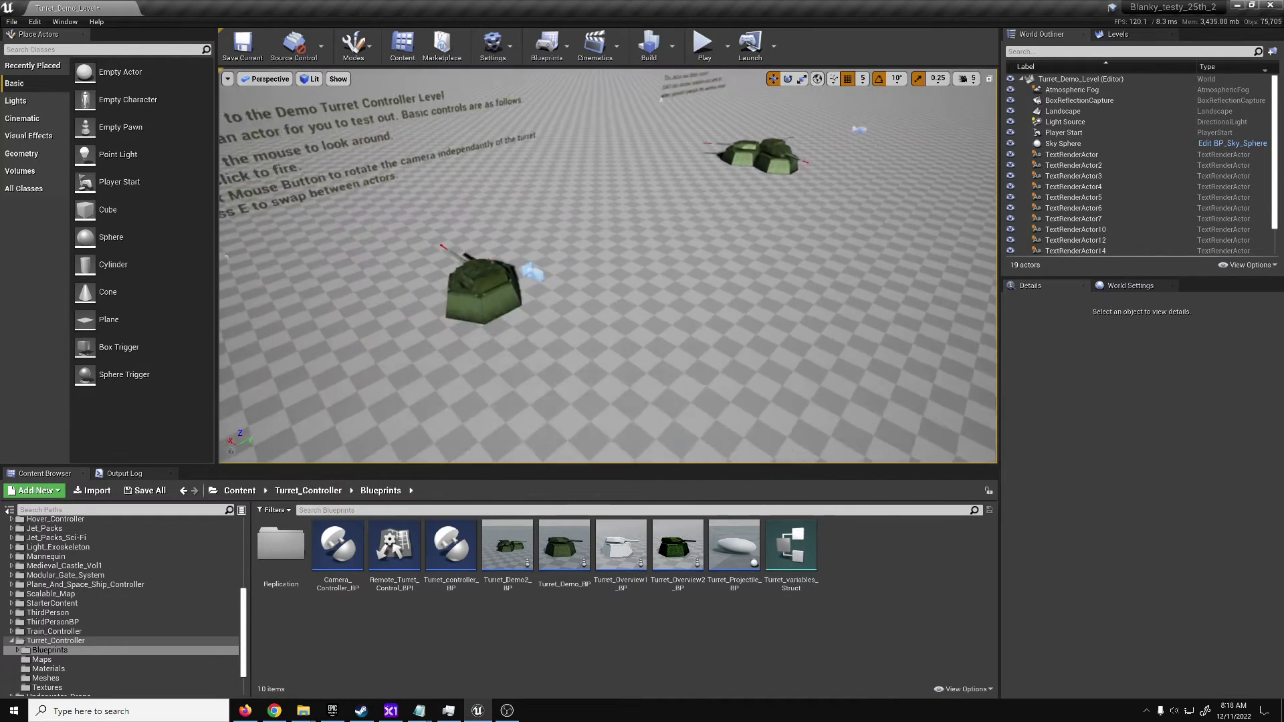
# Play the demo level to view the turret actors in game and end the play session.
pyautogui.press('s')
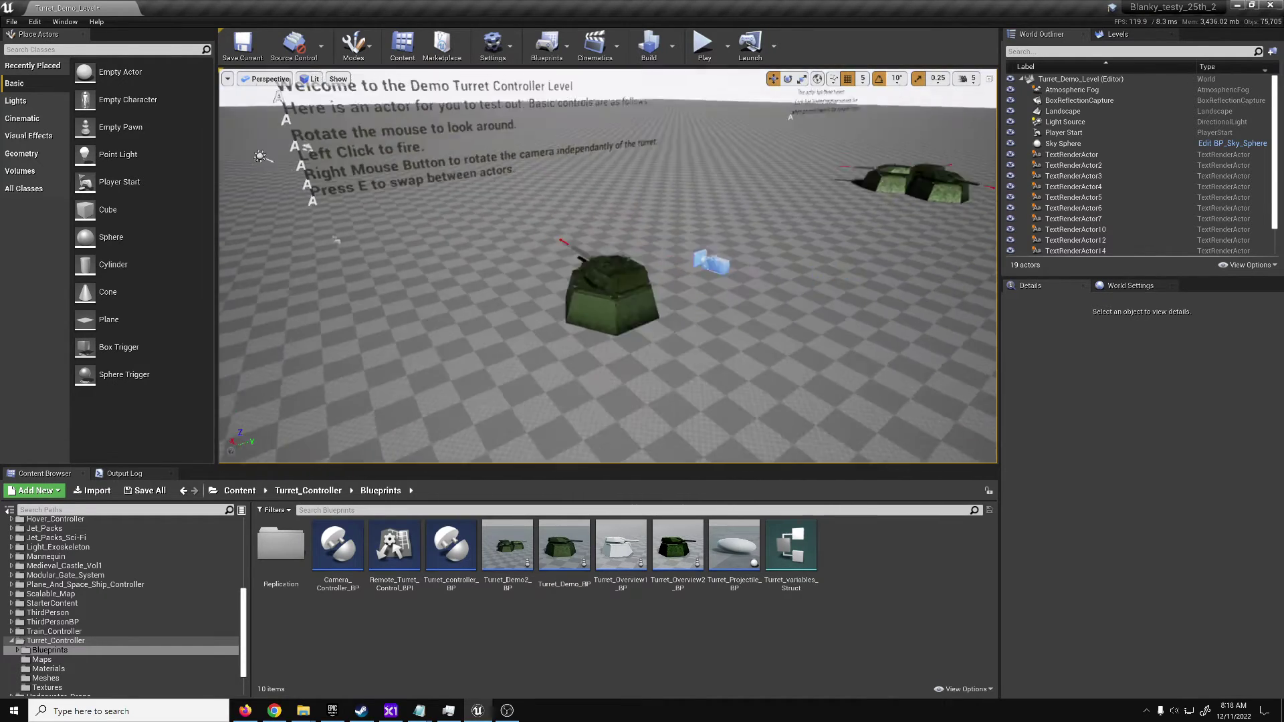
pyautogui.press('d')
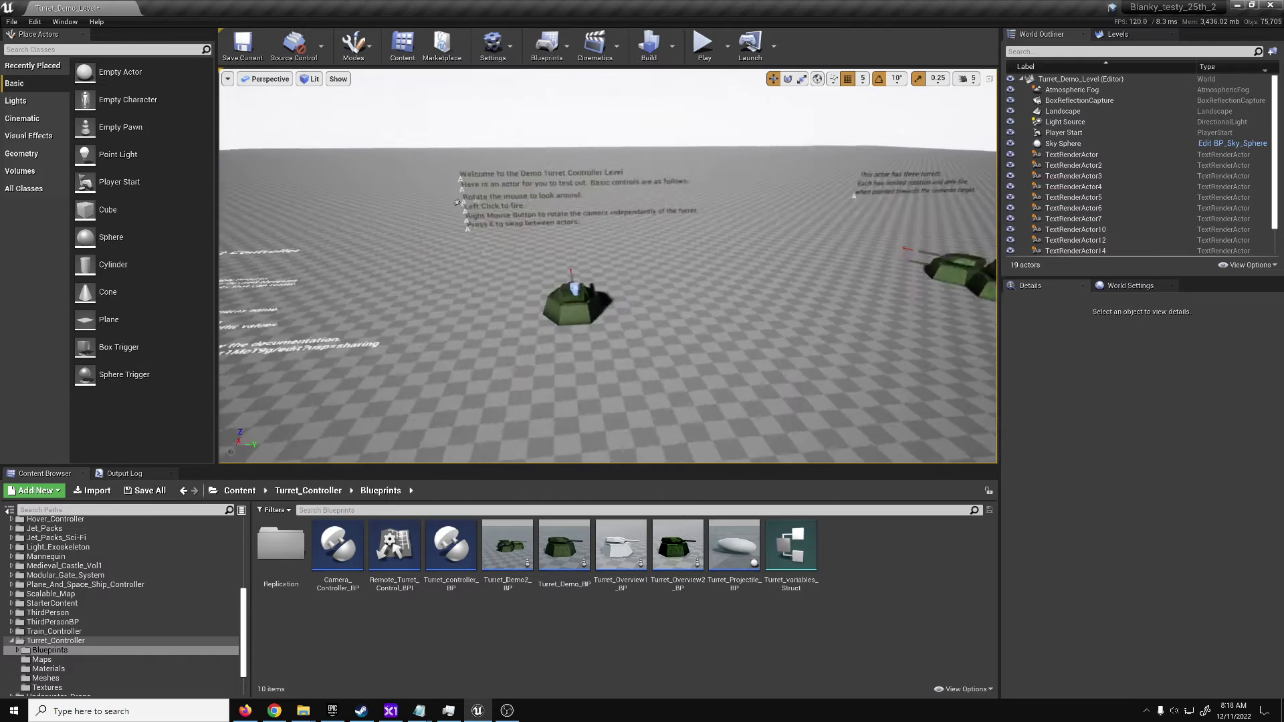
pyautogui.press('a')
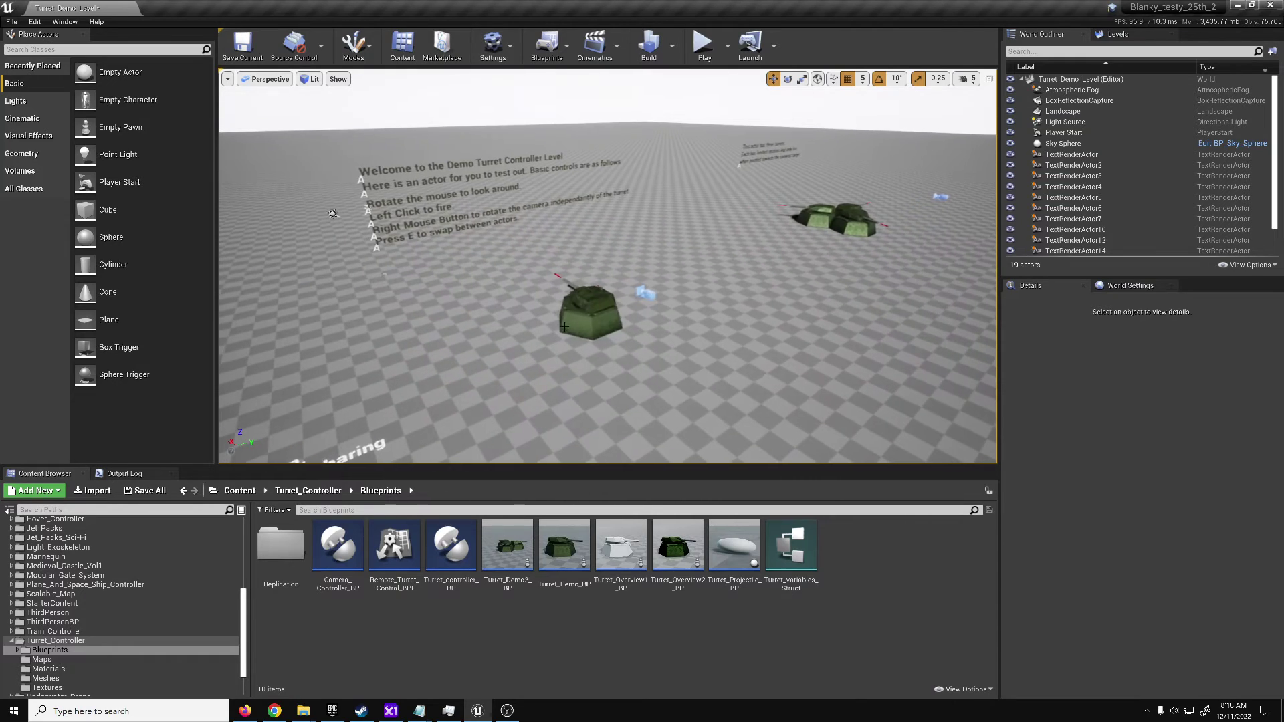
pyautogui.click(589, 314)
pyautogui.click(384, 274)
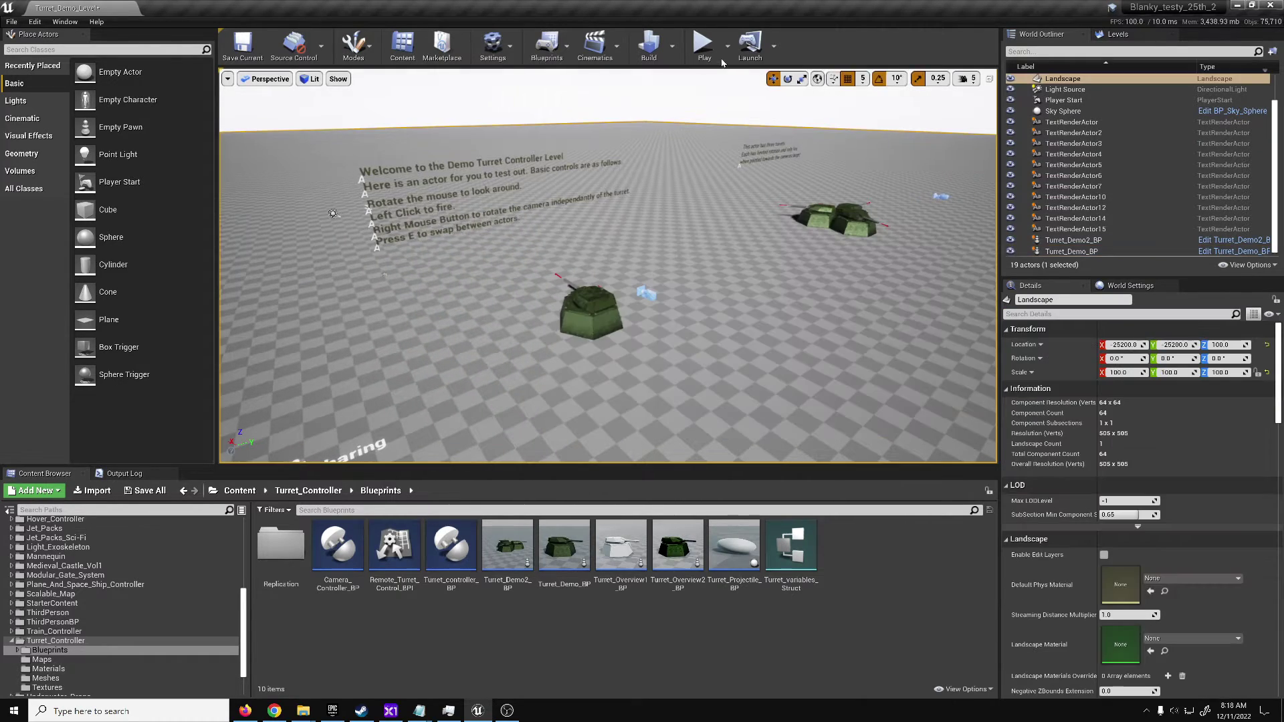
pyautogui.click(702, 45)
pyautogui.click(652, 302)
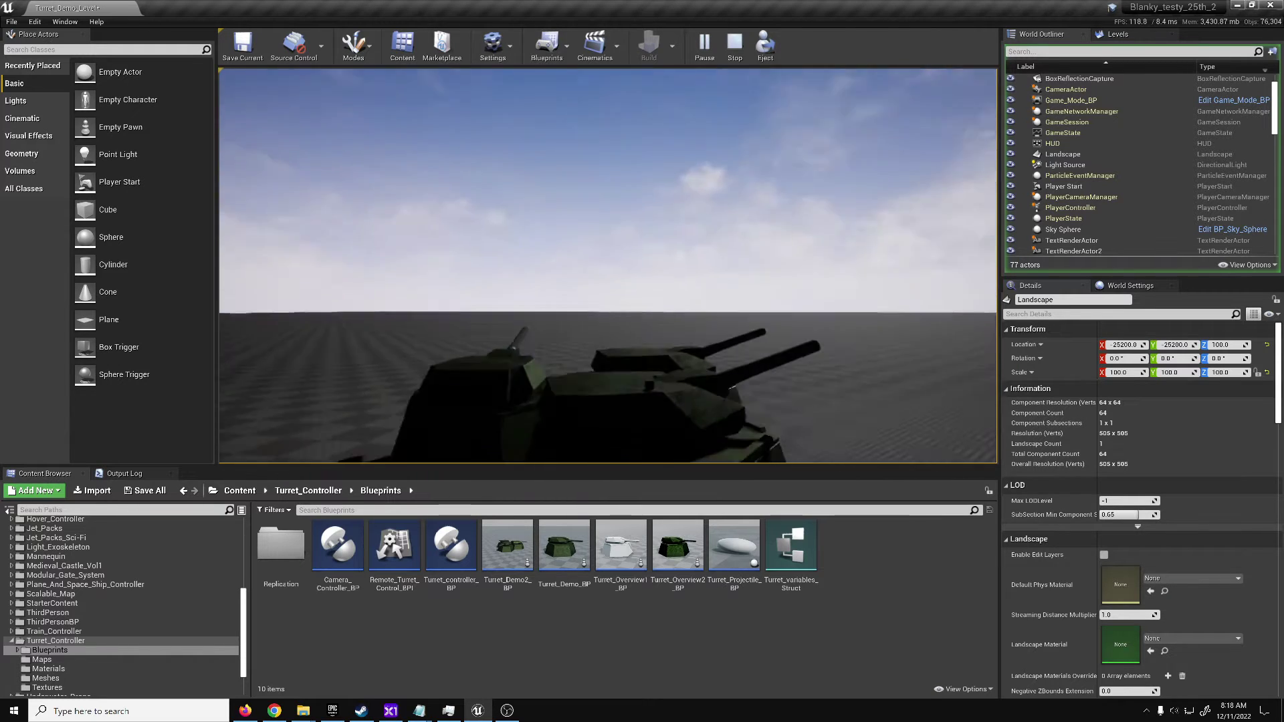
pyautogui.press('Escape')
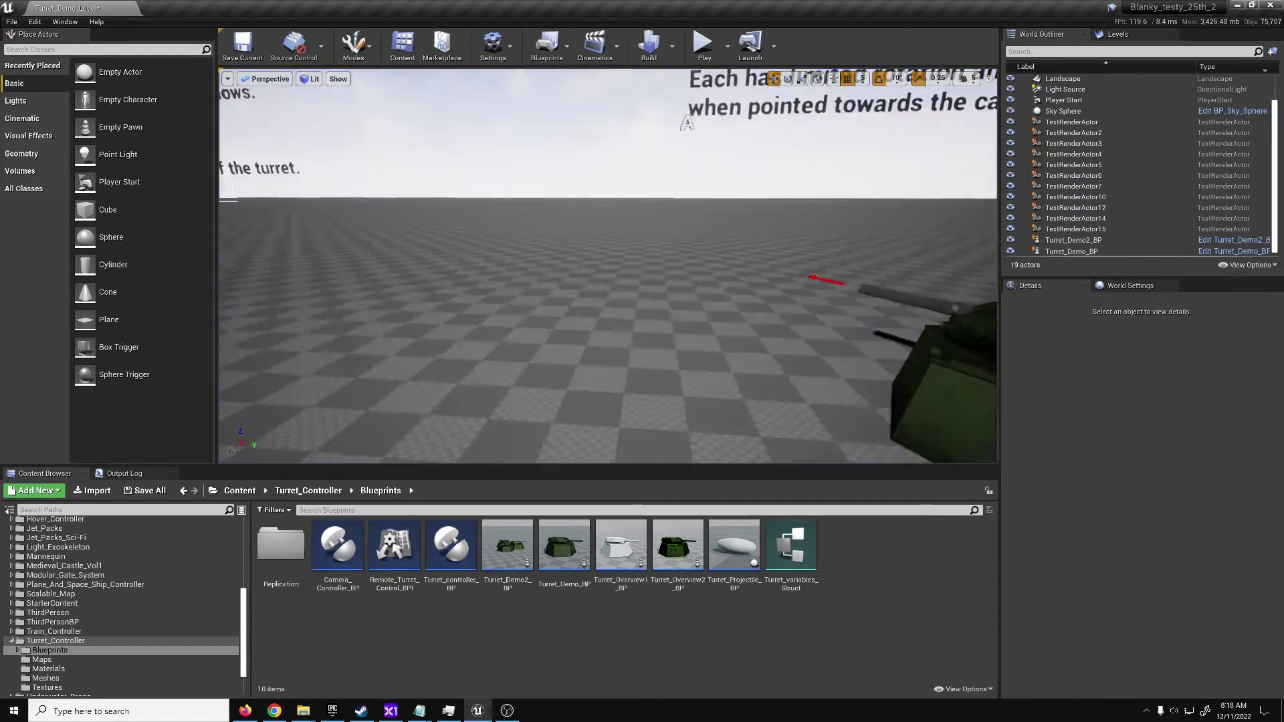
# Select the single-turret demo actor, open its Turret_Demo_BP blueprint and show the blueprint's 3D viewport.
pyautogui.moveTo(608, 265); pyautogui.dragTo(501, 307, button='right')
pyautogui.press('s')
pyautogui.press('w')
pyautogui.click(653, 310)
pyautogui.press('s')
pyautogui.moveTo(653, 309); pyautogui.dragTo(746, 310, button='right')
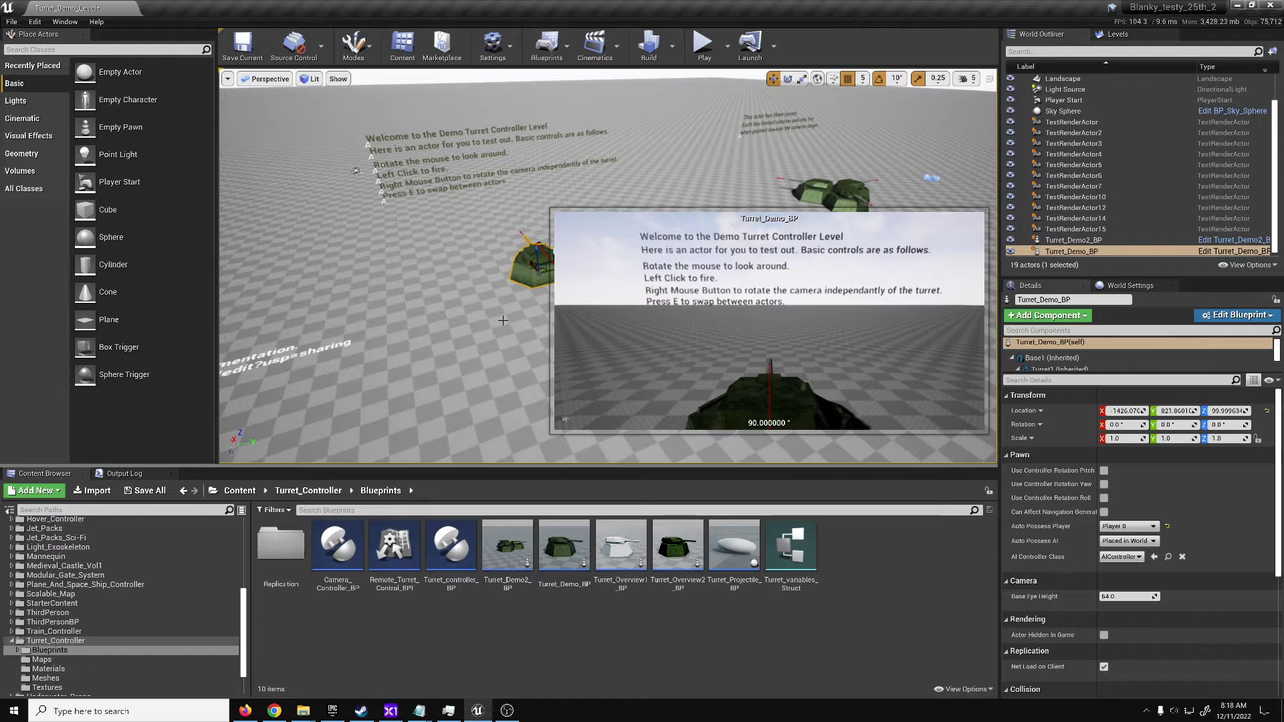
pyautogui.click(1232, 251)
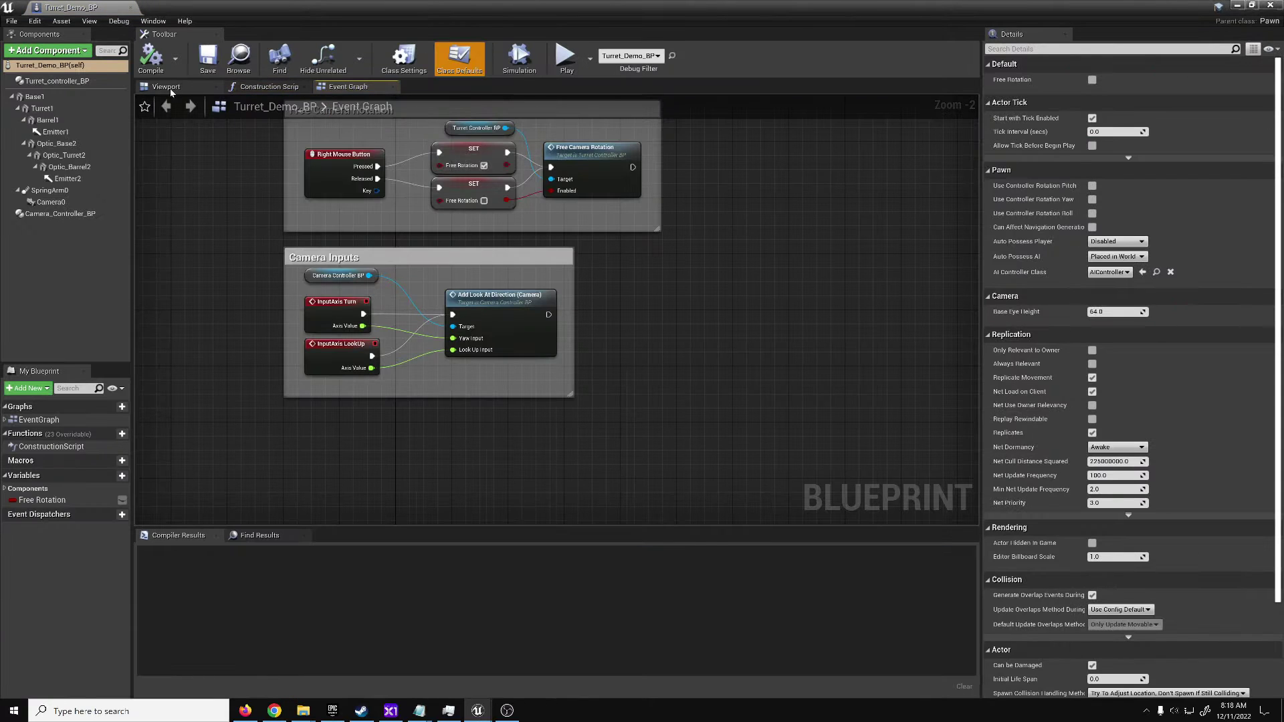
pyautogui.click(167, 86)
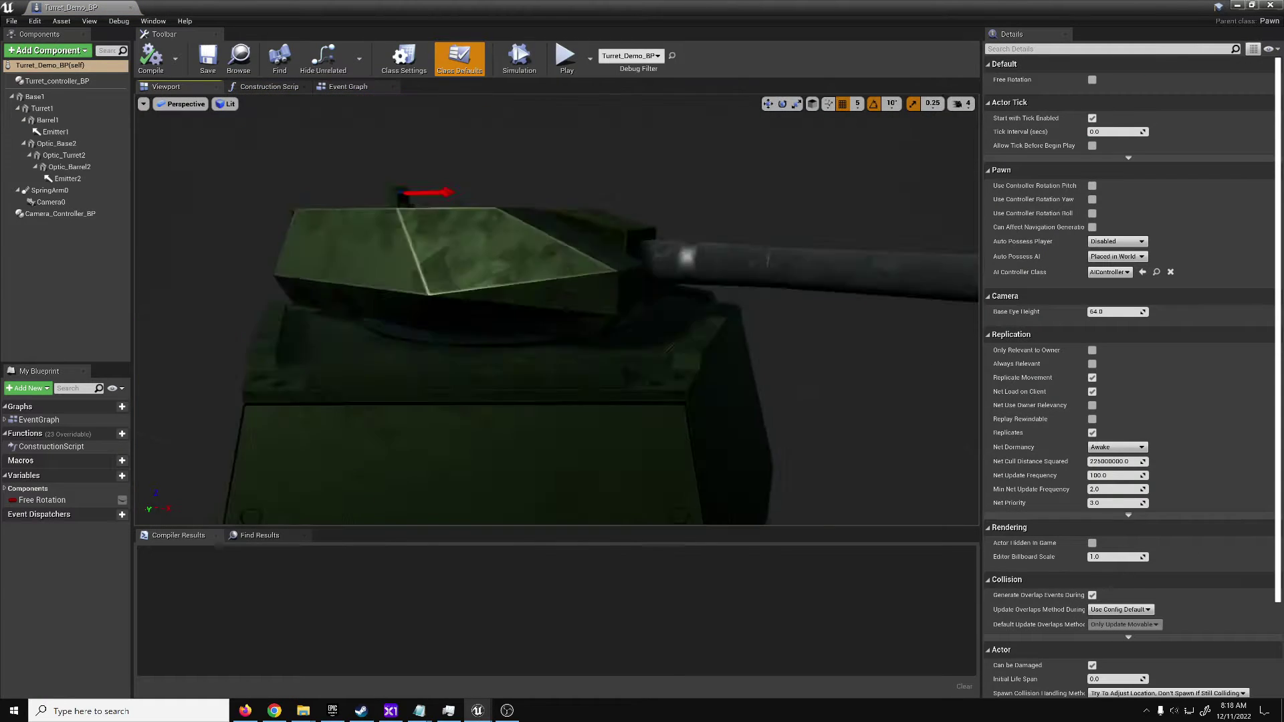
# Examine the demo turret's base, turret, barrel, optic barrel, emitter, spring arm and camera controller components.
pyautogui.click(501, 378)
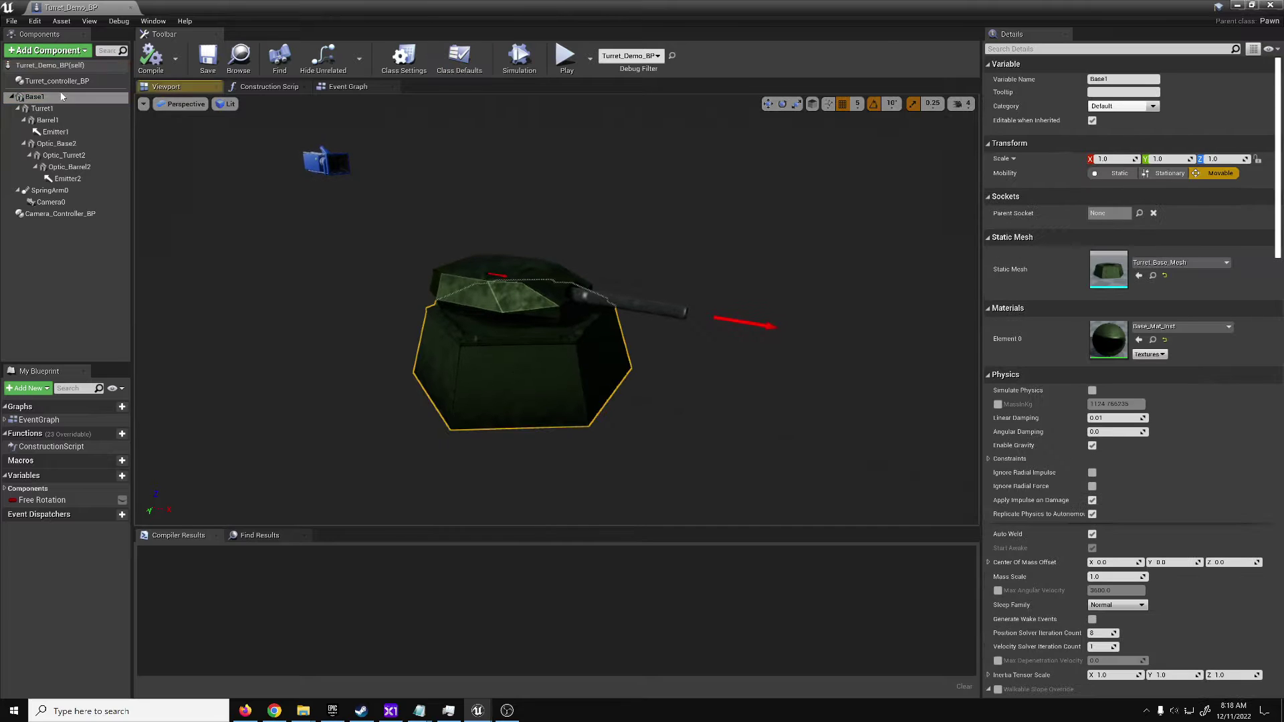
pyautogui.moveTo(557, 347); pyautogui.dragTo(575, 374, button='right')
pyautogui.click(508, 164)
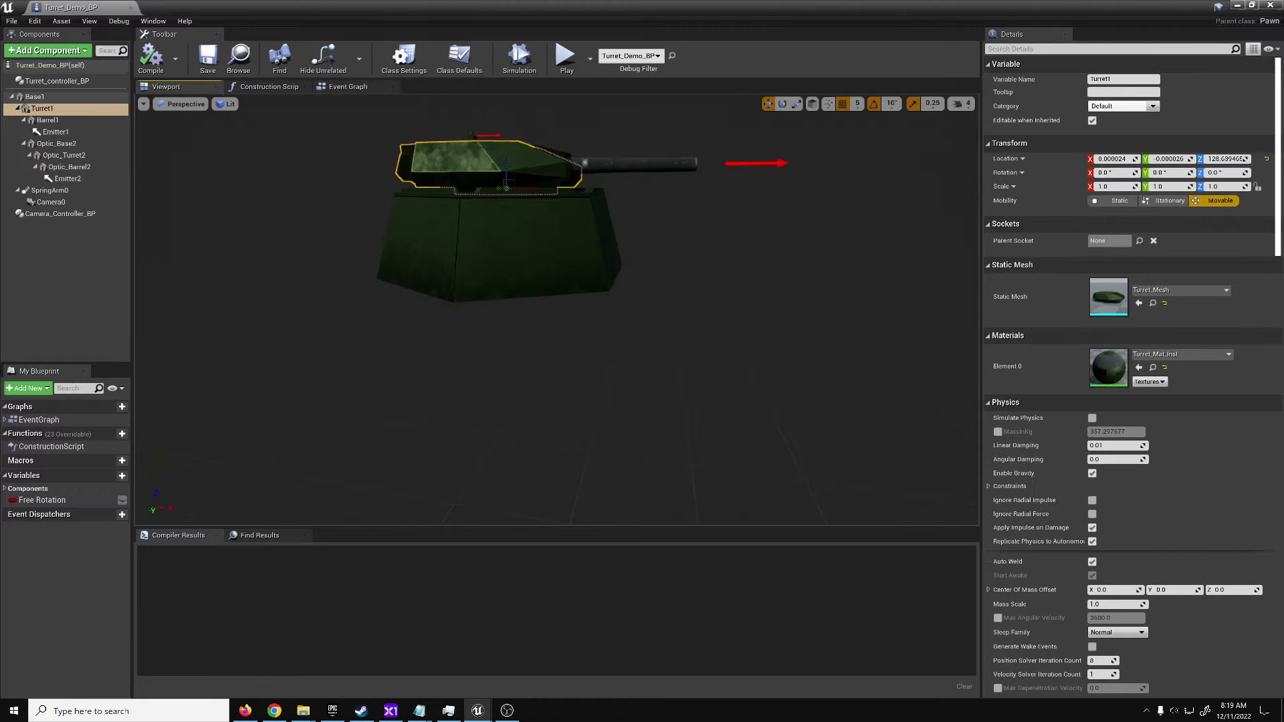
pyautogui.click(598, 164)
pyautogui.scroll(6, 554, 308)
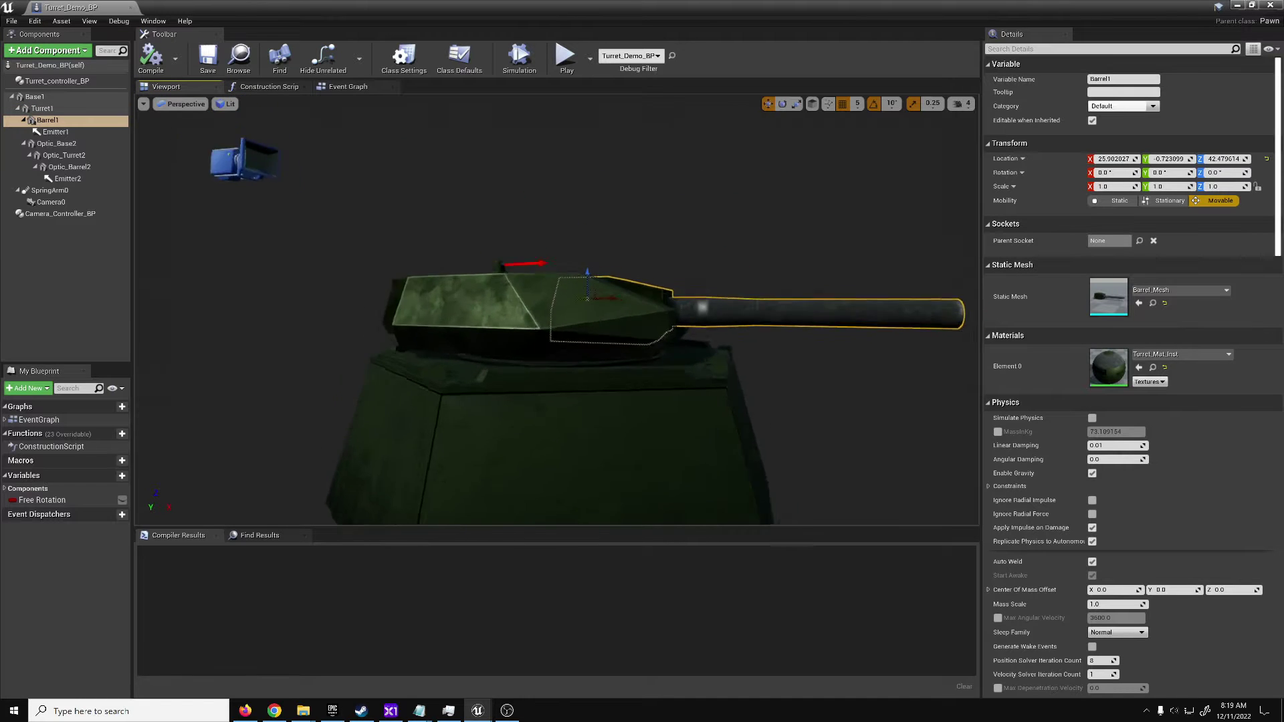
pyautogui.click(448, 234)
pyautogui.scroll(-8, 708, 338)
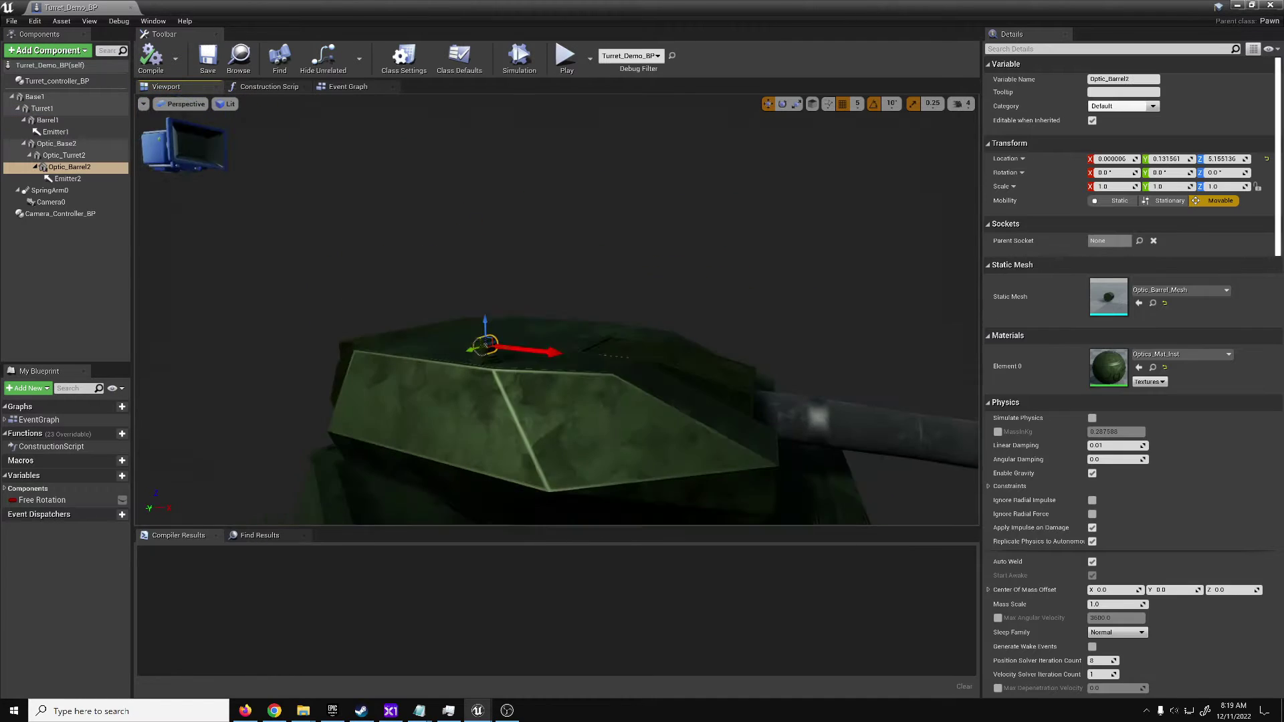
pyautogui.click(708, 339)
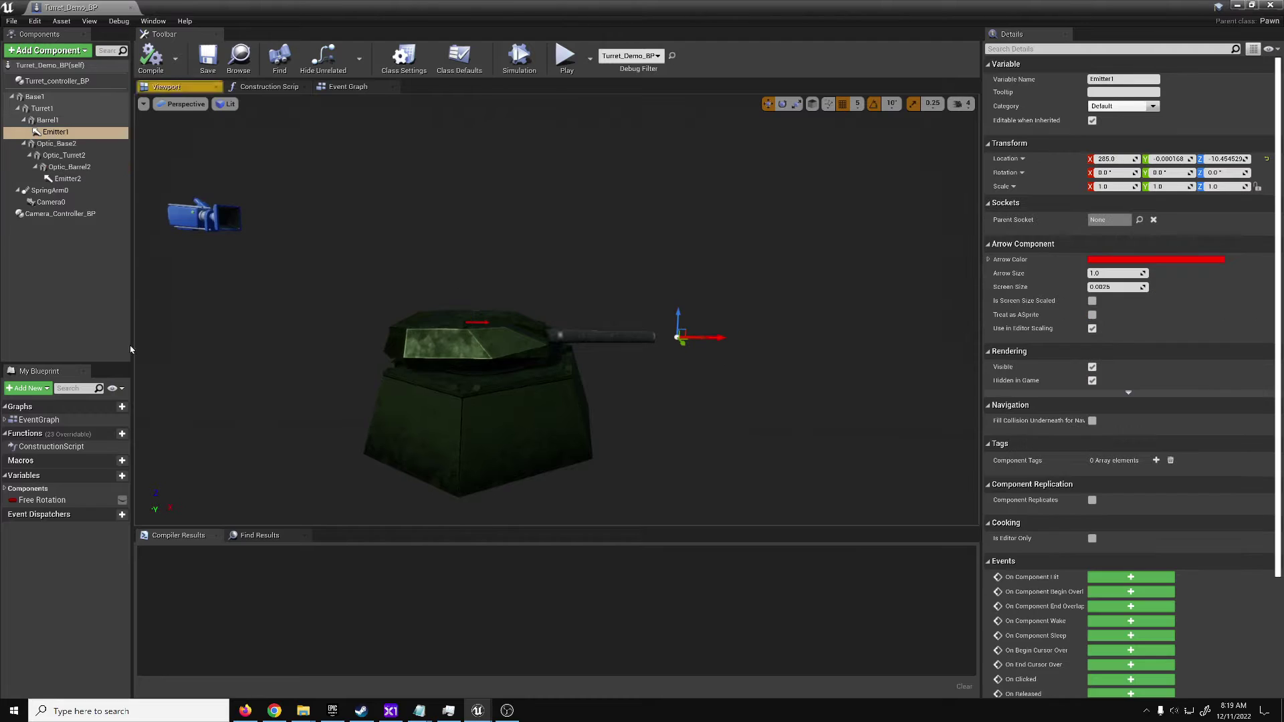
pyautogui.click(51, 201)
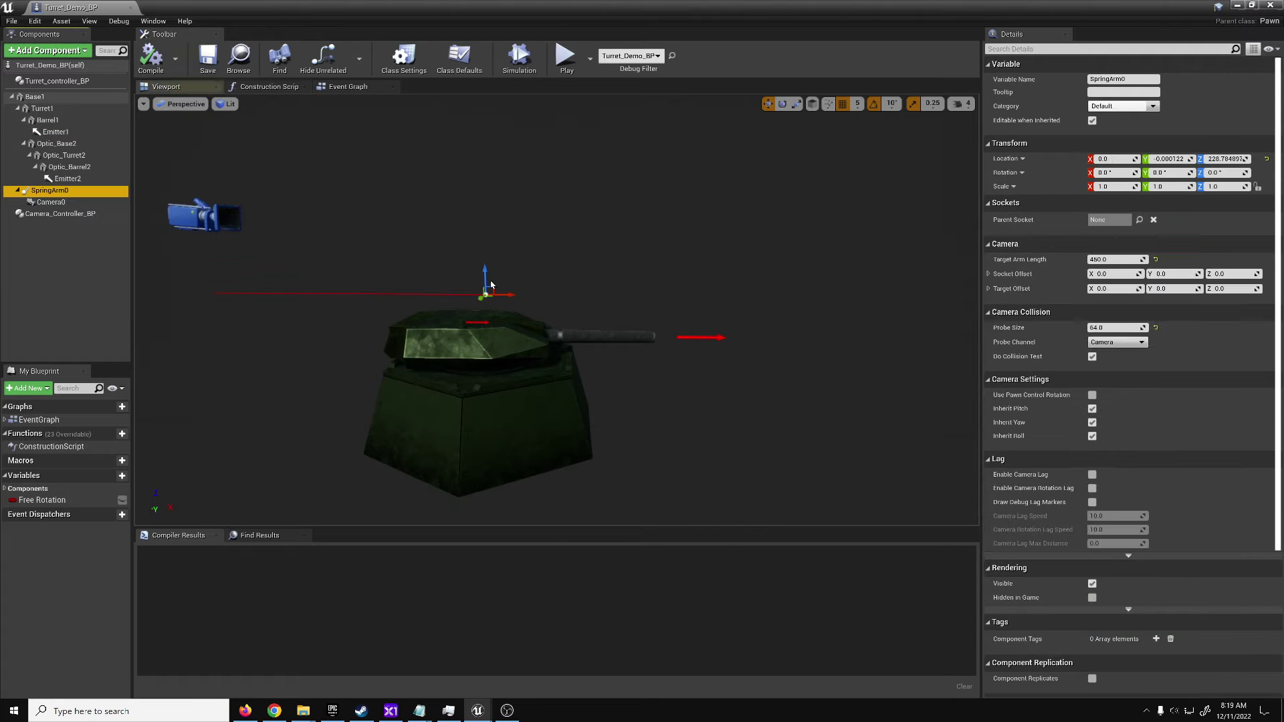
pyautogui.click(53, 213)
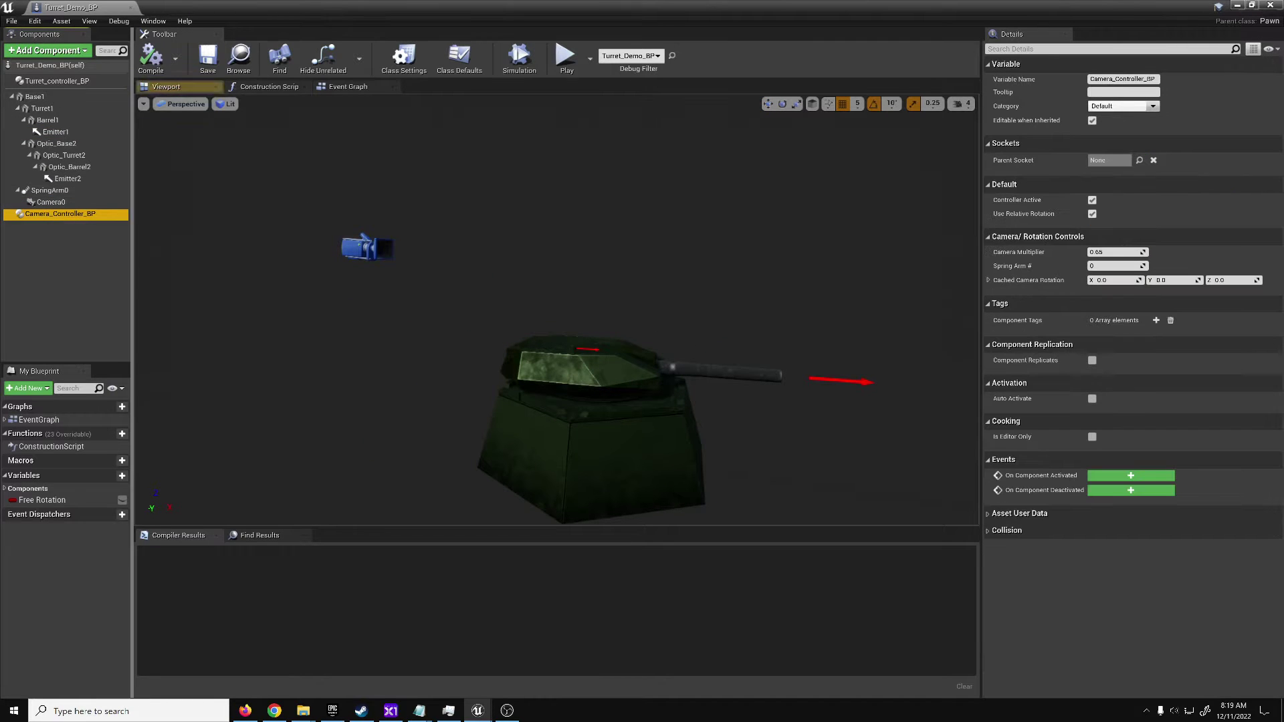
# Examine the settings of Turret Array element 0 in the Turret_controller_BP component and close the blueprint.
pyautogui.click(57, 81)
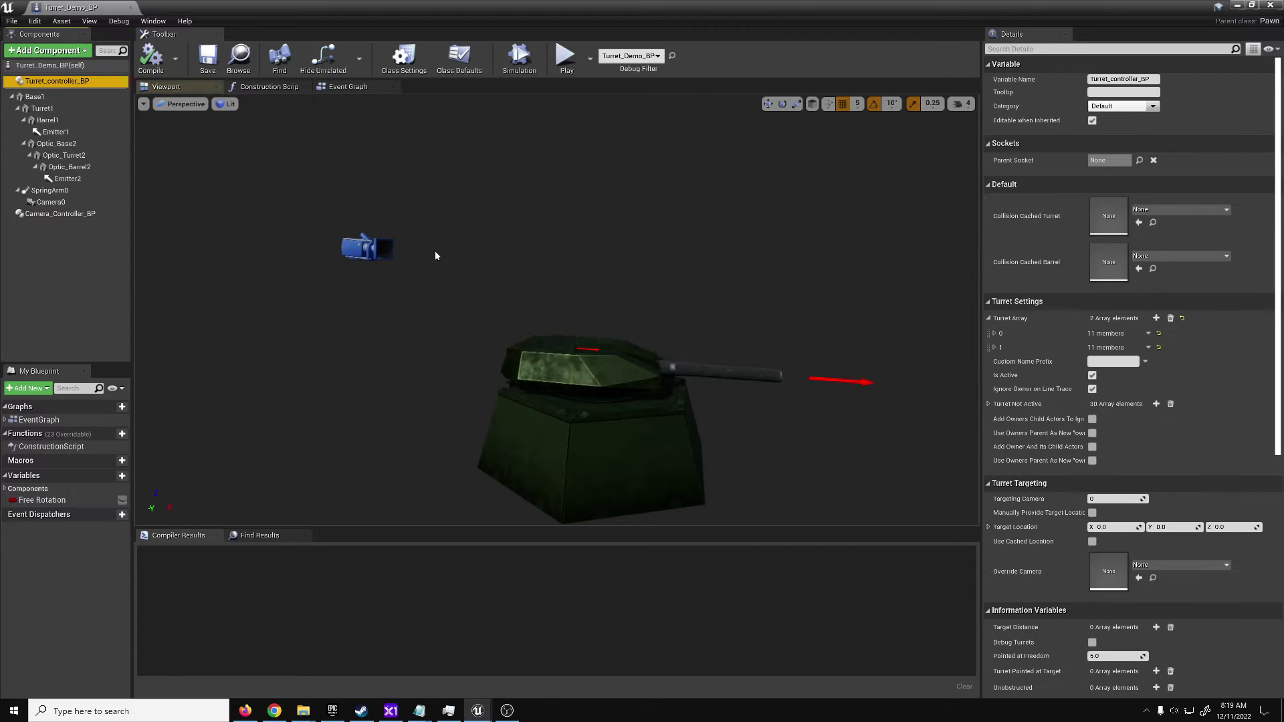
pyautogui.moveTo(670, 286)
pyautogui.mouseDown(button='right')
pyautogui.moveTo(564, 341)
pyautogui.moveTo(668, 285)
pyautogui.mouseUp(button='right')
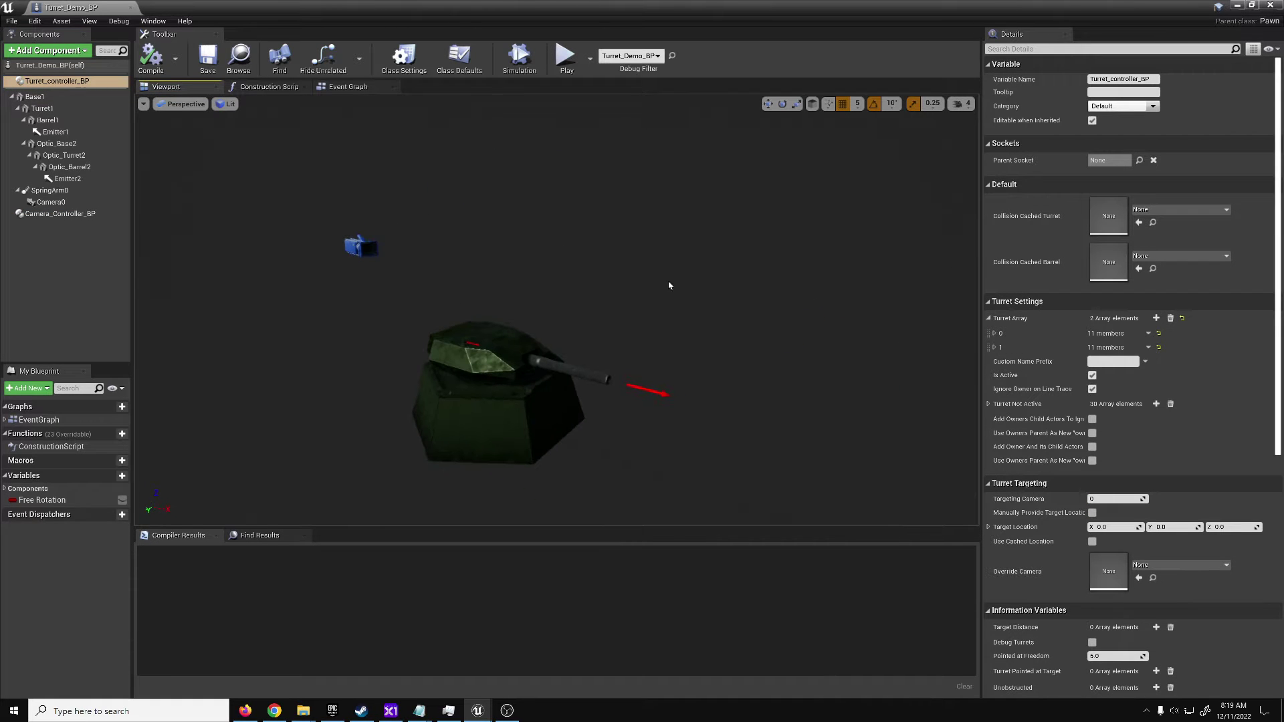
pyautogui.click(994, 333)
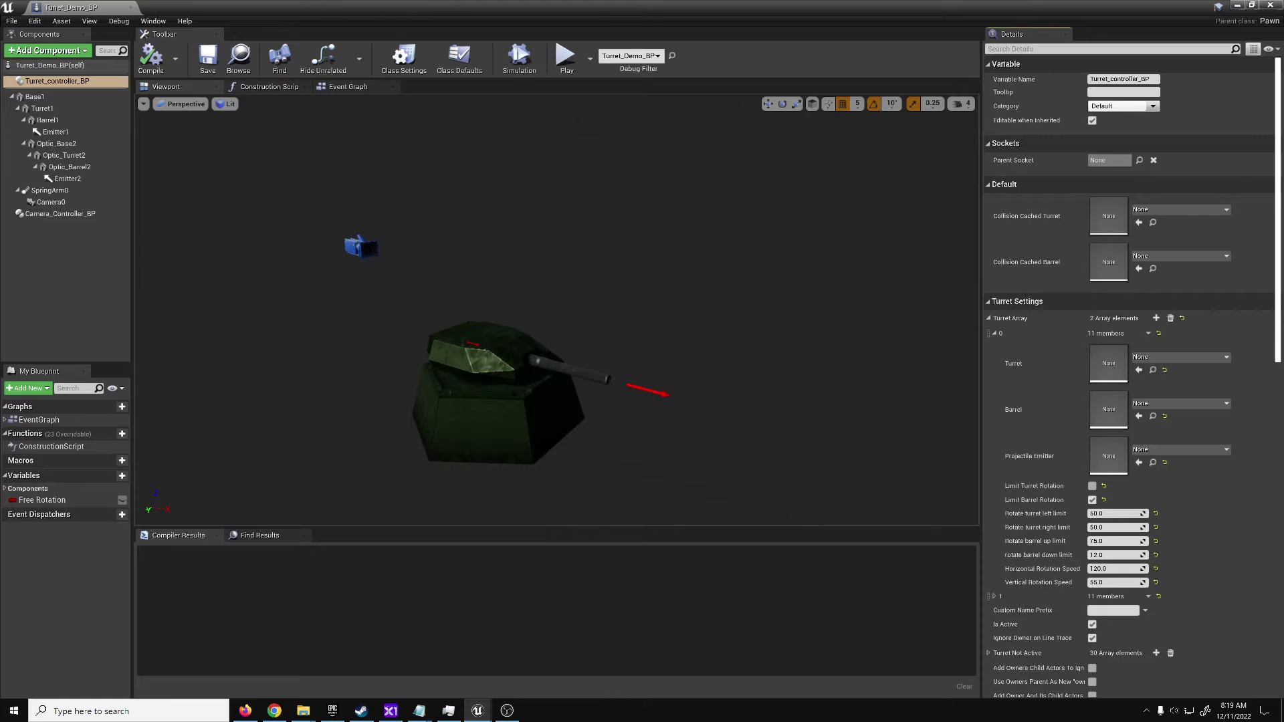
pyautogui.scroll(-4, 1129, 528)
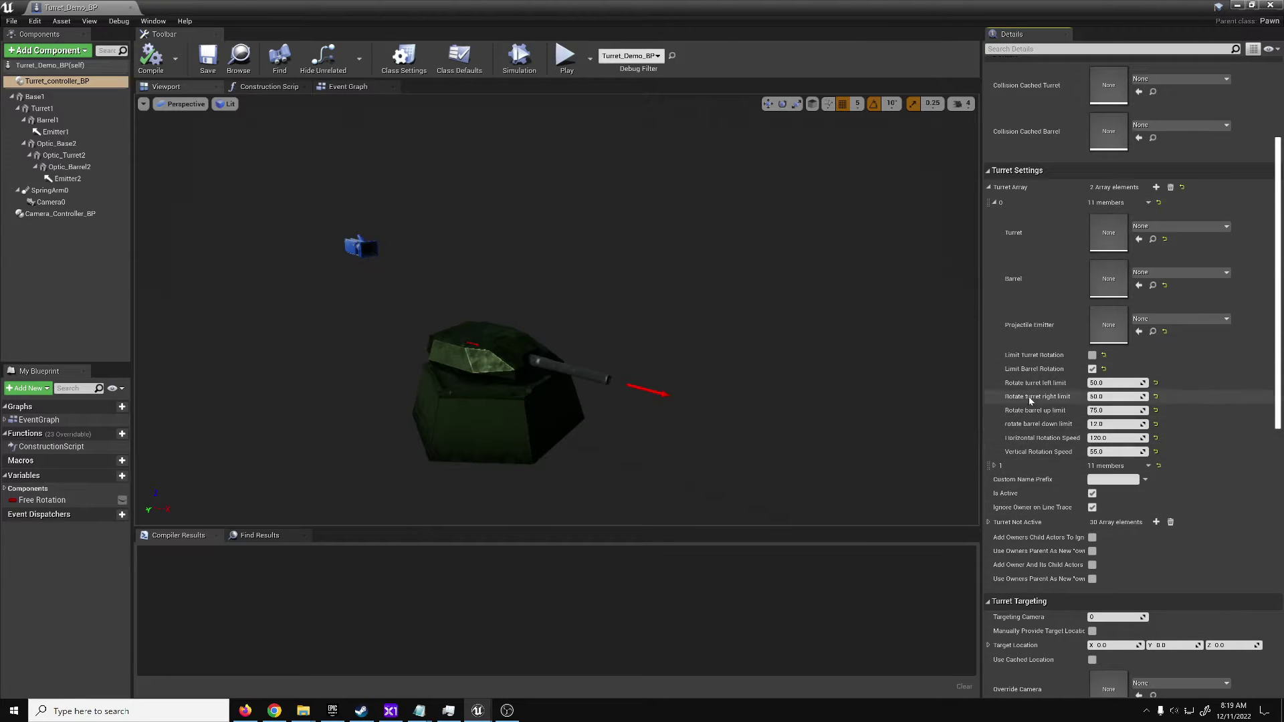
pyautogui.moveTo(556, 310); pyautogui.dragTo(477, 347, button='right')
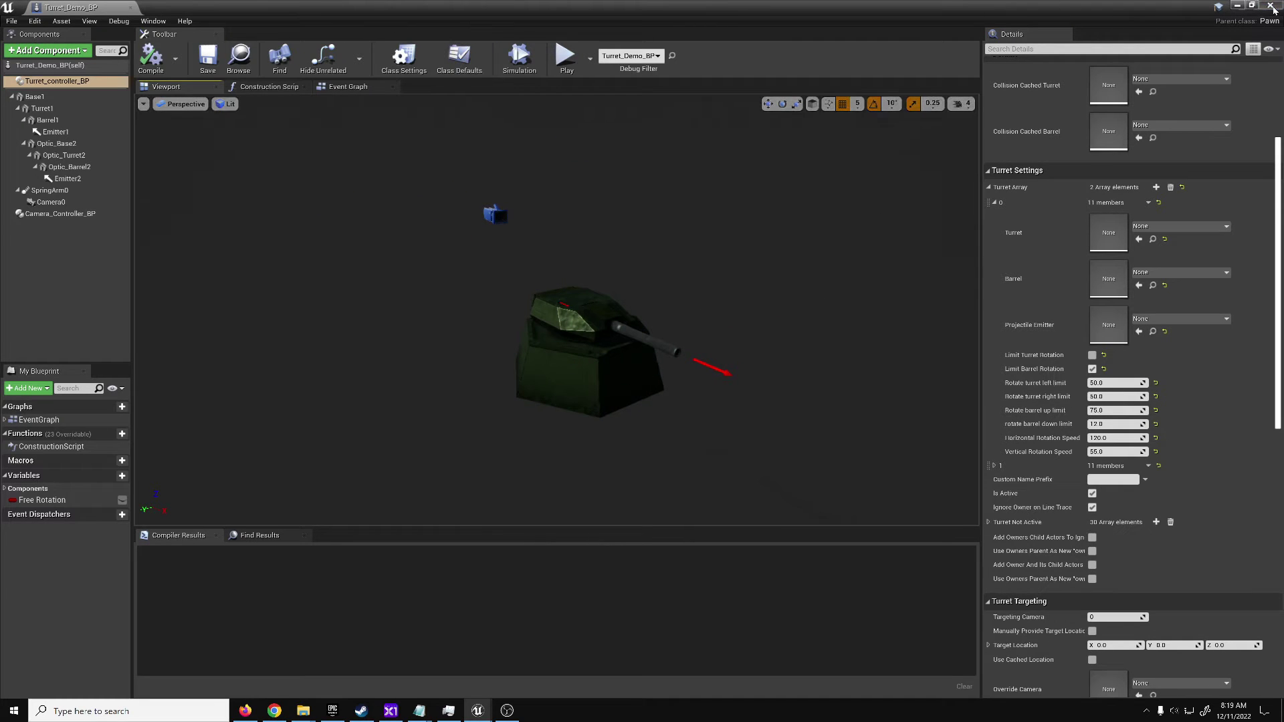
pyautogui.click(1271, 6)
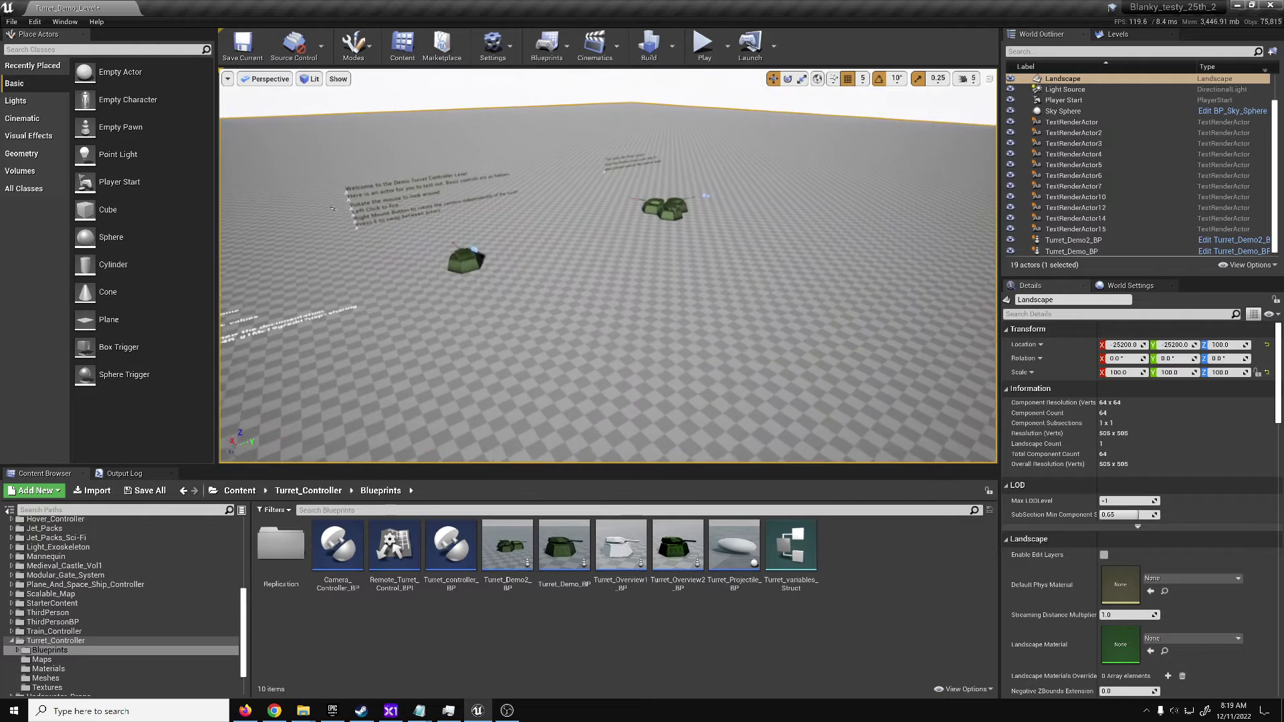
# Create a Pawn blueprint class named Testy_Turret_BP in the Blueprints folder and open it for editing.
pyautogui.rightClick(446, 628)
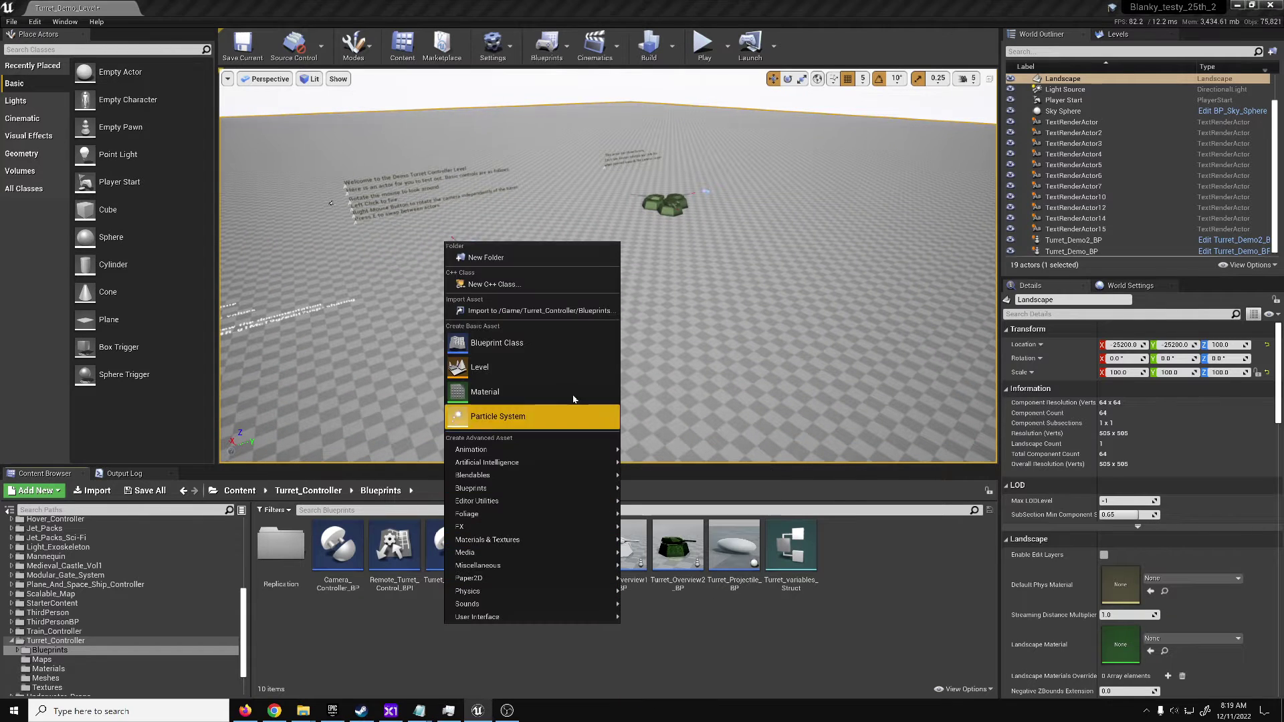
pyautogui.click(549, 336)
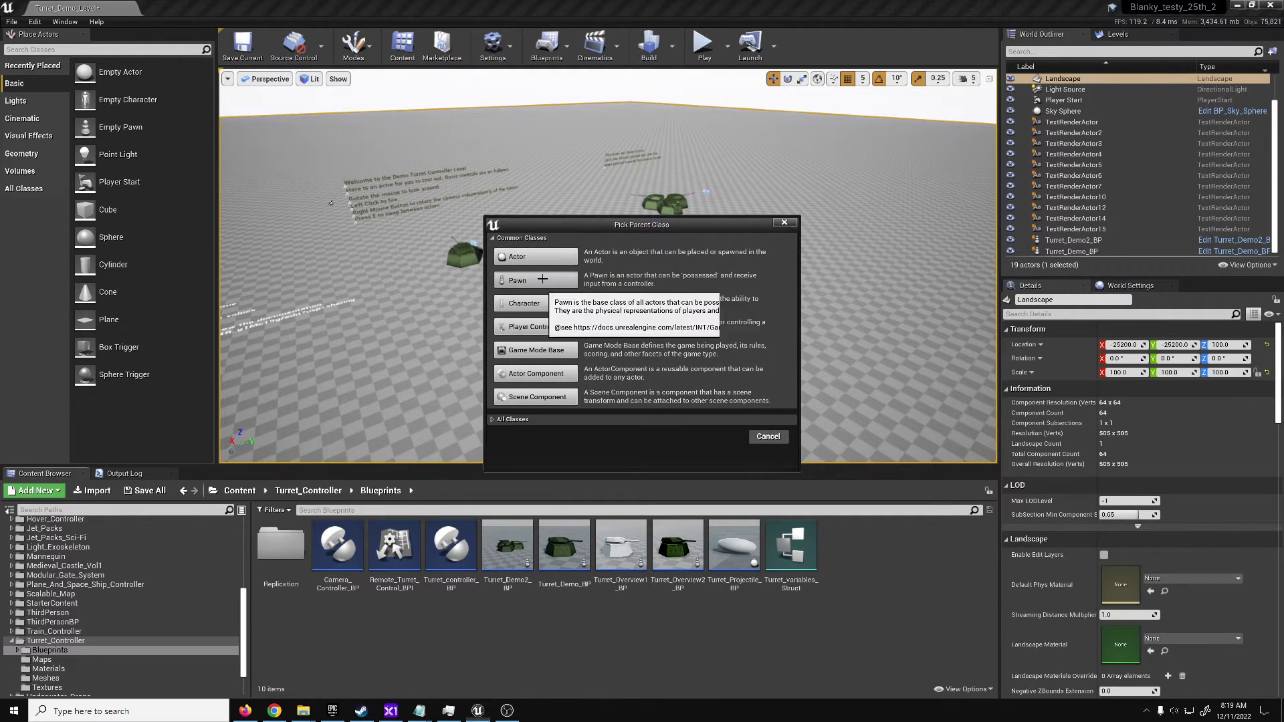
pyautogui.click(531, 326)
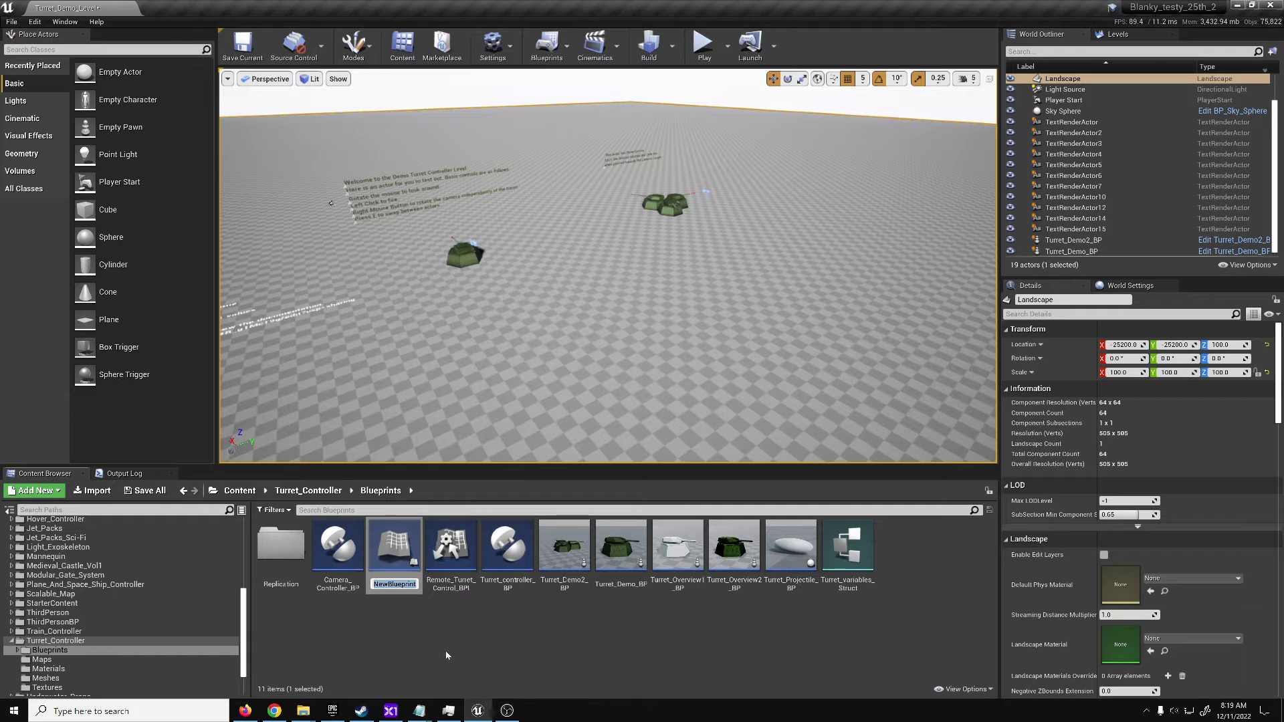
pyautogui.write('Testy_Turret_')
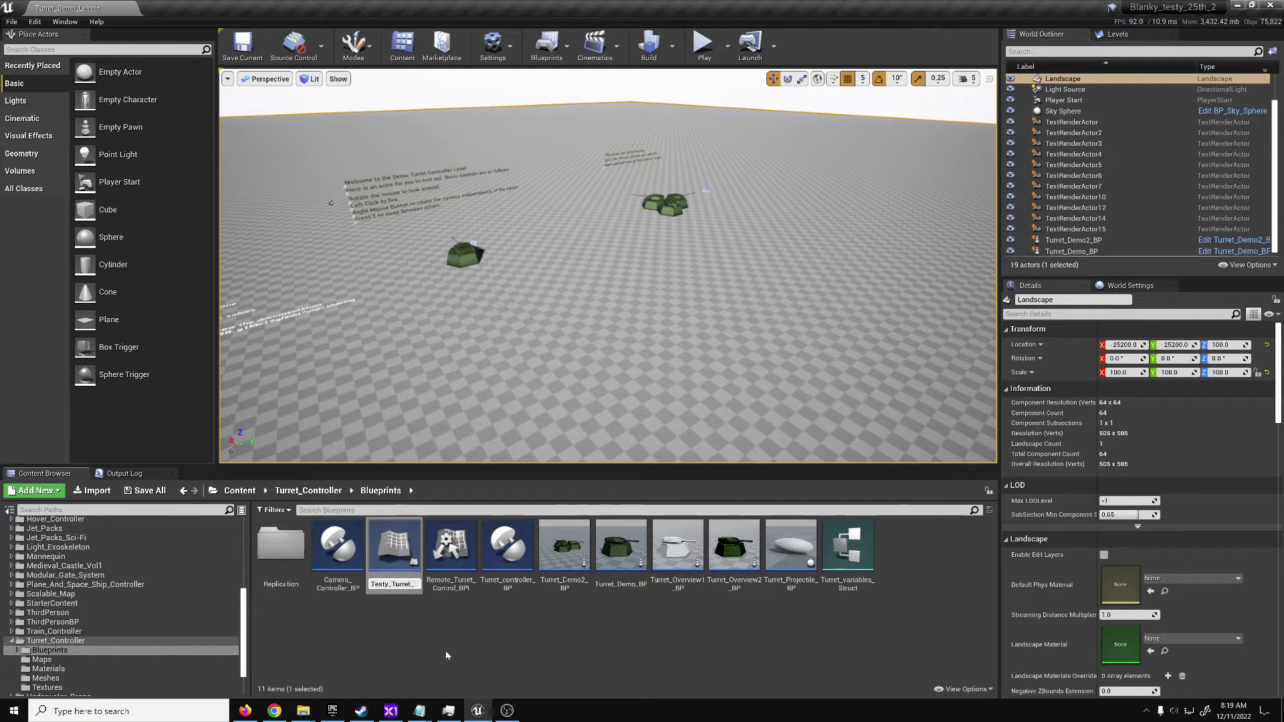
pyautogui.write('BP')
pyautogui.press('Return')
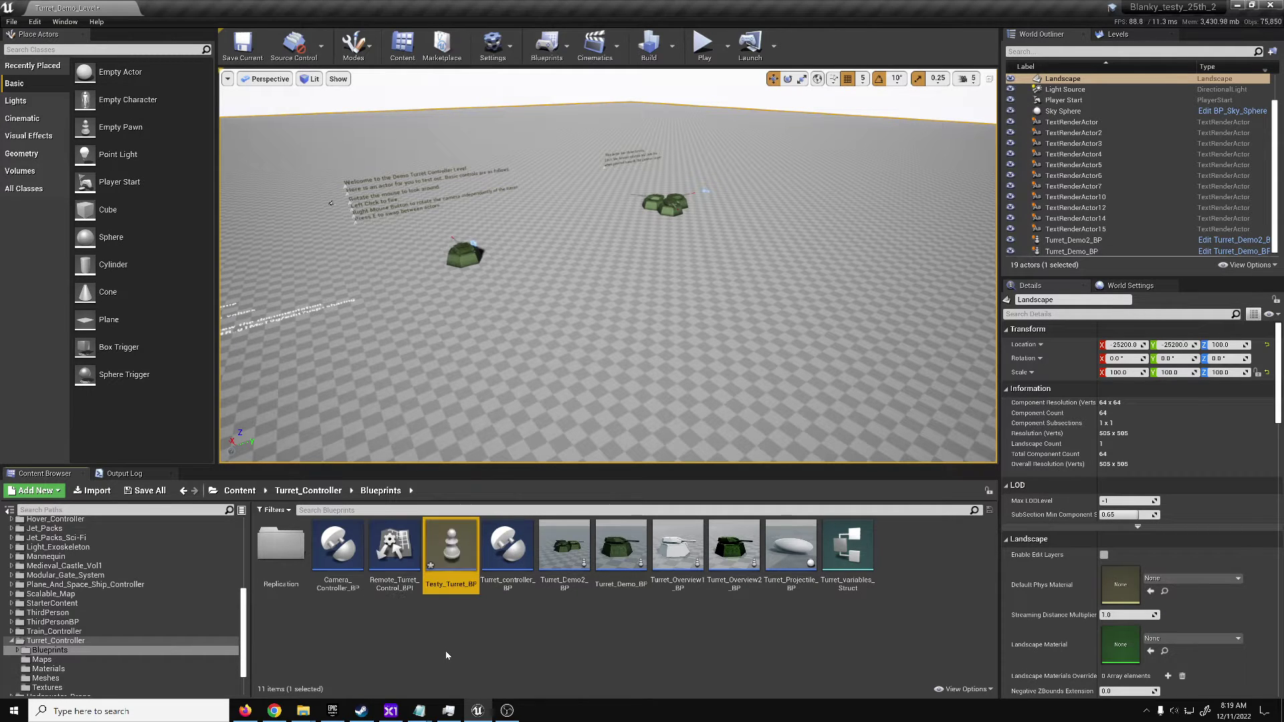
pyautogui.press('Return')
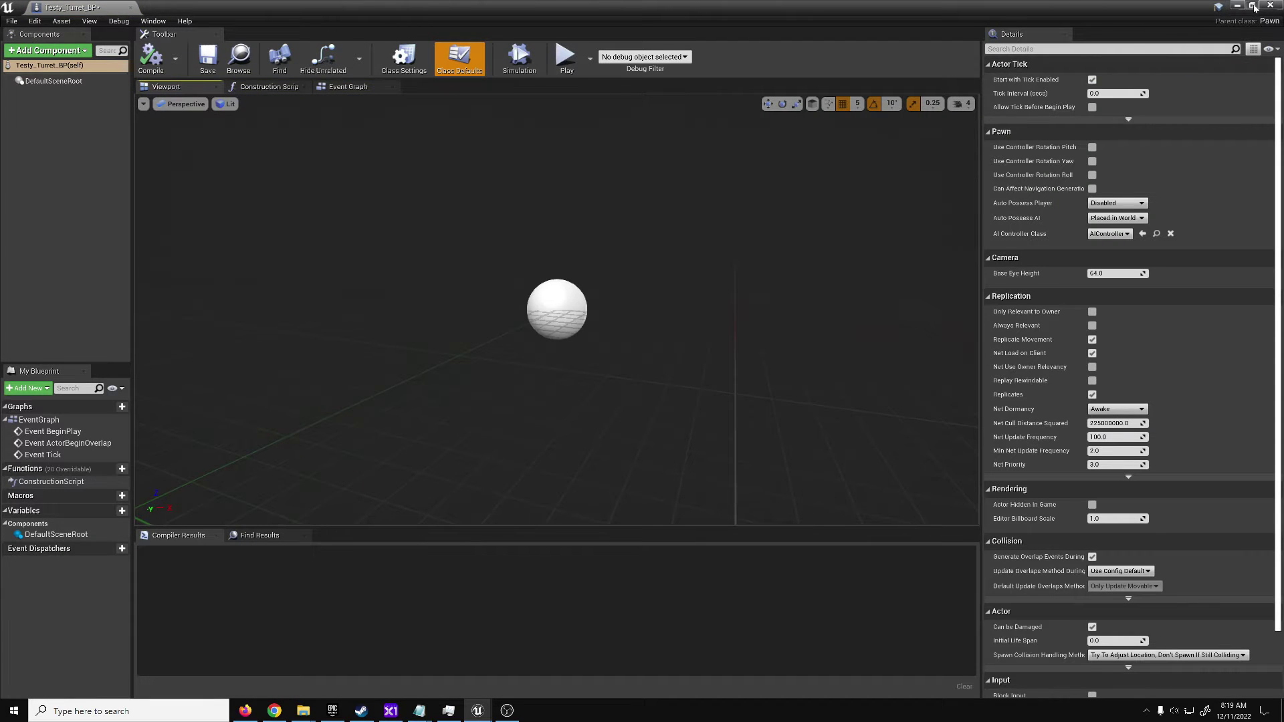
# Add Turret_Base_Mesh from the Meshes folder as a component, parent Turret_Mesh to it and parent Barrel_Mesh to Turret_Mesh.
pyautogui.click(1253, 6)
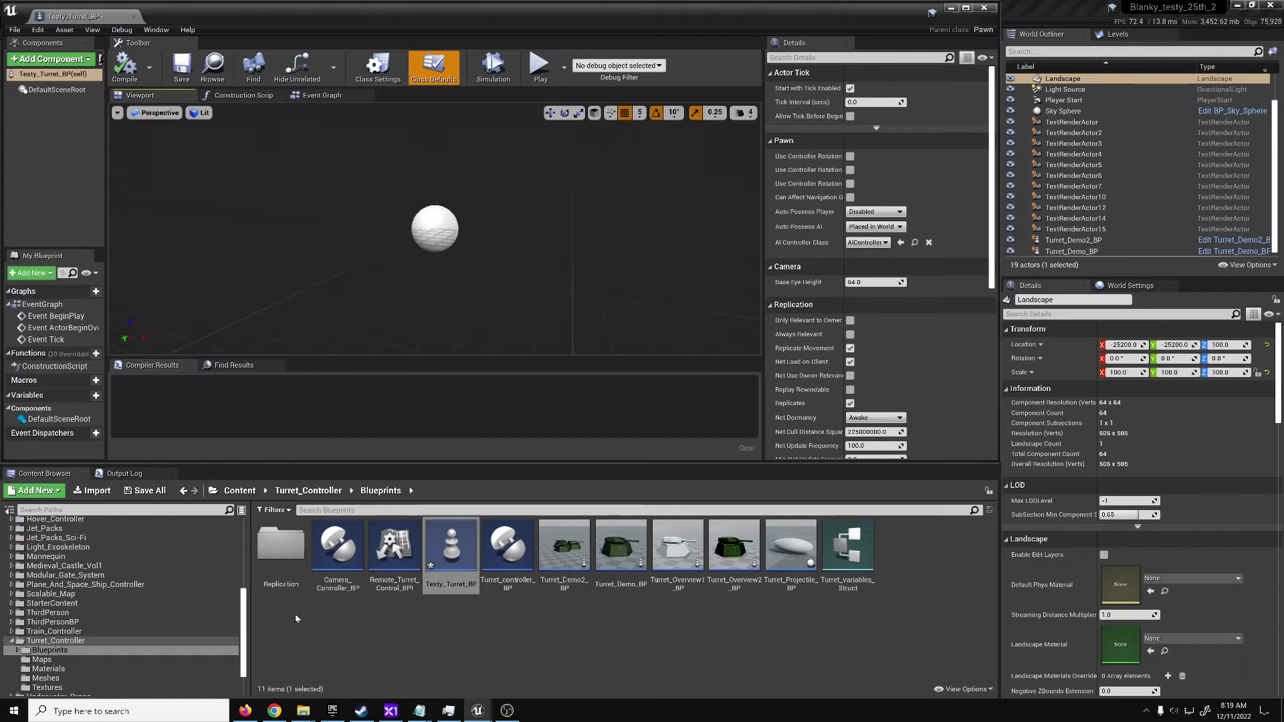
pyautogui.click(308, 490)
pyautogui.doubleClick(442, 542)
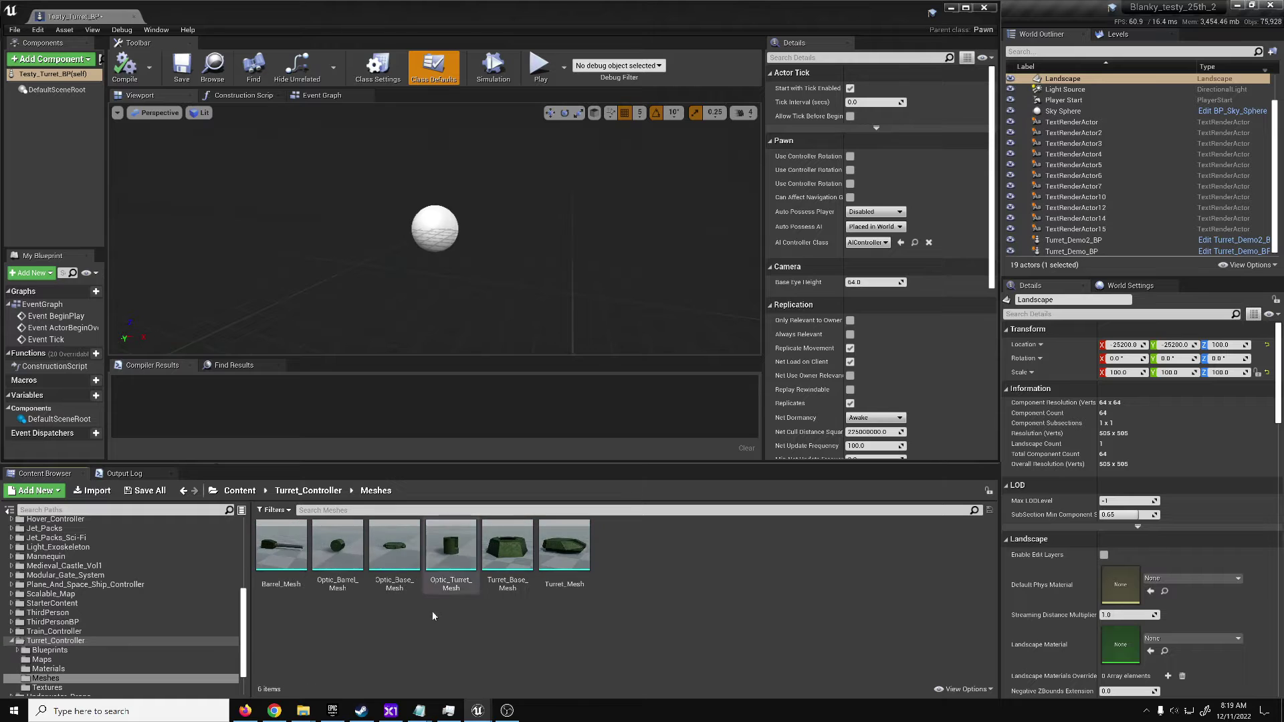
pyautogui.moveTo(508, 545); pyautogui.dragTo(91, 212)
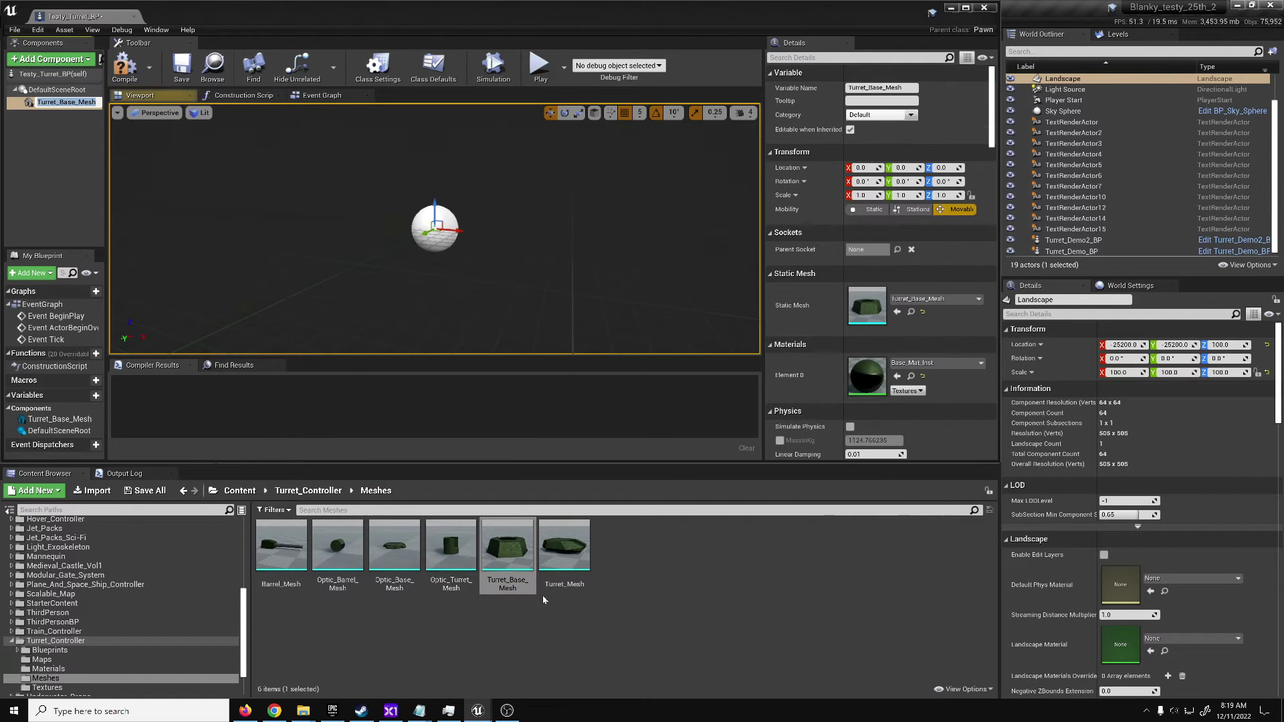
pyautogui.moveTo(563, 545); pyautogui.dragTo(64, 102)
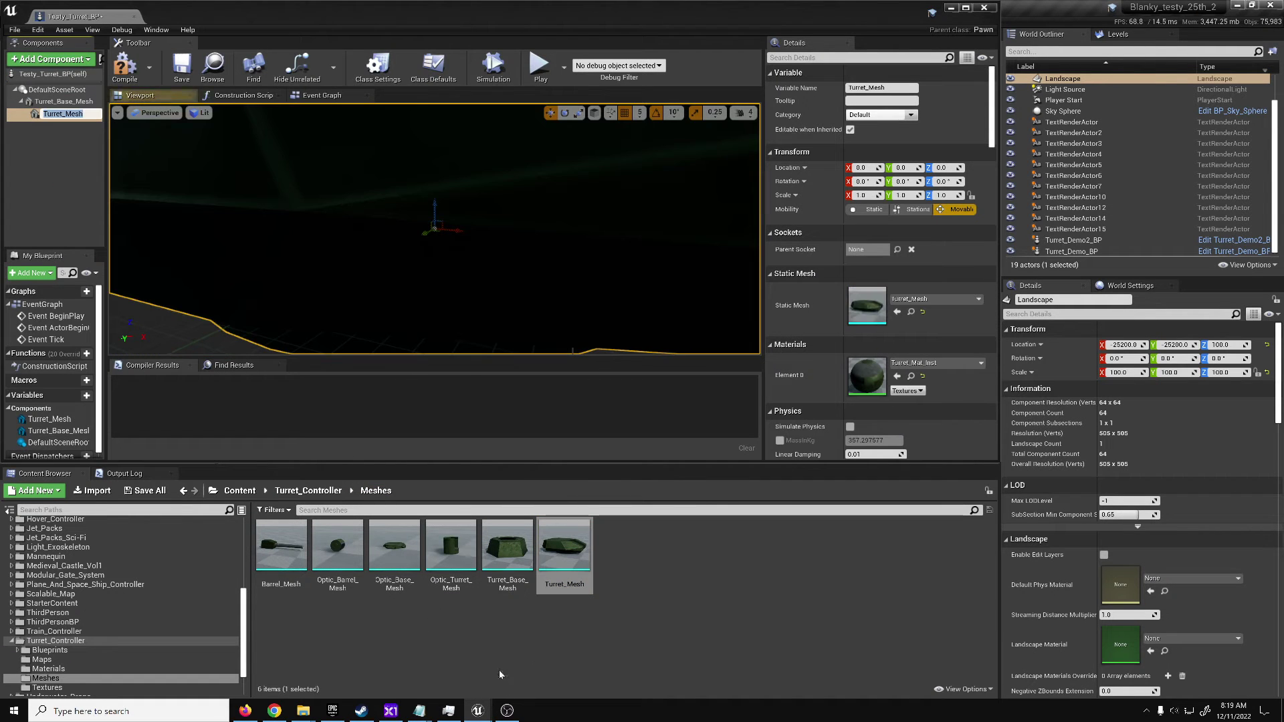
pyautogui.moveTo(281, 545); pyautogui.dragTo(60, 113)
# Raise the Turret_Mesh component onto the top of the base at Z 130.
pyautogui.moveTo(544, 301); pyautogui.dragTo(423, 172, button='right')
pyautogui.press('s')
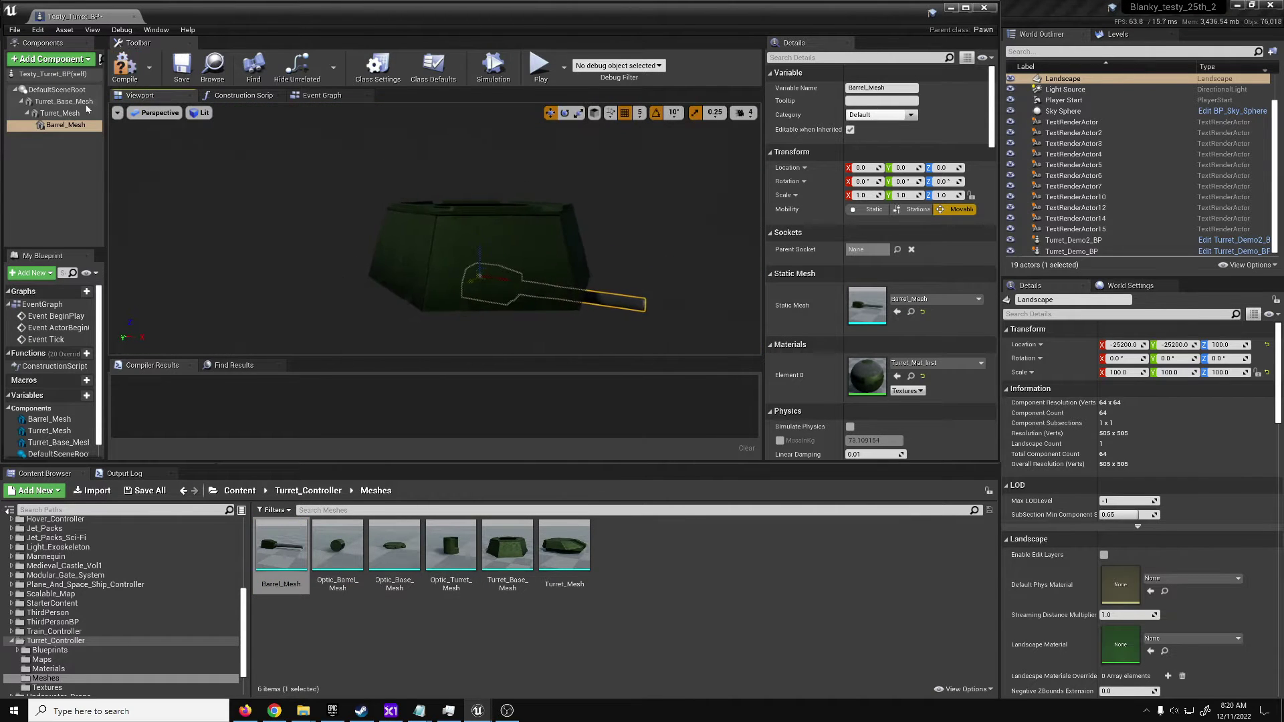
pyautogui.click(65, 112)
pyautogui.moveTo(479, 259); pyautogui.dragTo(480, 186)
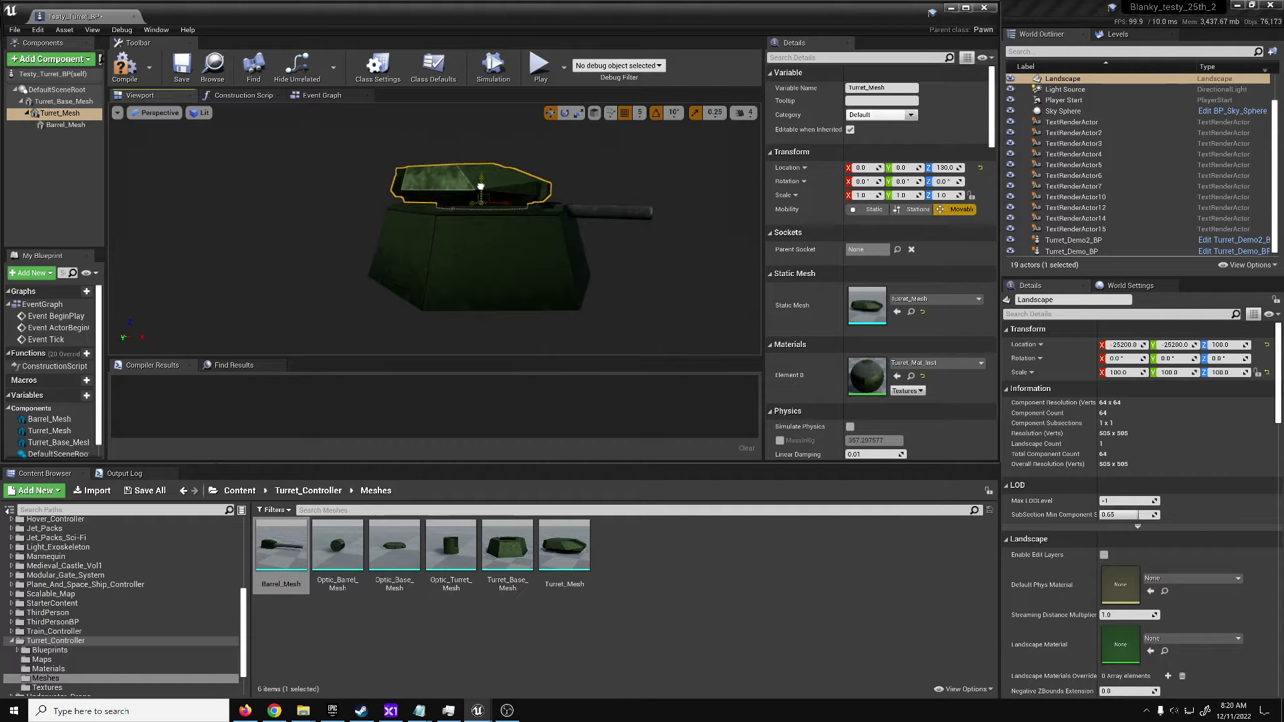
# Move the Barrel_Mesh component to the front of the turret at X 35 and Z 35.
pyautogui.click(616, 211)
pyautogui.moveTo(616, 212); pyautogui.dragTo(638, 205, button='right')
pyautogui.moveTo(433, 210); pyautogui.dragTo(452, 188)
pyautogui.moveTo(452, 188); pyautogui.dragTo(435, 182, button='right')
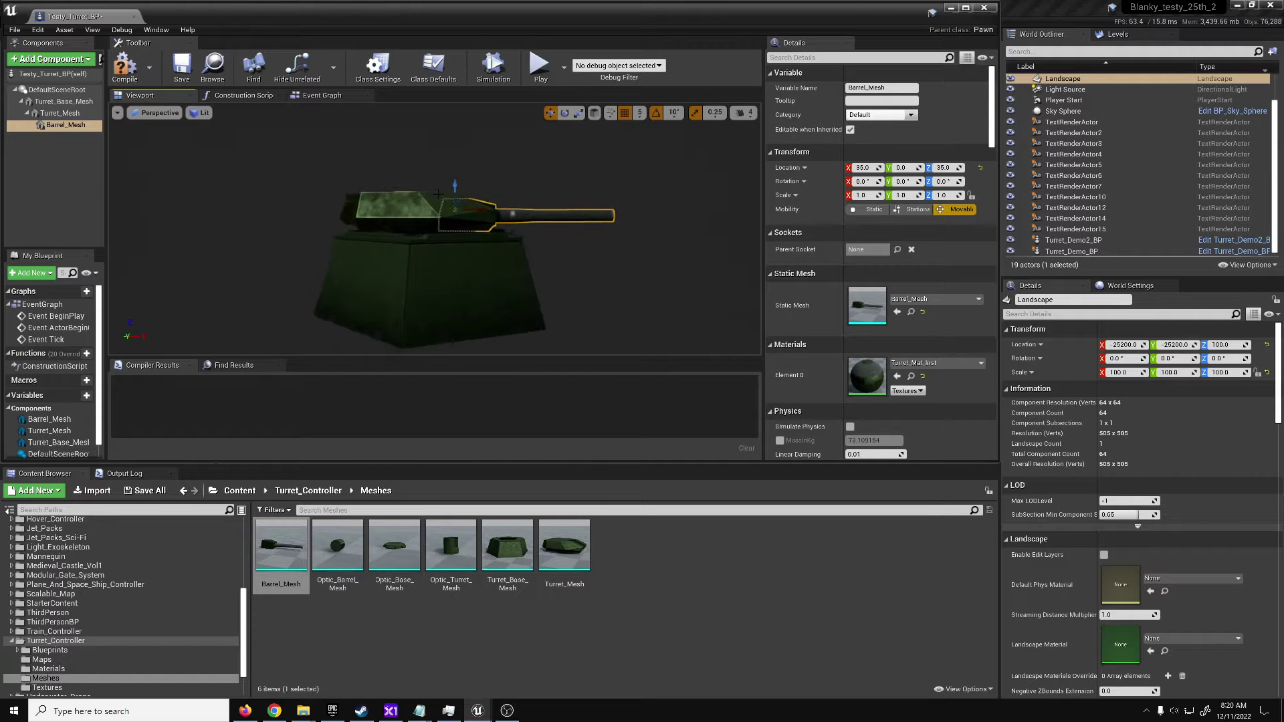
# Raise the Barrel_Mesh component slightly on the turret to Z 40.
pyautogui.moveTo(461, 192); pyautogui.dragTo(461, 183)
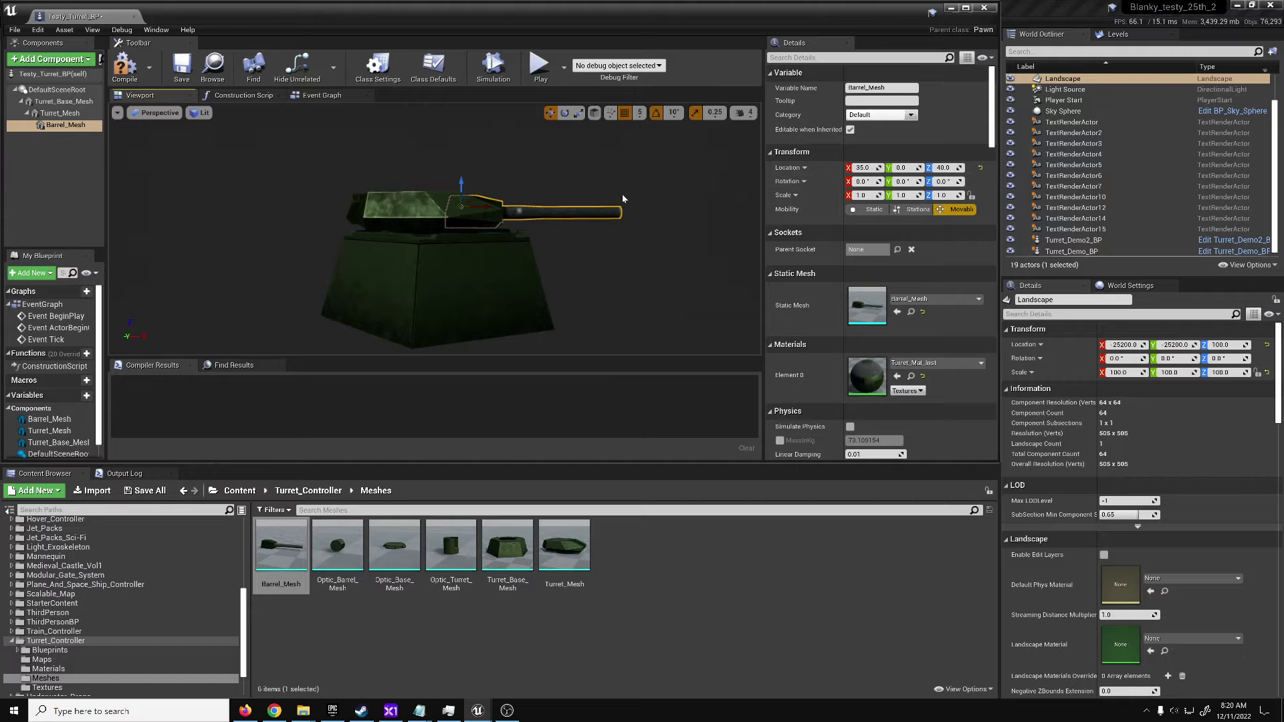
pyautogui.moveTo(561, 233)
pyautogui.mouseDown(button='right')
pyautogui.moveTo(583, 234)
pyautogui.moveTo(518, 232)
pyautogui.moveTo(562, 227)
pyautogui.mouseUp(button='right')
pyautogui.click(902, 181)
# Examine how the turret faces relative to the axes in the blueprint and in the Turret_Mesh and Turret_Base_Mesh assets.
pyautogui.click(438, 216)
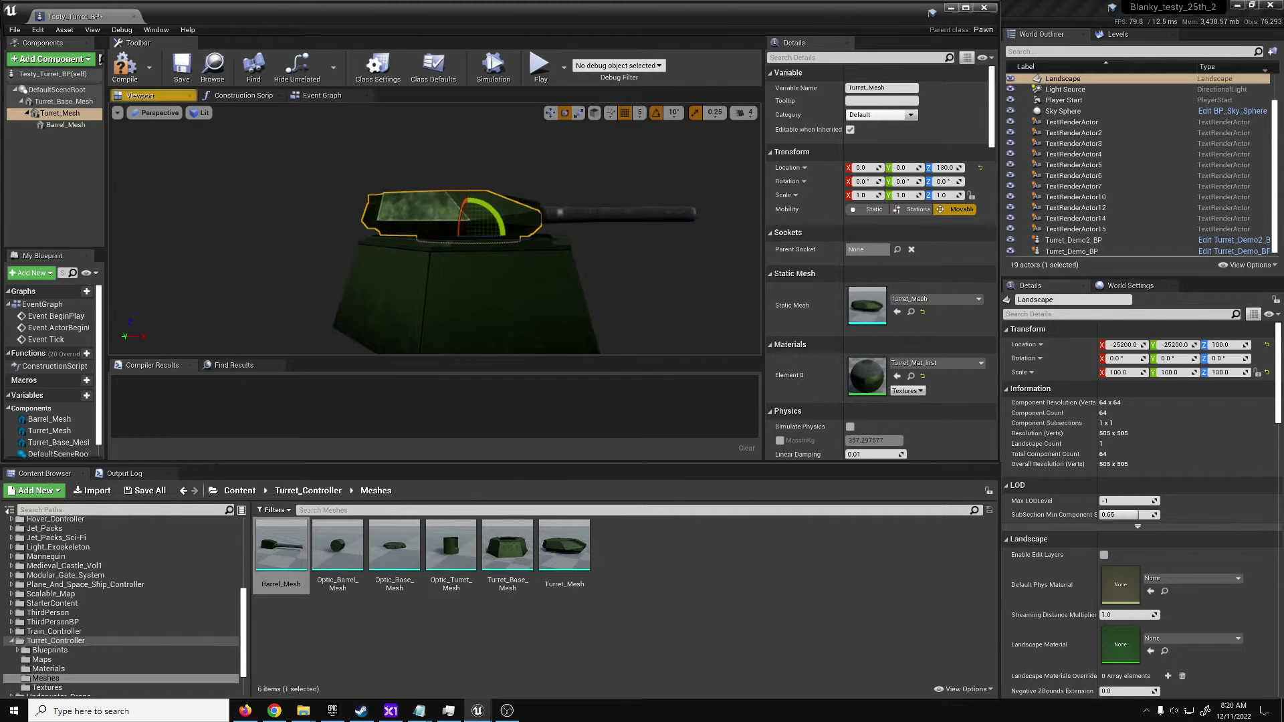
pyautogui.moveTo(438, 216); pyautogui.dragTo(247, 241, button='right')
pyautogui.moveTo(605, 282)
pyautogui.mouseDown(button='right')
pyautogui.moveTo(508, 281)
pyautogui.moveTo(512, 314)
pyautogui.moveTo(598, 278)
pyautogui.mouseUp(button='right')
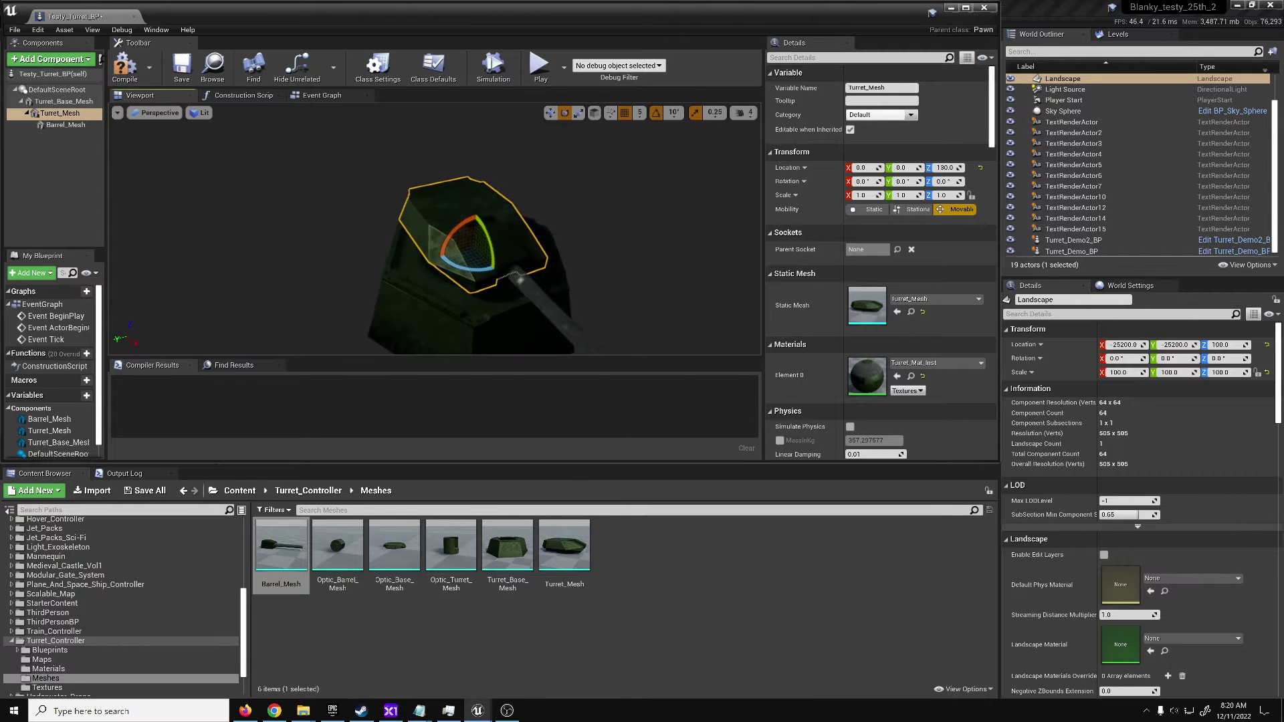
pyautogui.moveTo(457, 270); pyautogui.dragTo(585, 253, button='right')
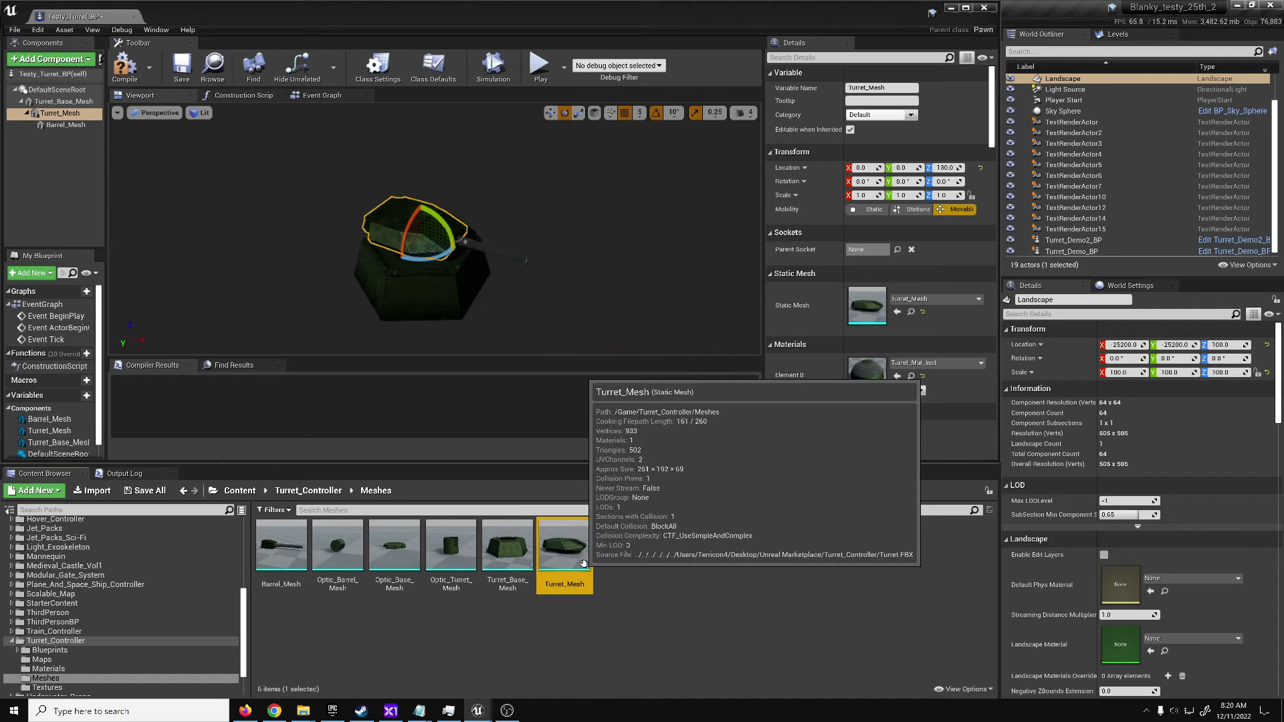
pyautogui.doubleClick(560, 546)
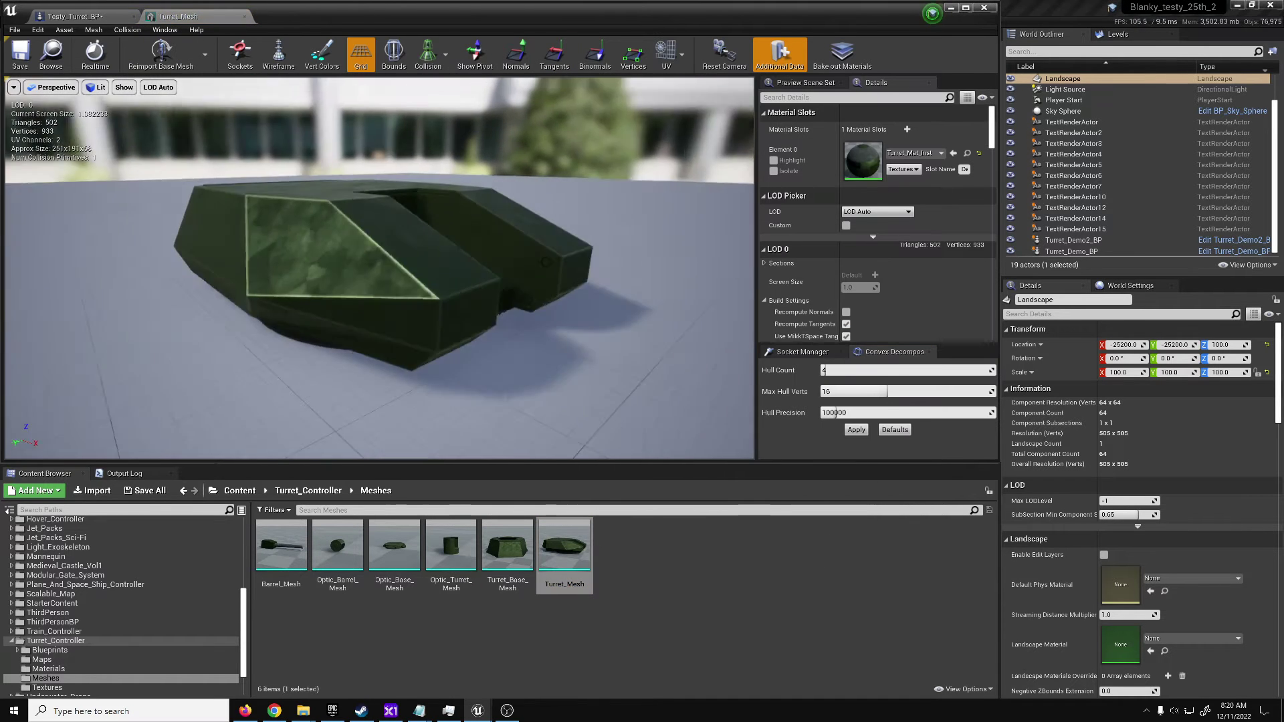
pyautogui.doubleClick(498, 545)
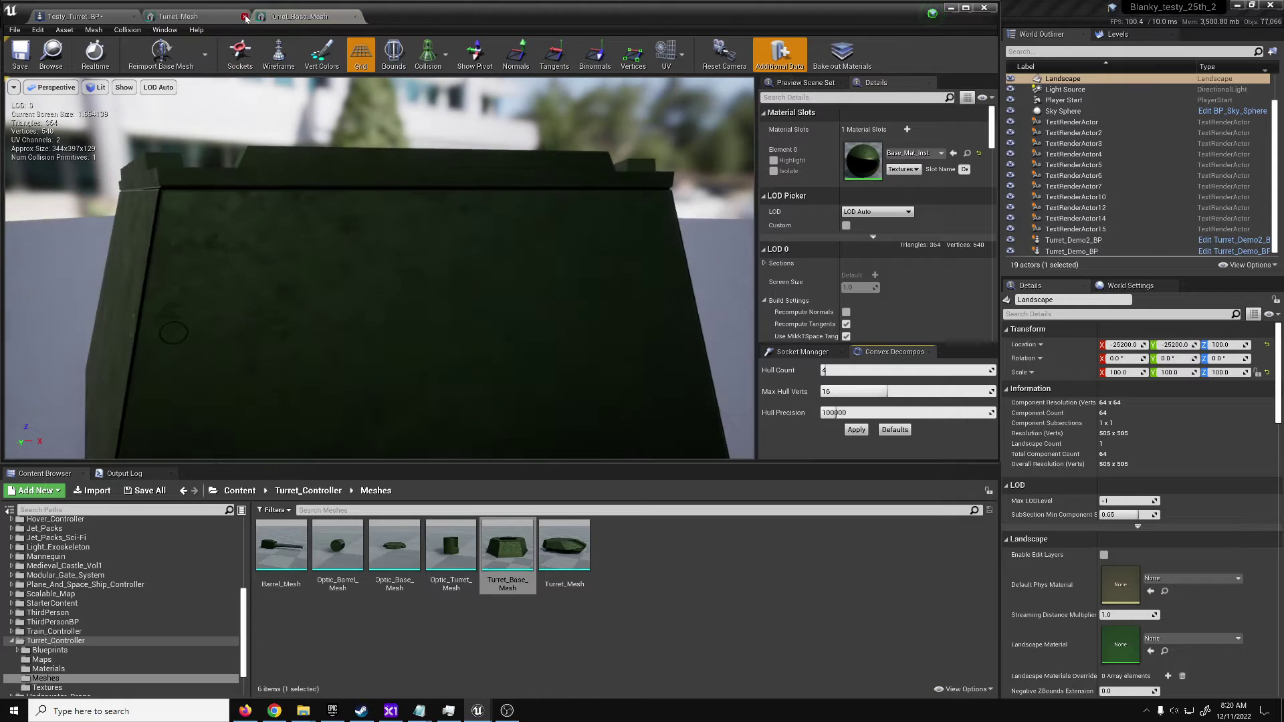
pyautogui.moveTo(406, 327)
pyautogui.mouseDown(button='right')
pyautogui.moveTo(406, 394)
pyautogui.moveTo(406, 327)
pyautogui.mouseUp(button='right')
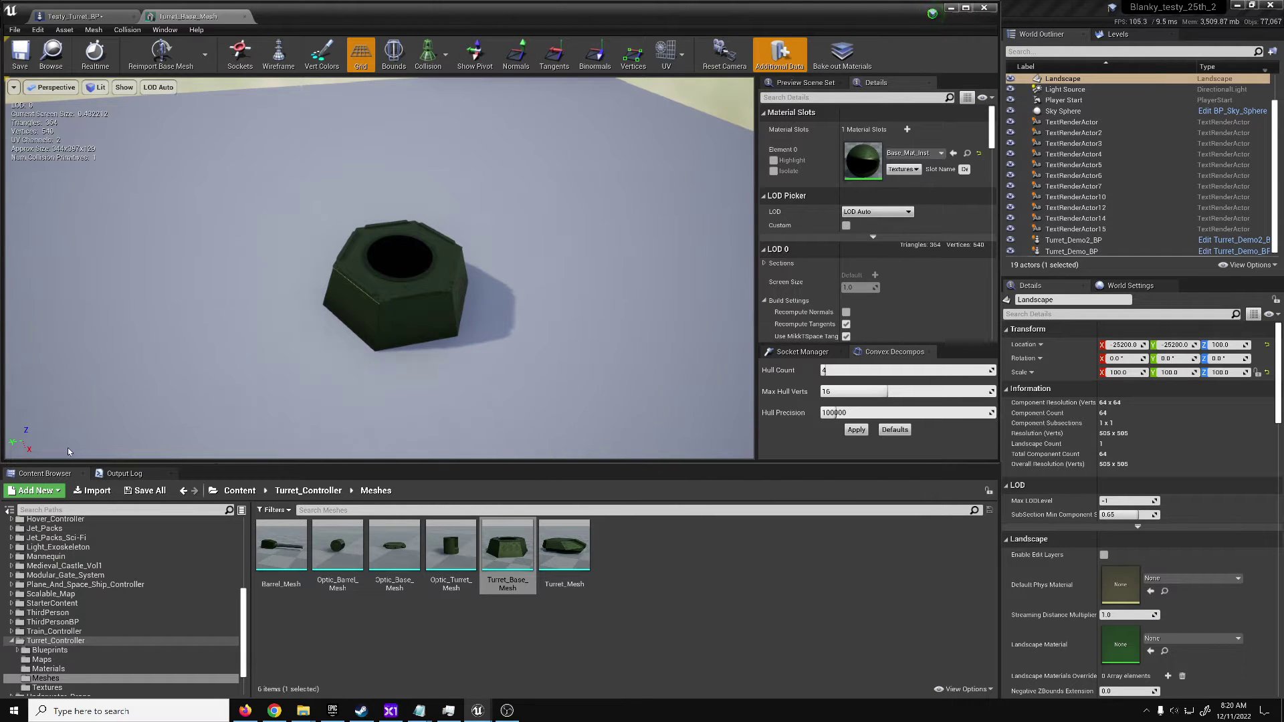
pyautogui.moveTo(24, 444)
pyautogui.mouseDown(button='right')
pyautogui.moveTo(27, 508)
pyautogui.moveTo(0, 375)
pyautogui.moveTo(7, 427)
pyautogui.mouseUp(button='right')
pyautogui.moveTo(401, 301); pyautogui.dragTo(448, 234, button='right')
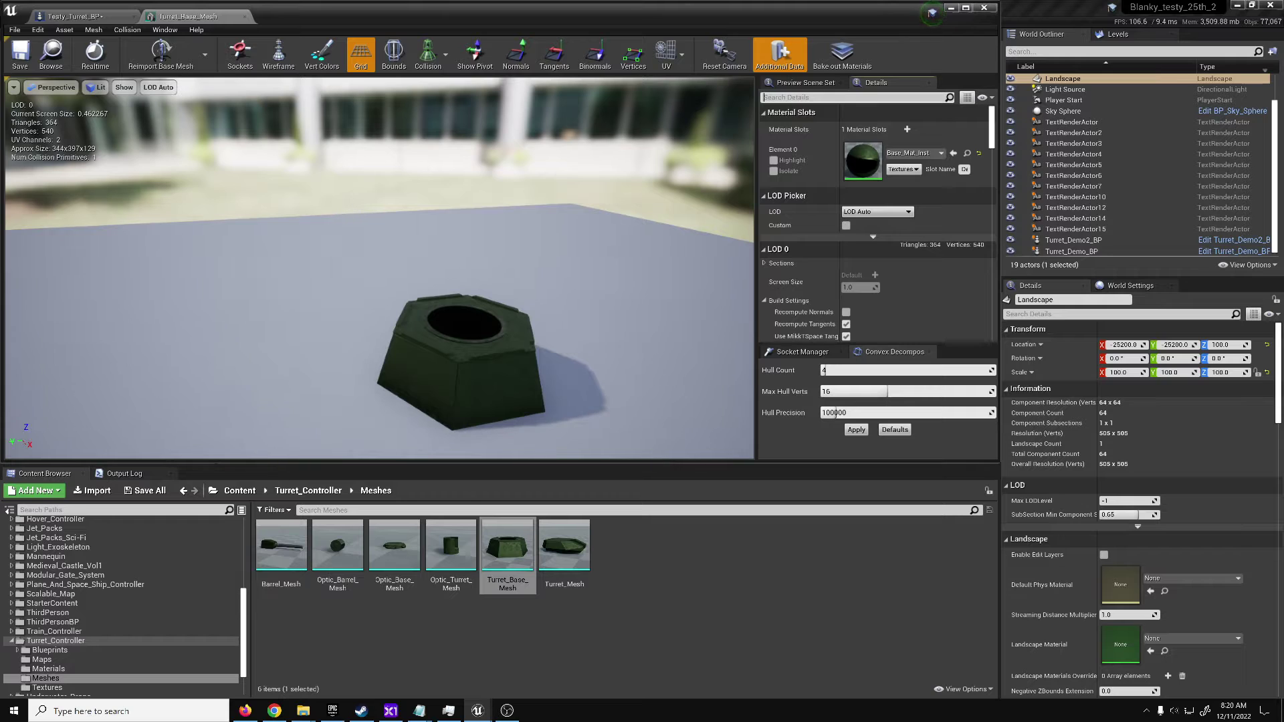
# Search the Turret_Base_Mesh details for "import rotation" and compare the setting with the mesh's orientation.
pyautogui.write('import')
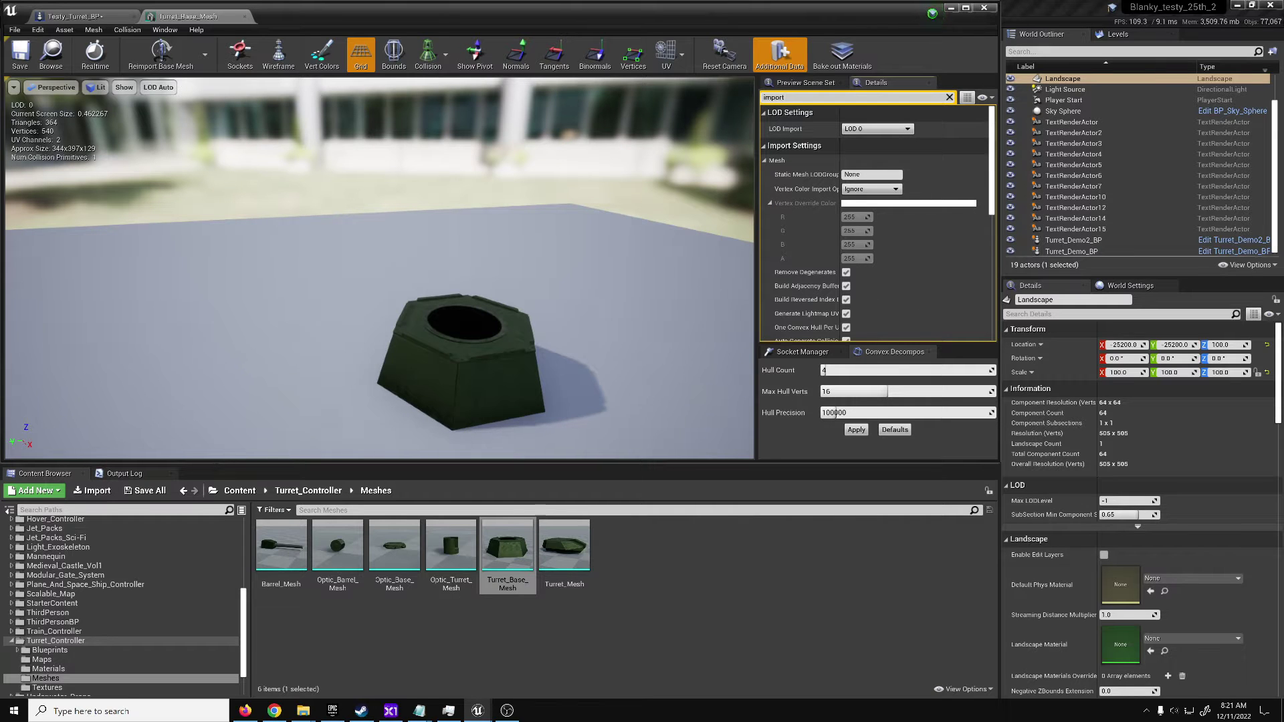
pyautogui.write(' rotation')
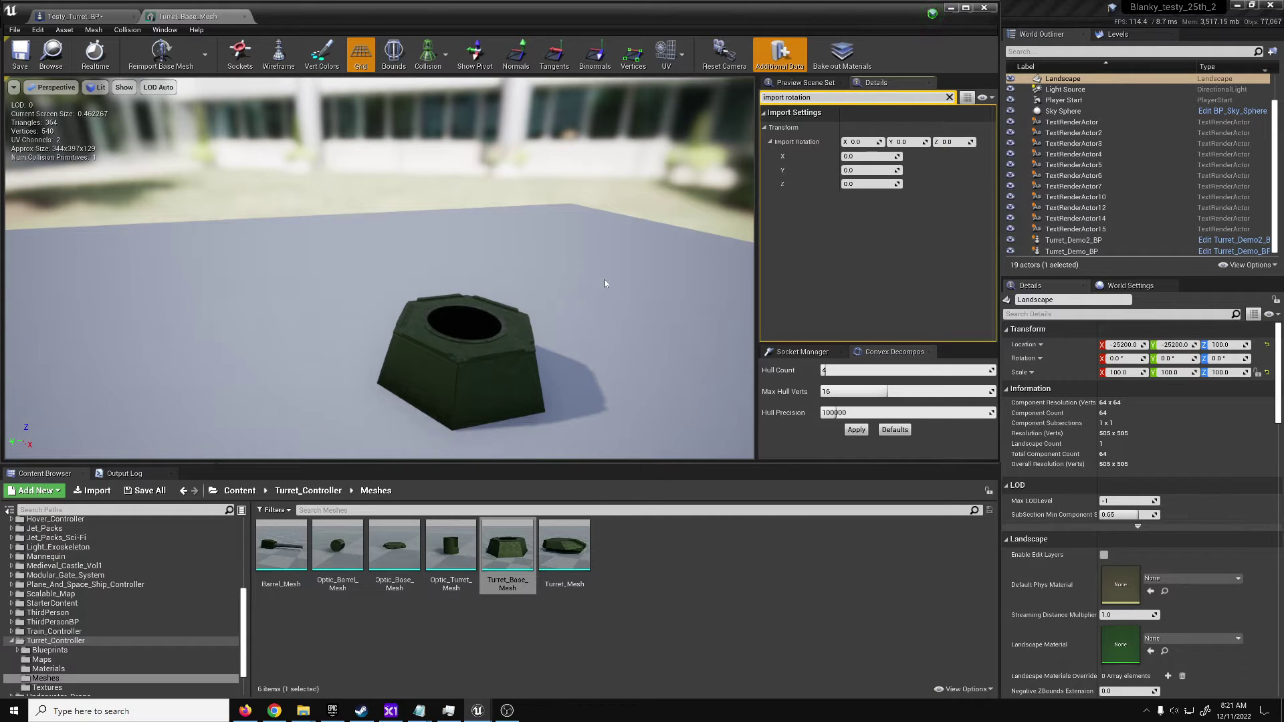
pyautogui.moveTo(493, 290); pyautogui.dragTo(501, 331, button='right')
pyautogui.moveTo(22, 446); pyautogui.dragTo(377, 236)
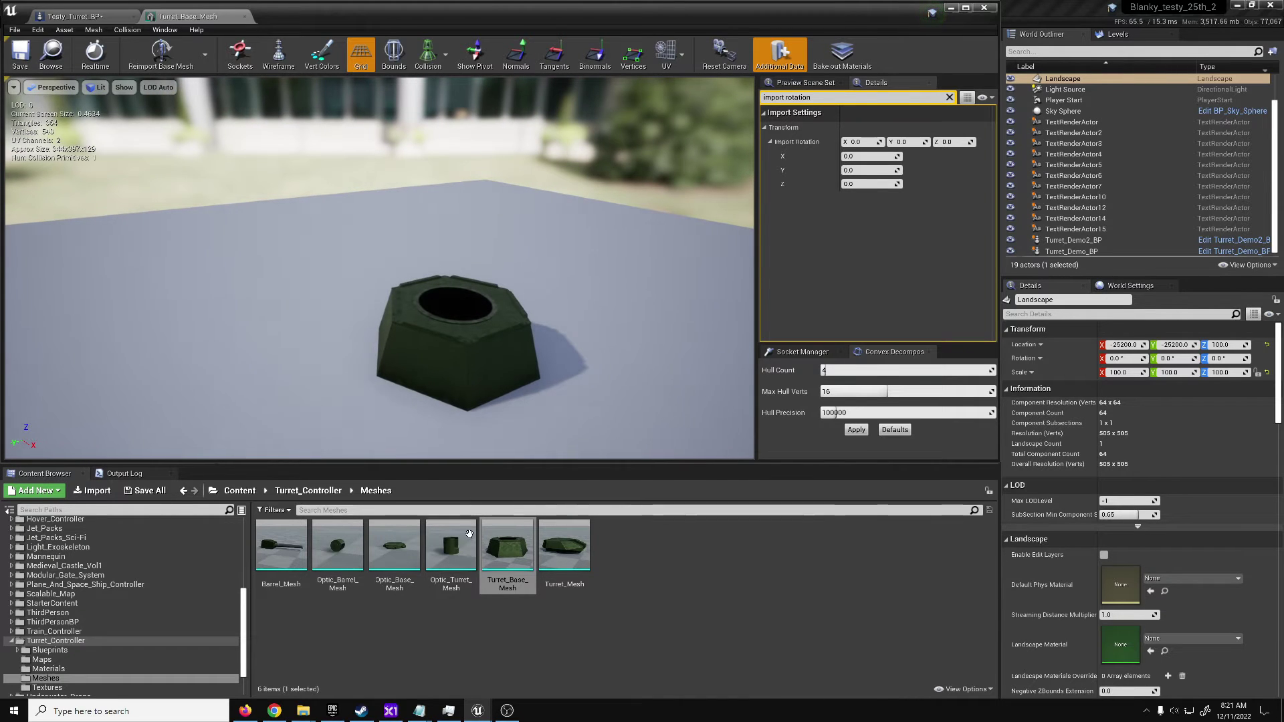
# Review the reimport options and asset actions available for the Turret_Base_Mesh asset.
pyautogui.moveTo(495, 543)
pyautogui.rightClick(509, 561)
pyautogui.moveTo(588, 377)
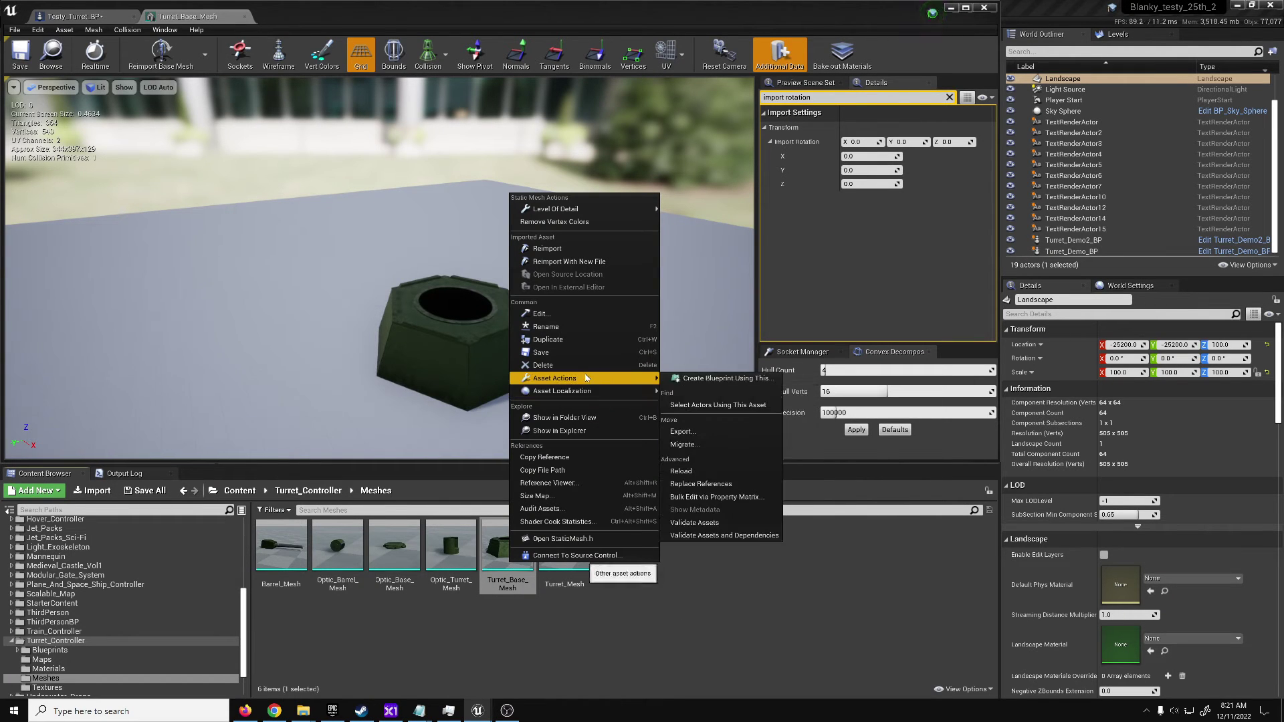
pyautogui.click(713, 591)
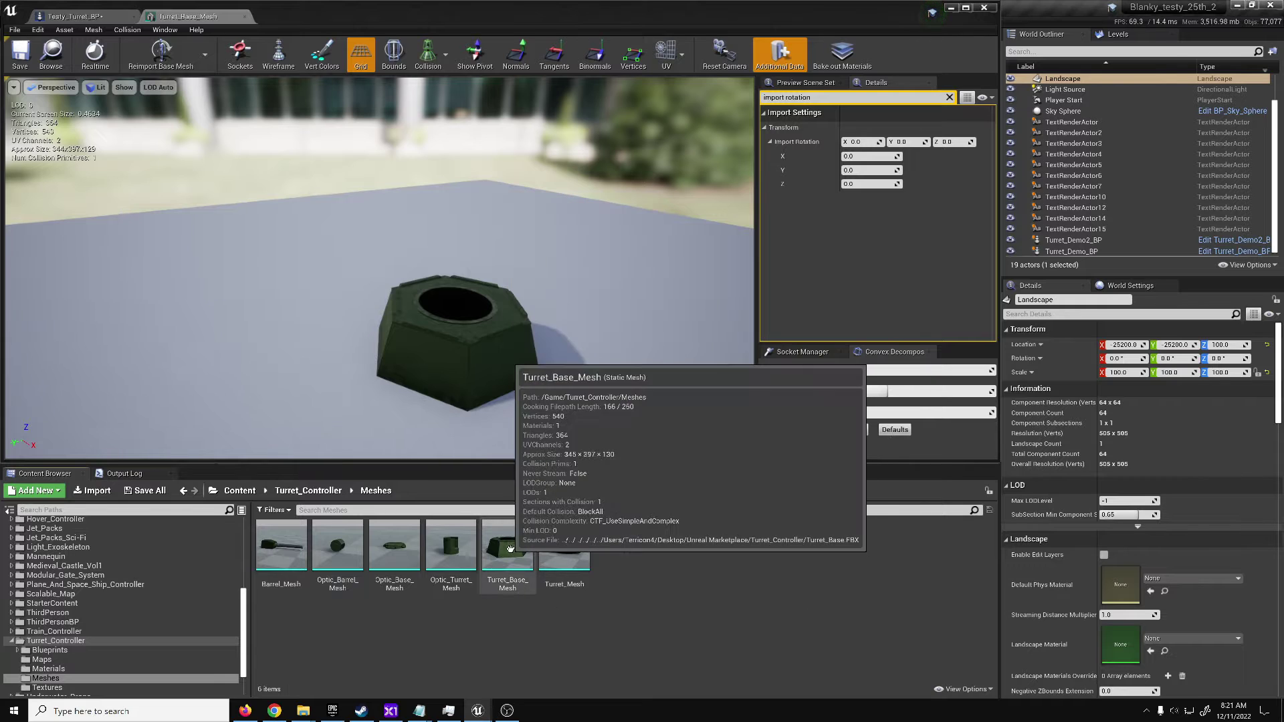
pyautogui.rightClick(508, 555)
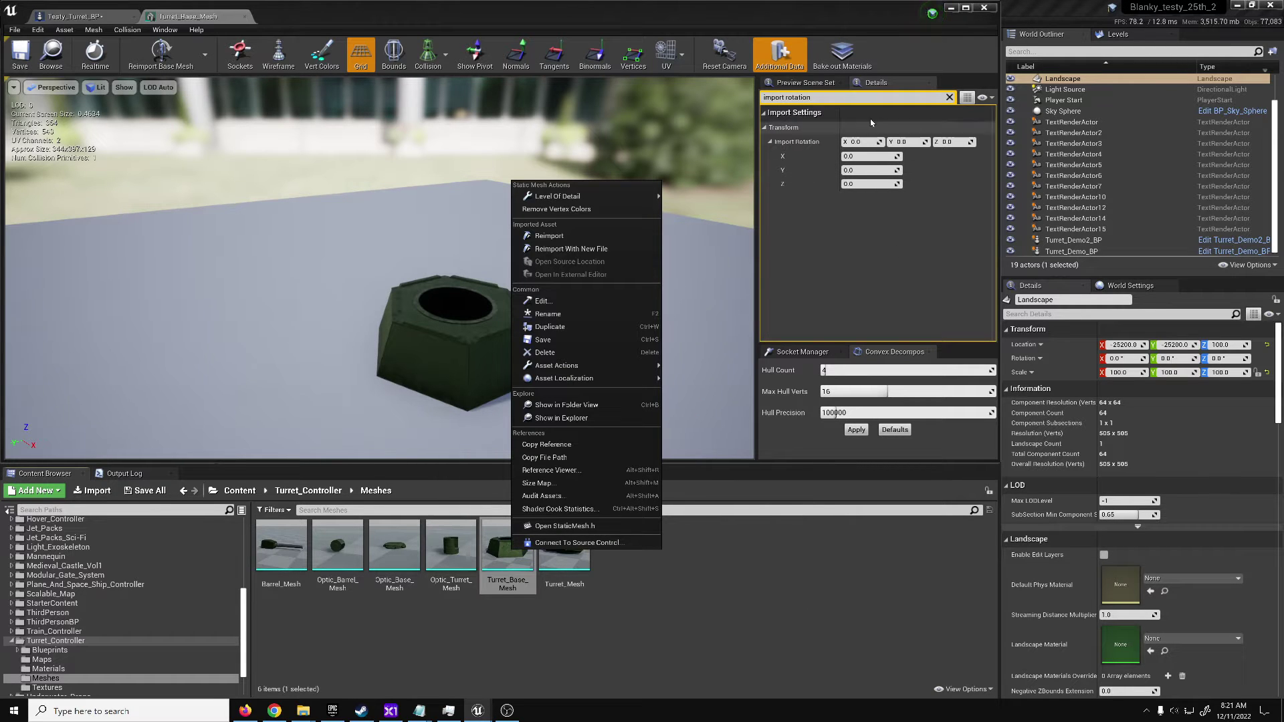
# Filter the Turret_Base_Mesh details by "import" and review its import transform settings and the asset's reimport options.
pyautogui.click(809, 97)
pyautogui.write('ipmo')
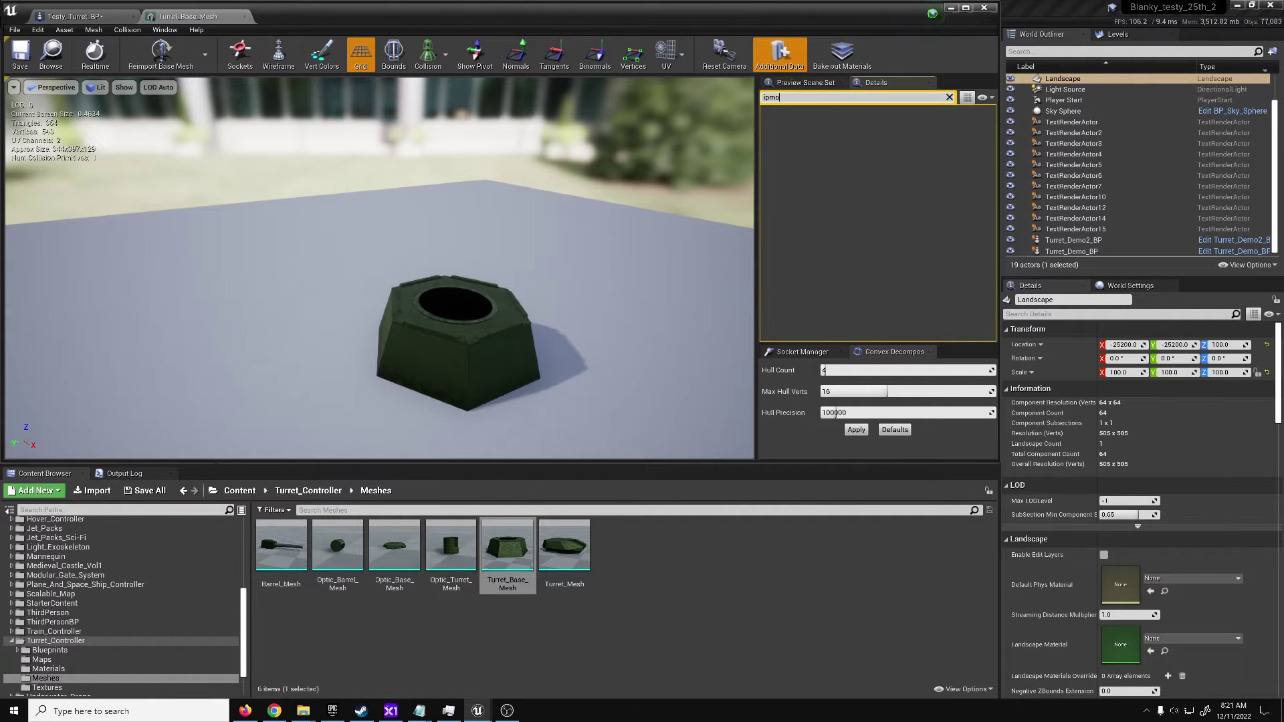
pyautogui.write('rimport')
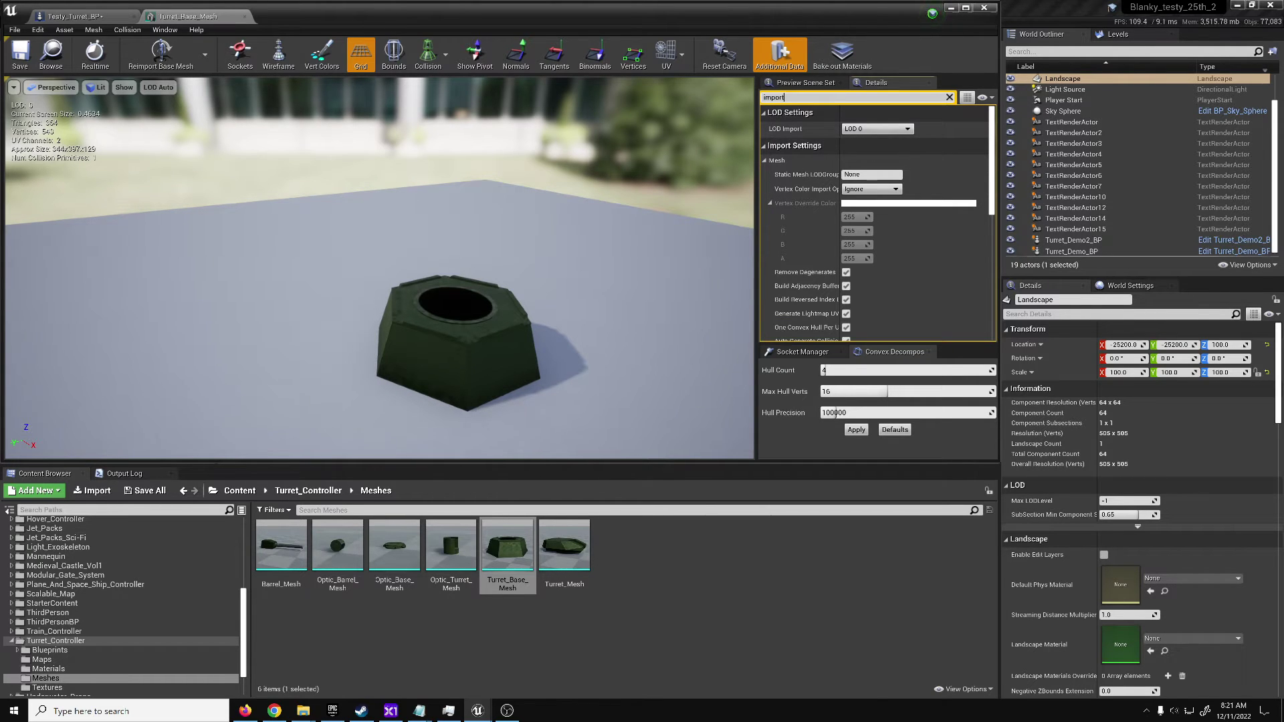
pyautogui.click(764, 161)
pyautogui.scroll(-2, 776, 186)
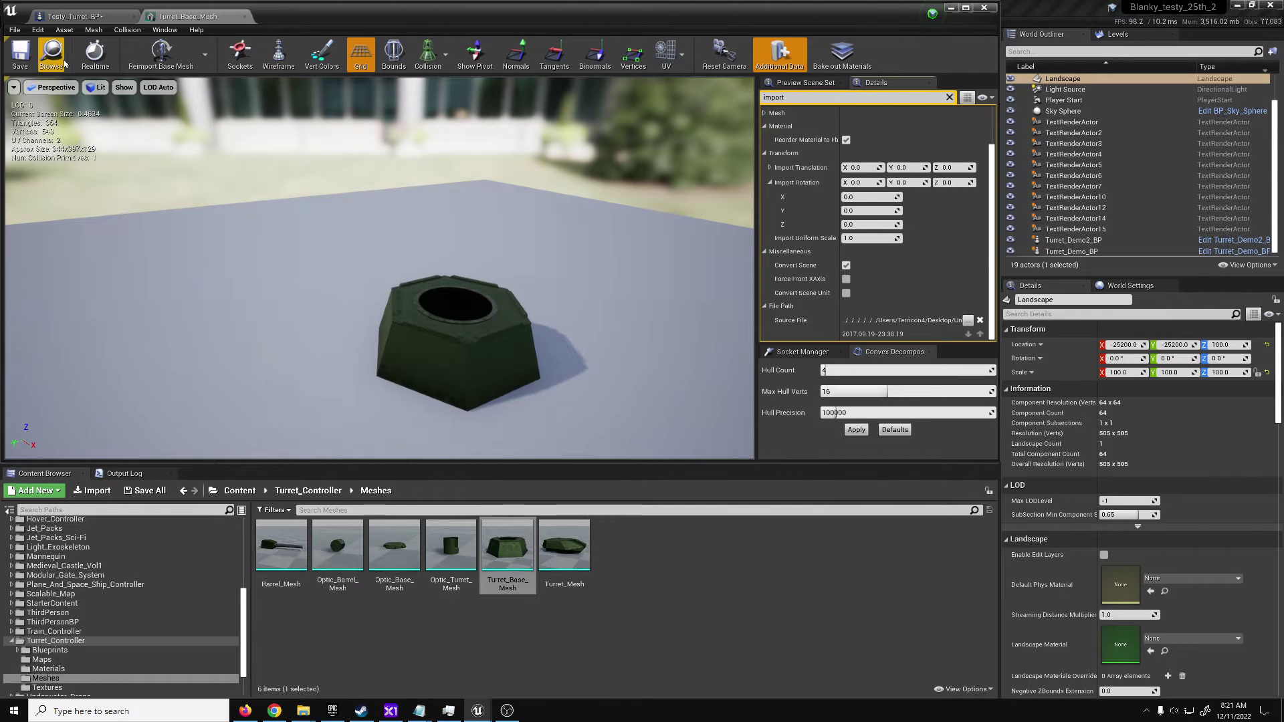
pyautogui.rightClick(505, 547)
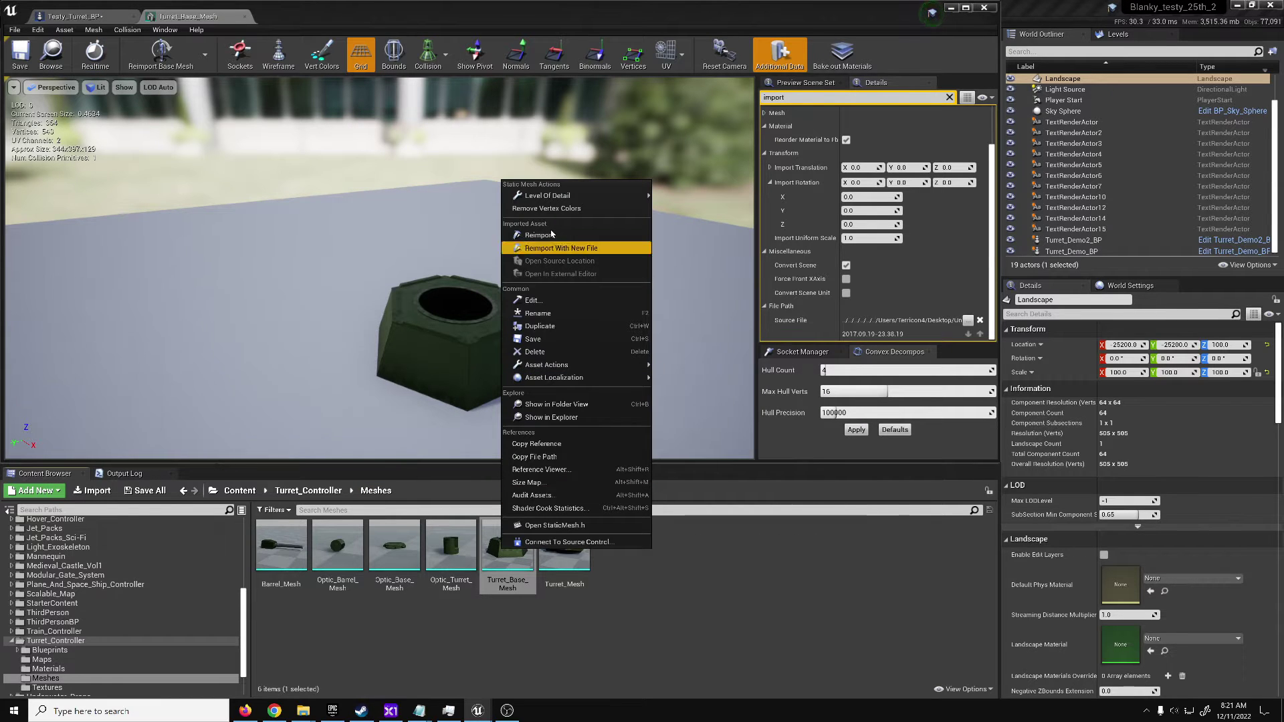
pyautogui.click(721, 622)
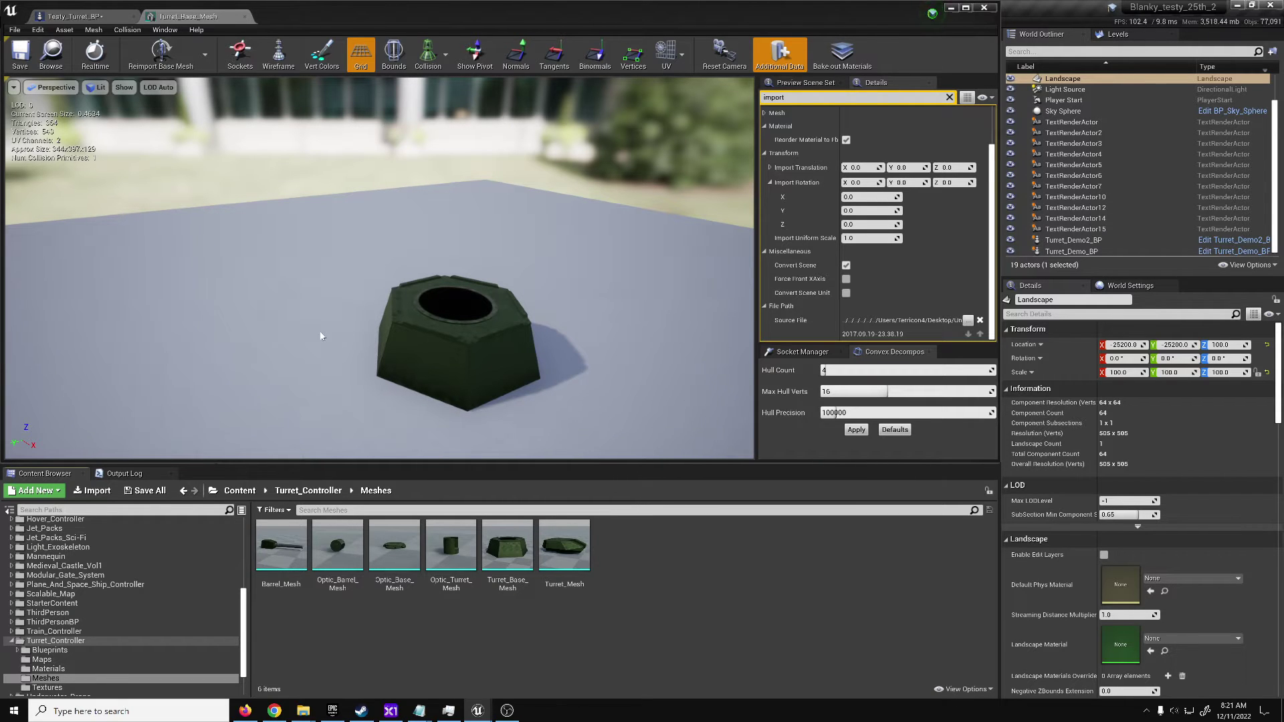
# Close the mesh asset and inspect the orientation of the turret, base and barrel components in Testy_Turret_BP.
pyautogui.click(245, 16)
pyautogui.moveTo(591, 227); pyautogui.dragTo(595, 343, button='right')
pyautogui.moveTo(555, 238); pyautogui.dragTo(545, 244, button='right')
pyautogui.moveTo(559, 241); pyautogui.dragTo(575, 263)
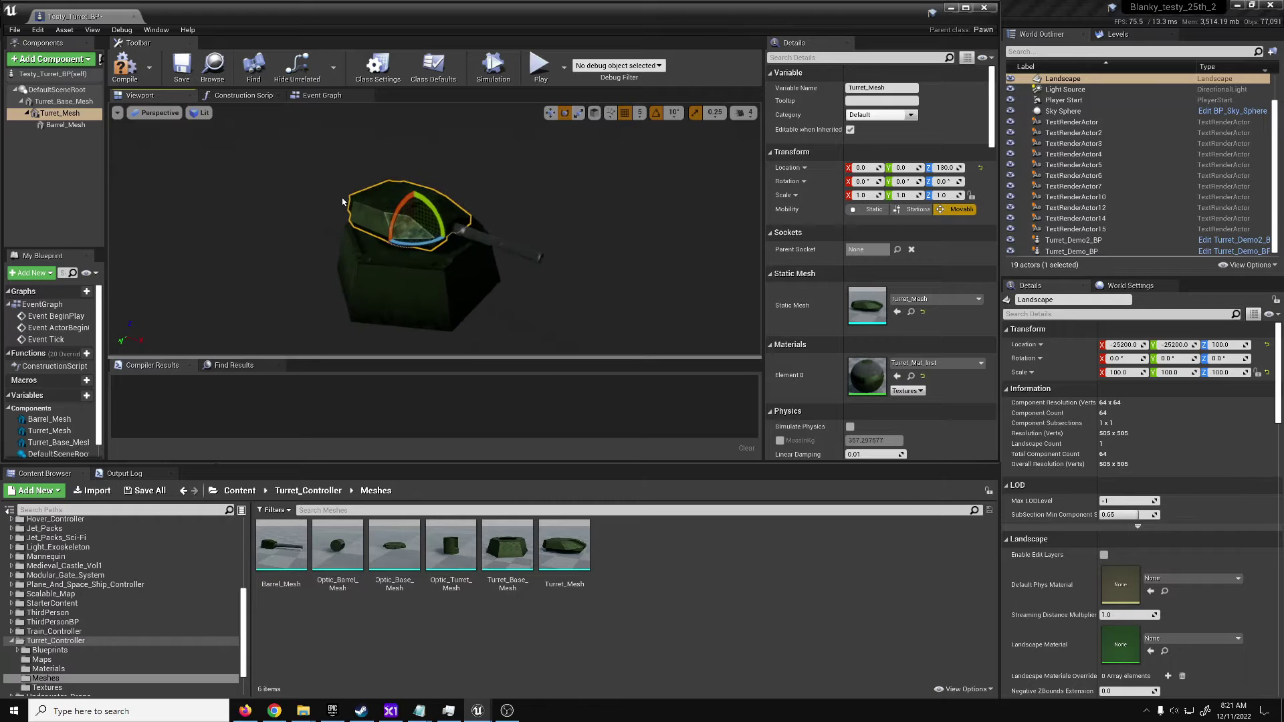
pyautogui.click(427, 267)
pyautogui.moveTo(428, 250)
pyautogui.mouseDown(button='right')
pyautogui.moveTo(395, 247)
pyautogui.moveTo(378, 265)
pyautogui.moveTo(428, 250)
pyautogui.mouseUp(button='right')
pyautogui.moveTo(428, 249); pyautogui.dragTo(428, 248)
pyautogui.click(499, 220)
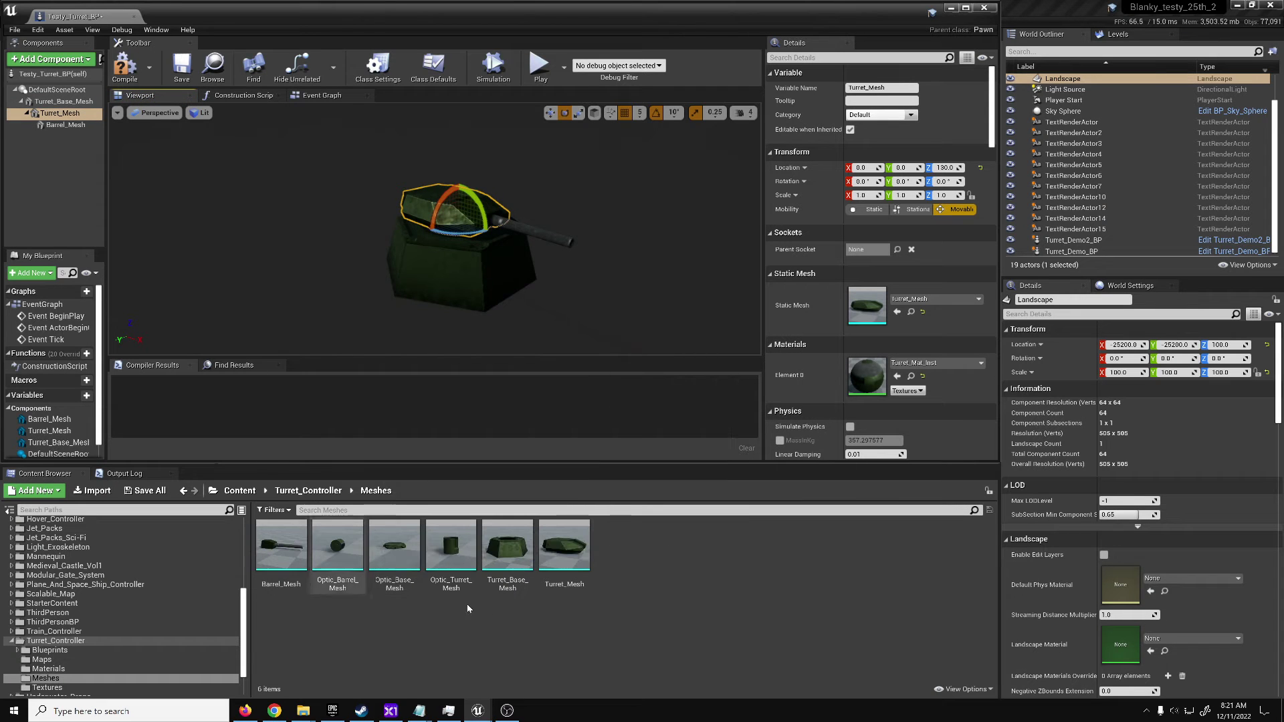
pyautogui.click(433, 265)
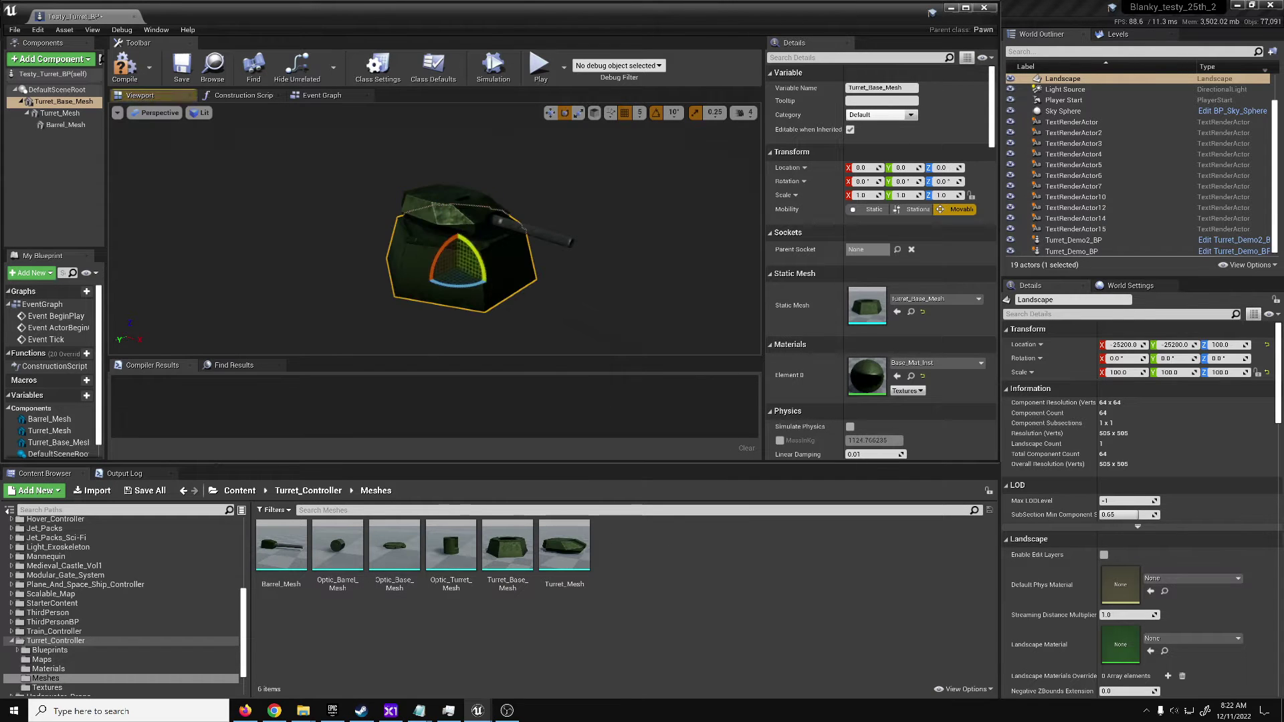
pyautogui.click(549, 239)
pyautogui.moveTo(549, 239); pyautogui.dragTo(504, 241, button='right')
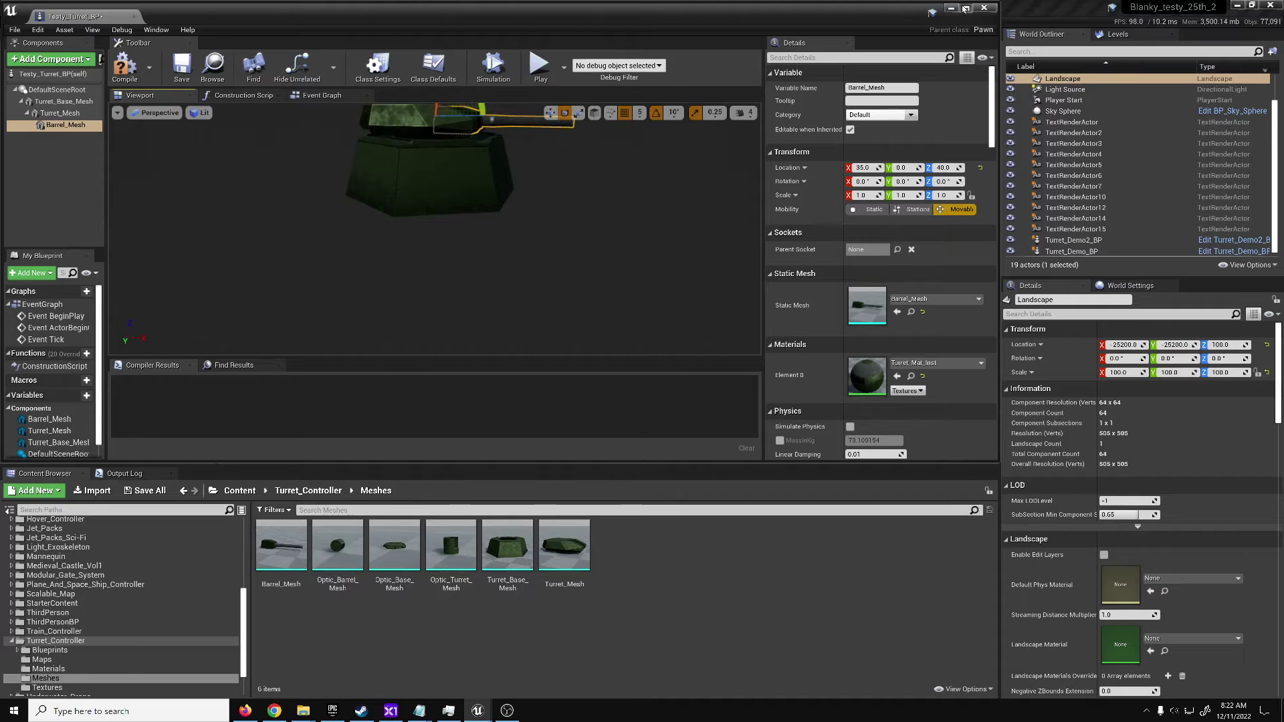
# Add a Spring Arm component under Turret_Base_Mesh and raise it above the turret to Z 325.
pyautogui.click(964, 7)
pyautogui.doubleClick(909, 47)
pyautogui.click(67, 150)
pyautogui.click(443, 213)
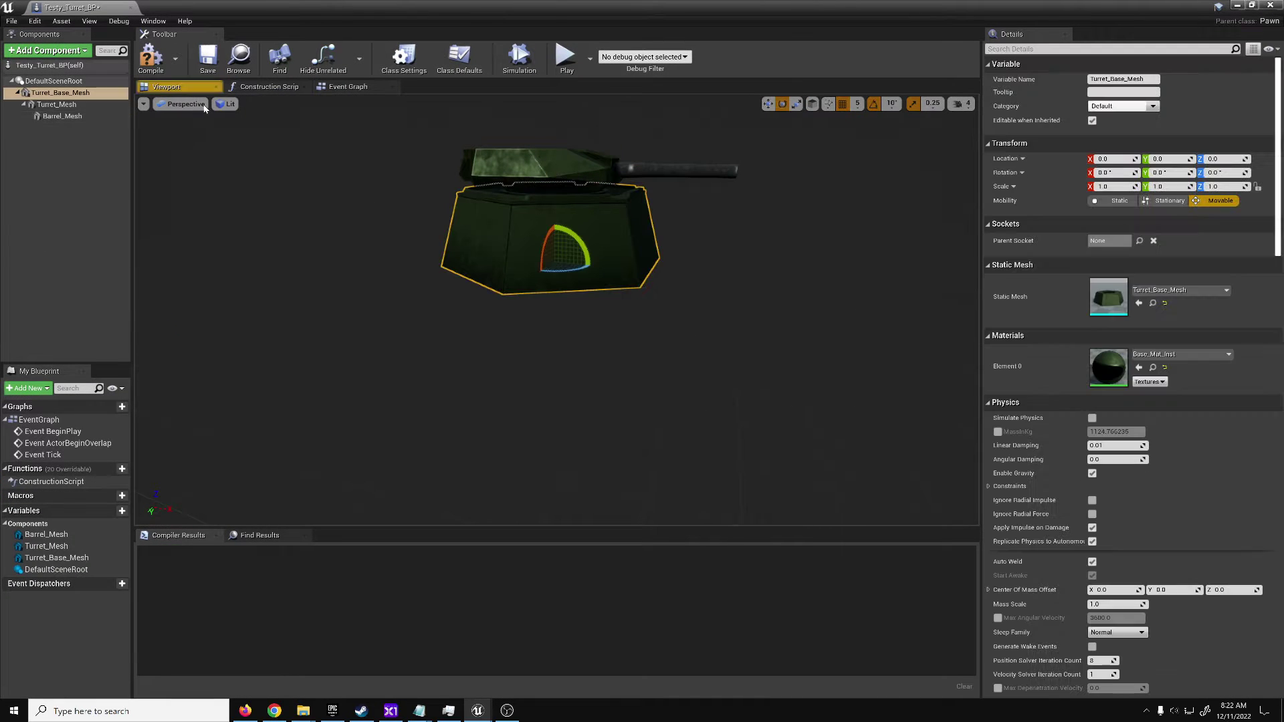
pyautogui.click(47, 50)
pyautogui.write('spring')
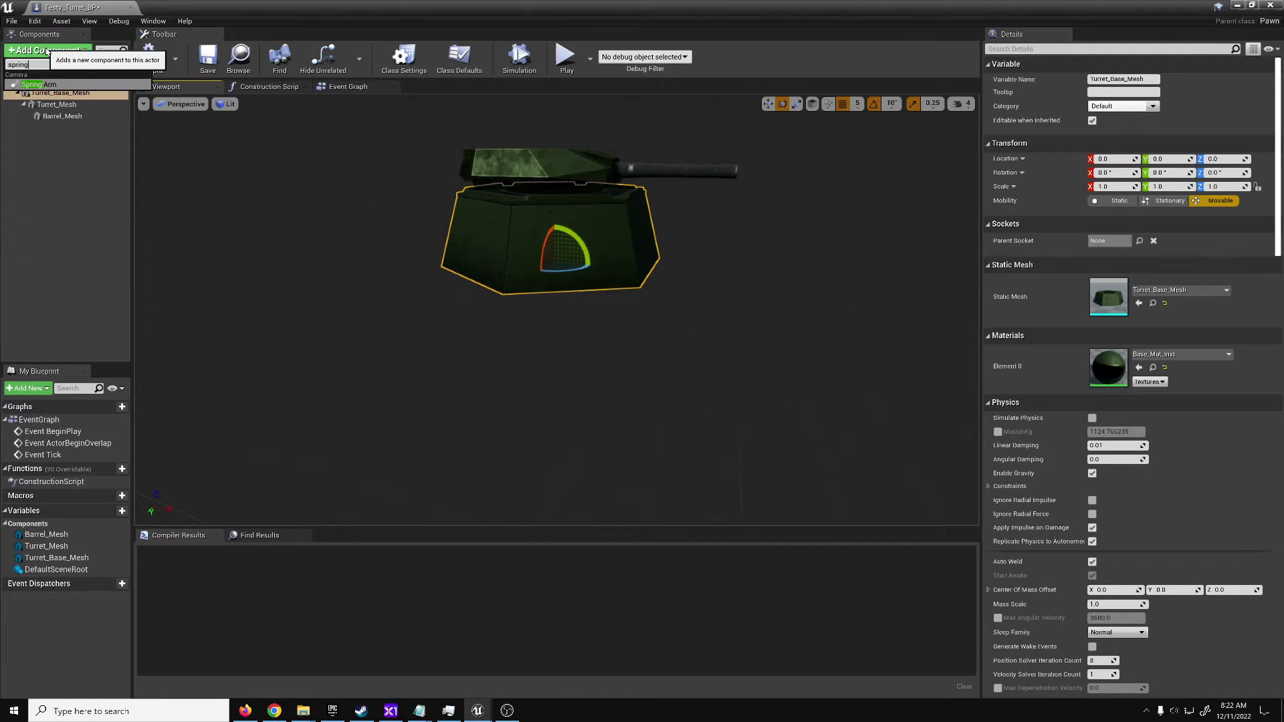
pyautogui.press('Return')
pyautogui.press('f')
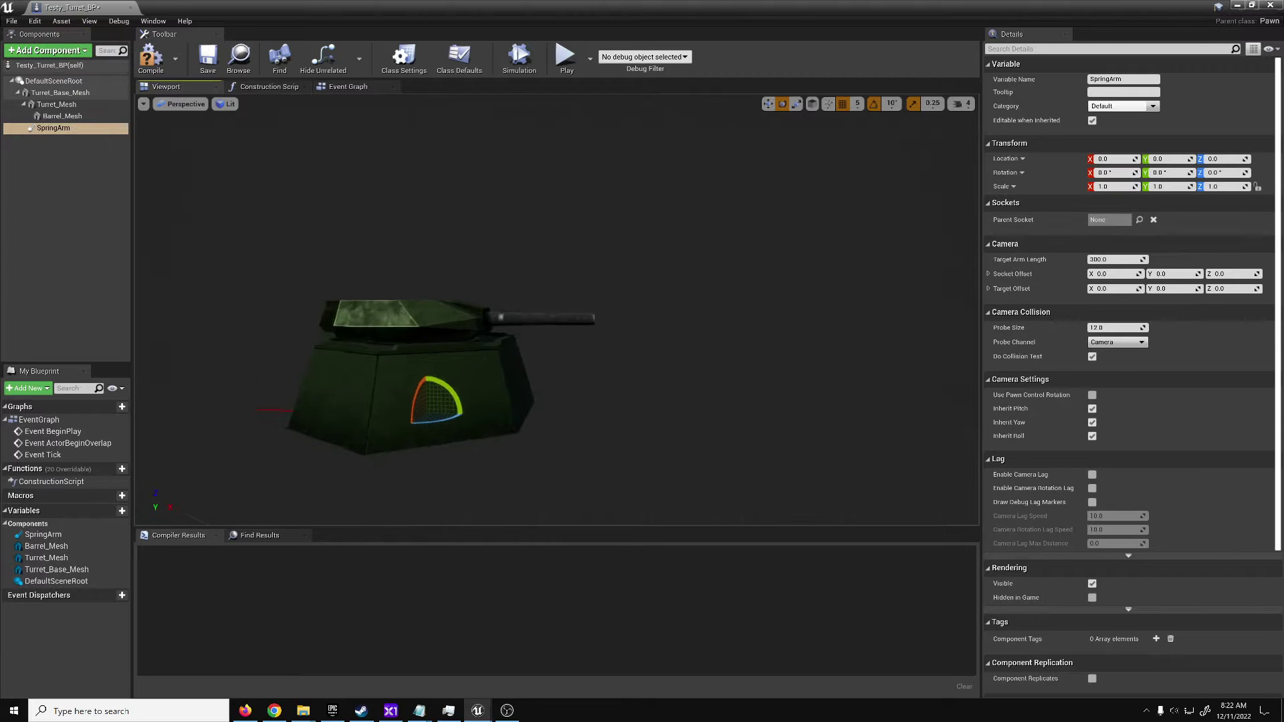
pyautogui.press('w')
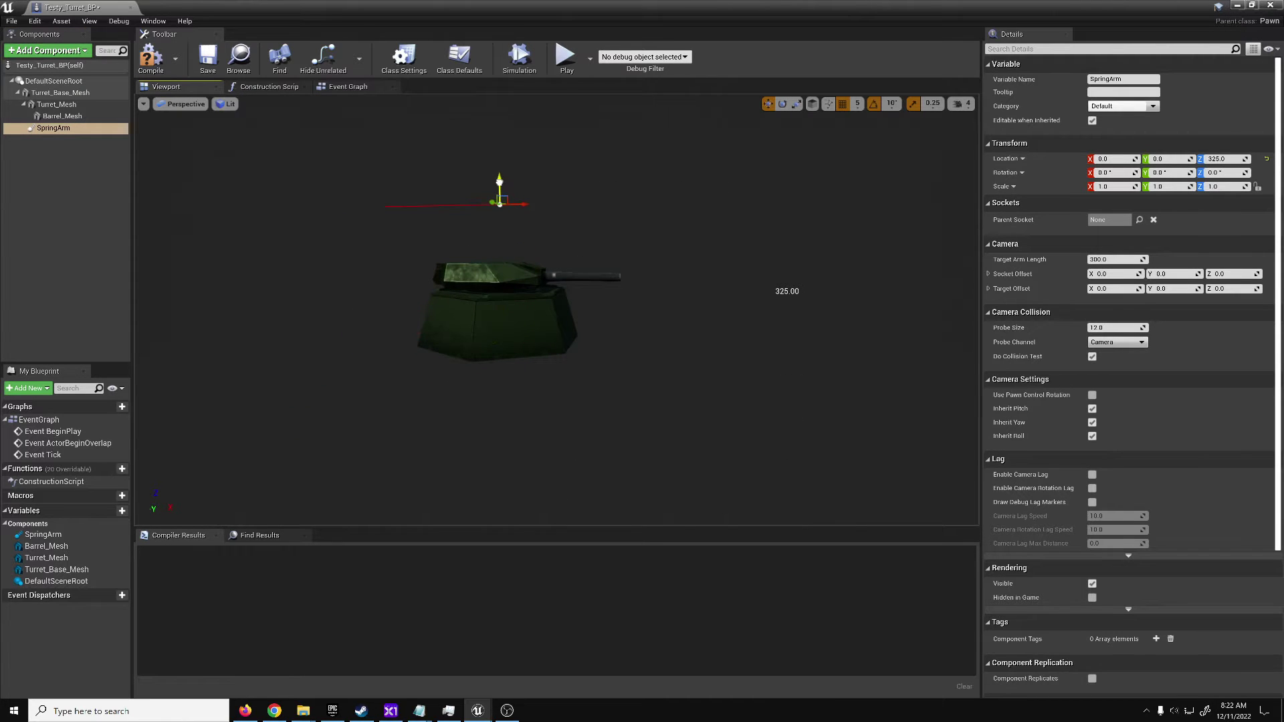
# Add a Camera component as a child of the SpringArm.
pyautogui.click(44, 50)
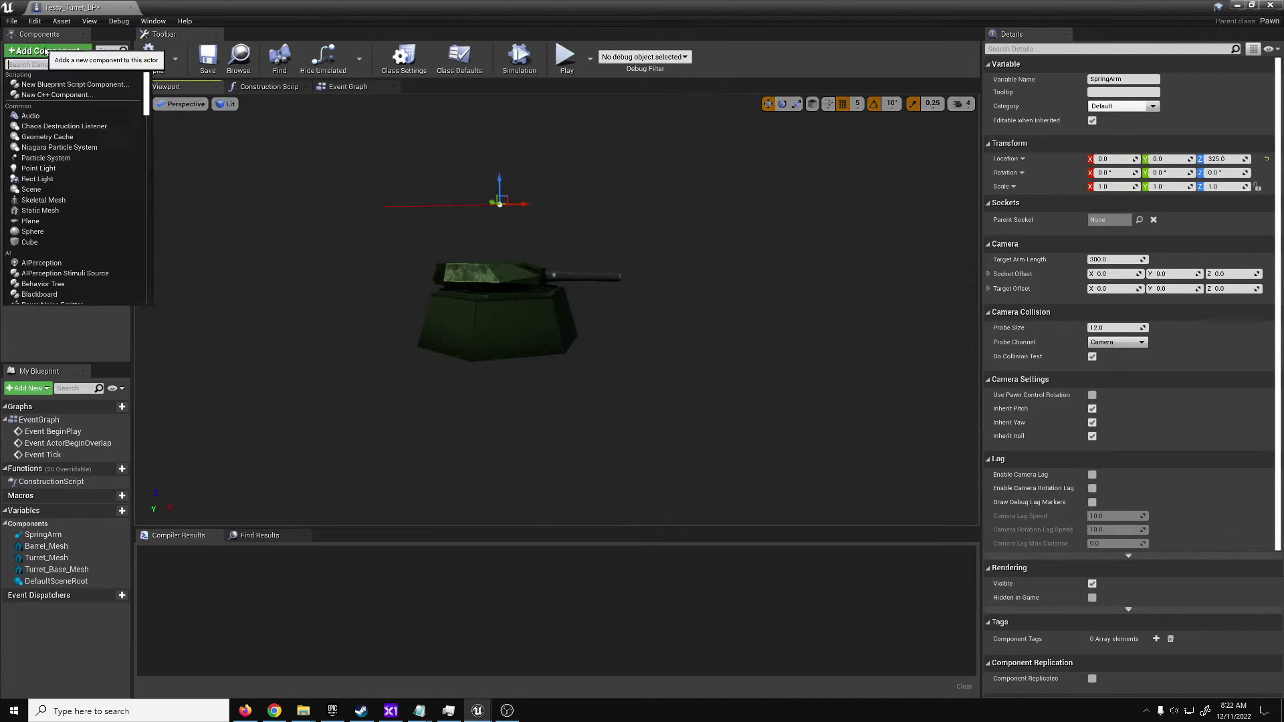
pyautogui.write('camera')
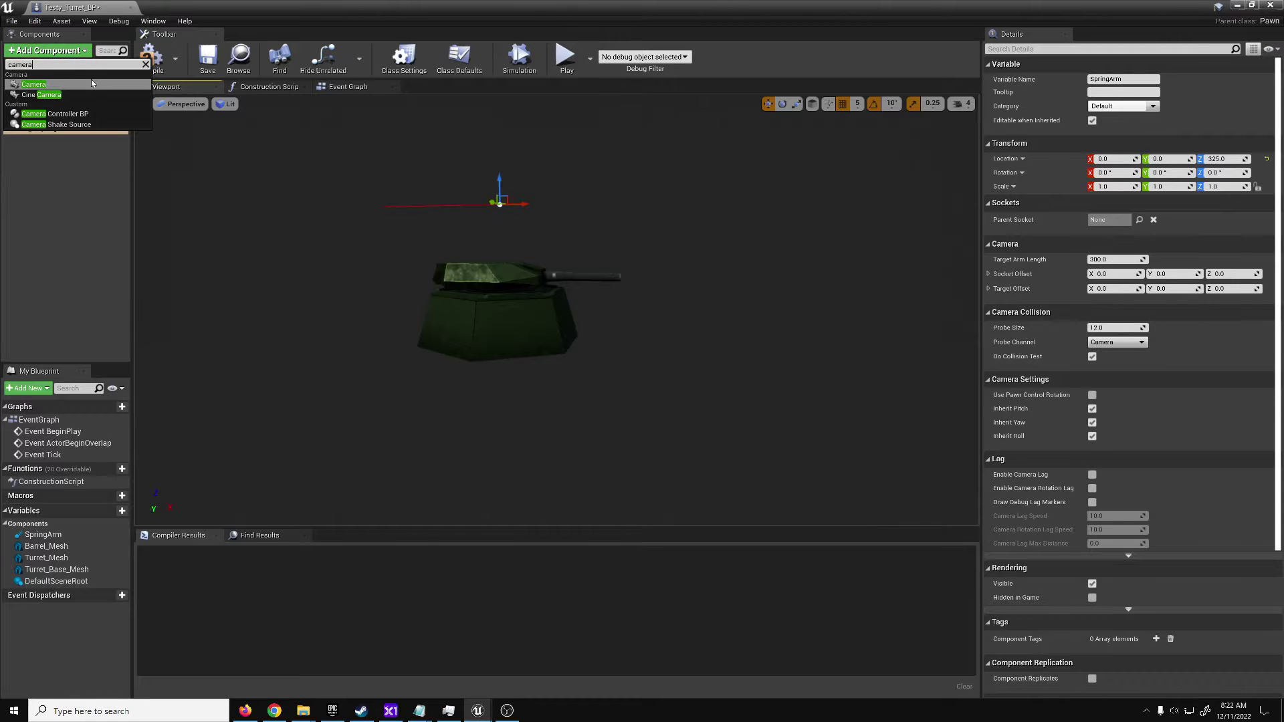
pyautogui.click(91, 84)
pyautogui.click(63, 212)
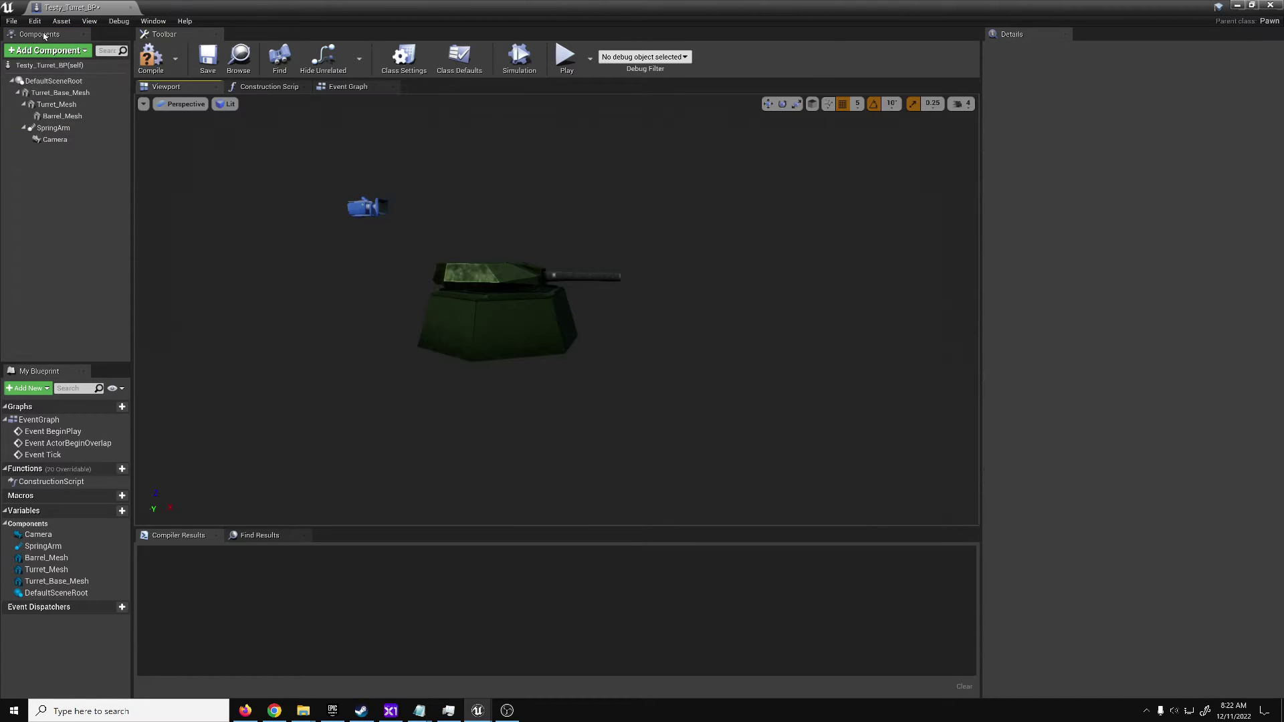
# Add Camera_Controller_BP and Turret_controller_BP from the Turret_Controller Blueprints folder as components of the turret pawn.
pyautogui.click(1252, 5)
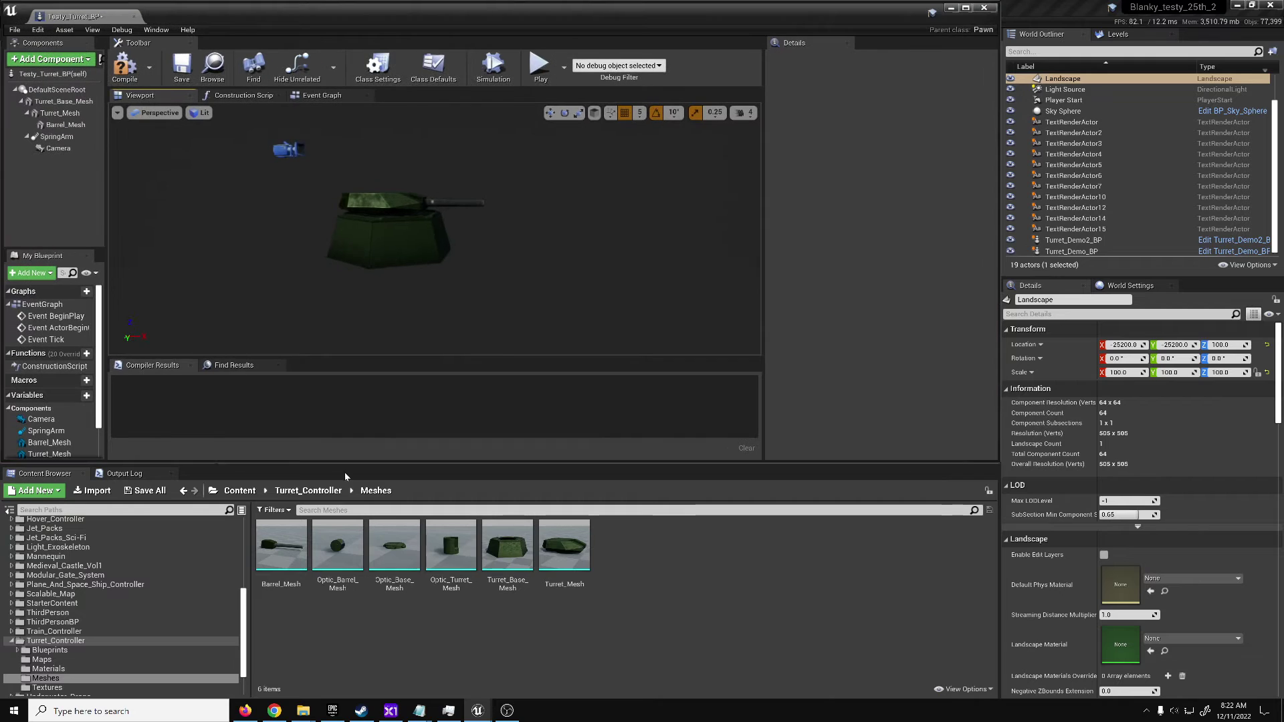
pyautogui.click(308, 490)
pyautogui.doubleClick(280, 544)
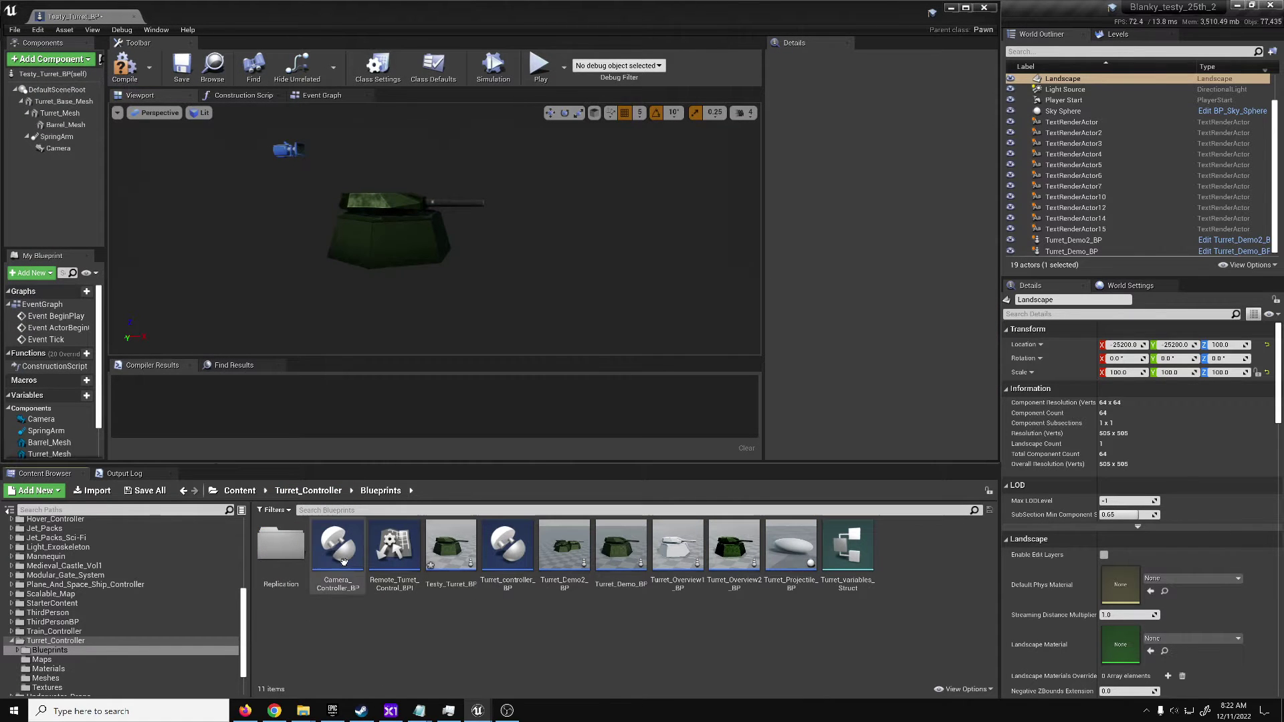
pyautogui.moveTo(343, 562); pyautogui.dragTo(60, 164)
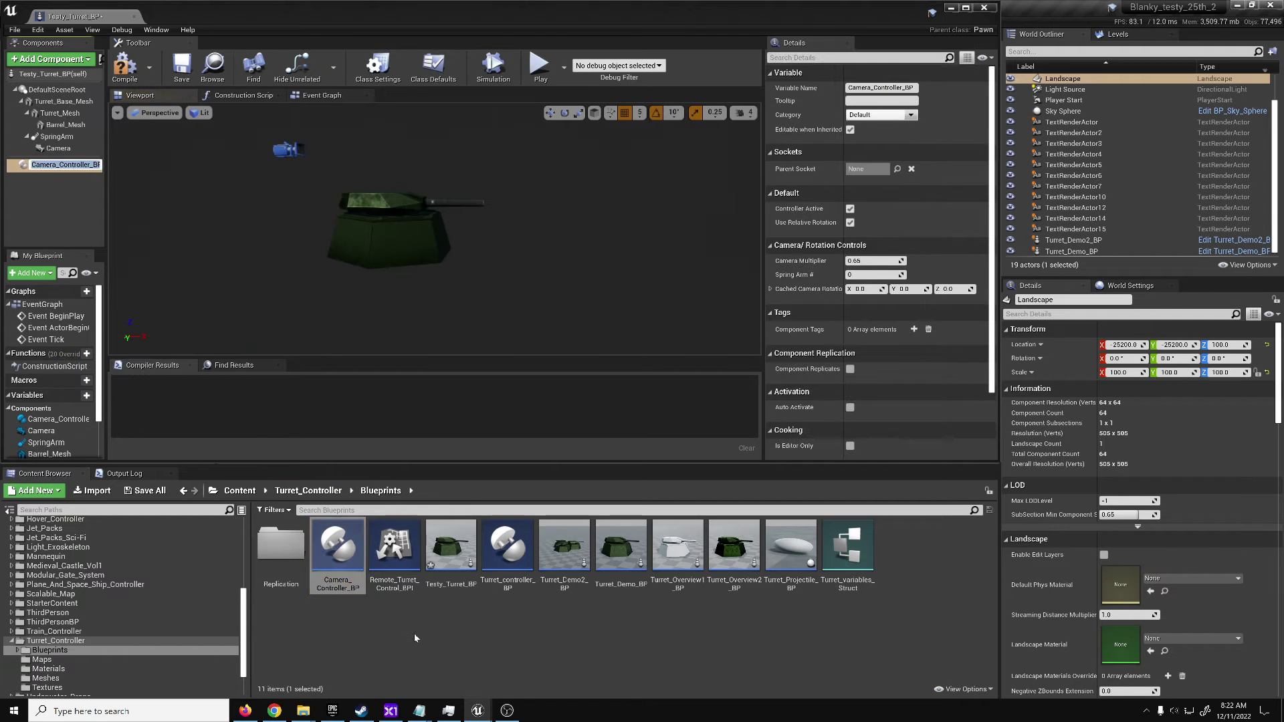
pyautogui.moveTo(507, 545); pyautogui.dragTo(45, 177)
# Maximize the blueprint editor window and examine the Spring Arm # setting of Camera_Controller_BP.
pyautogui.click(964, 8)
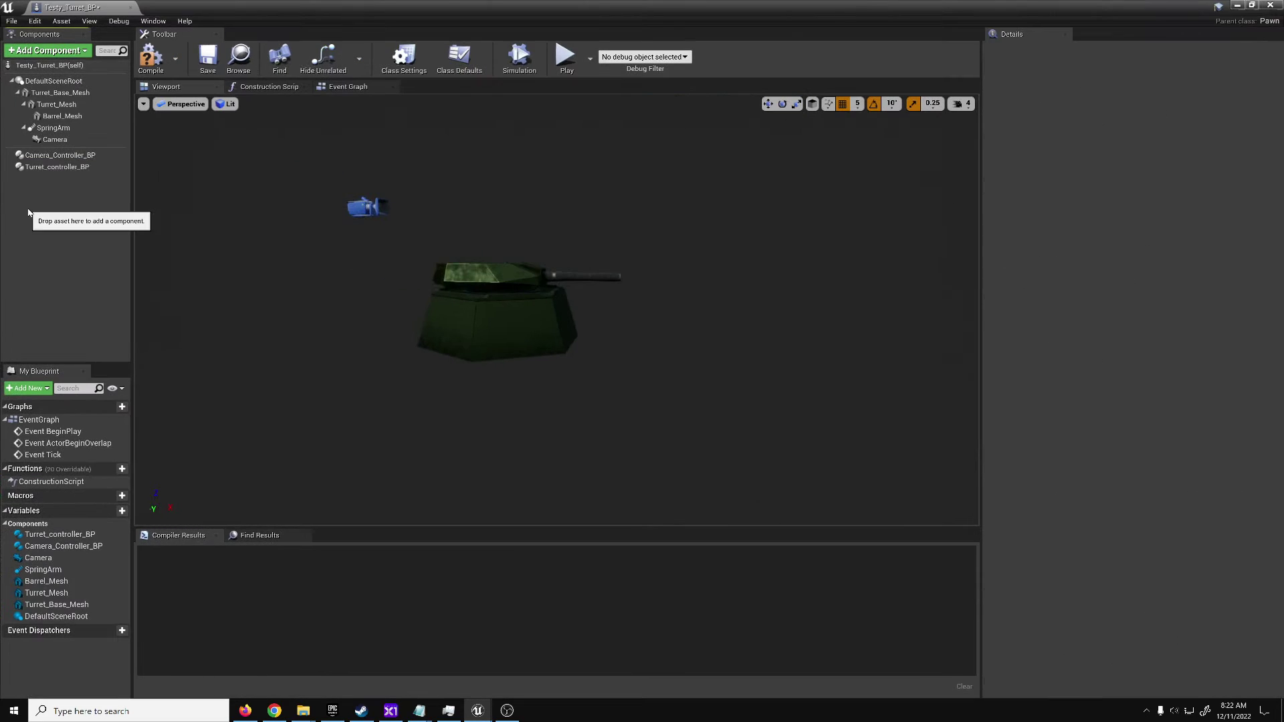
pyautogui.click(57, 155)
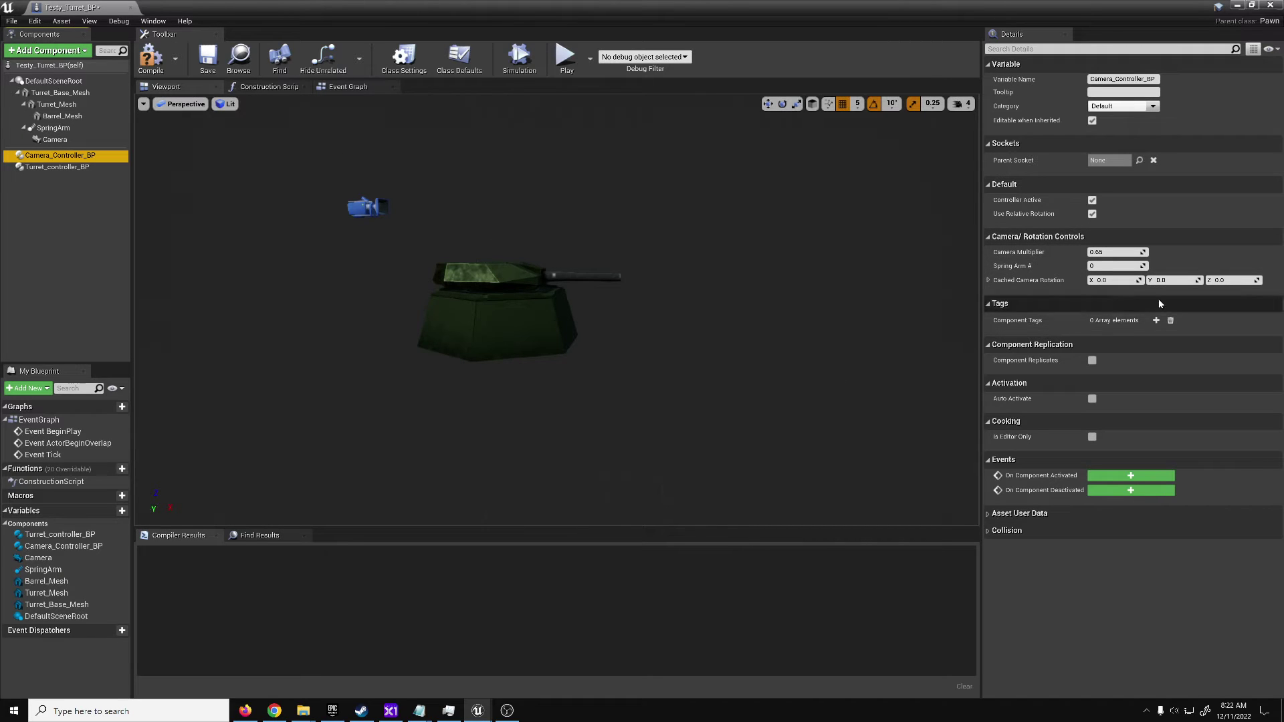
pyautogui.click(1095, 266)
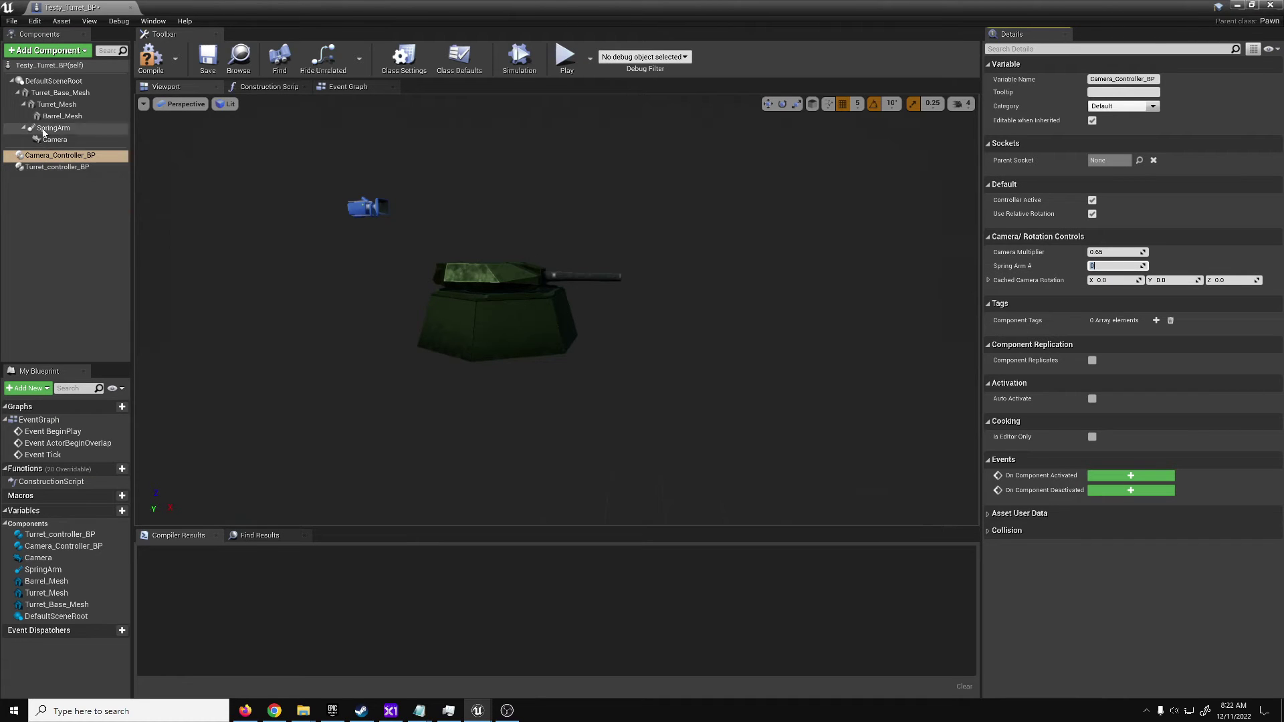
# Add one element to the Turret Array of Turret_controller_BP, expand its members and check the Targeting Camera setting.
pyautogui.click(57, 167)
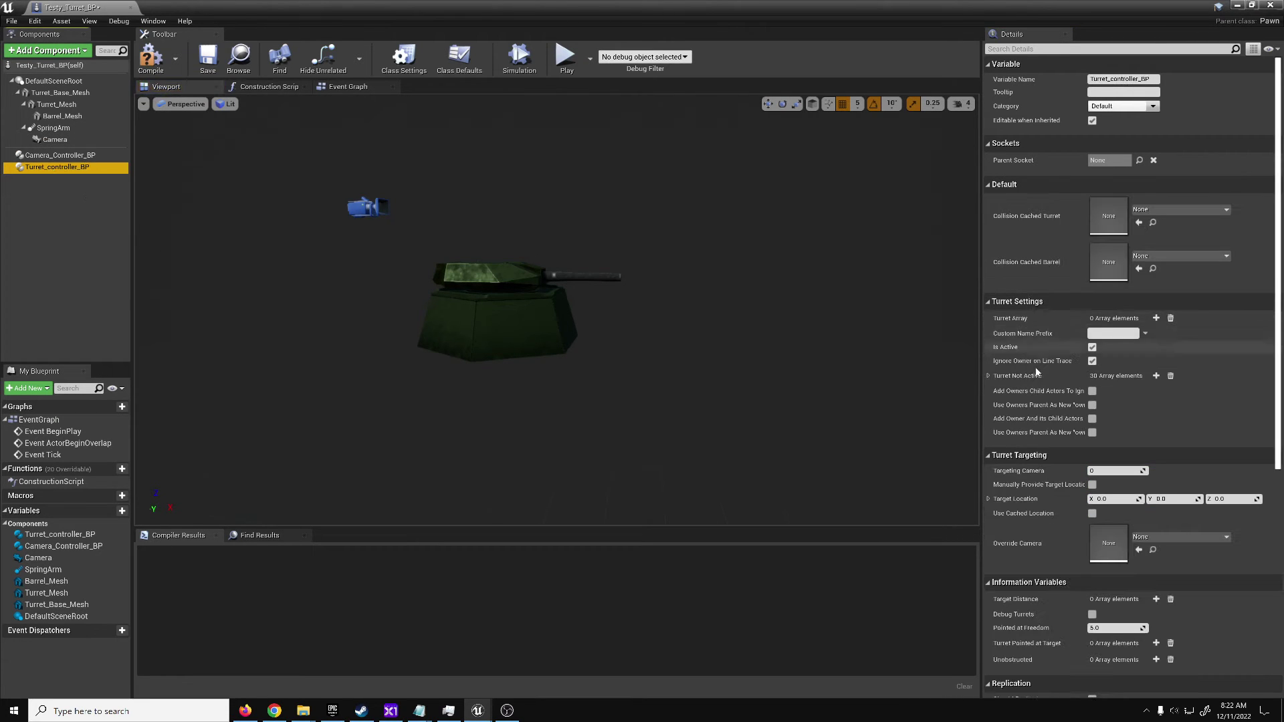
pyautogui.scroll(-3, 1035, 379)
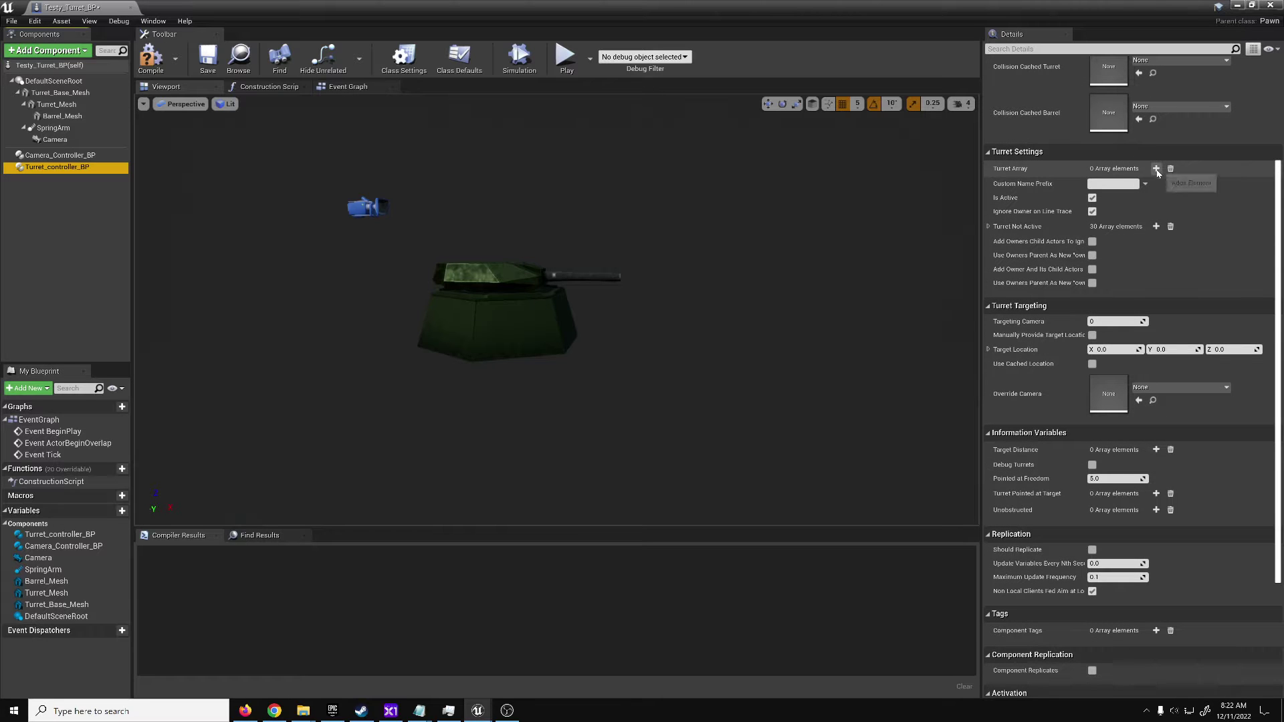
pyautogui.click(1156, 169)
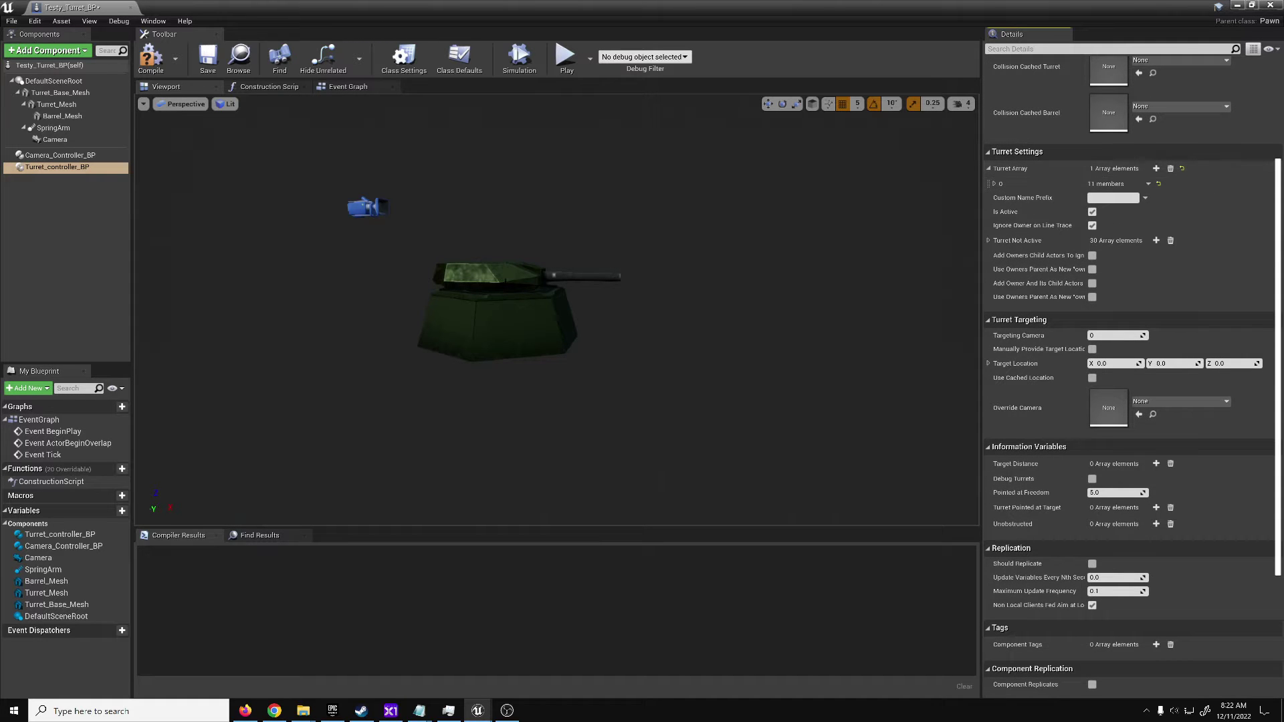
pyautogui.click(993, 184)
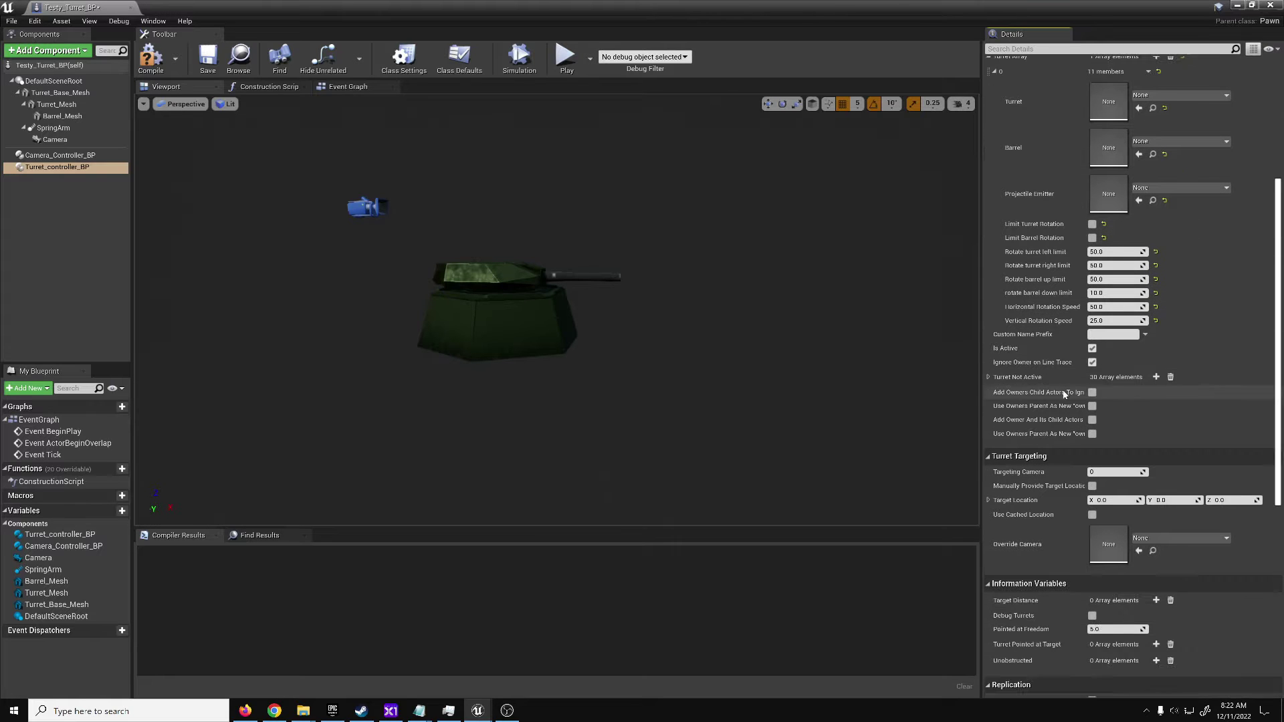
pyautogui.scroll(-7, 1080, 461)
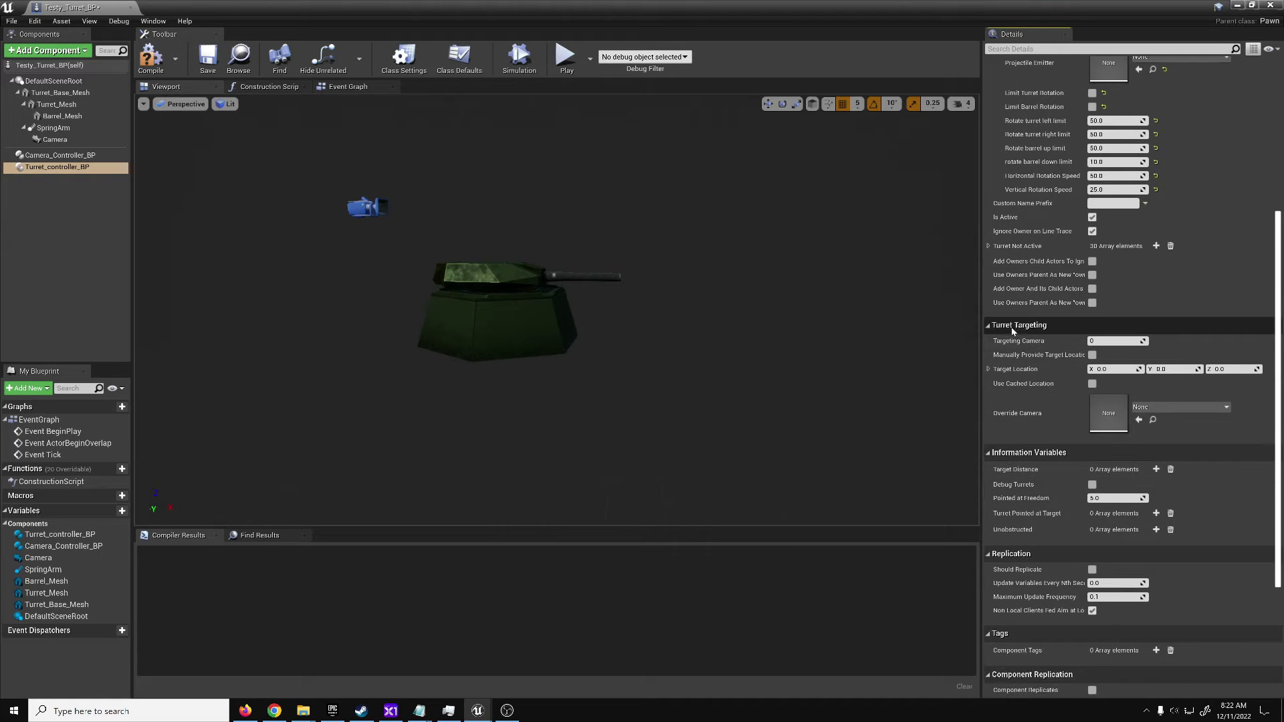
pyautogui.moveTo(1015, 346)
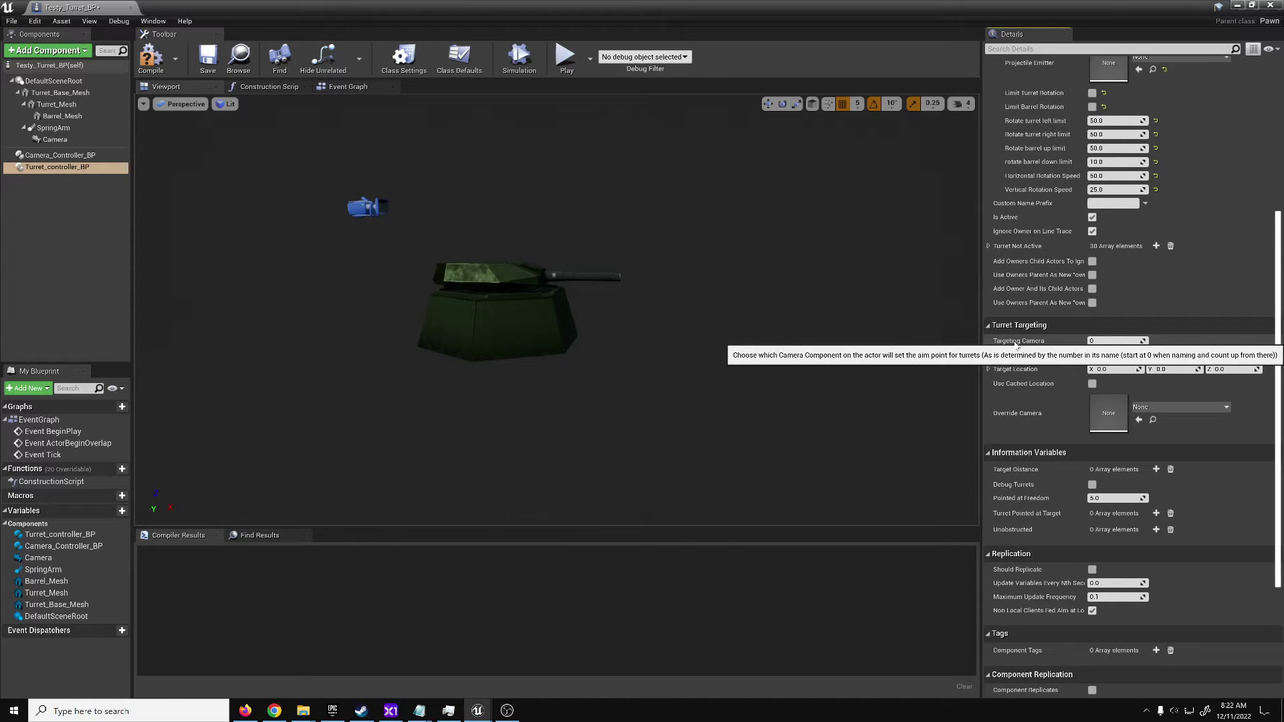
# Rename the SpringArm component as SpringArm0 and its child Camera as Camera0.
pyautogui.click(56, 128)
pyautogui.click(56, 128)
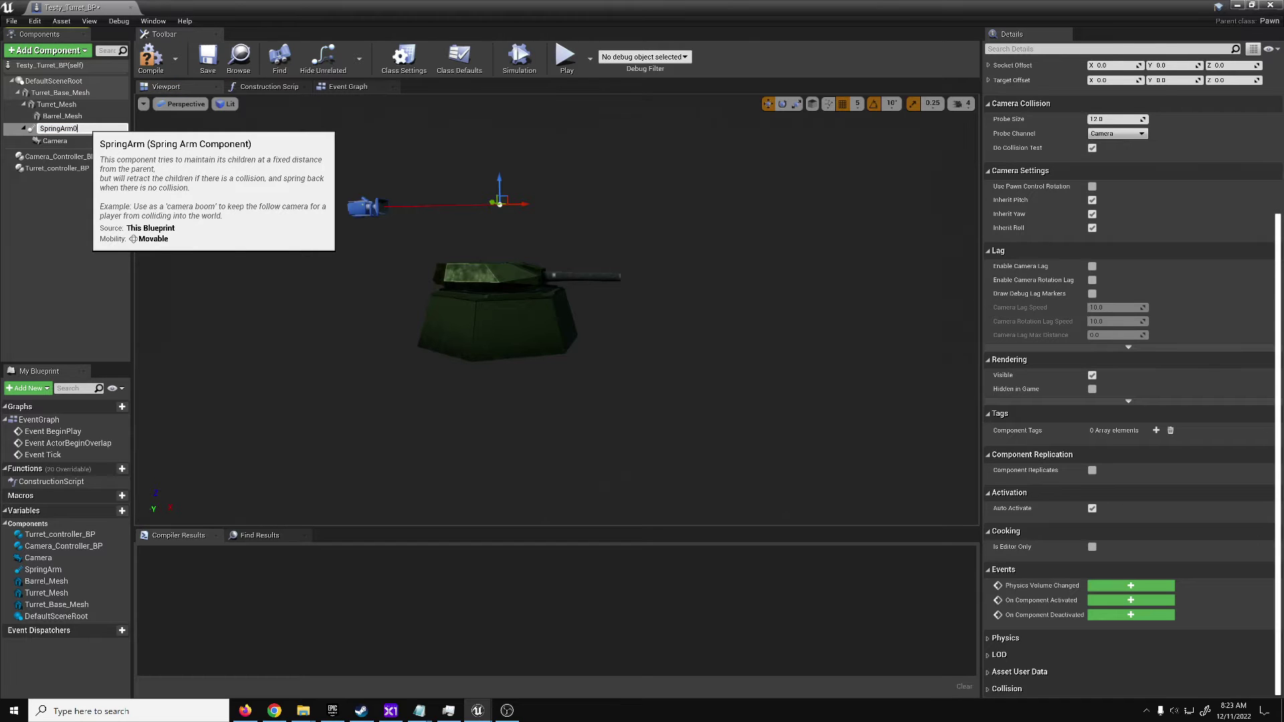
pyautogui.write('0')
pyautogui.click(72, 140)
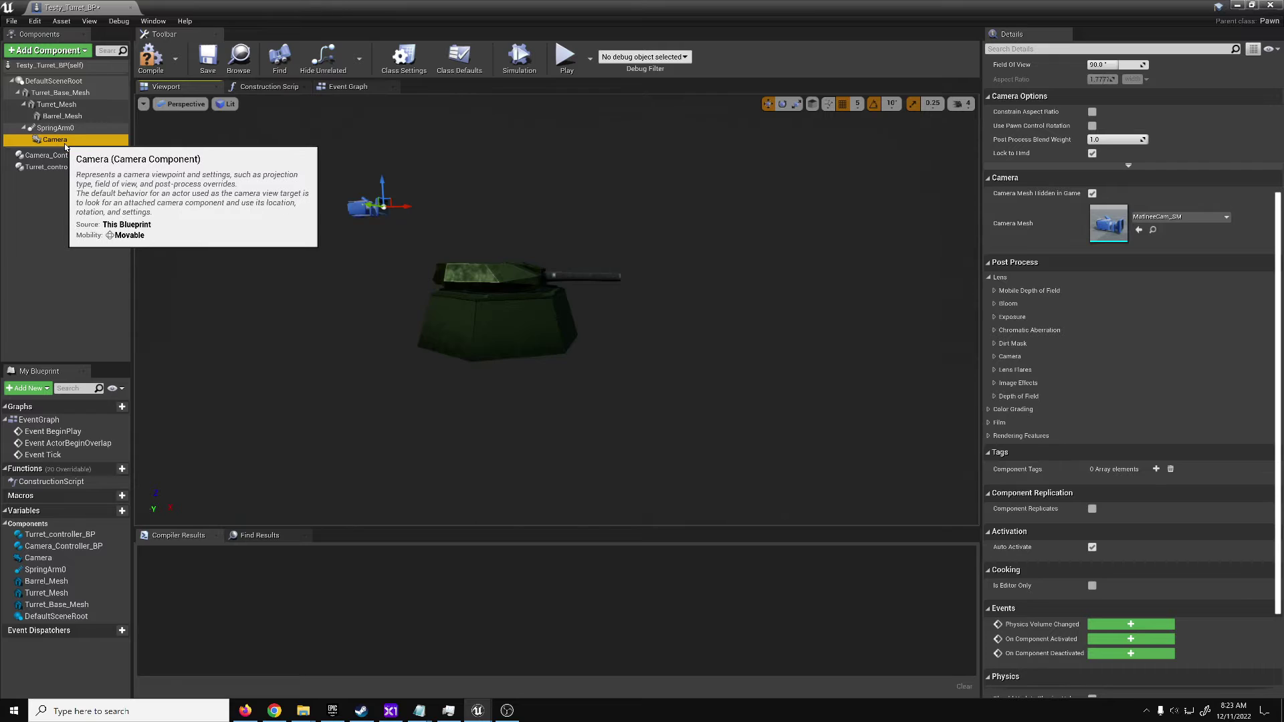
pyautogui.click(56, 140)
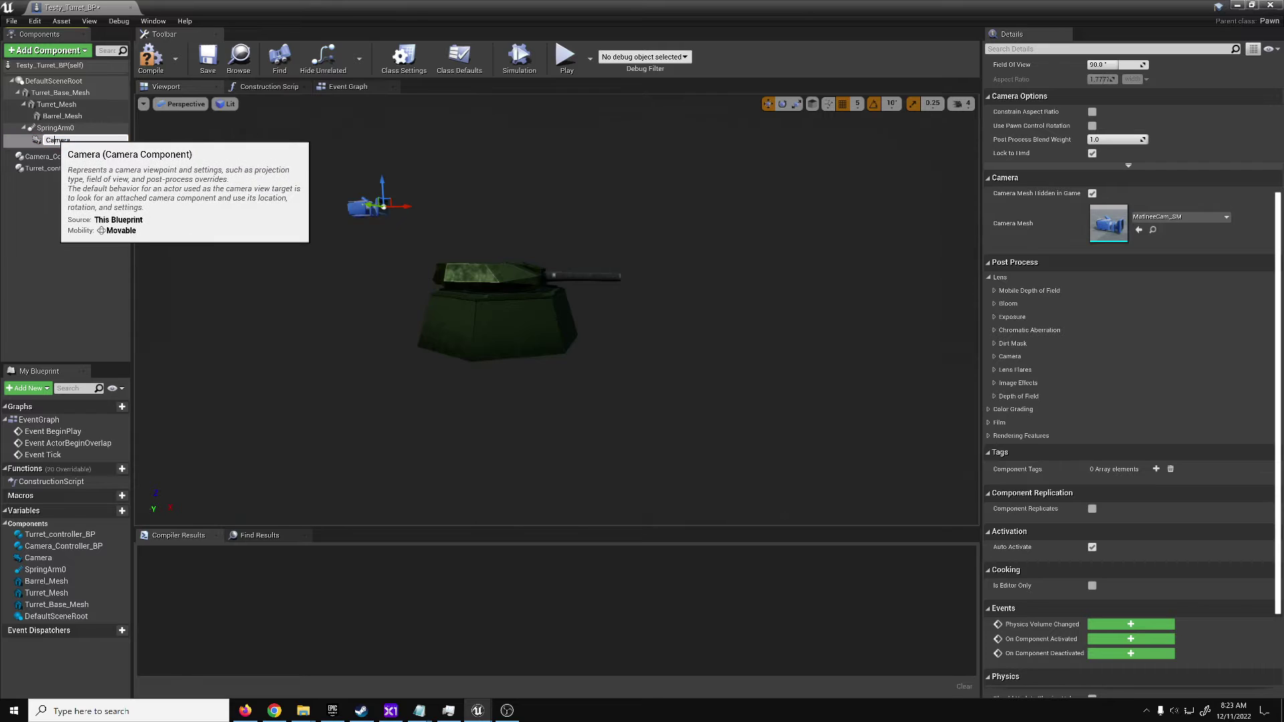
pyautogui.click(96, 268)
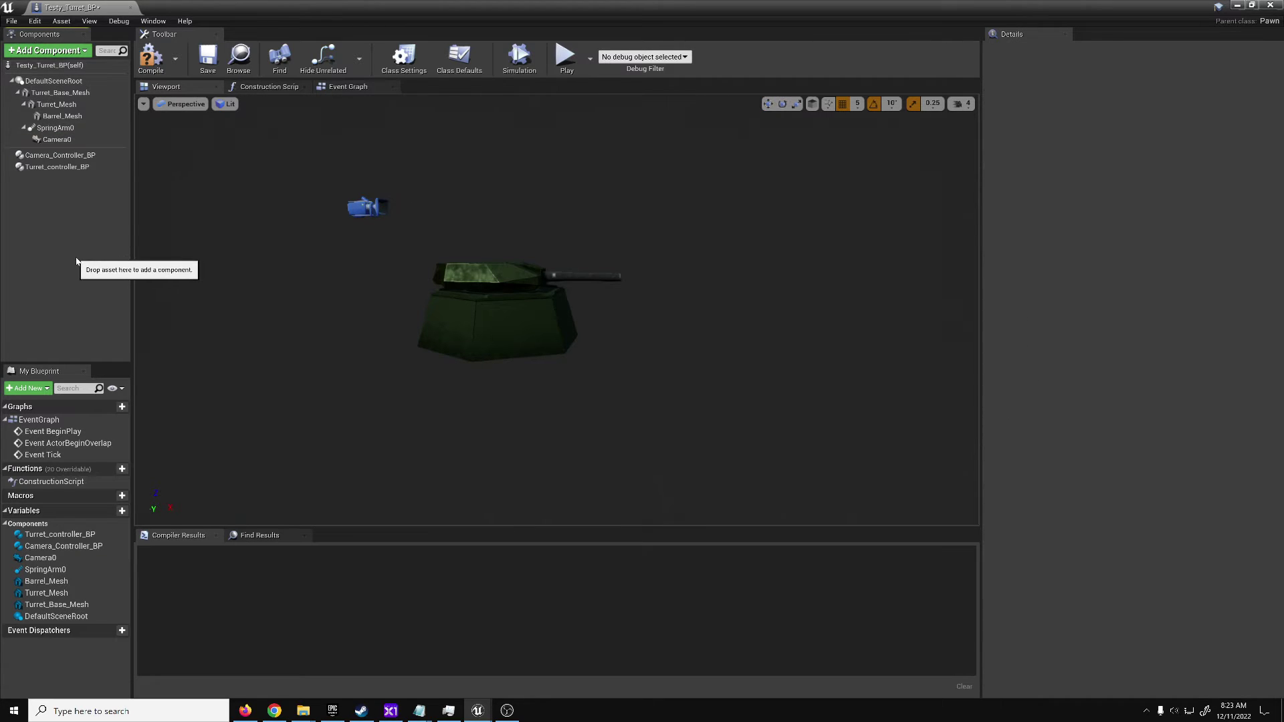
# Review the SpringArm0 component and the settings of Camera_Controller_BP and Turret_controller_BP.
pyautogui.click(67, 135)
pyautogui.click(54, 129)
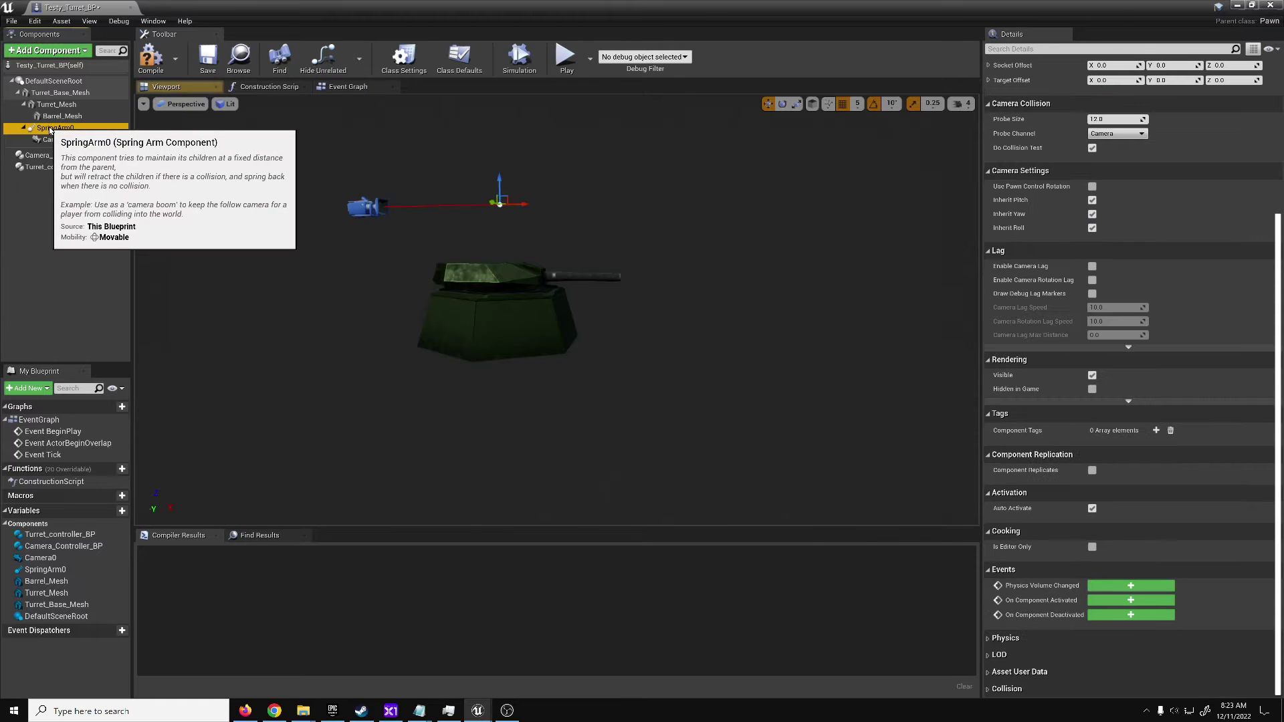
pyautogui.click(60, 155)
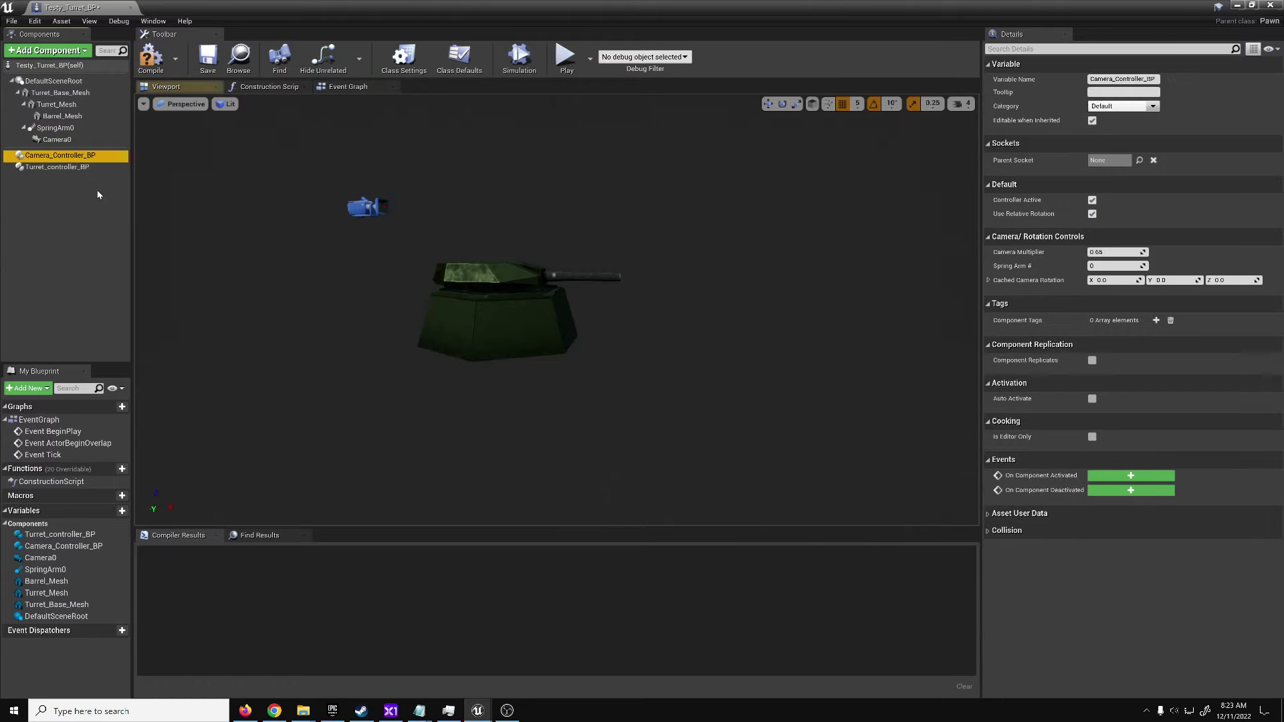
pyautogui.click(53, 167)
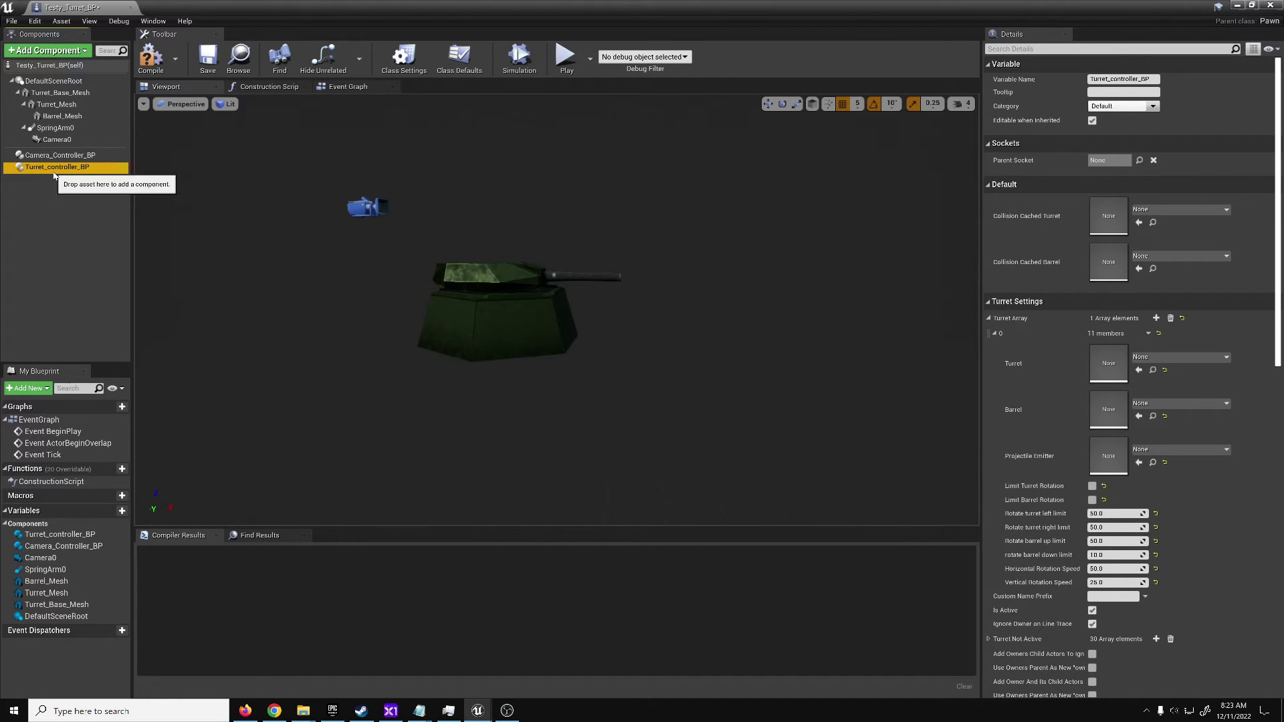
# Make Turret_Base_Mesh the root component in place of DefaultSceneRoot and rename it Base1.
pyautogui.click(60, 97)
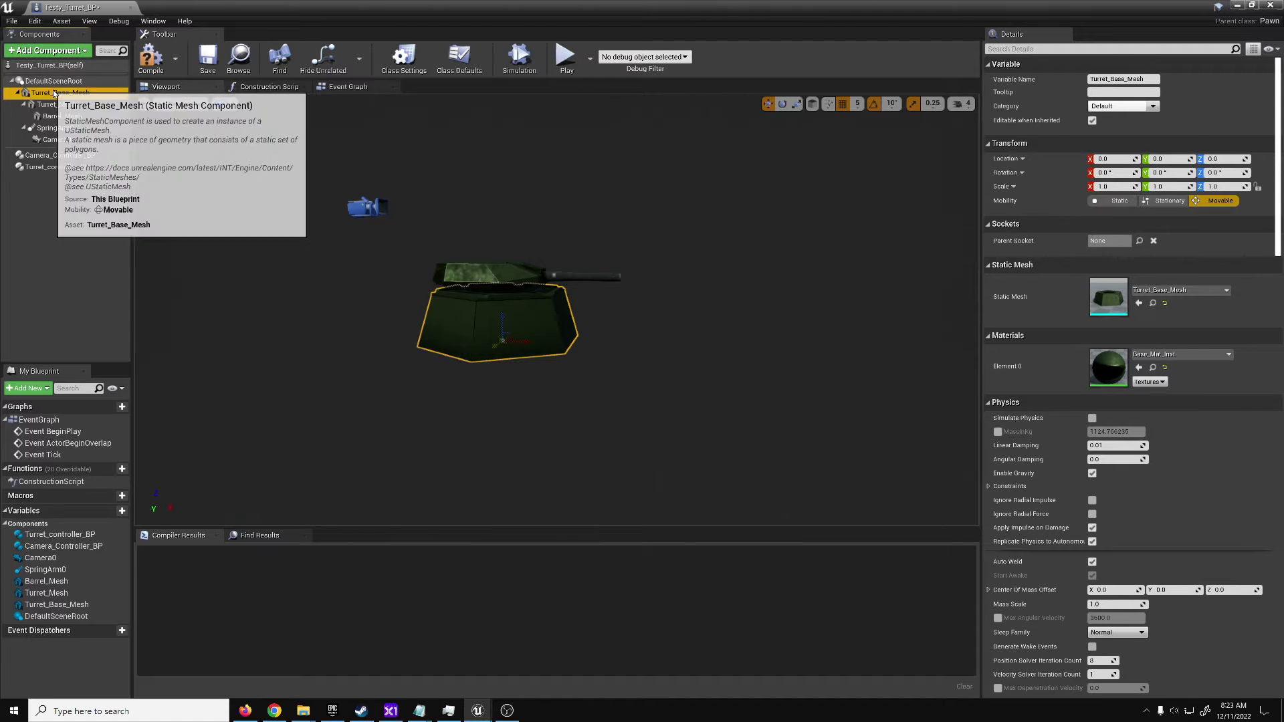
pyautogui.moveTo(51, 99); pyautogui.dragTo(48, 81)
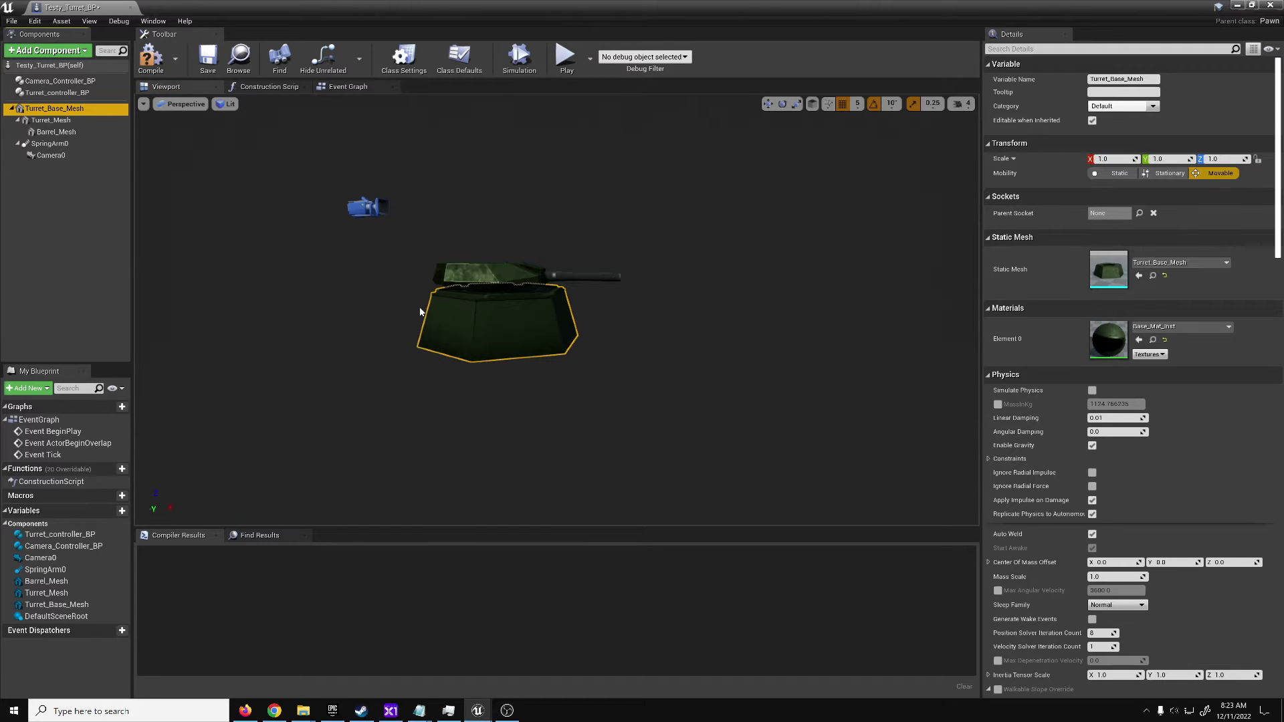
pyautogui.press('F2')
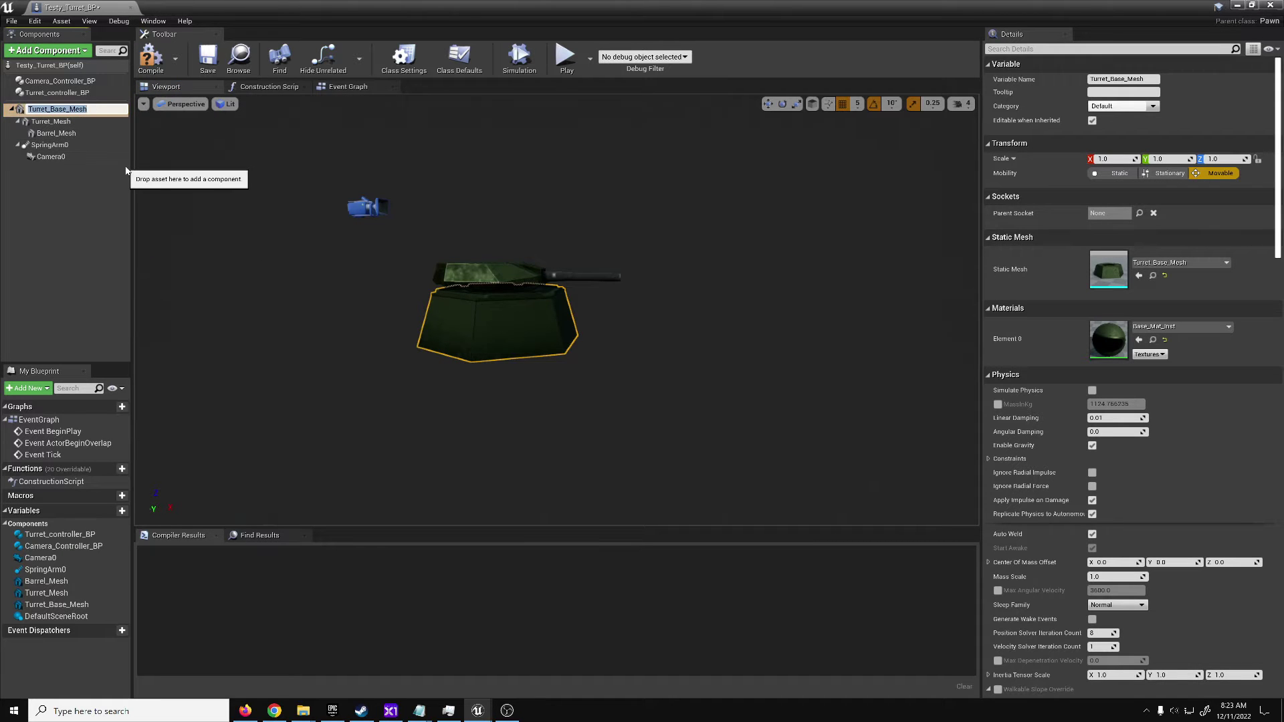
pyautogui.write('Base1')
pyautogui.press('Return')
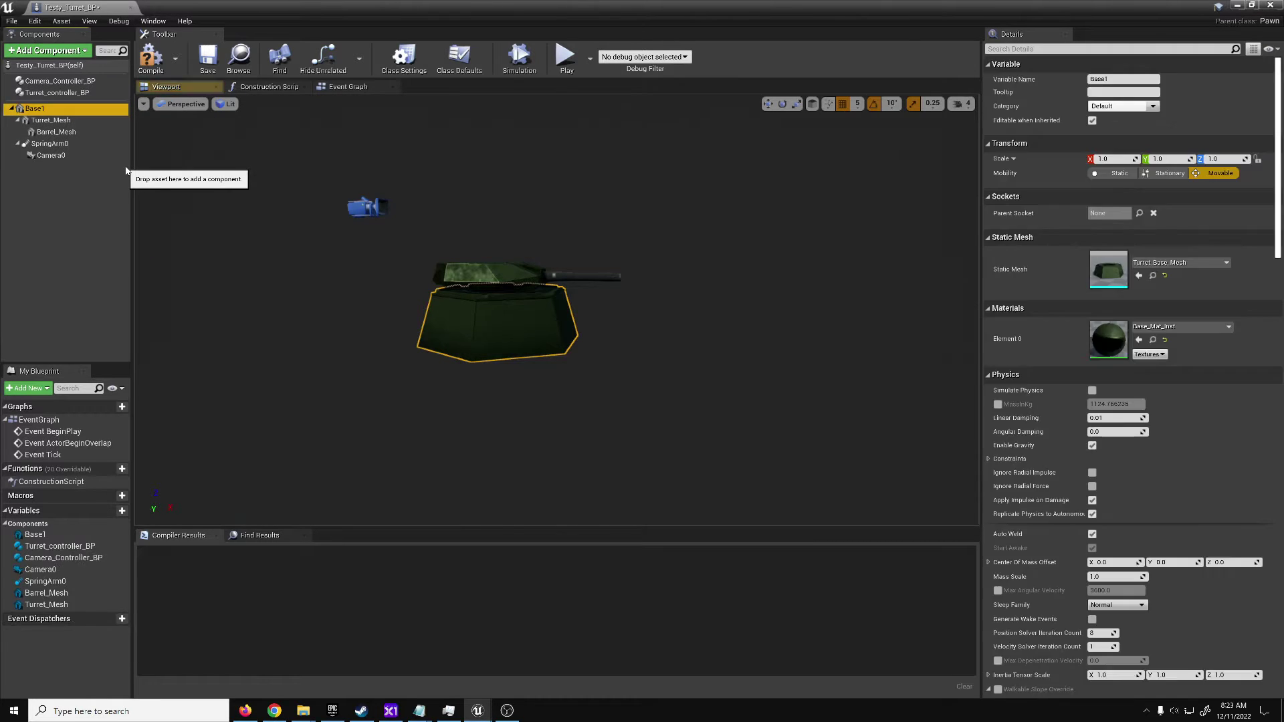
# Rename Turret_Mesh as Turret1 and Barrel_Mesh as Barrel1.
pyautogui.click(81, 120)
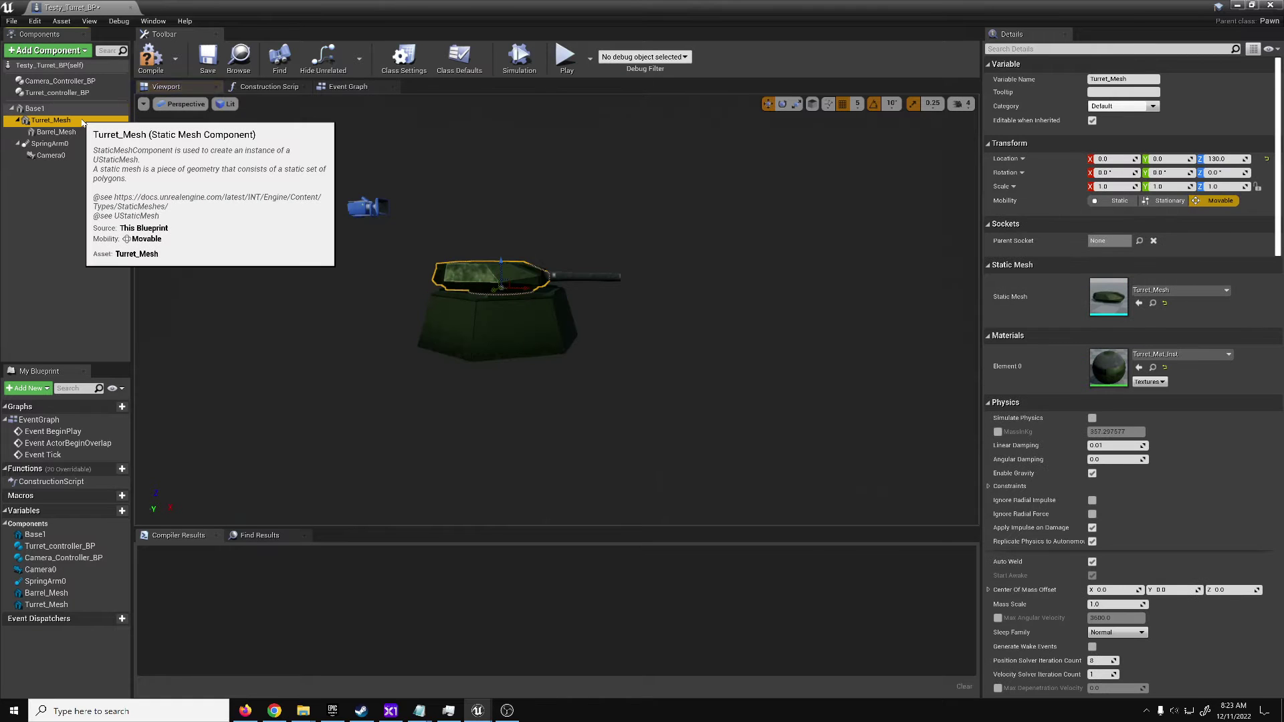
pyautogui.press('F2')
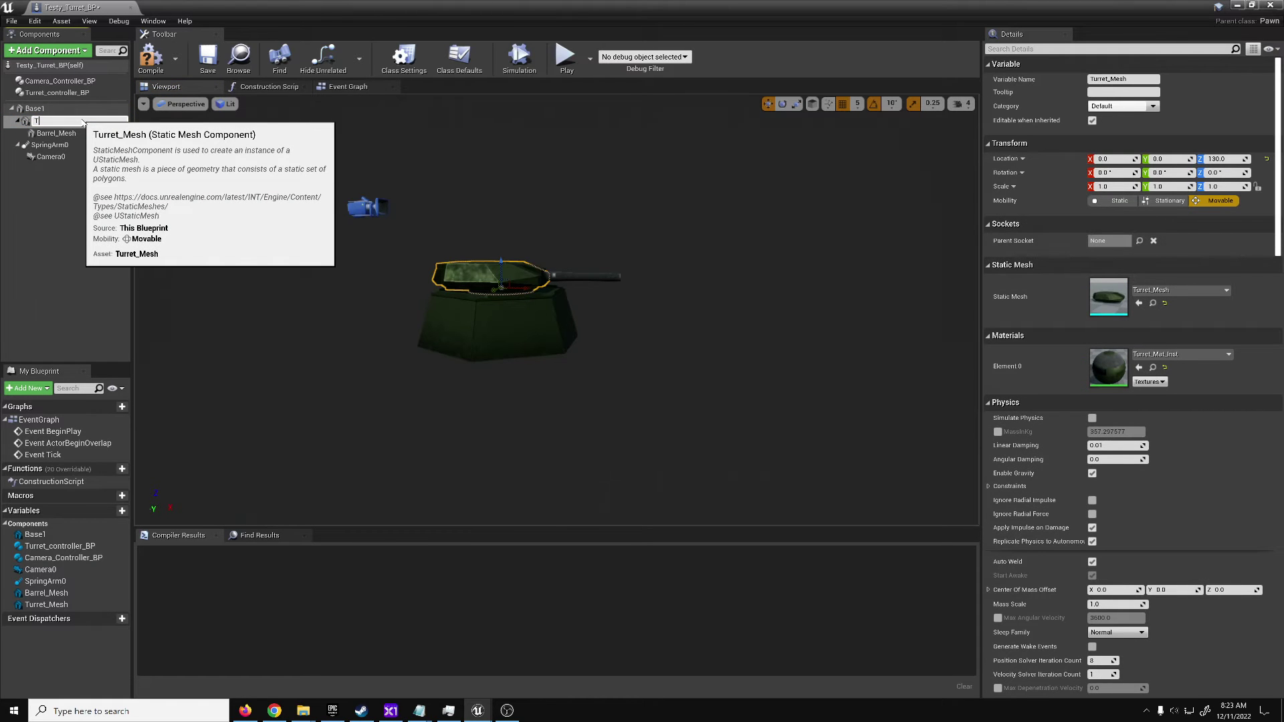
pyautogui.write('Turret1')
pyautogui.press('Return')
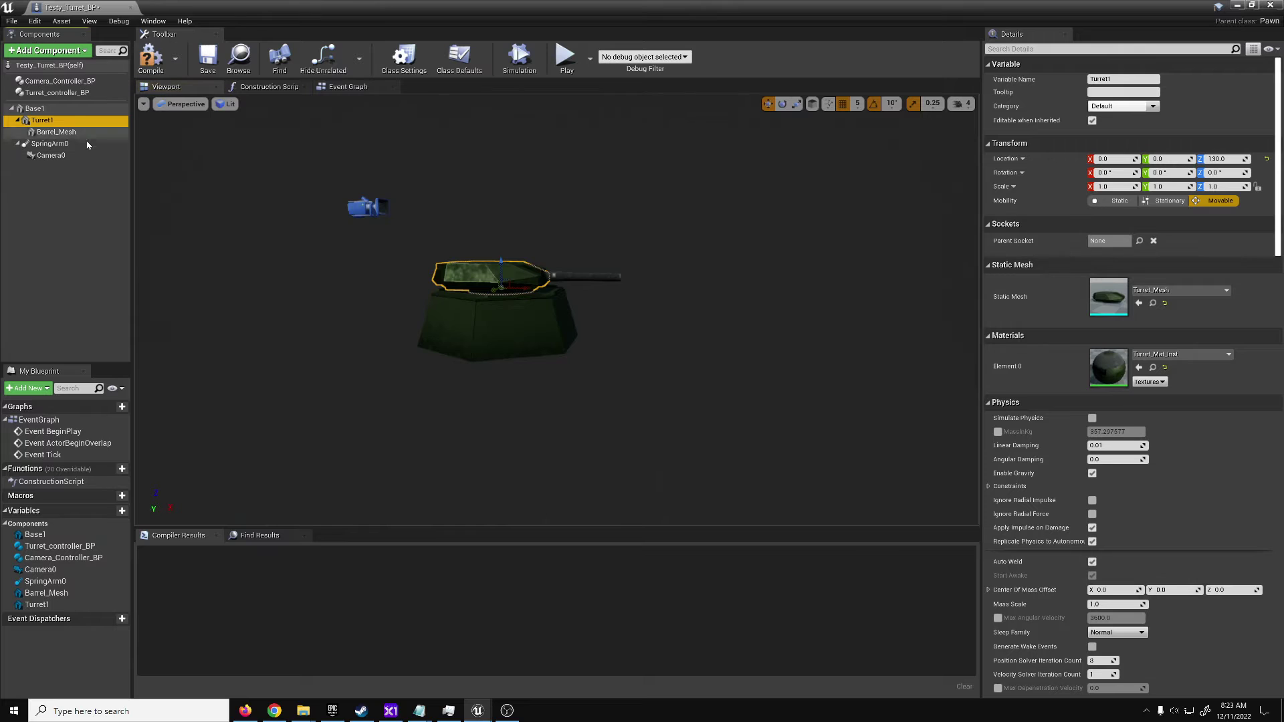
pyautogui.click(79, 133)
pyautogui.press('F2')
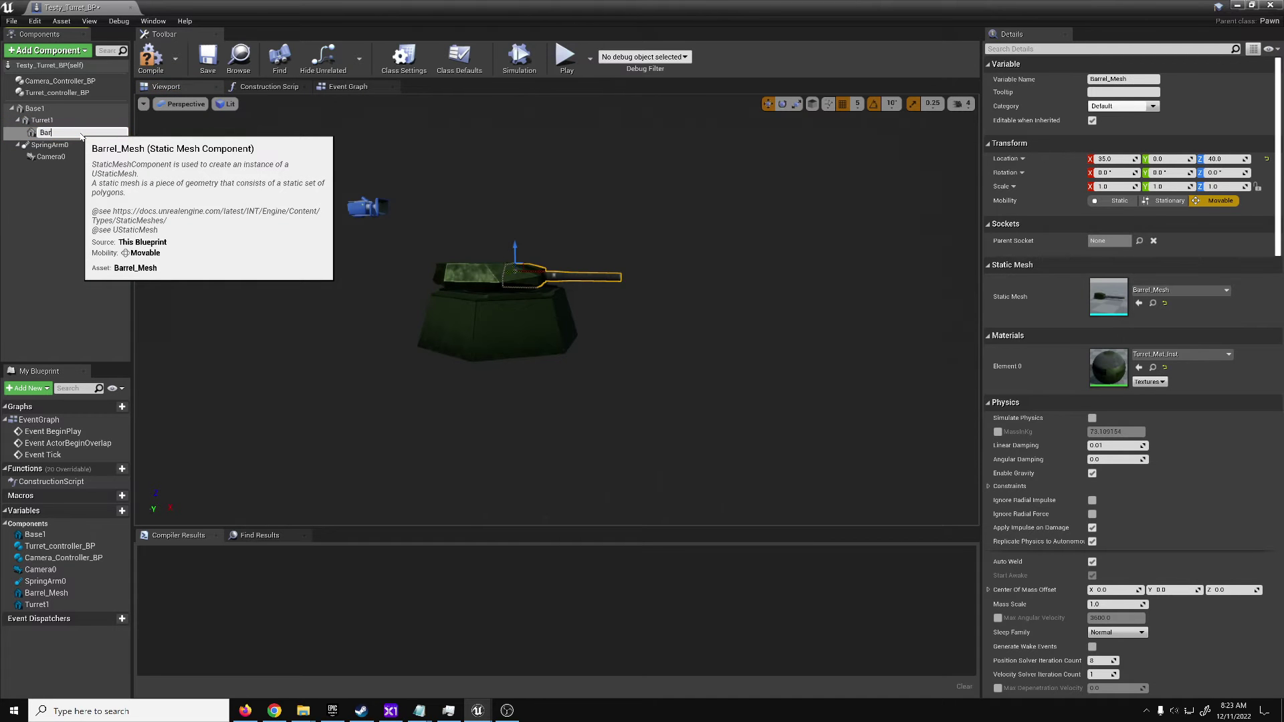
pyautogui.write('Barrel1')
pyautogui.press('Return')
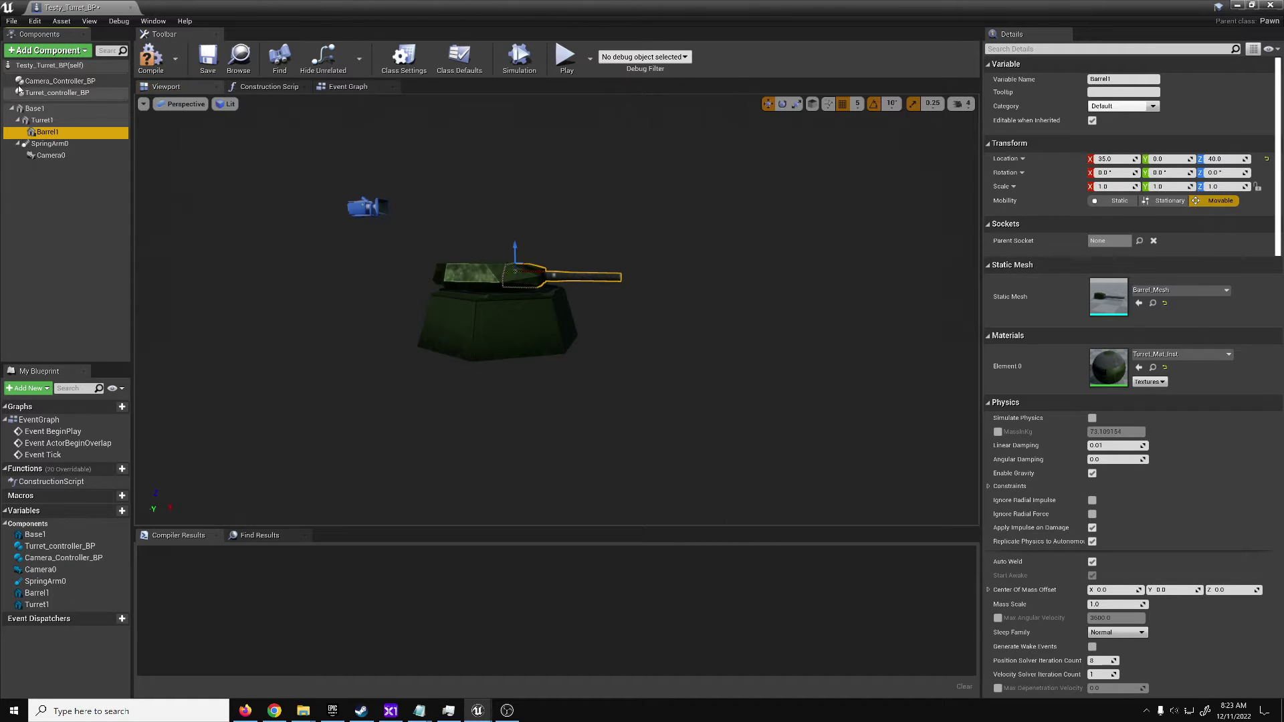
# Add an Arrow component as a child of Barrel1 and name it Emitter1.
pyautogui.click(46, 51)
pyautogui.write('arr')
pyautogui.click(30, 85)
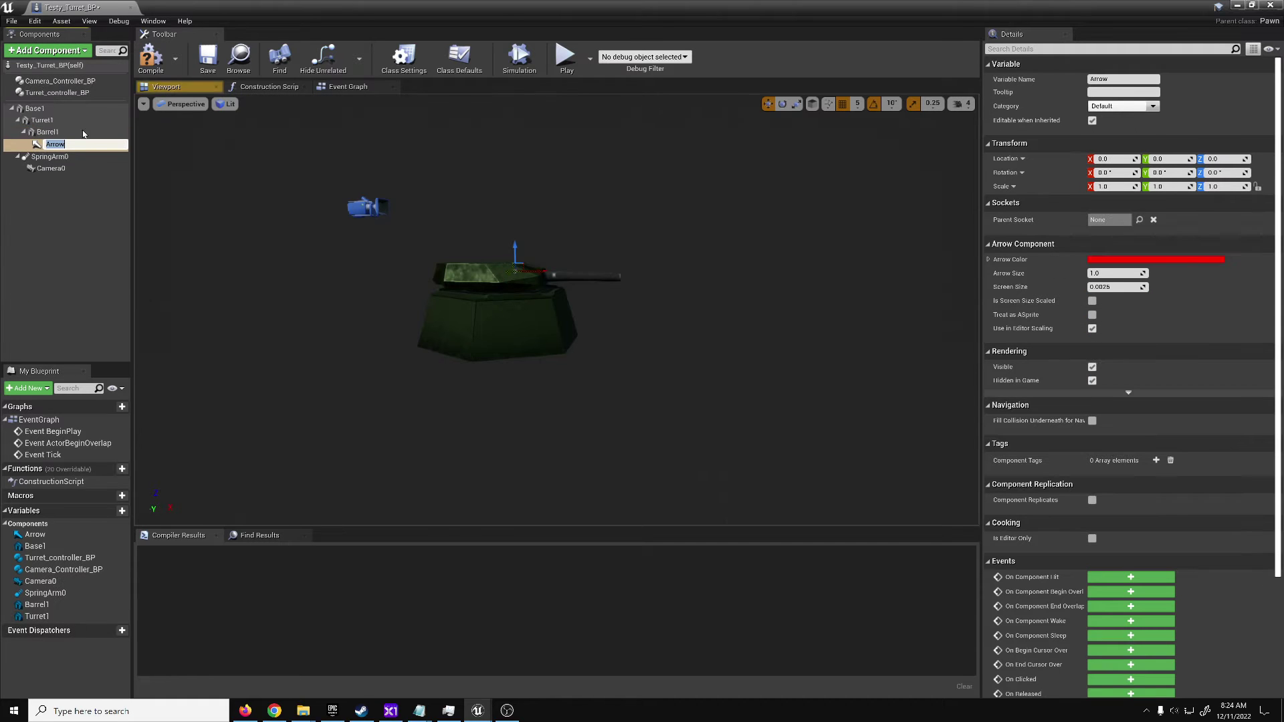
pyautogui.write('Emitter1')
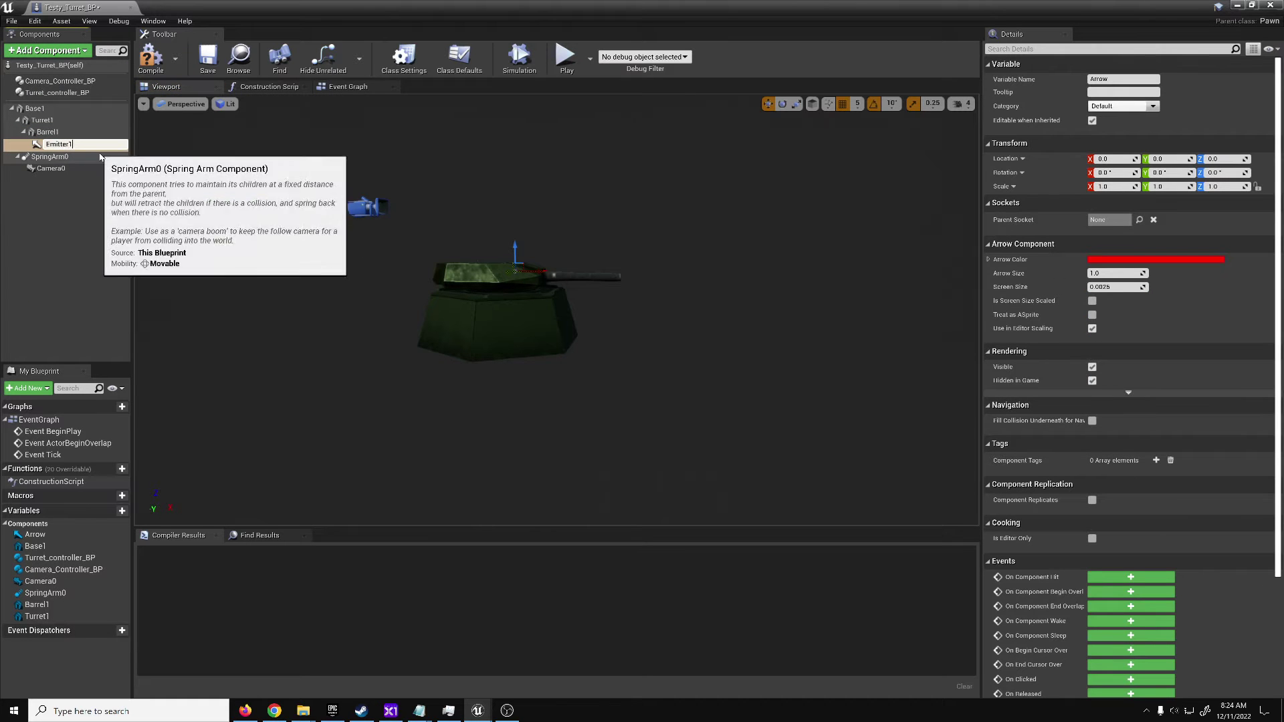
pyautogui.press('Return')
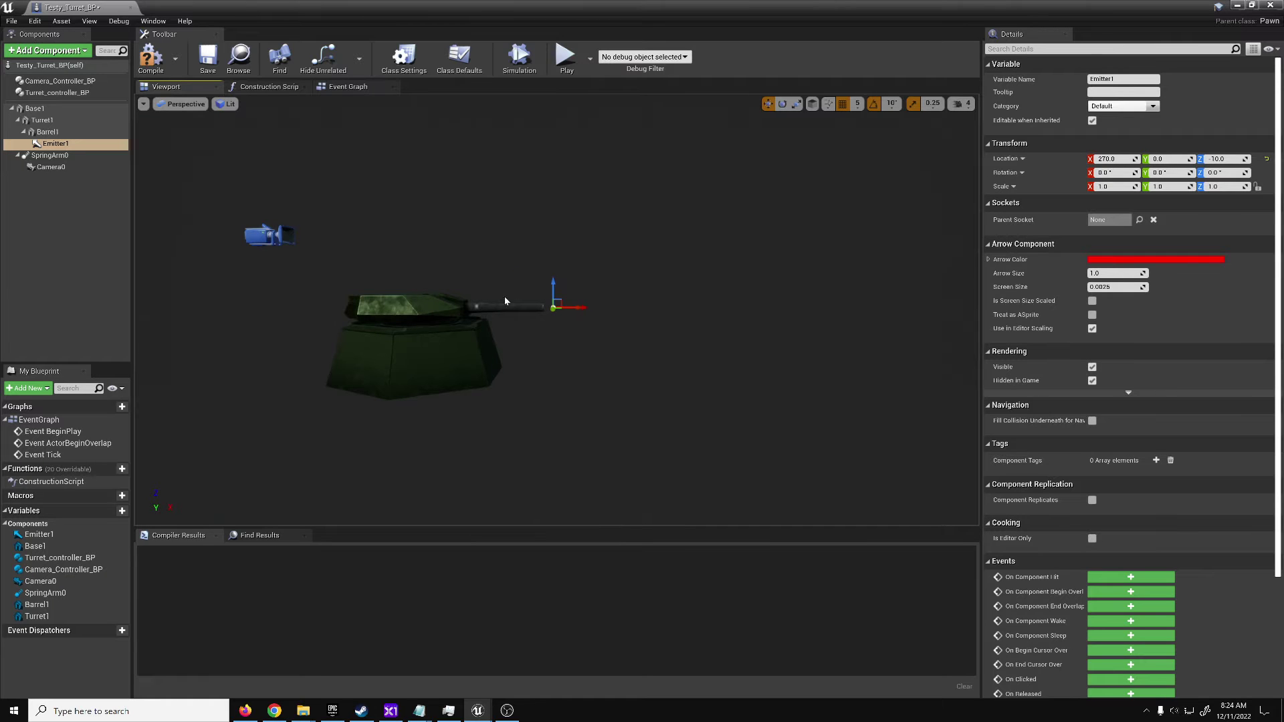
# Position Emitter1 just in front of the barrel's muzzle at X 270, Z -10, and compile the blueprint.
pyautogui.moveTo(540, 306); pyautogui.dragTo(230, 245, button='right')
pyautogui.moveTo(353, 292); pyautogui.dragTo(289, 322, button='right')
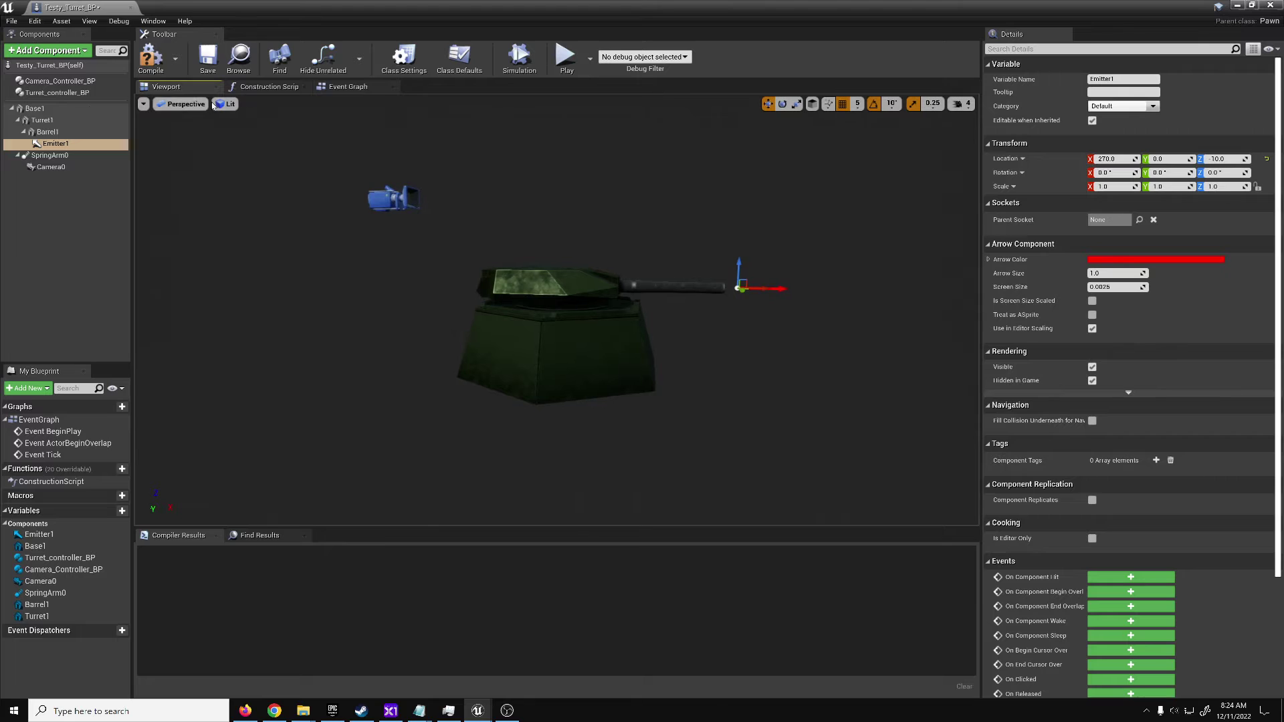
pyautogui.click(144, 60)
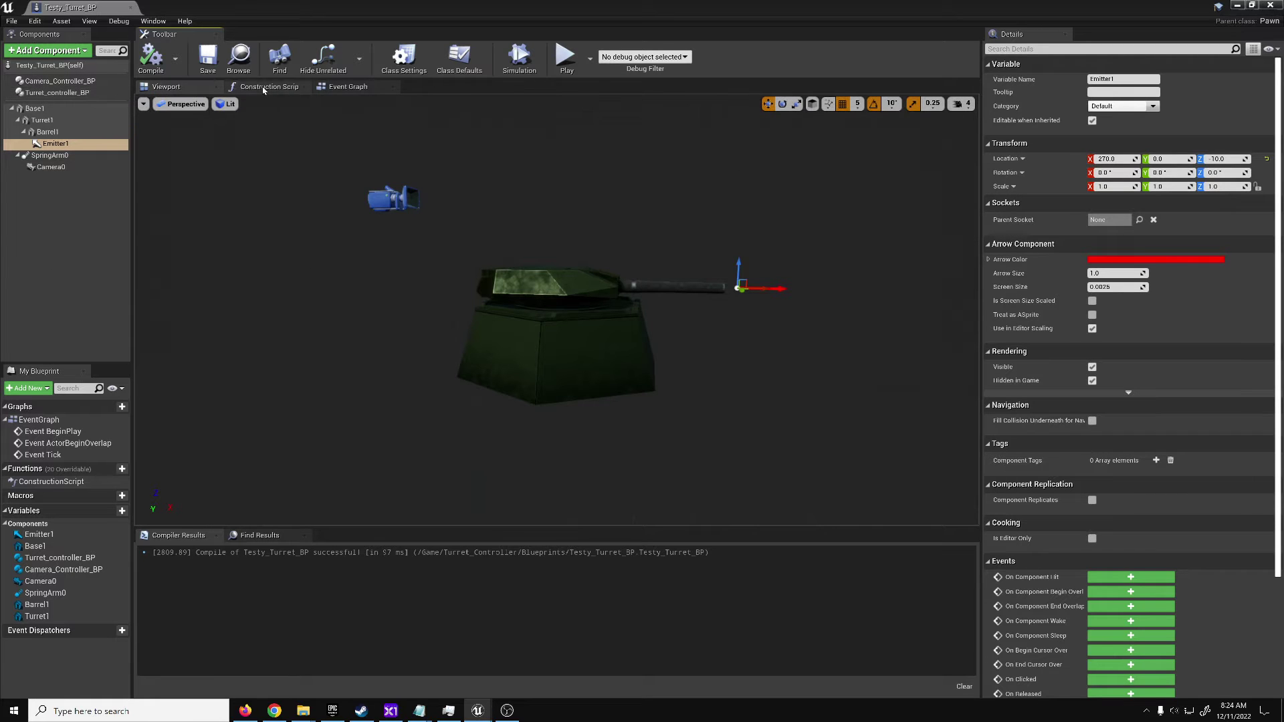
# Add an InputAxis Turn event in an empty area of Testy_Turret_BP's Event Graph.
pyautogui.click(58, 80)
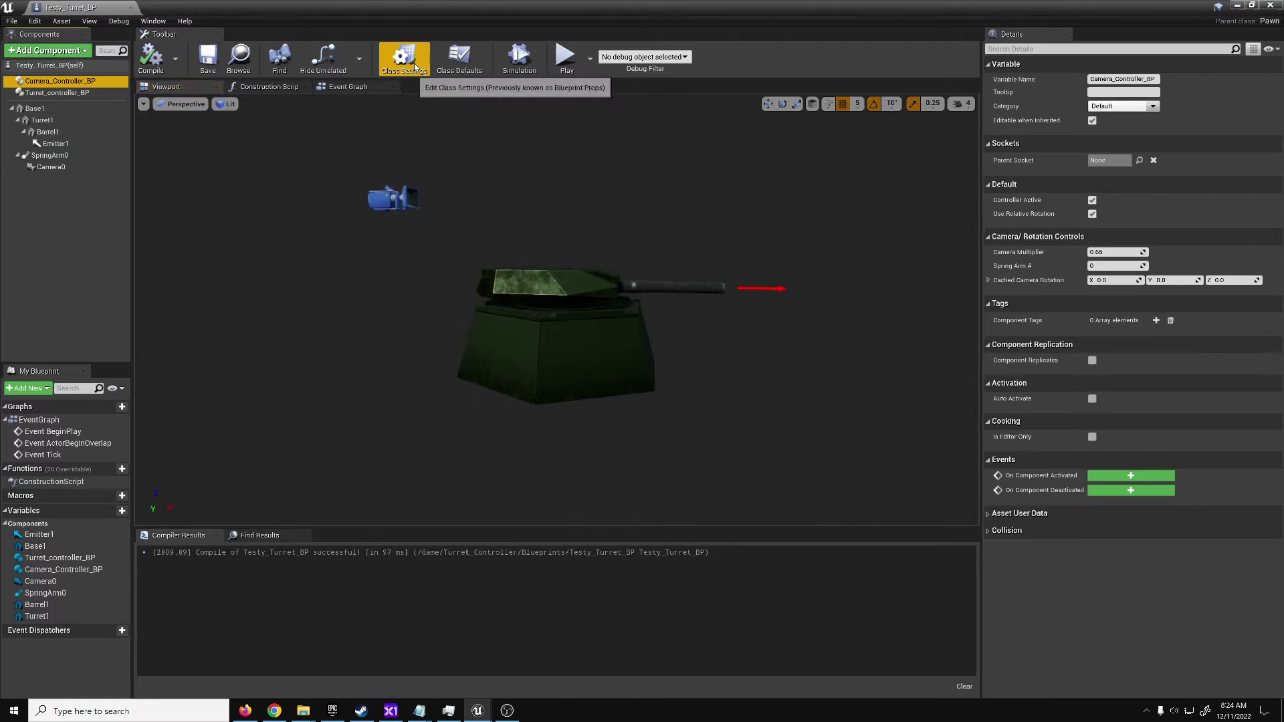
pyautogui.click(348, 87)
pyautogui.scroll(-2, 547, 310)
pyautogui.moveTo(809, 335); pyautogui.dragTo(511, 310, button='right')
pyautogui.rightClick(486, 312)
pyautogui.write('event turn')
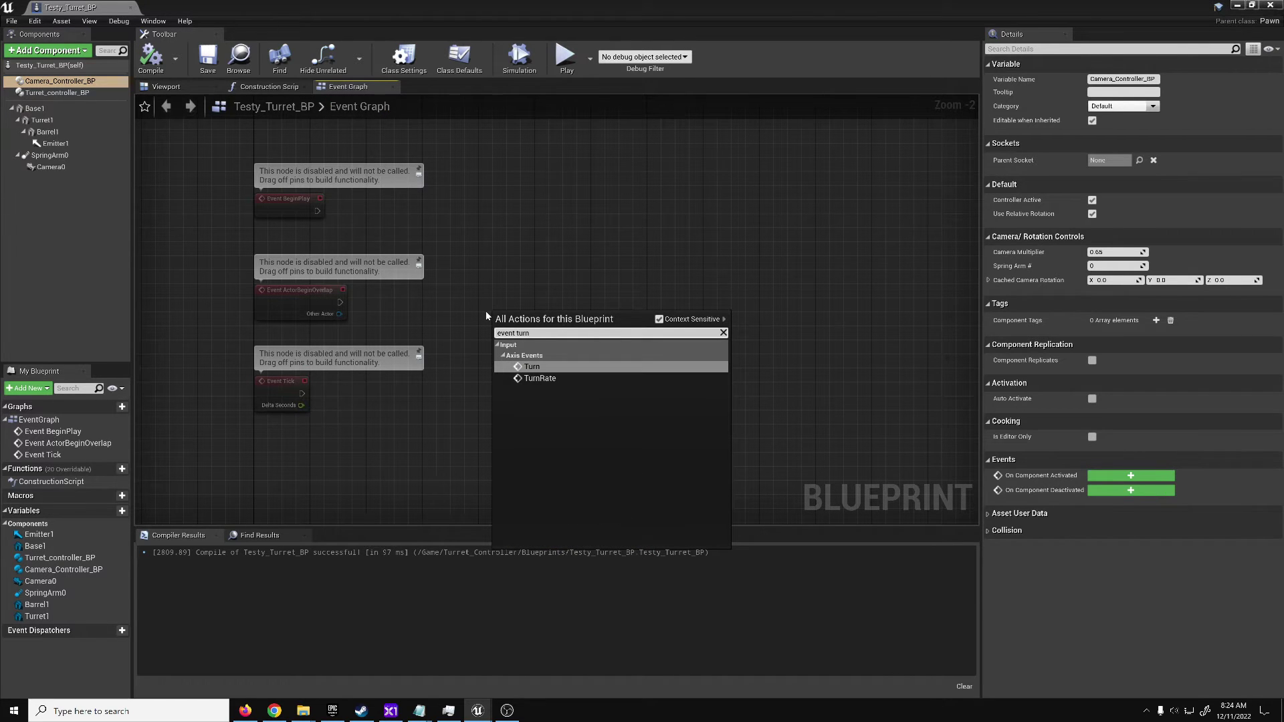
pyautogui.press('Return')
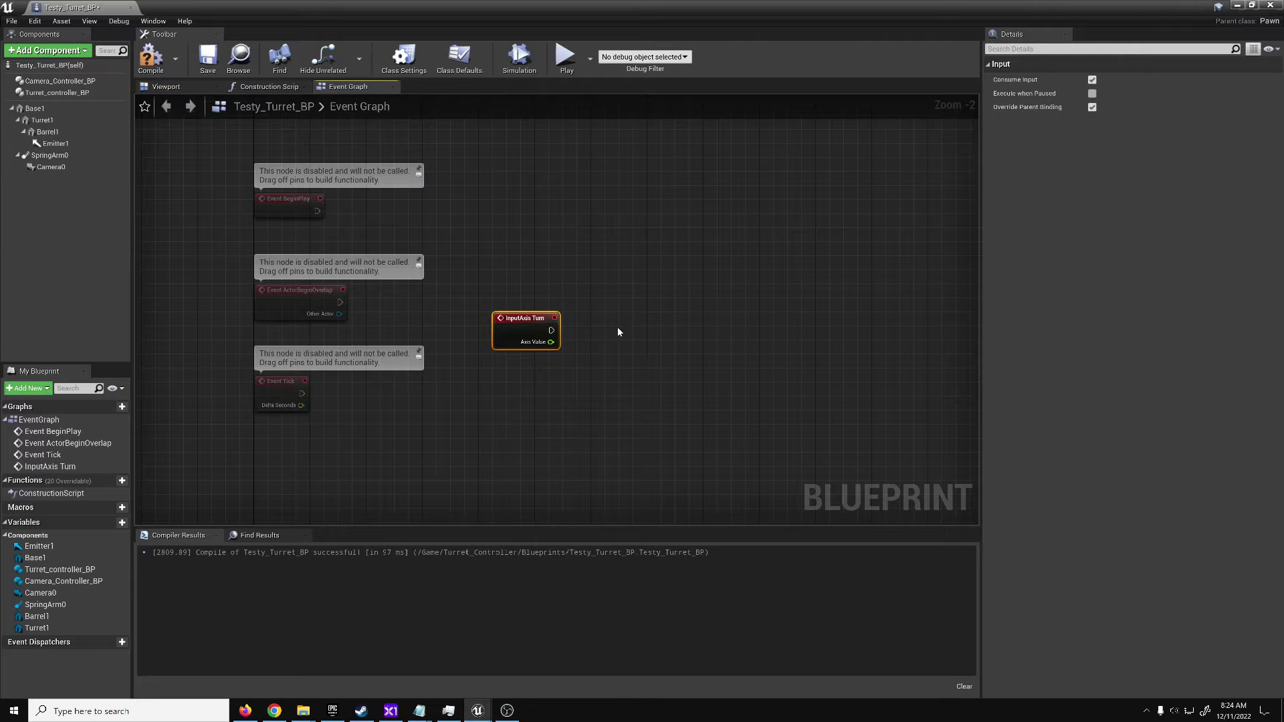
pyautogui.scroll(2, 550, 344)
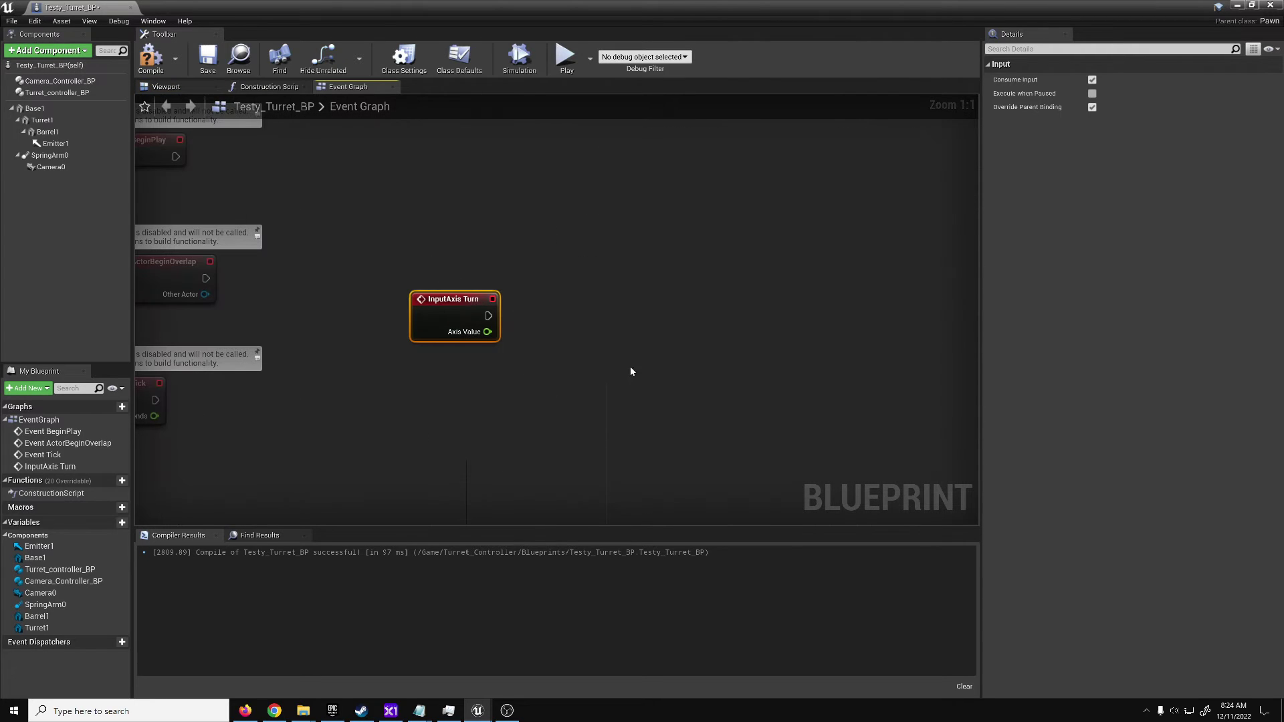
pyautogui.moveTo(434, 368); pyautogui.dragTo(468, 336, button='right')
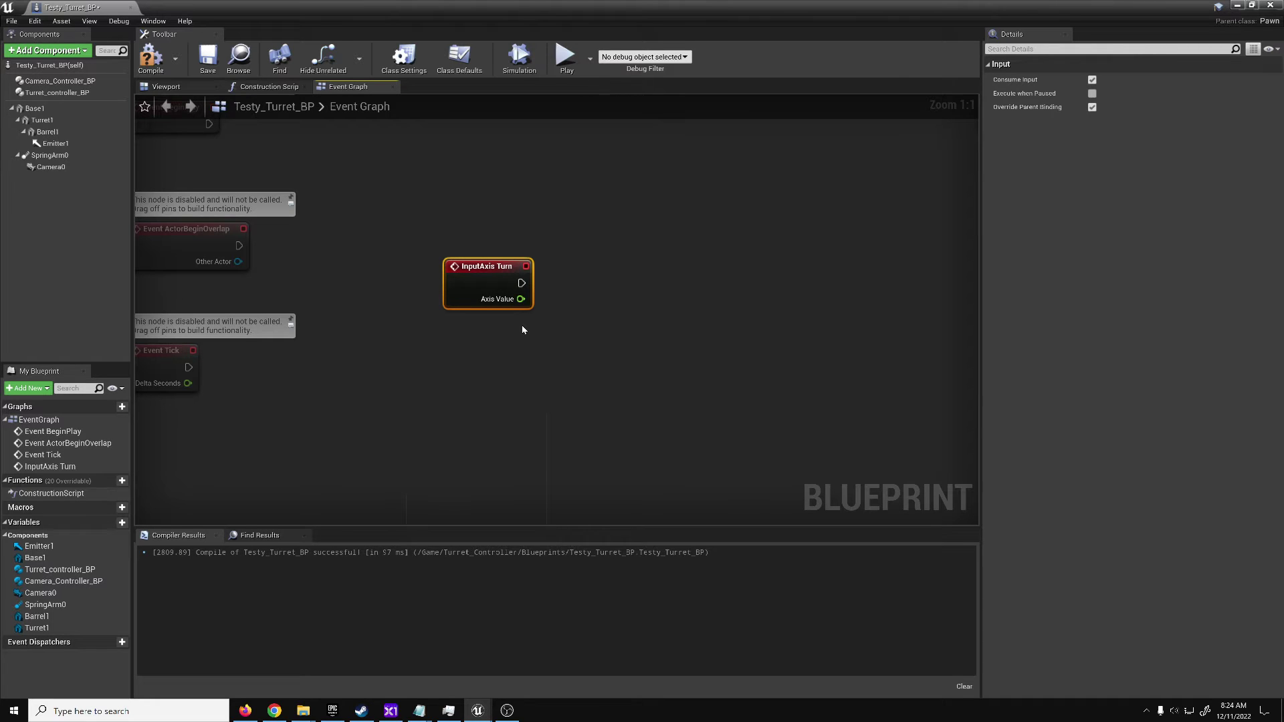
# Add a Get LookUp node below the InputAxis Turn event.
pyautogui.moveTo(482, 348); pyautogui.dragTo(408, 327, button='right')
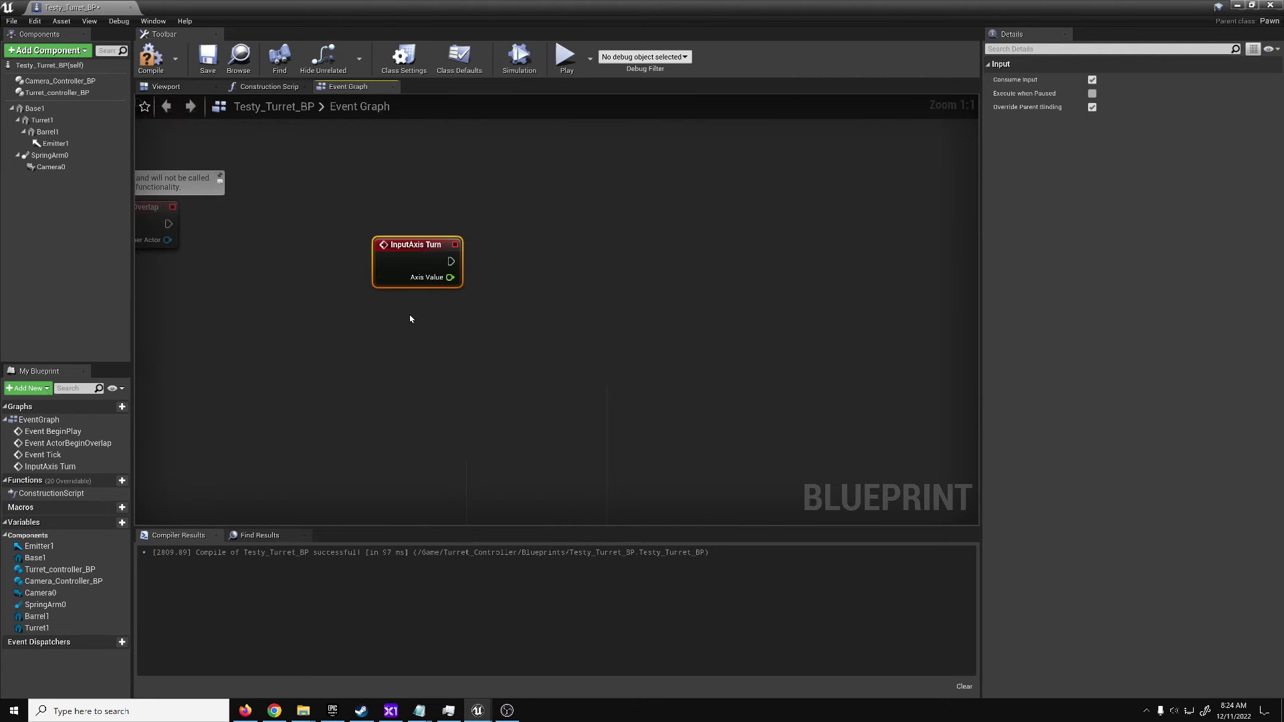
pyautogui.rightClick(413, 322)
pyautogui.write('get lo')
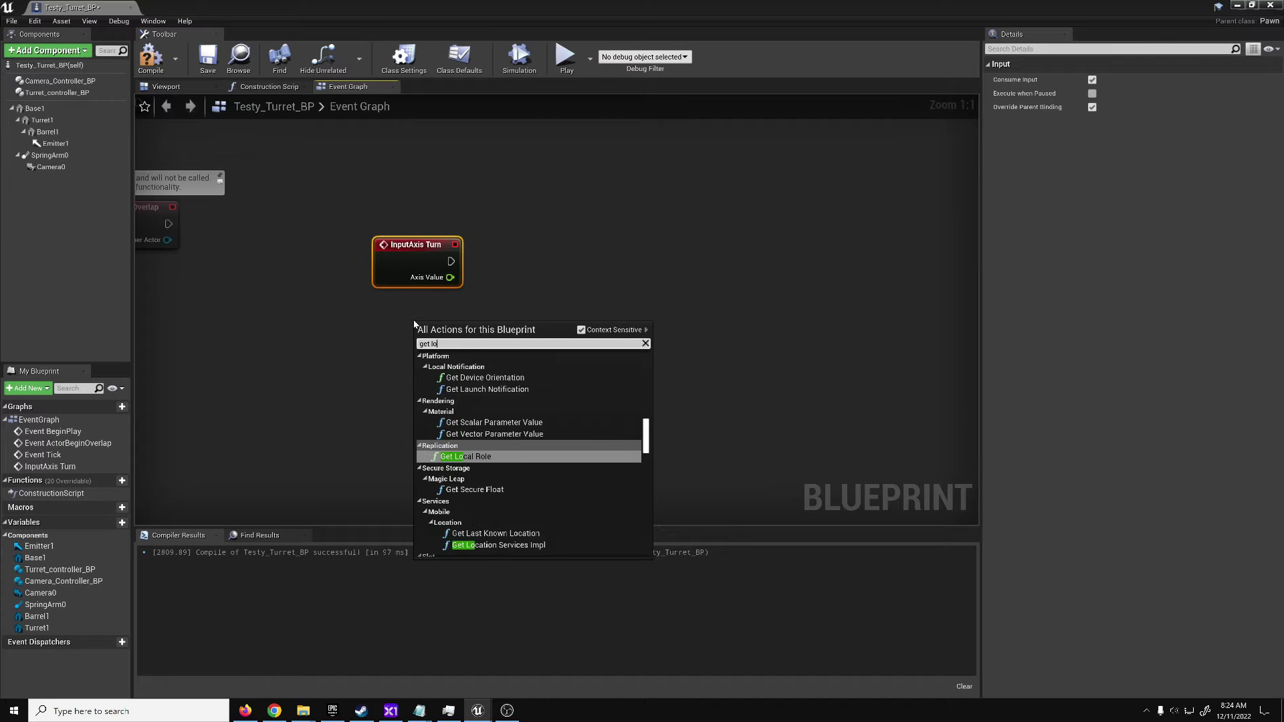
pyautogui.write('okup')
pyautogui.press('Return')
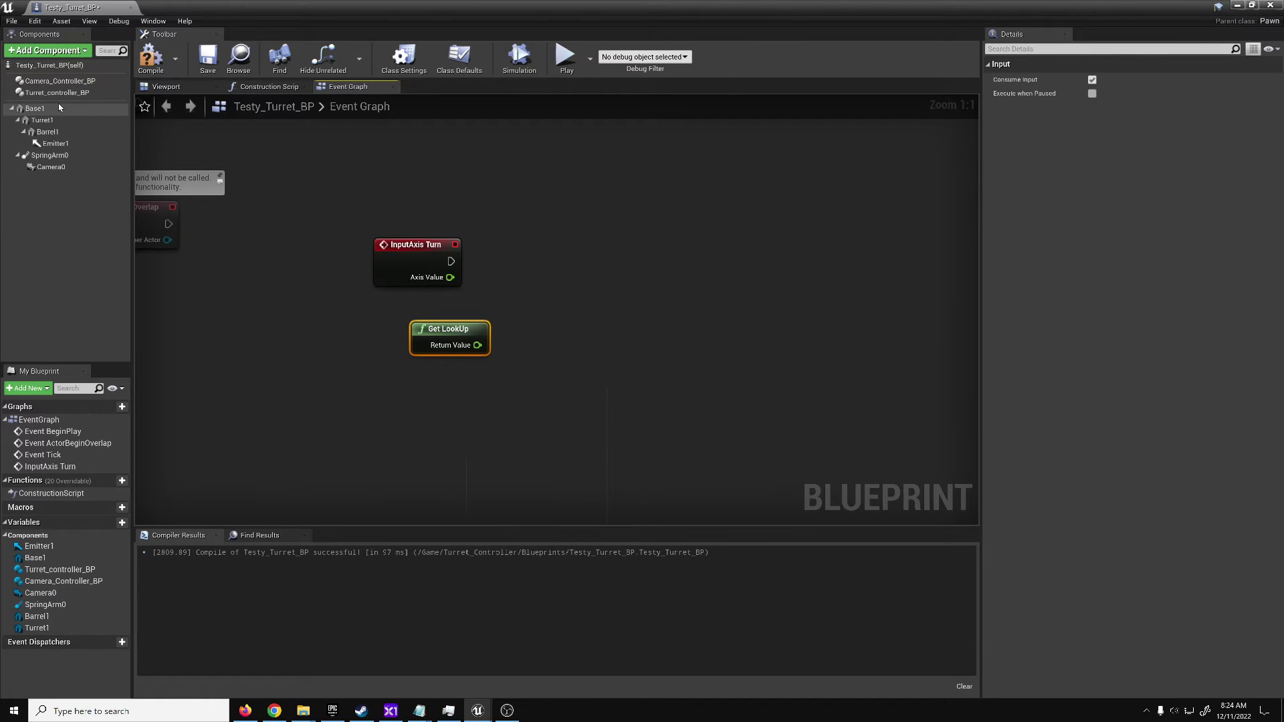
# Add a Camera_Controller_BP reference to the graph and create an Add Look At Direction (Camera) node from it.
pyautogui.click(60, 81)
pyautogui.moveTo(60, 80); pyautogui.dragTo(539, 196)
pyautogui.write('add d')
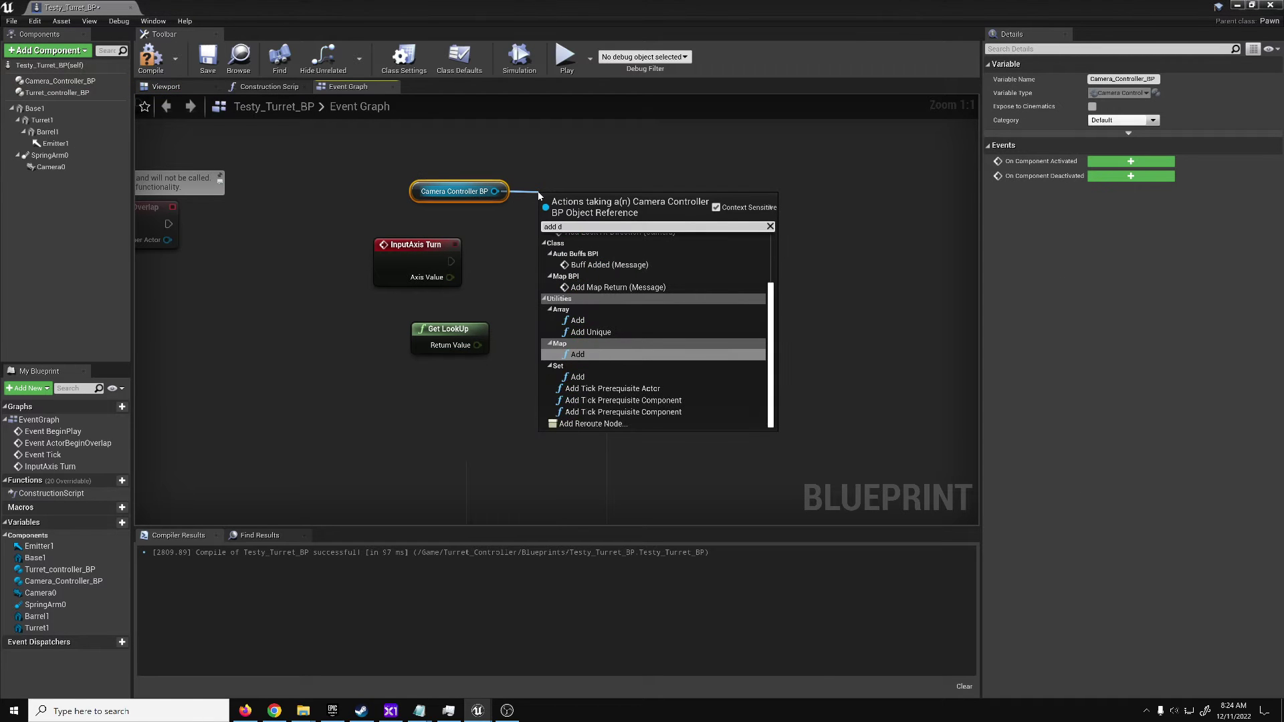
pyautogui.press('BackSpace')
pyautogui.write('loo')
pyautogui.press('Return')
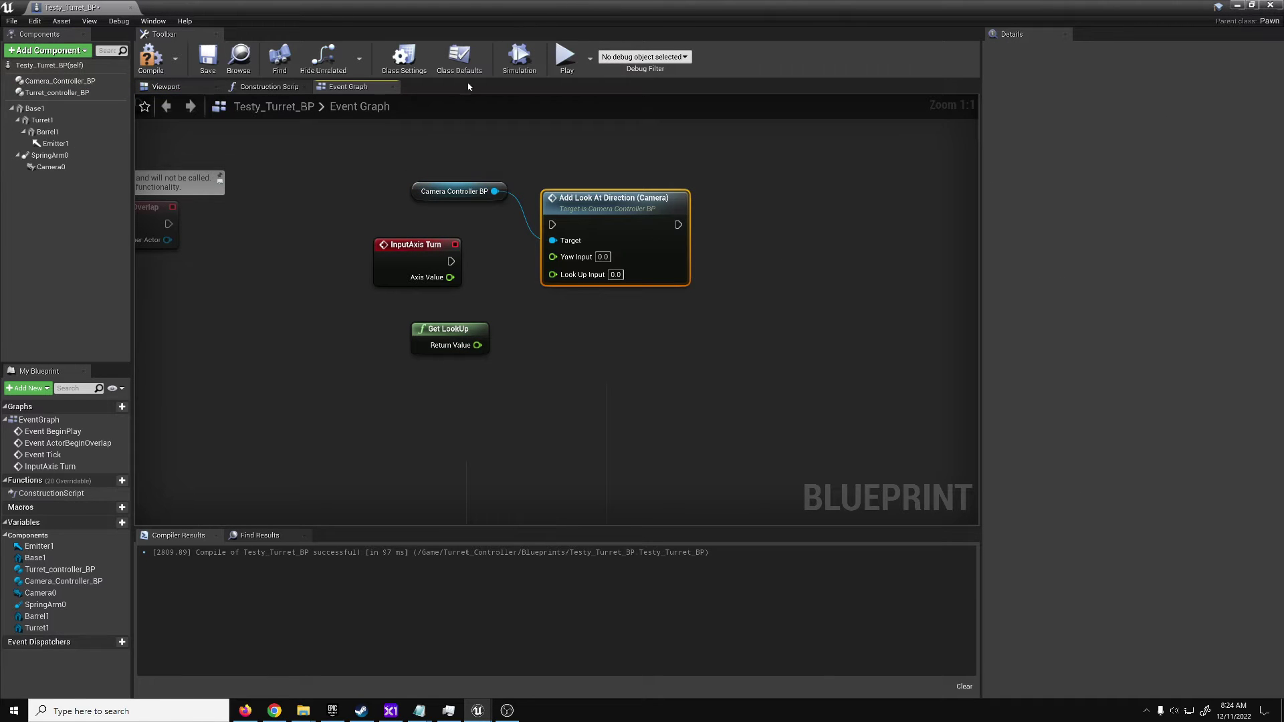
# Wire InputAxis Turn to Add Look At Direction's execution and Yaw Input, connect Get LookUp to Look Up Input, then compile and save.
pyautogui.moveTo(451, 261); pyautogui.dragTo(615, 275)
pyautogui.moveTo(562, 313); pyautogui.dragTo(450, 277)
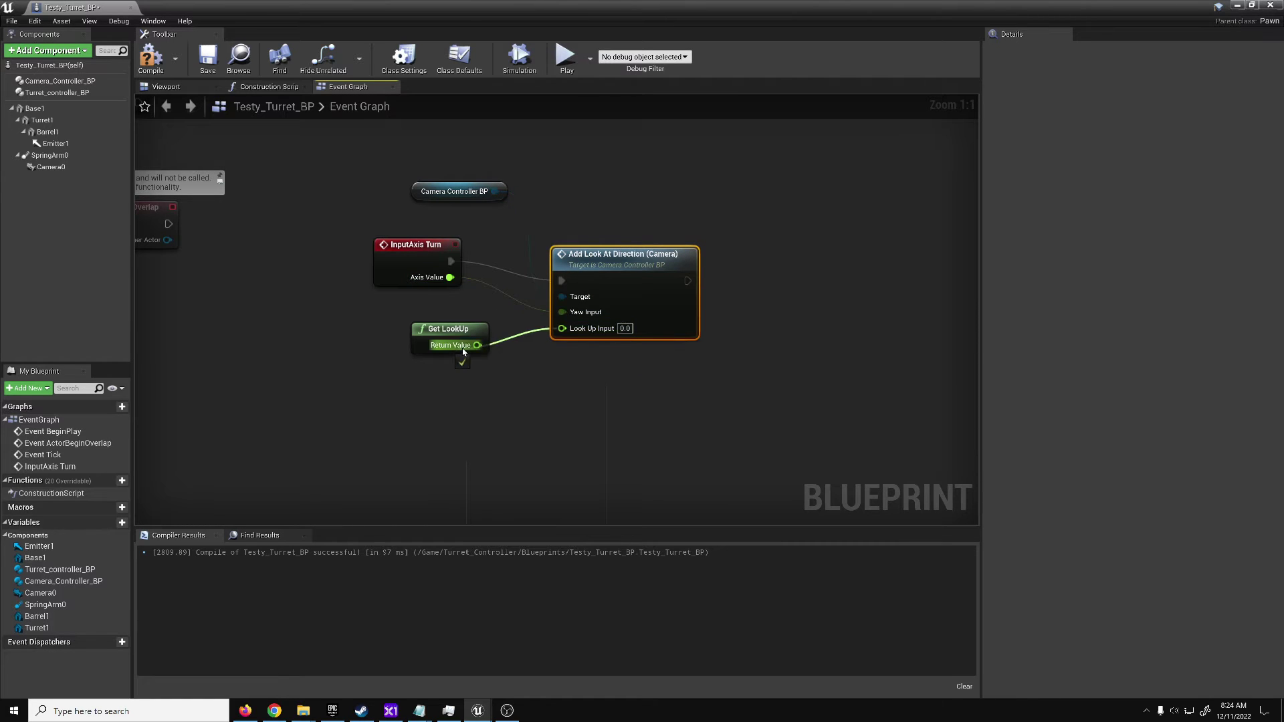
pyautogui.moveTo(467, 351); pyautogui.dragTo(468, 347)
pyautogui.click(171, 65)
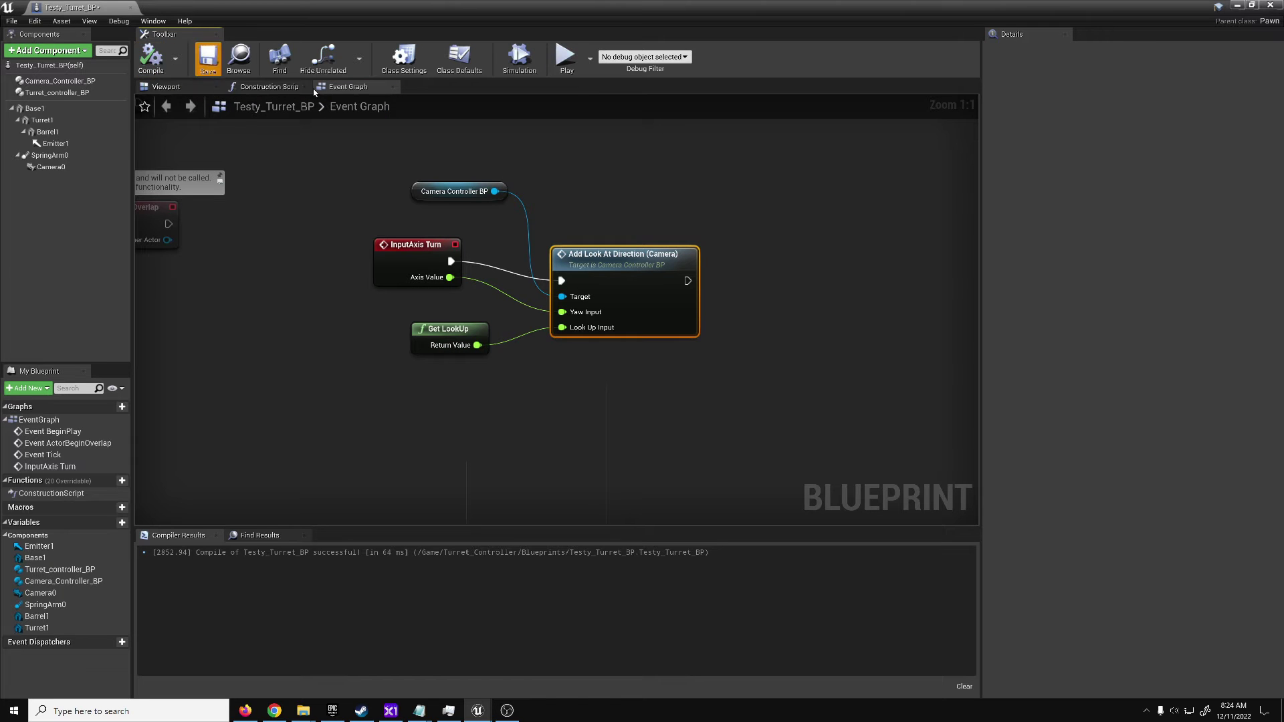
# Return to the level and place a Testy_Turret_BP actor near the demo turrets.
pyautogui.click(1235, 5)
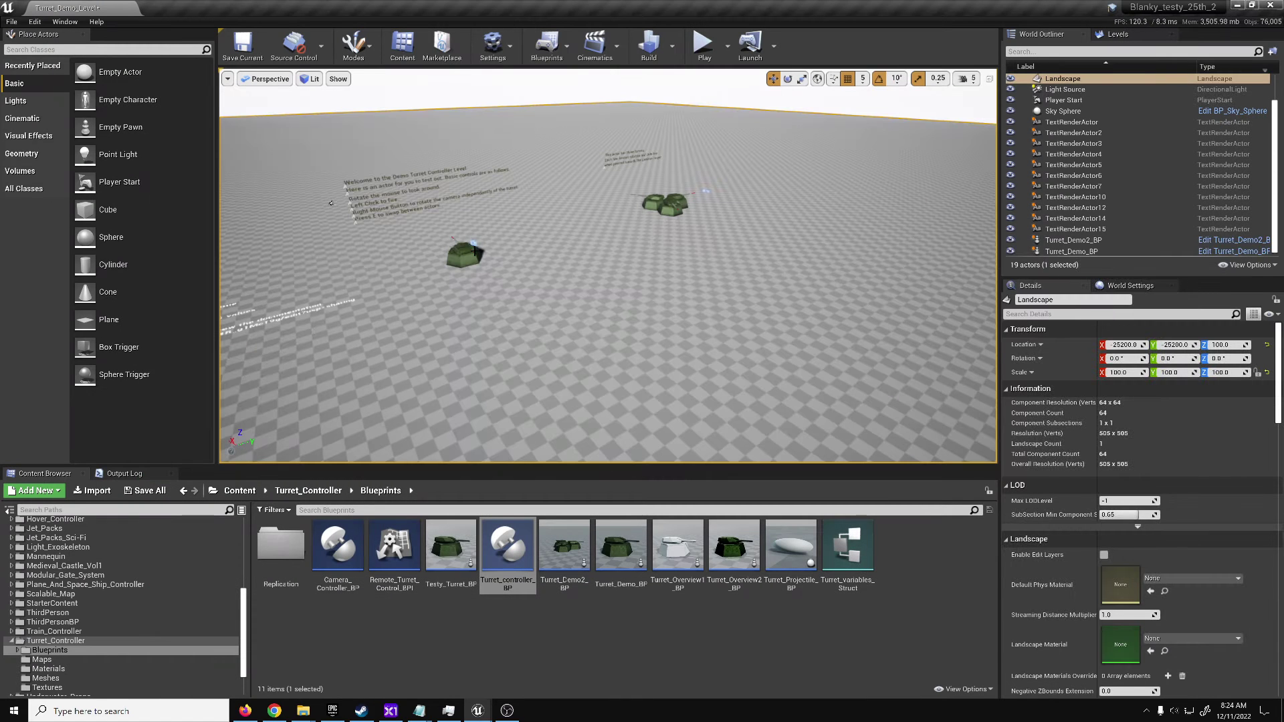
pyautogui.click(472, 244)
pyautogui.moveTo(450, 550); pyautogui.dragTo(515, 361)
# Set Auto Possess Player to Disabled on Turret_Demo_BP and to Player 0 on the placed Testy_Turret_BP.
pyautogui.click(349, 249)
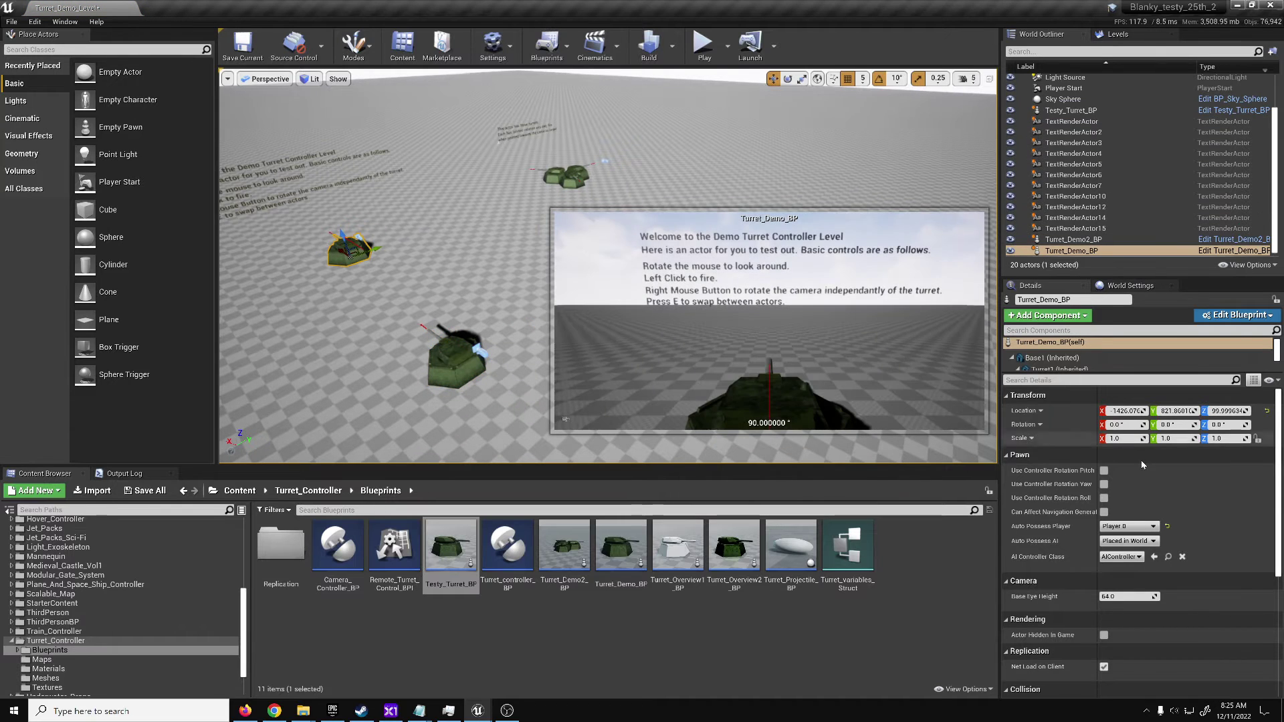
pyautogui.click(1153, 526)
pyautogui.click(1127, 540)
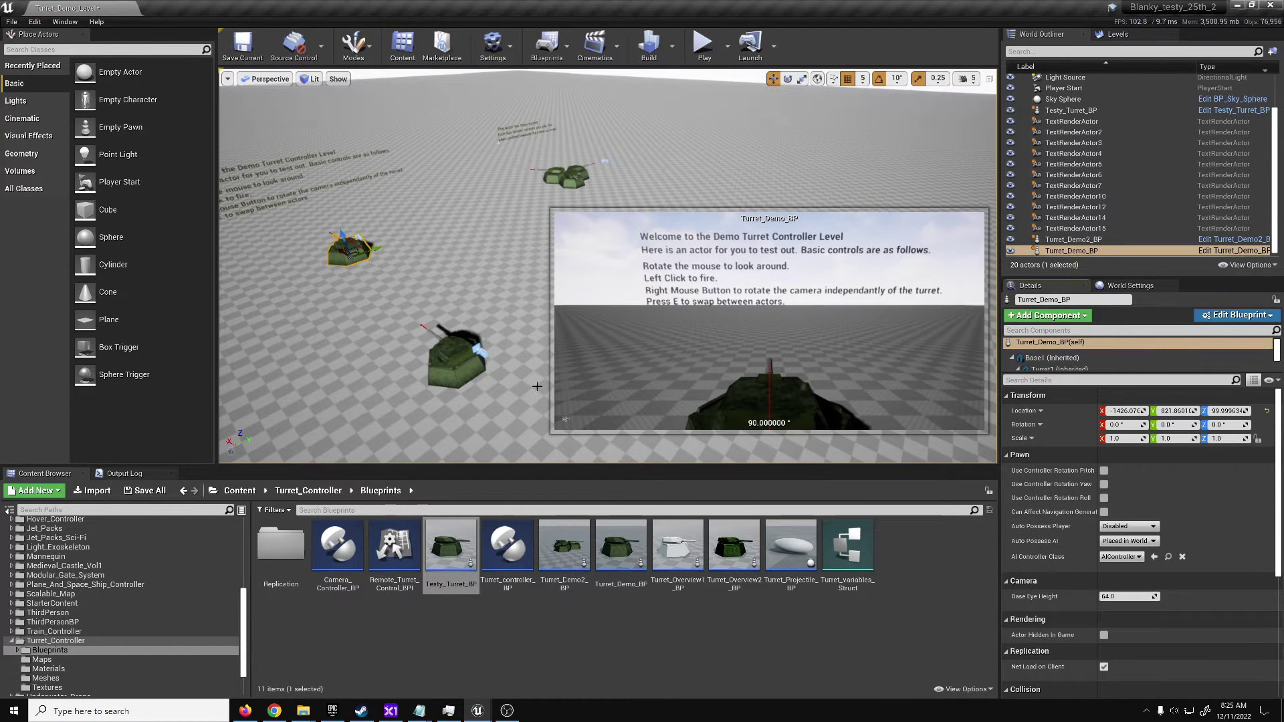
pyautogui.click(457, 359)
pyautogui.click(1151, 527)
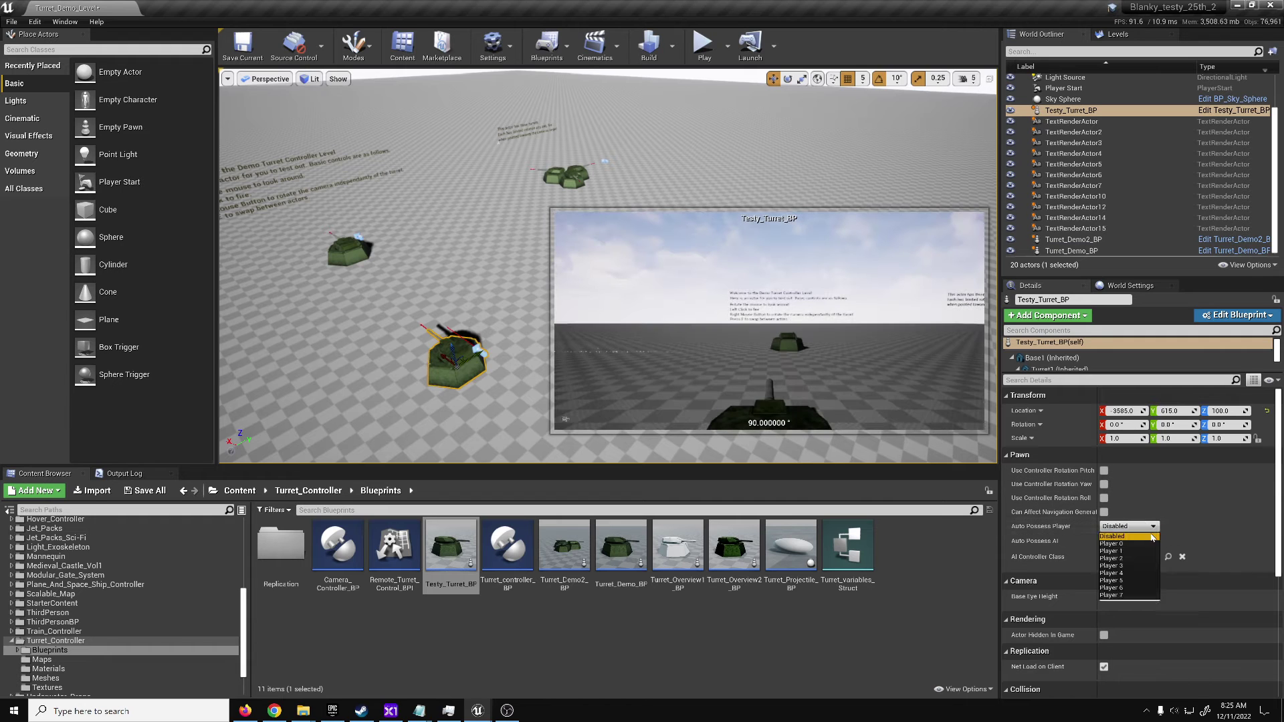
pyautogui.click(1126, 544)
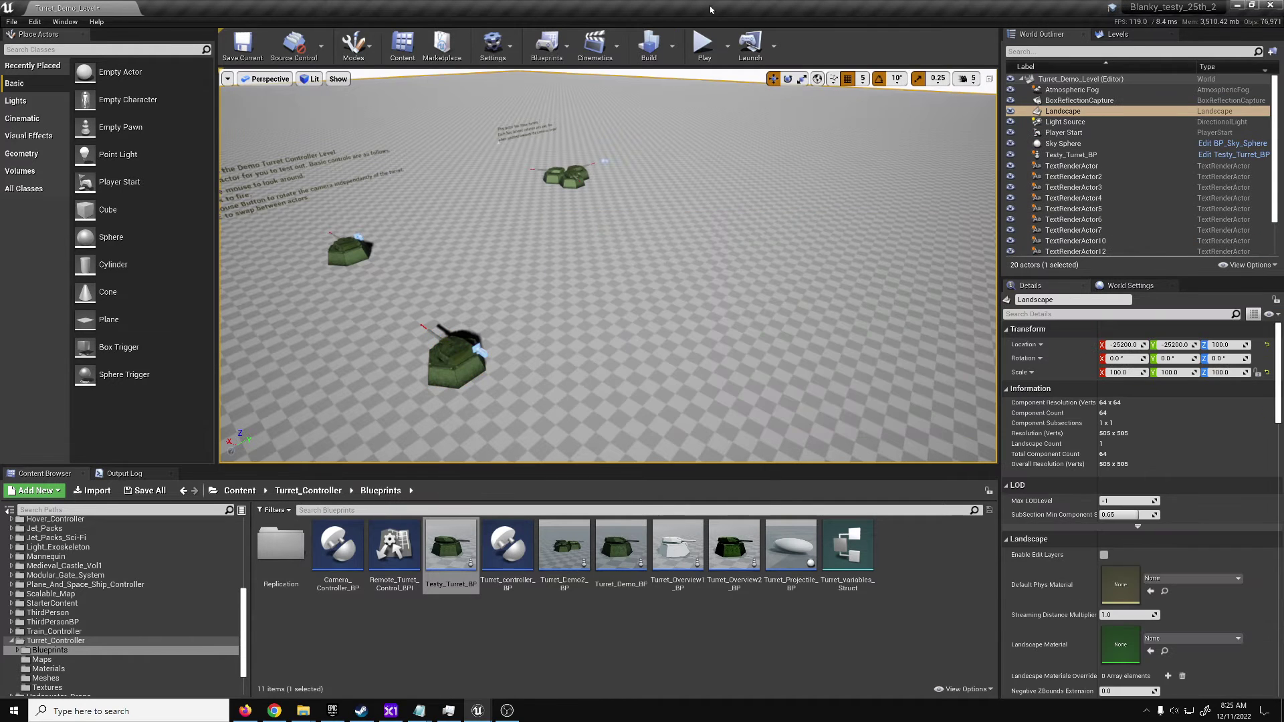
# Play-test the level, swapping between the turret actors, and stop the session.
pyautogui.click(703, 44)
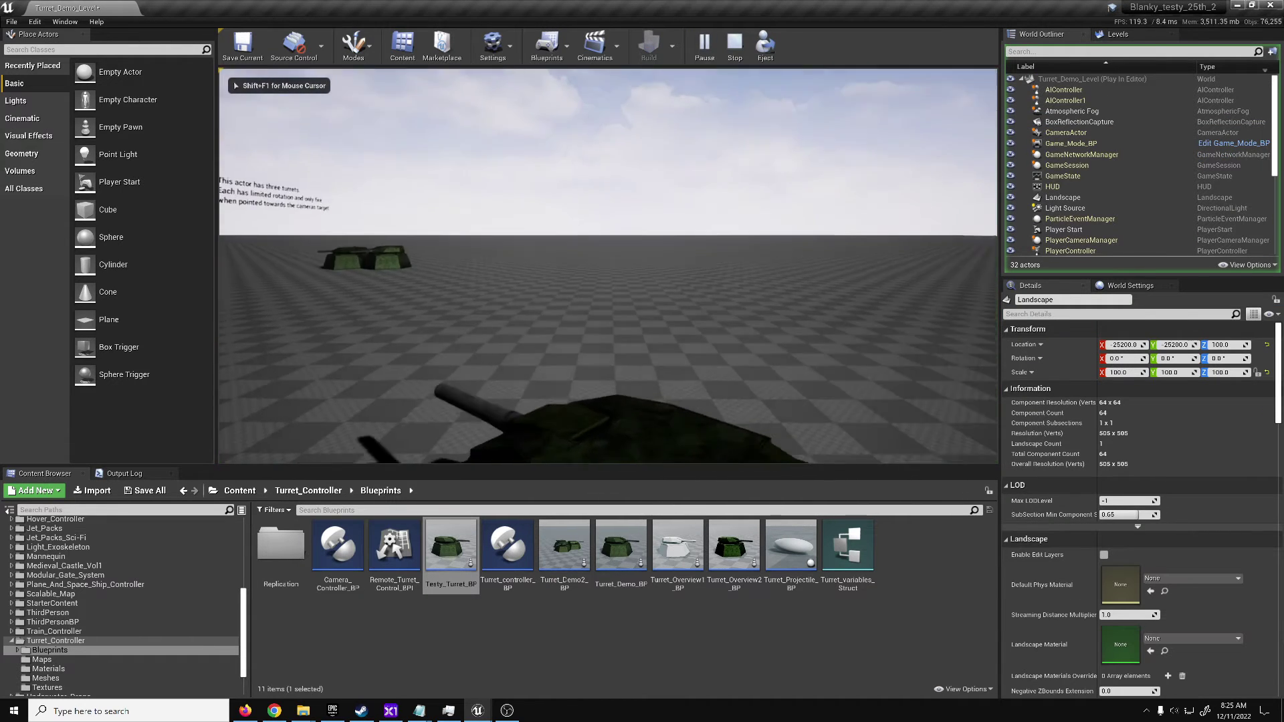
pyautogui.press('e')
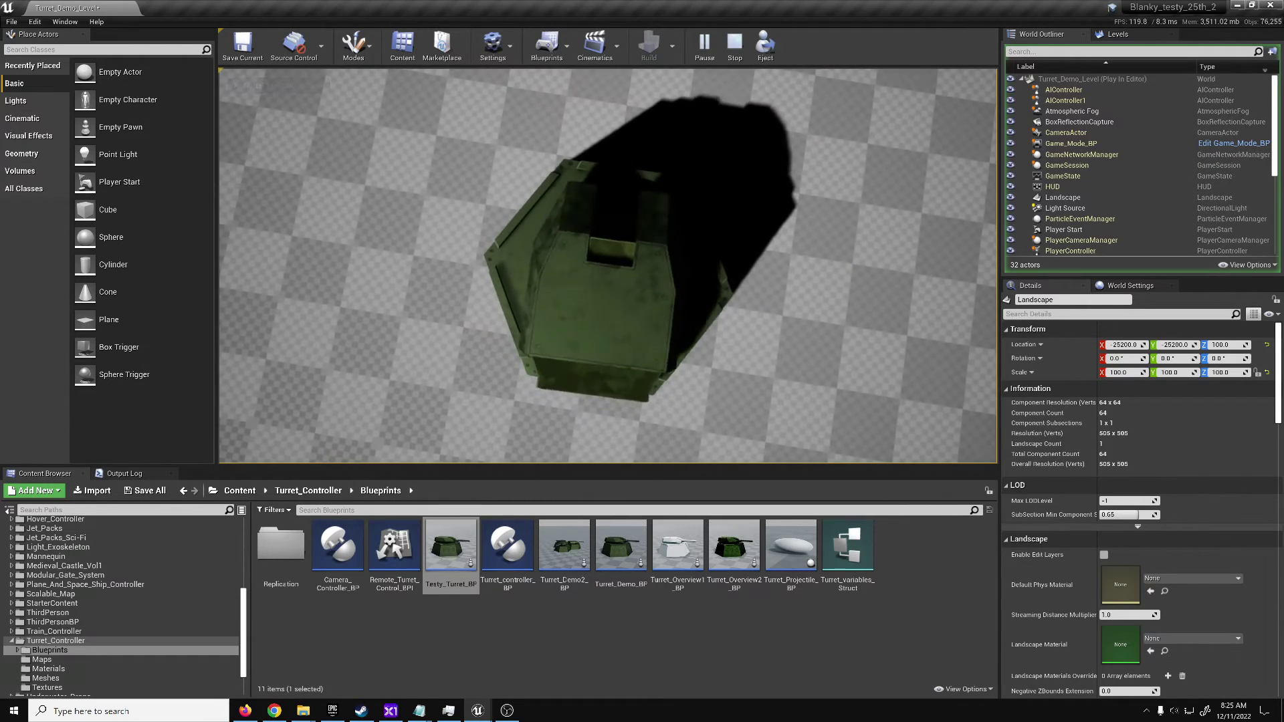
pyautogui.press('e')
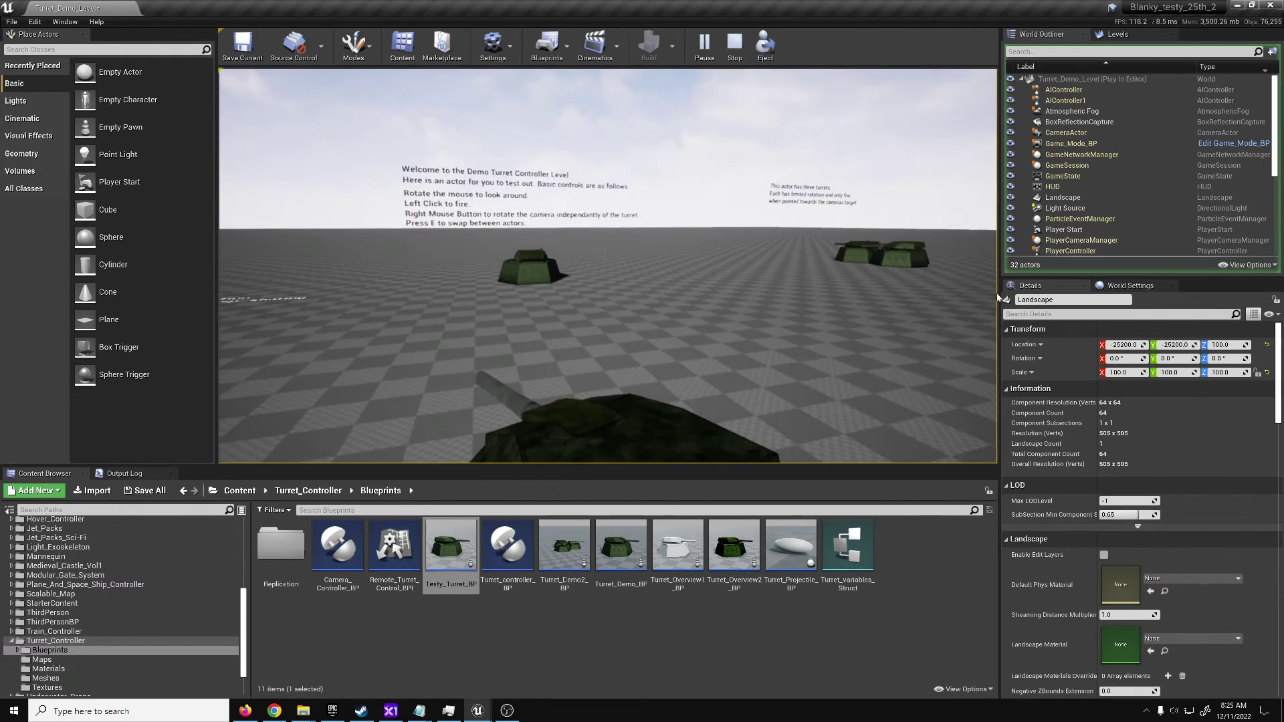
pyautogui.press('Escape')
# Reopen Testy_Turret_BP and add an Emitter1 reference feeding a GetWorldTransform node above the camera input nodes.
pyautogui.doubleClick(452, 547)
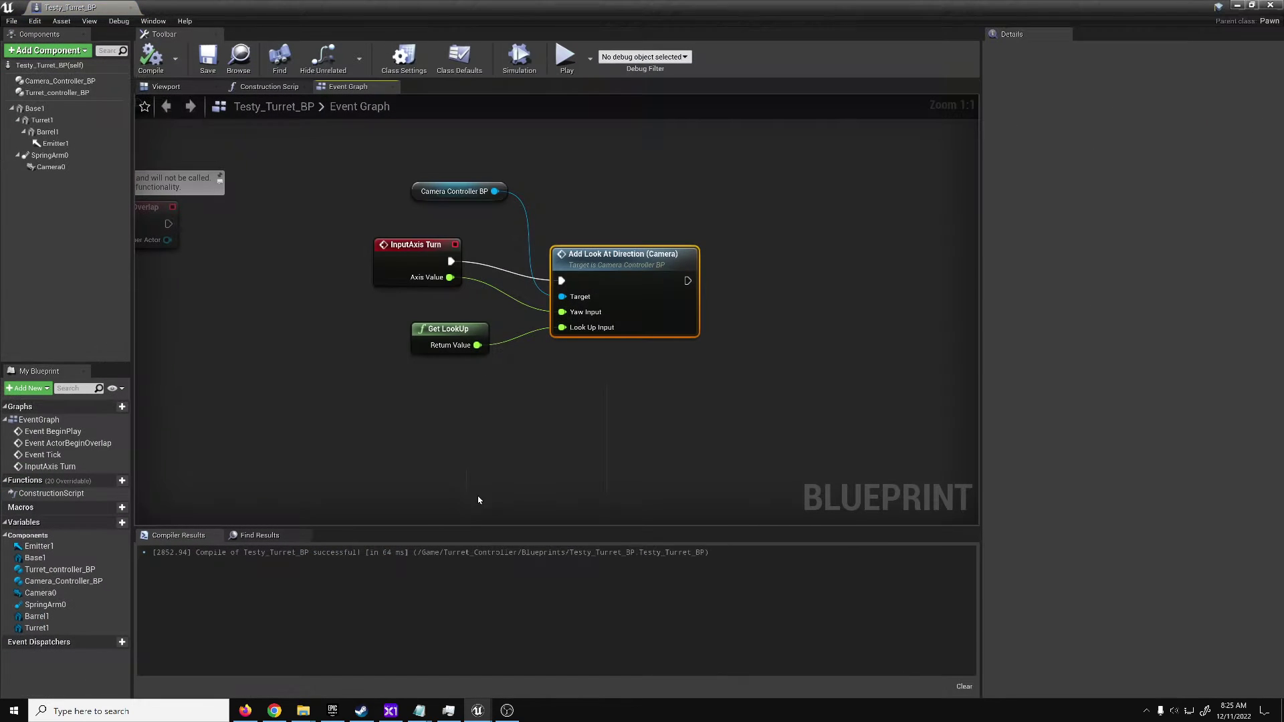
pyautogui.scroll(-3, 466, 327)
pyautogui.moveTo(428, 290); pyautogui.dragTo(446, 290)
pyautogui.moveTo(632, 187); pyautogui.dragTo(513, 265, button='right')
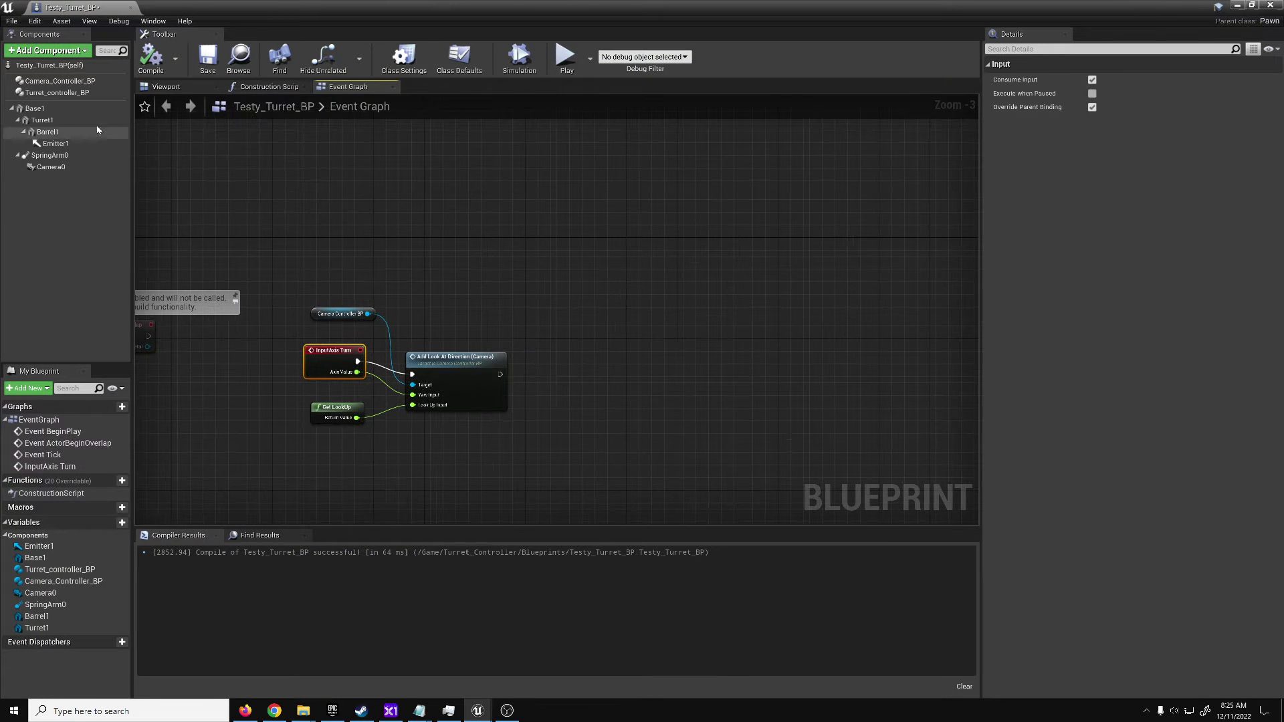
pyautogui.moveTo(57, 147); pyautogui.dragTo(567, 212)
pyautogui.scroll(3, 541, 194)
pyautogui.write('get world lo')
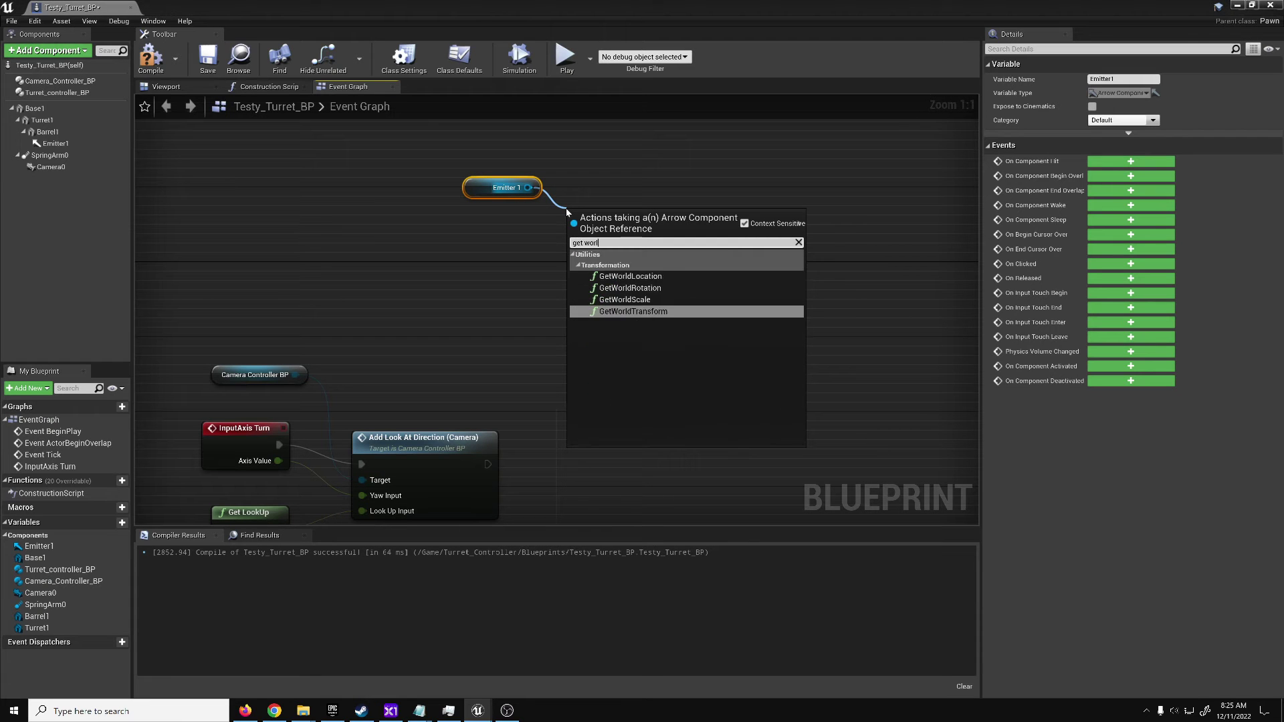
pyautogui.press('BackSpace')
pyautogui.press('BackSpace')
pyautogui.press('Return')
# Add a Spawn Actor from Class node with class Turret_Projectile_BP and connect Emitter1's world transform to its Spawn Transform.
pyautogui.rightClick(635, 250)
pyautogui.write('spawn actor from c')
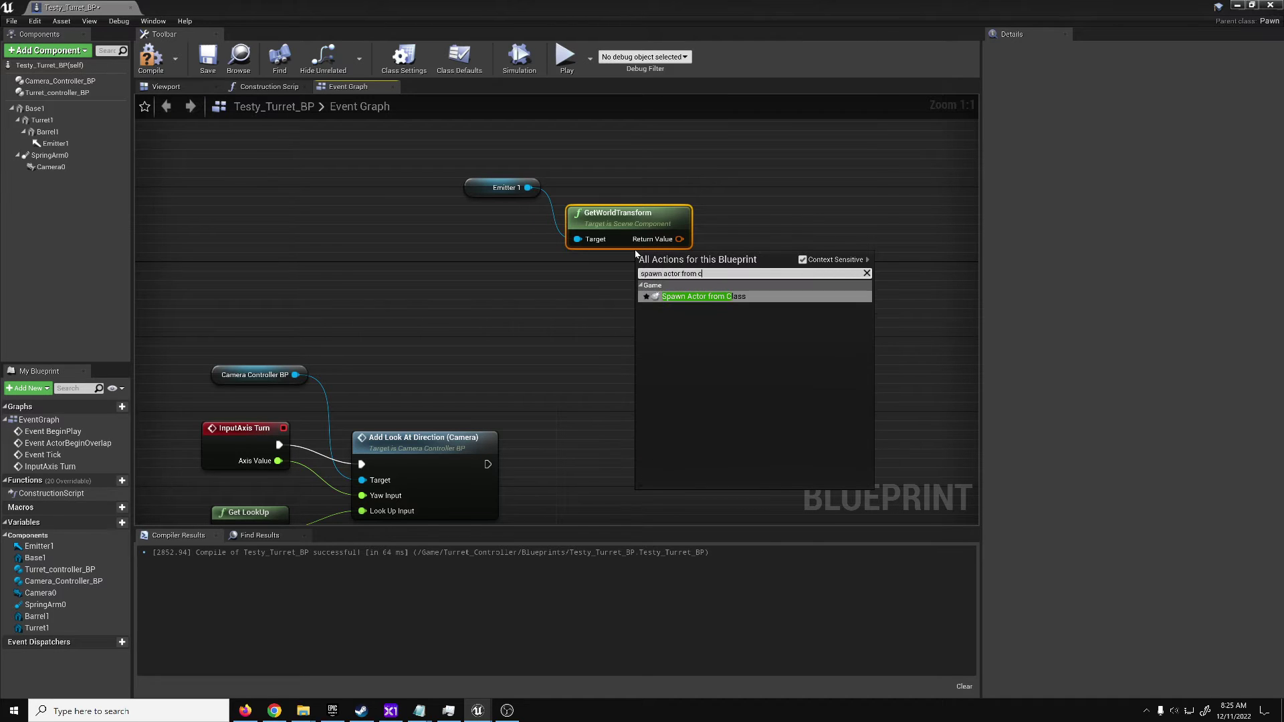
pyautogui.press('Return')
pyautogui.click(690, 293)
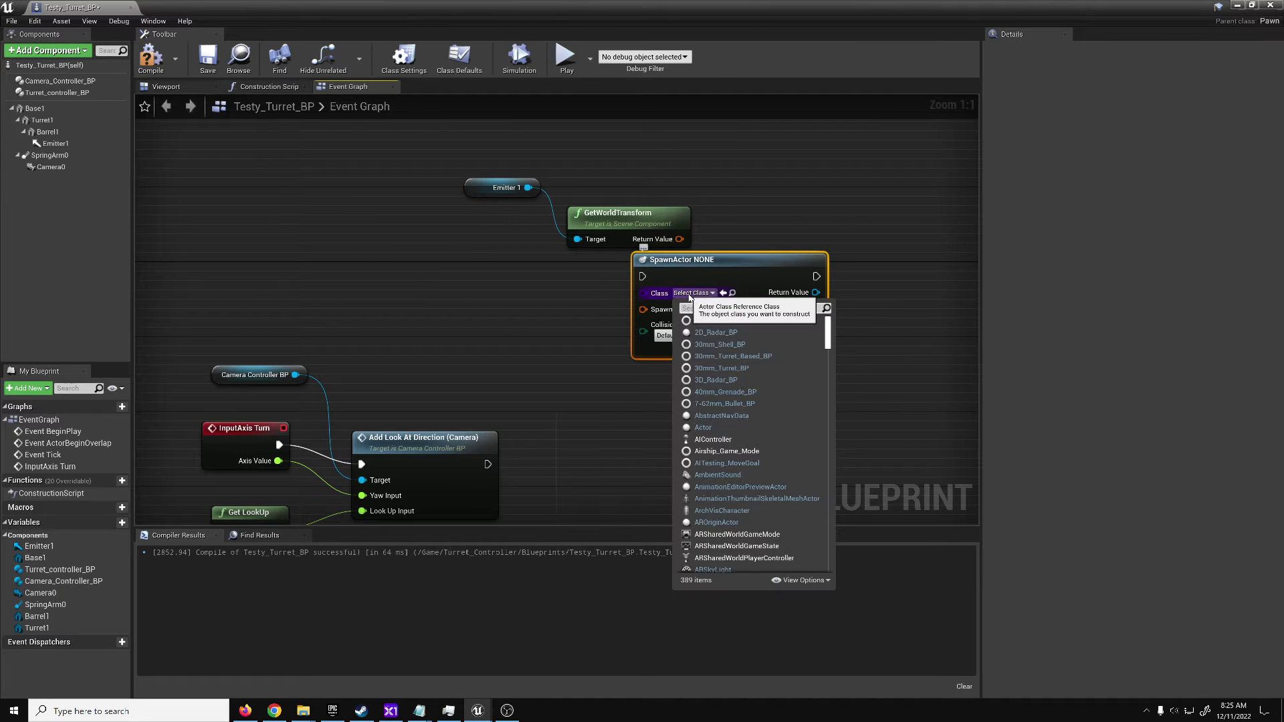
pyautogui.write('projectile')
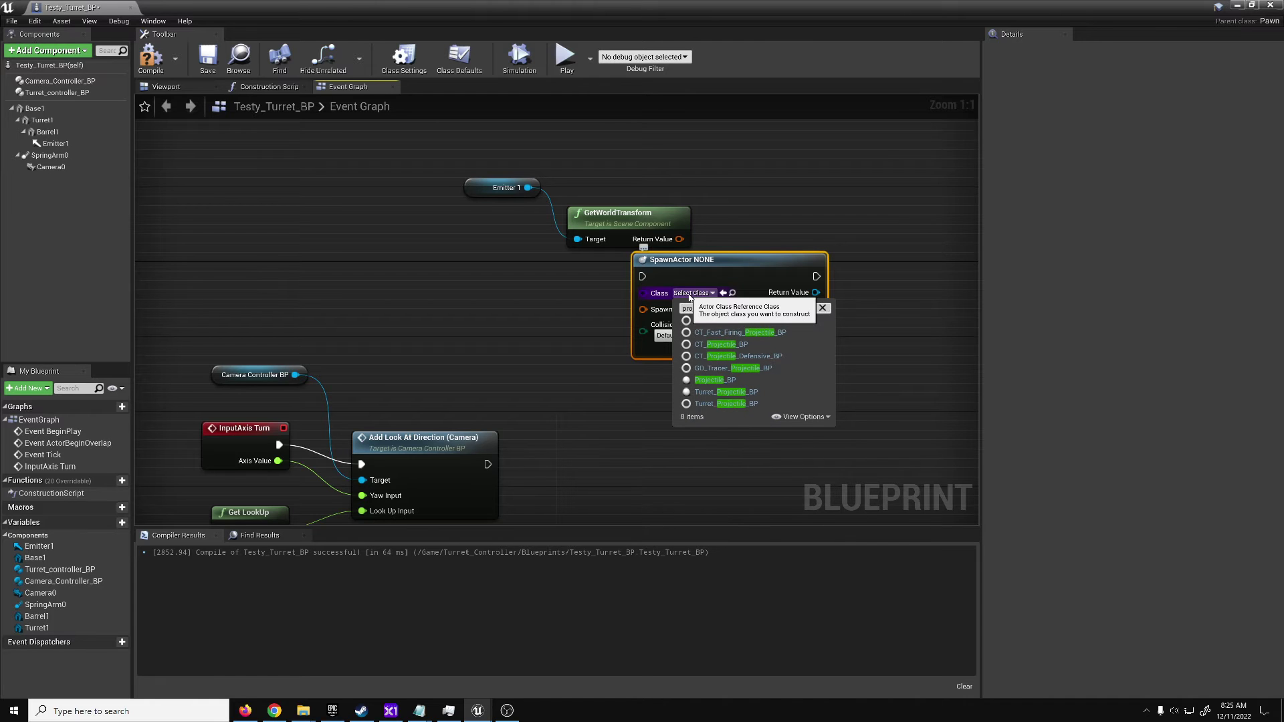
pyautogui.click(726, 392)
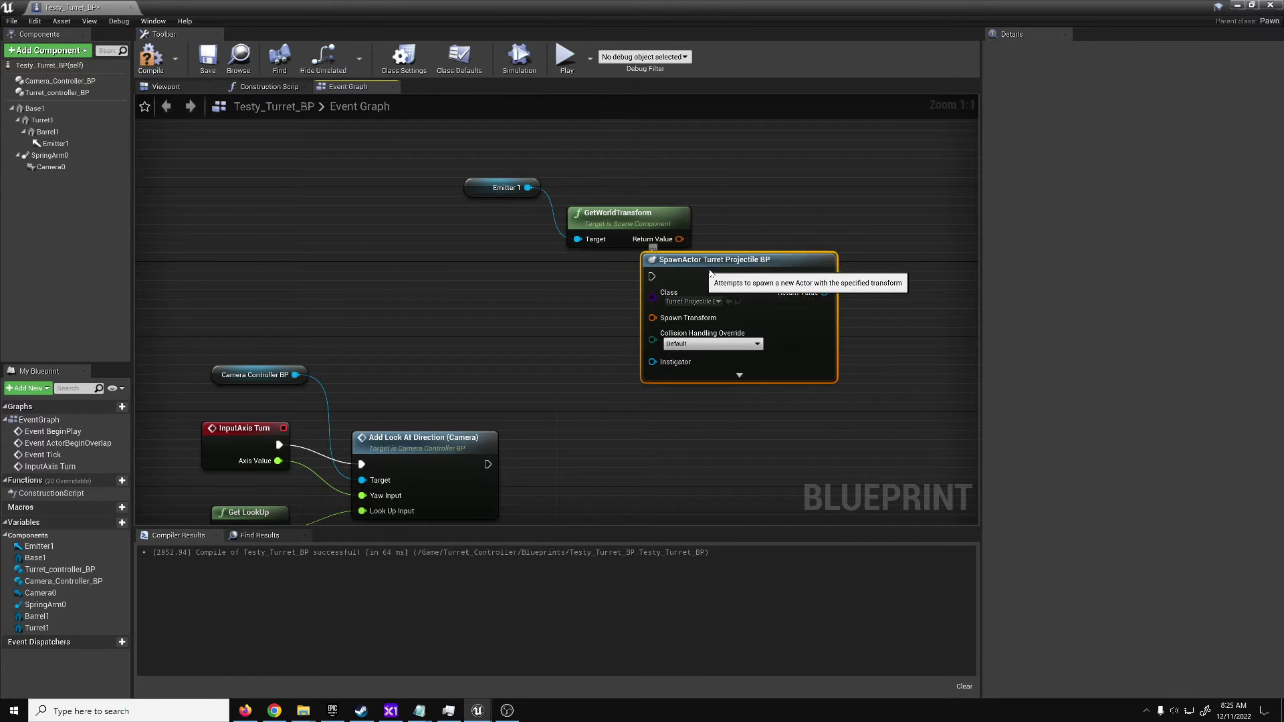
pyautogui.moveTo(729, 268); pyautogui.dragTo(804, 221)
pyautogui.moveTo(745, 271); pyautogui.dragTo(679, 239)
# Add a Left Mouse Button event and connect its Pressed output to the projectile's SpawnActor node.
pyautogui.rightClick(467, 267)
pyautogui.write('left mouo')
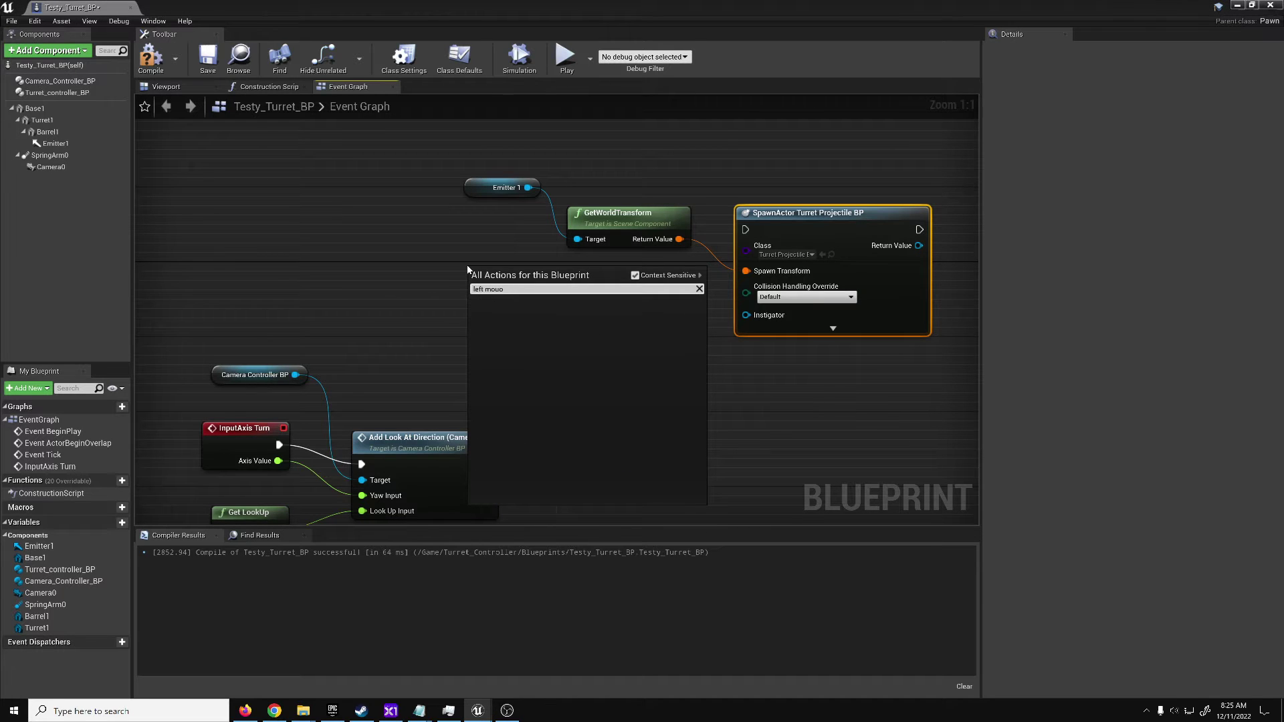
pyautogui.press('BackSpace')
pyautogui.write('se')
pyautogui.press('Return')
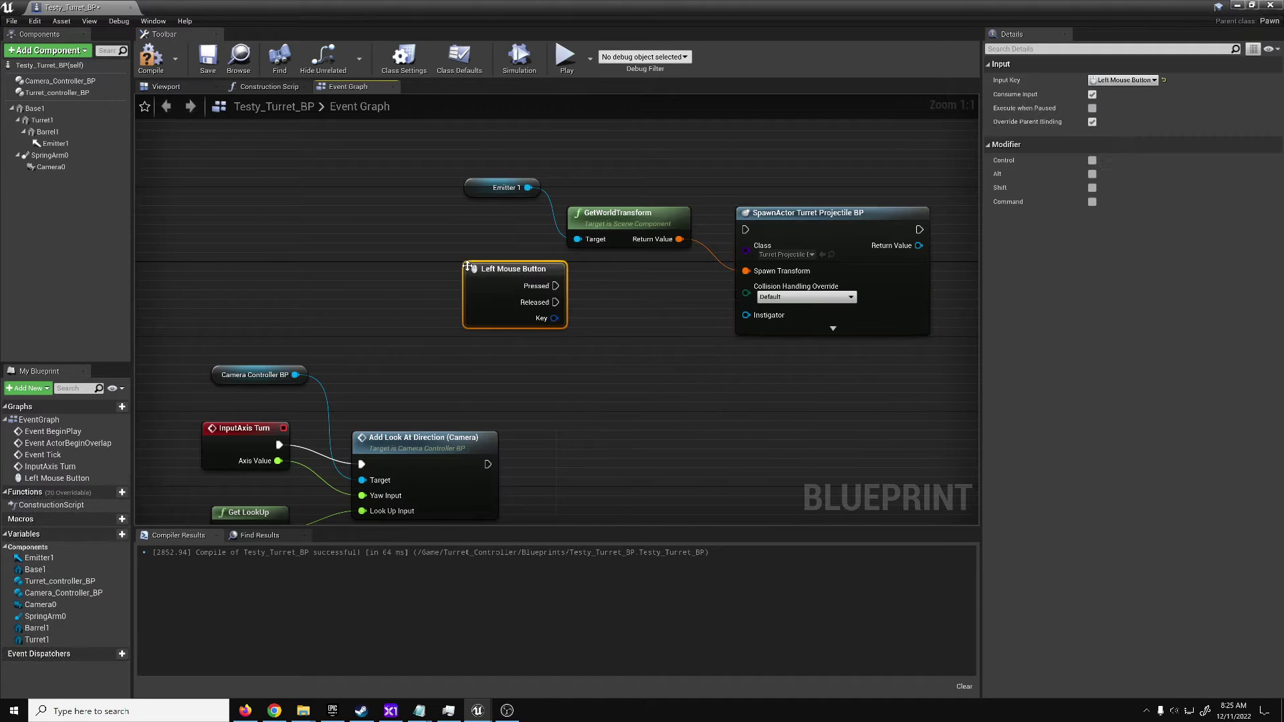
pyautogui.moveTo(556, 286); pyautogui.dragTo(774, 270)
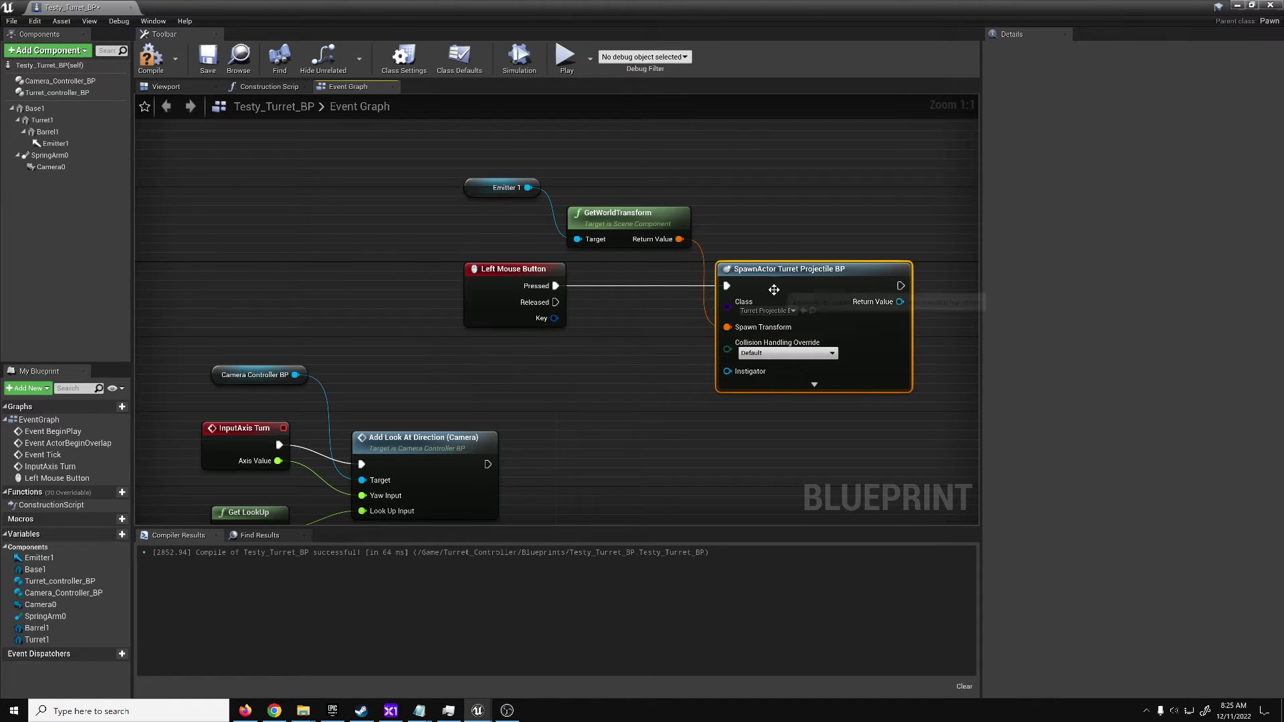
# Move the projectile-firing nodes together above the camera input nodes, then compile and save the blueprint.
pyautogui.scroll(-2, 571, 212)
pyautogui.moveTo(486, 164); pyautogui.dragTo(786, 266)
pyautogui.moveTo(739, 262); pyautogui.dragTo(557, 192)
pyautogui.moveTo(468, 213); pyautogui.dragTo(532, 311, button='right')
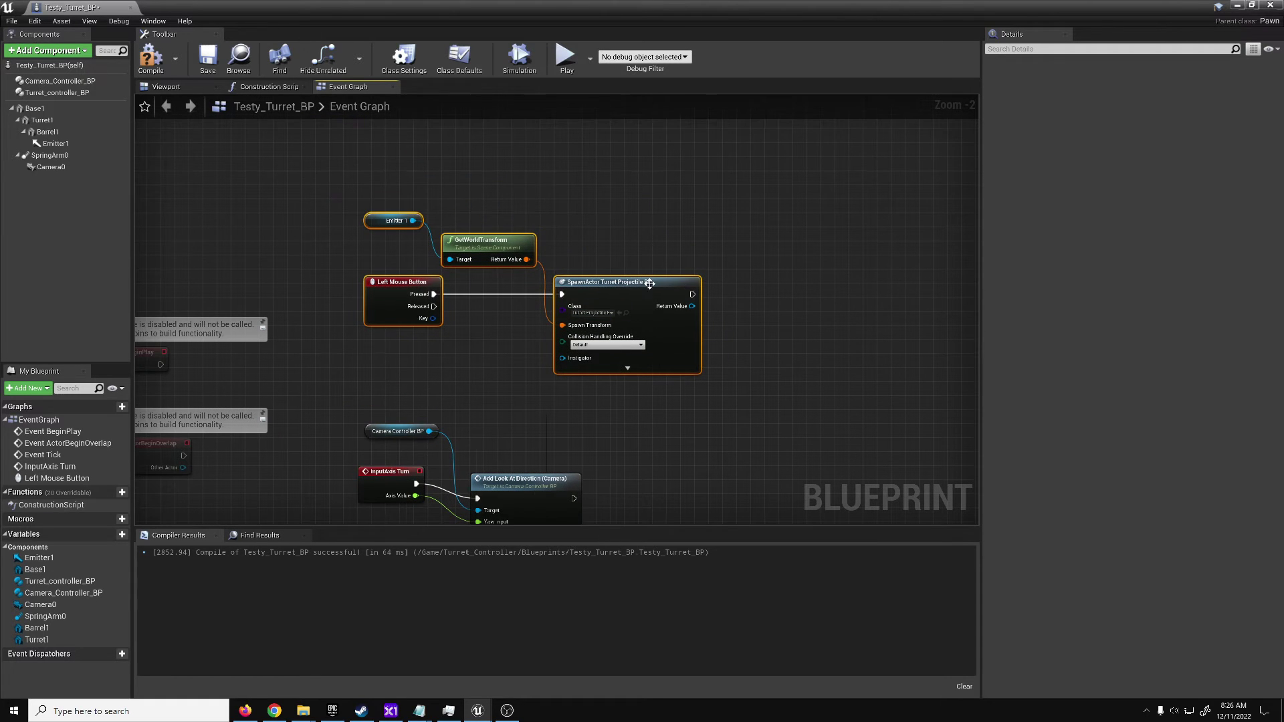
pyautogui.click(204, 59)
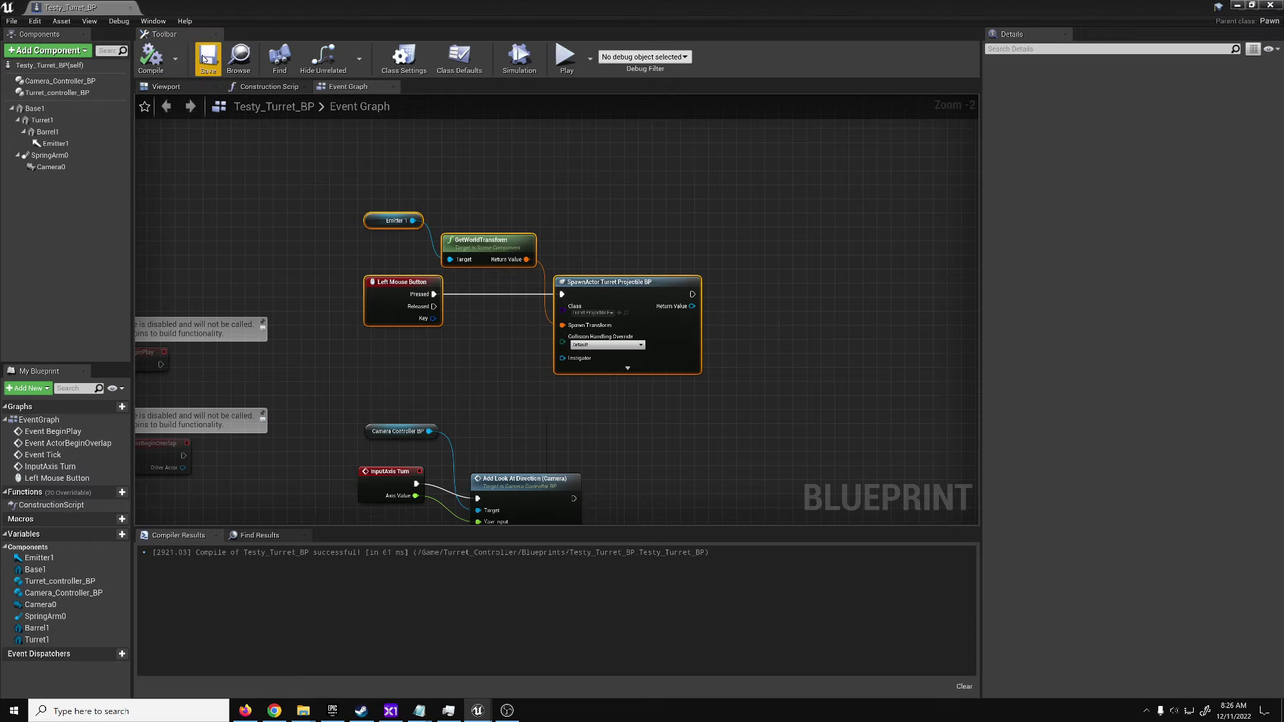
# Examine Turret_controller_BP's turret array settings and the Turret1 and Barrel1 meshes in the blueprint's 3D view.
pyautogui.click(60, 92)
pyautogui.scroll(-3, 1142, 360)
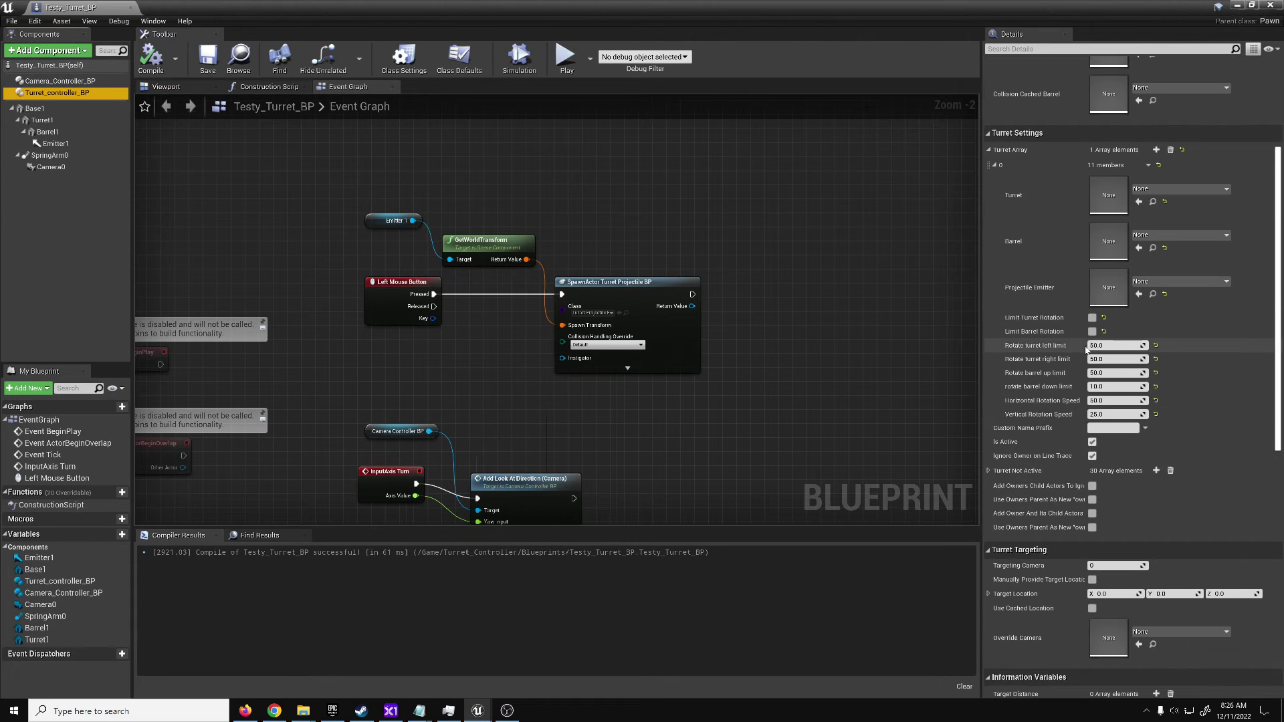
pyautogui.moveTo(166, 87); pyautogui.dragTo(277, 126)
pyautogui.moveTo(632, 224); pyautogui.dragTo(612, 235, button='right')
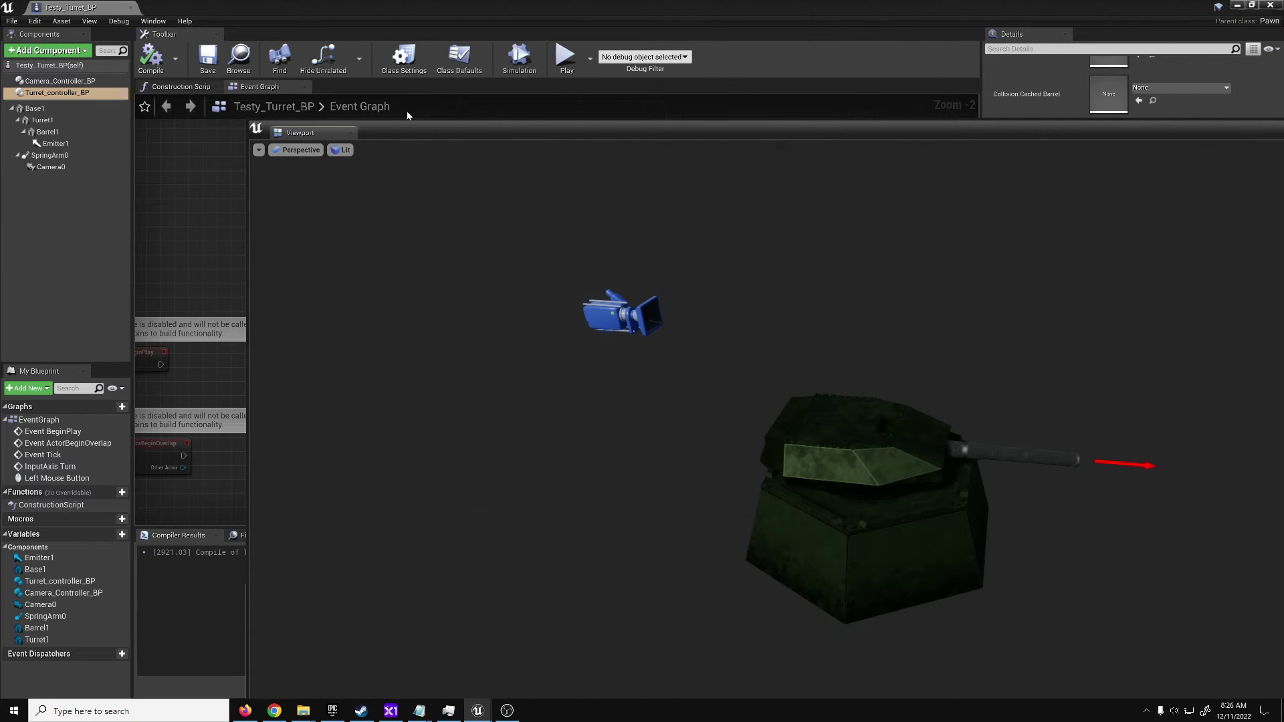
pyautogui.moveTo(322, 134); pyautogui.dragTo(335, 87)
pyautogui.moveTo(575, 218); pyautogui.dragTo(611, 254, button='right')
pyautogui.click(581, 244)
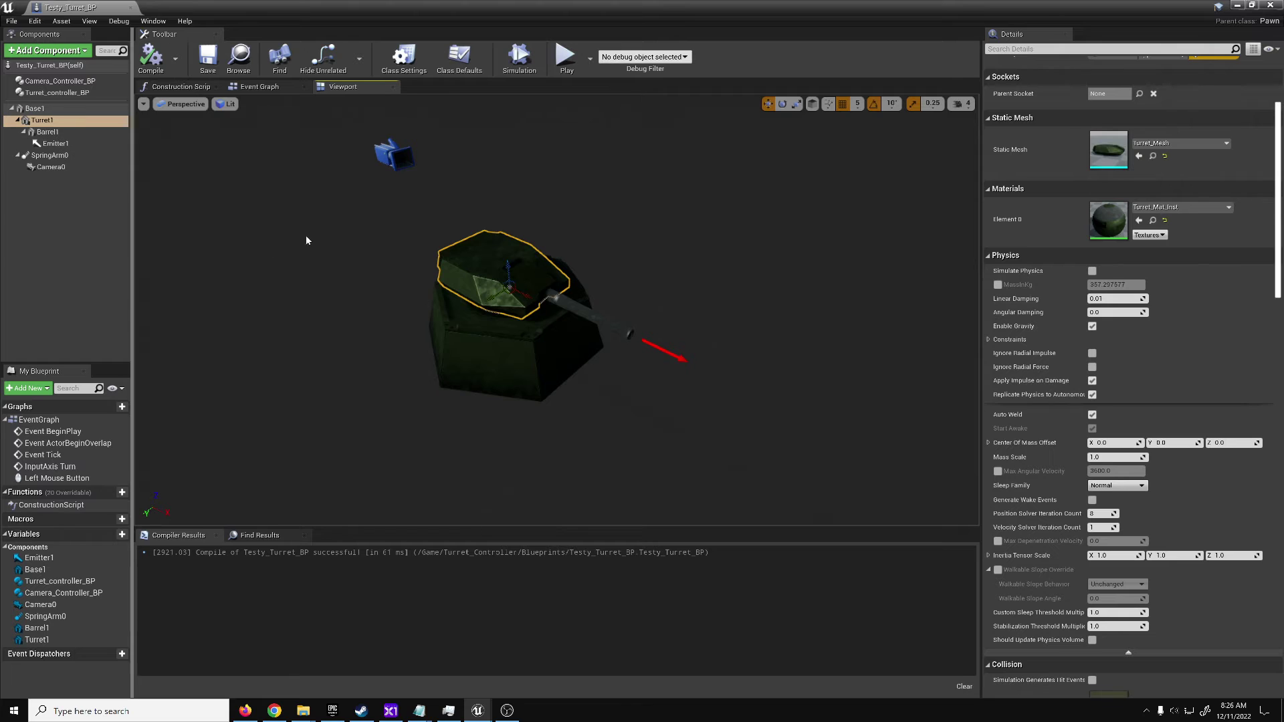
pyautogui.click(571, 309)
pyautogui.moveTo(570, 309); pyautogui.dragTo(647, 309, button='right')
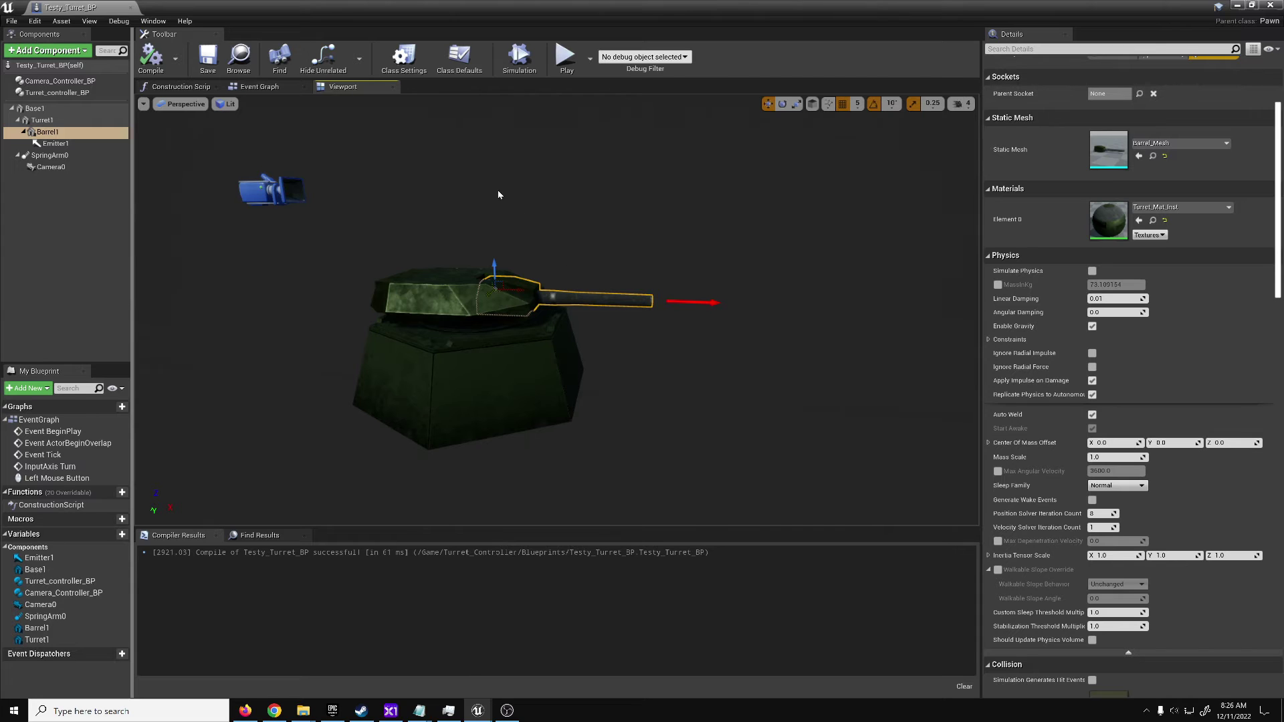
# On Turret_controller_BP, enable Limit Barrel Rotation, set barrel up limit 70, horizontal speed 260 and vertical speed 280; compile and save.
pyautogui.click(56, 92)
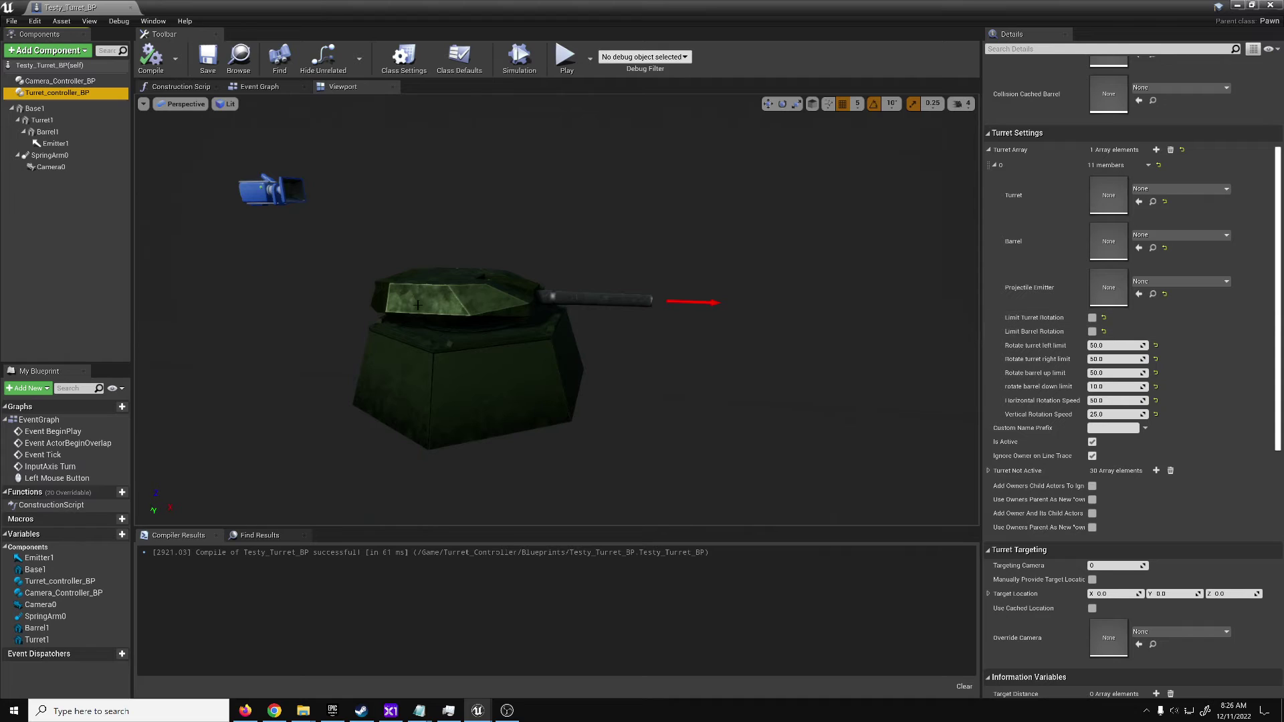
pyautogui.click(1092, 333)
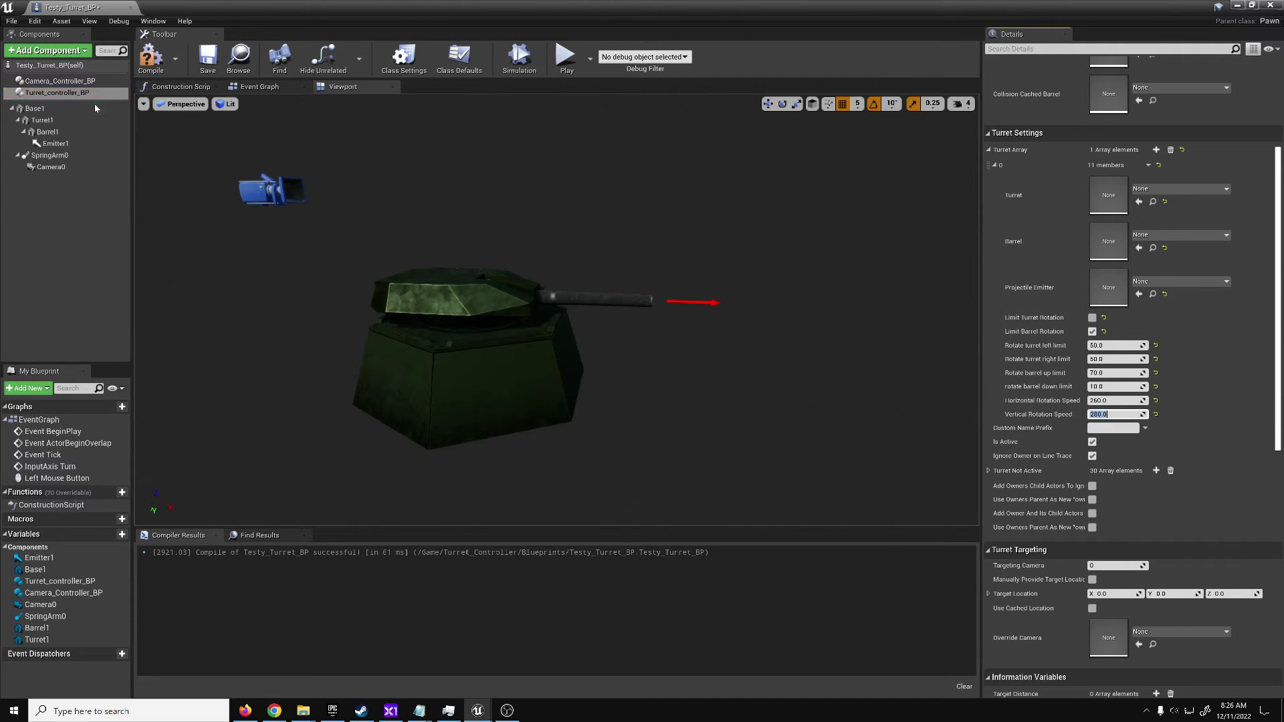
pyautogui.click(155, 66)
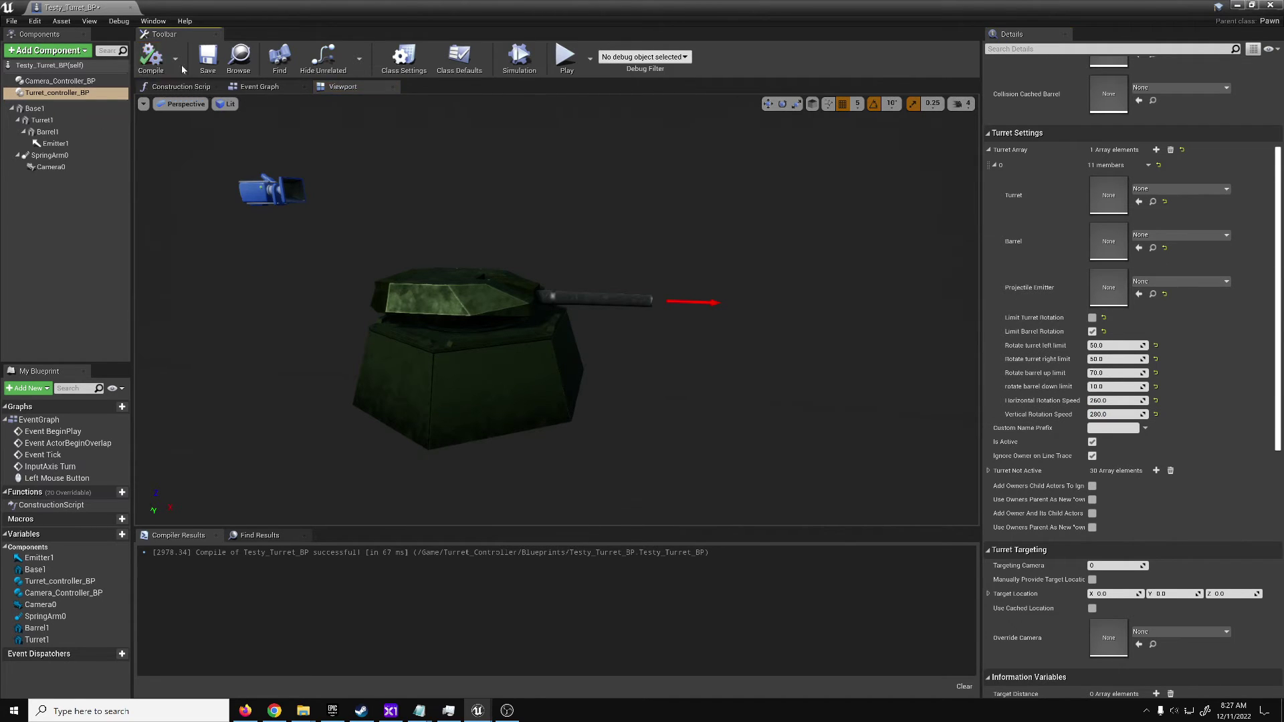
pyautogui.click(206, 63)
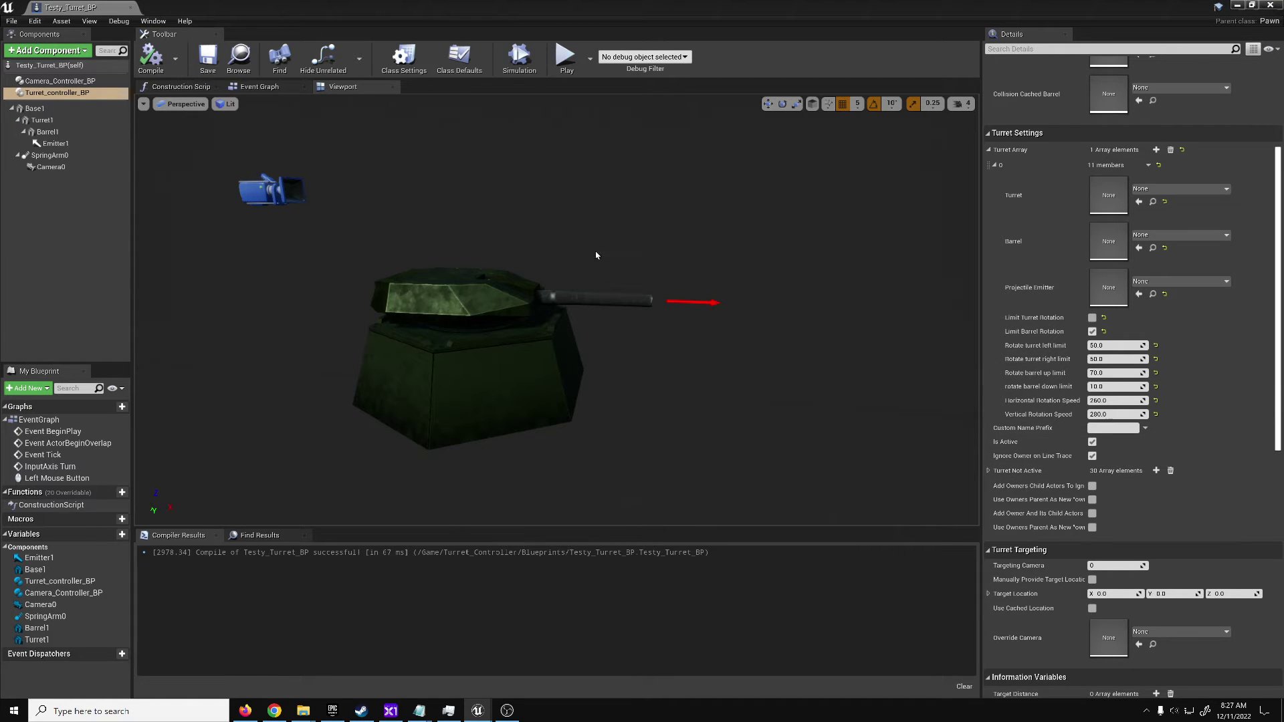
# Test the possessed Testy_Turret_BP in the running demo level by looking around, and end the play session.
pyautogui.click(1238, 5)
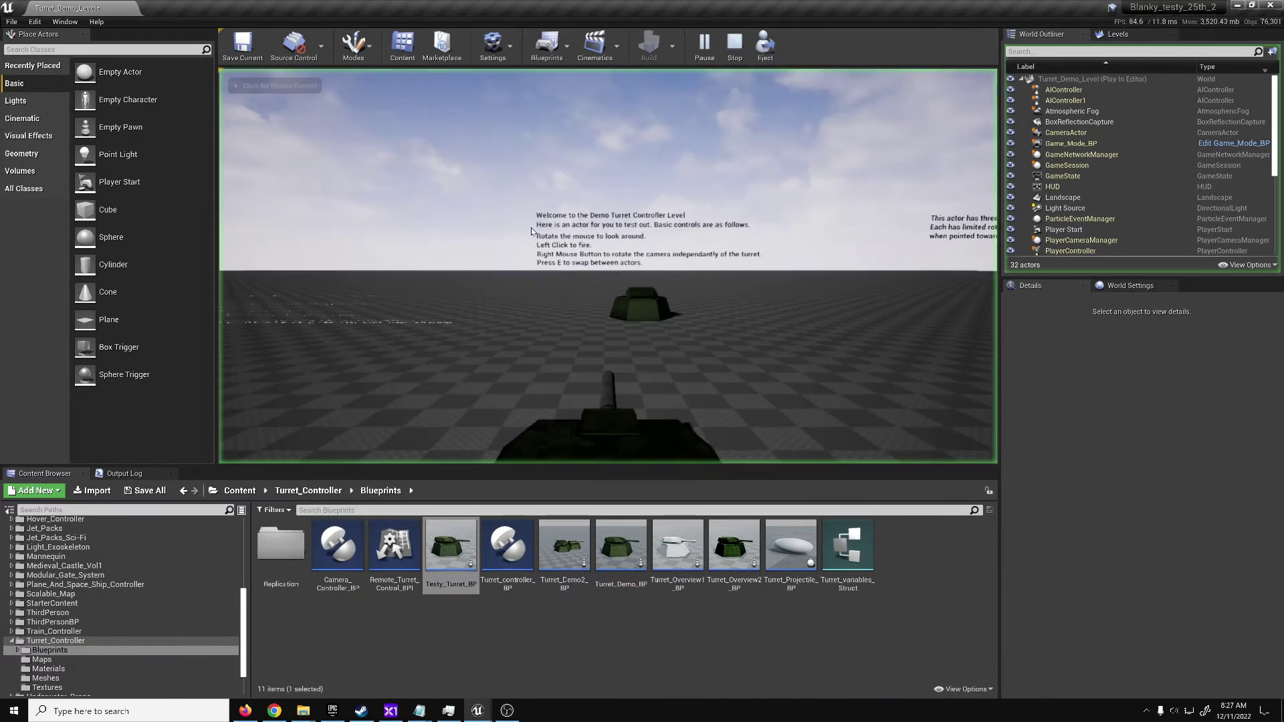
pyautogui.click(531, 232)
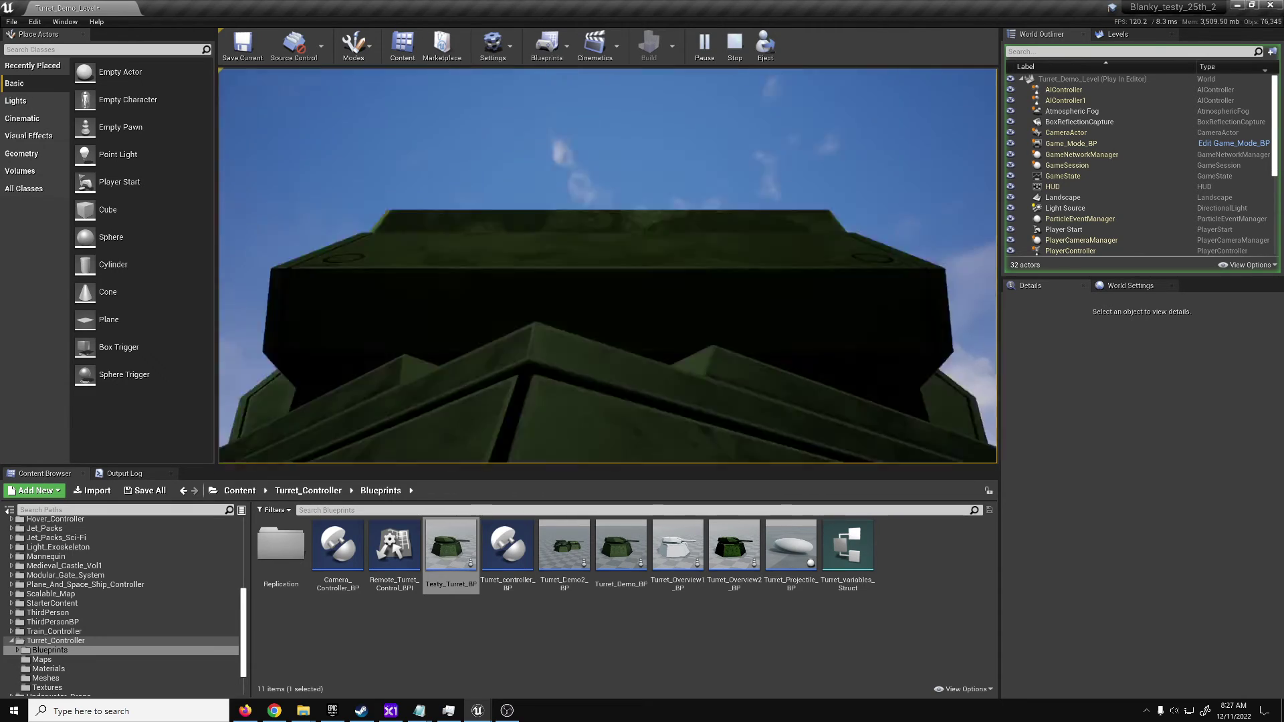
pyautogui.press('Escape')
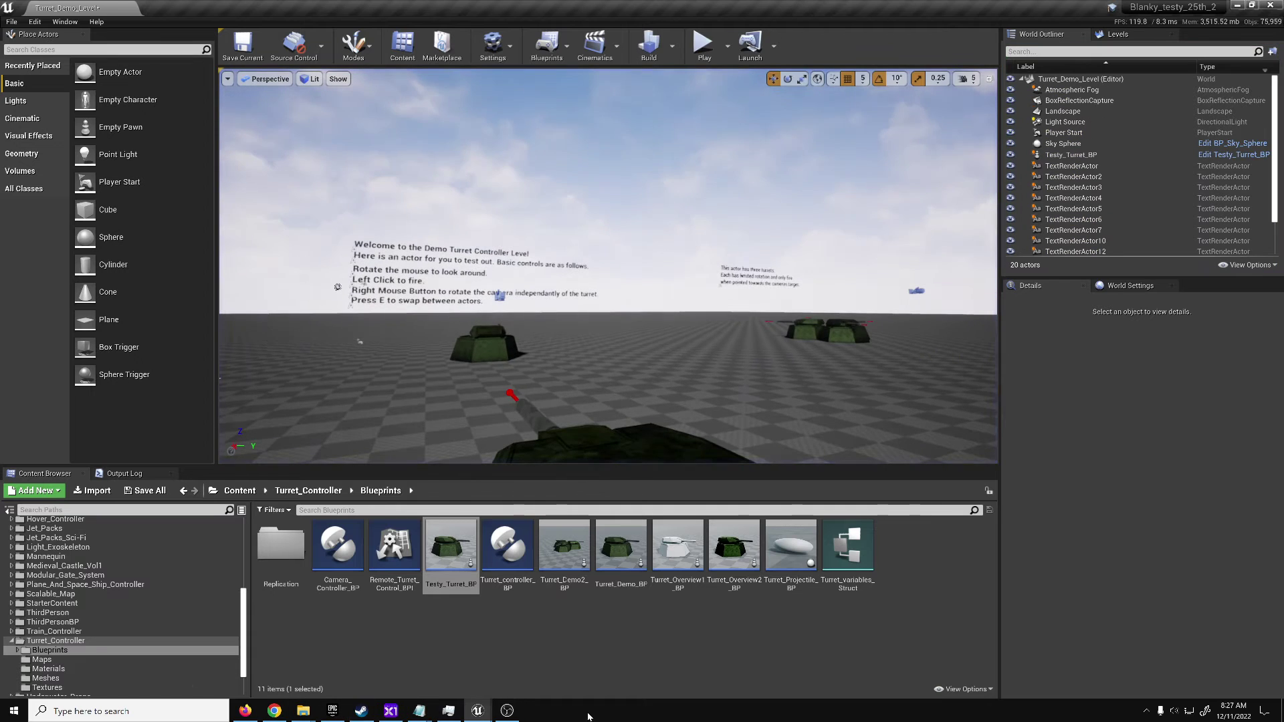
# Tilt SpringArm0 in Testy_Turret_BP so the camera drops behind the turret, and rotate it back to level.
pyautogui.click(484, 714)
pyautogui.click(538, 659)
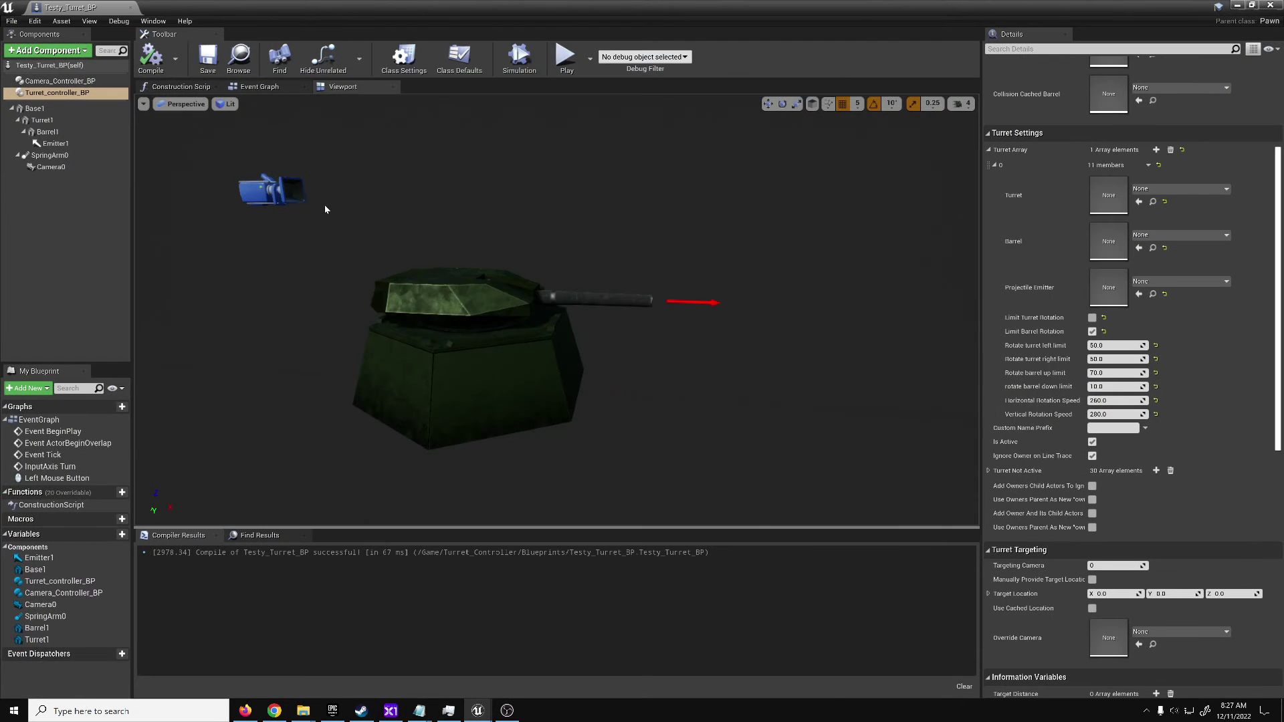
pyautogui.click(49, 156)
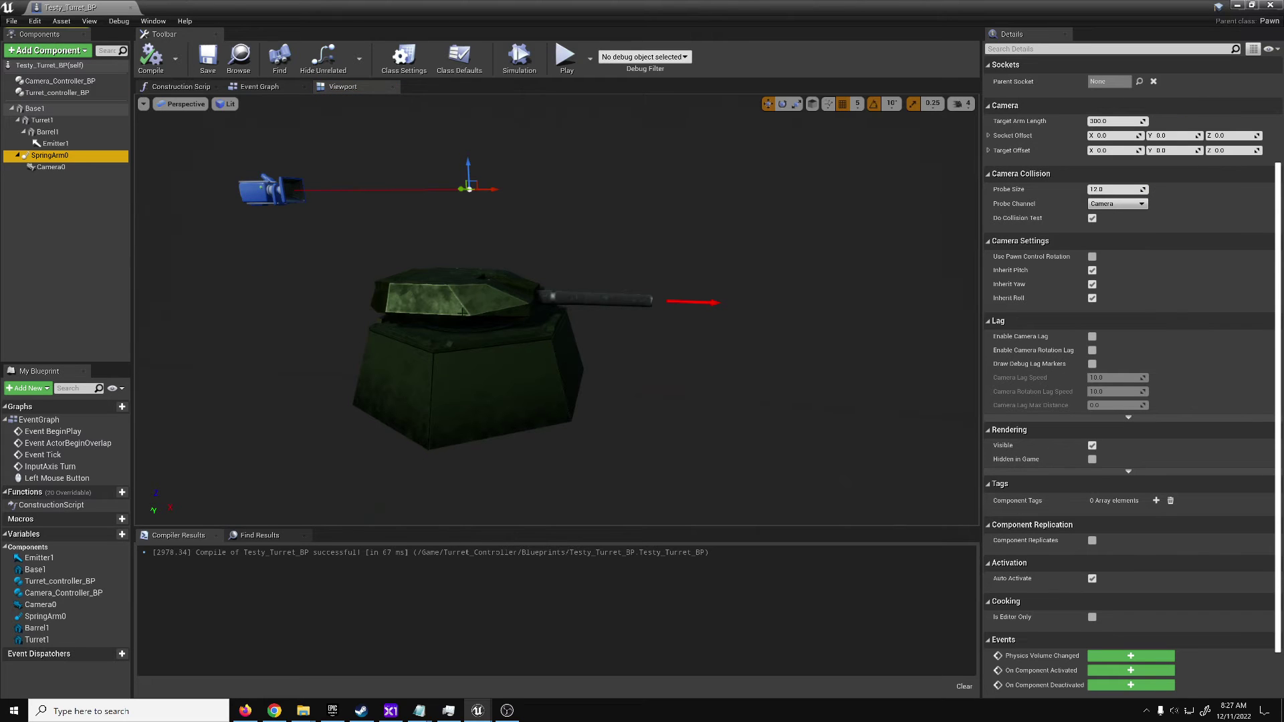
pyautogui.moveTo(500, 307); pyautogui.dragTo(382, 249, button='right')
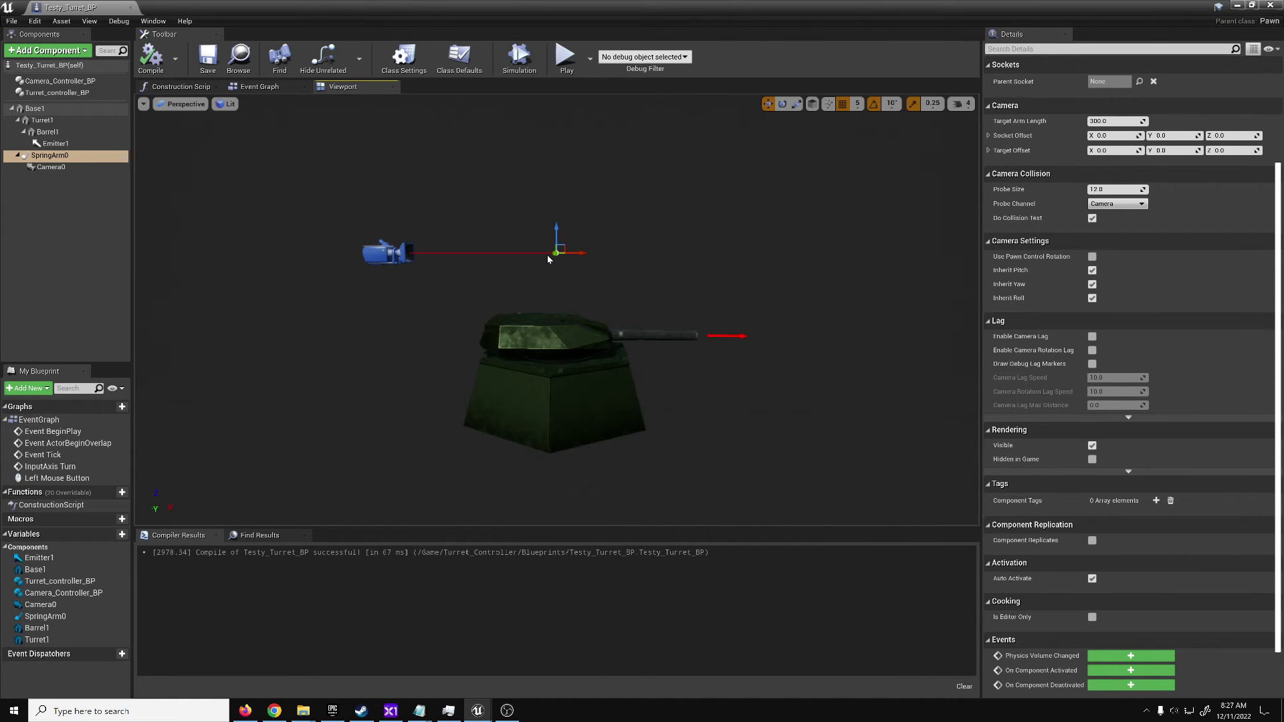
pyautogui.moveTo(585, 263); pyautogui.dragTo(536, 301)
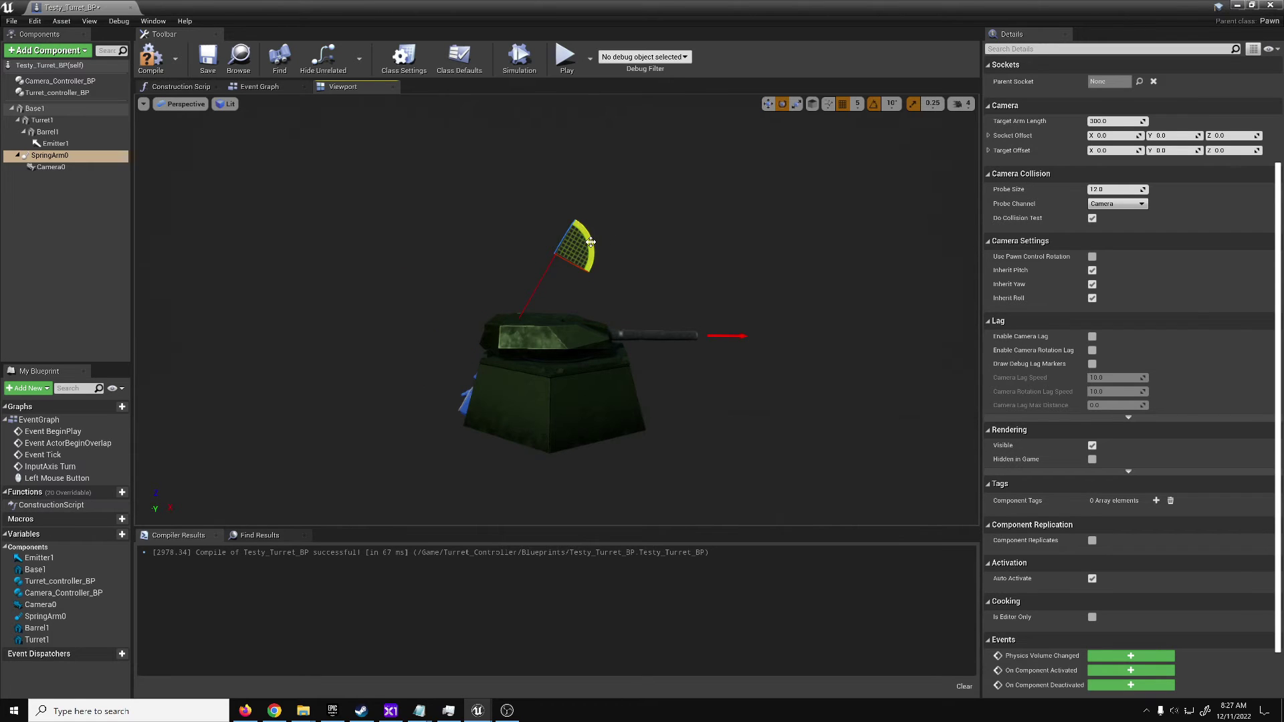
pyautogui.moveTo(590, 242)
pyautogui.mouseDown()
pyautogui.moveTo(587, 221)
pyautogui.moveTo(595, 255)
pyautogui.mouseUp()
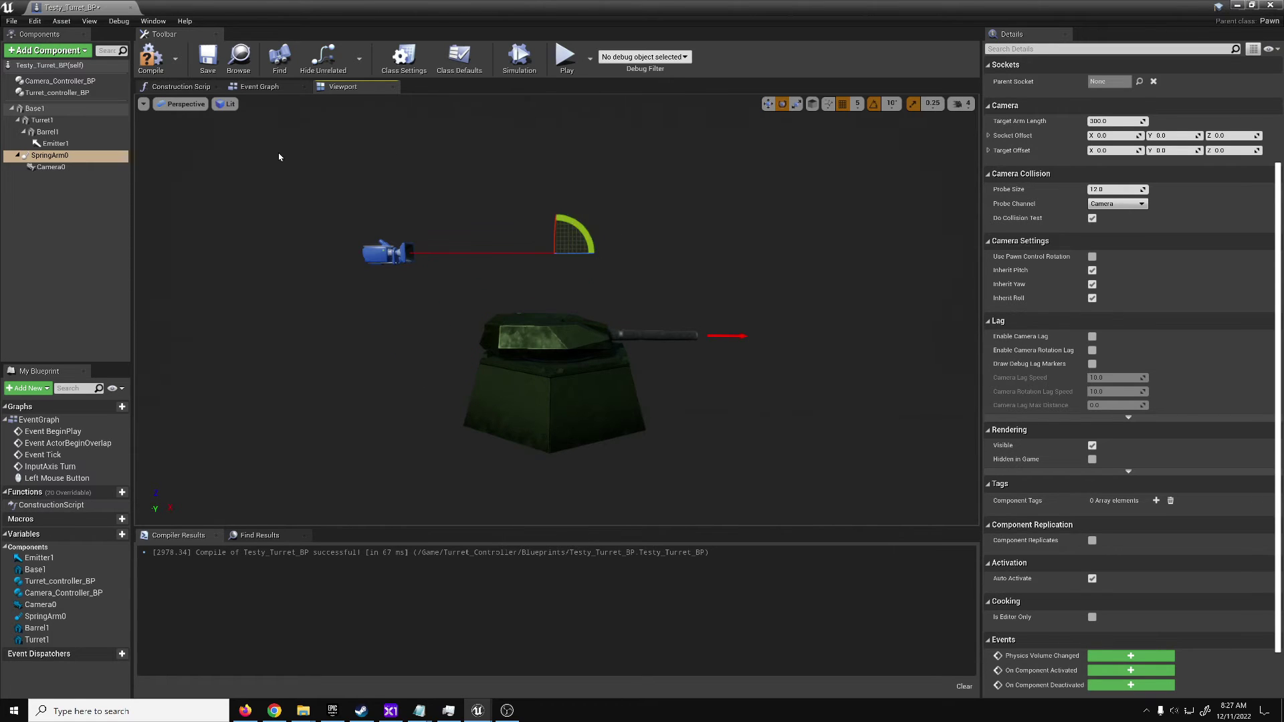
# Compile and save Testy_Turret_BP, inspect the turret and camera from behind, and return to the level.
pyautogui.click(150, 55)
pyautogui.click(205, 66)
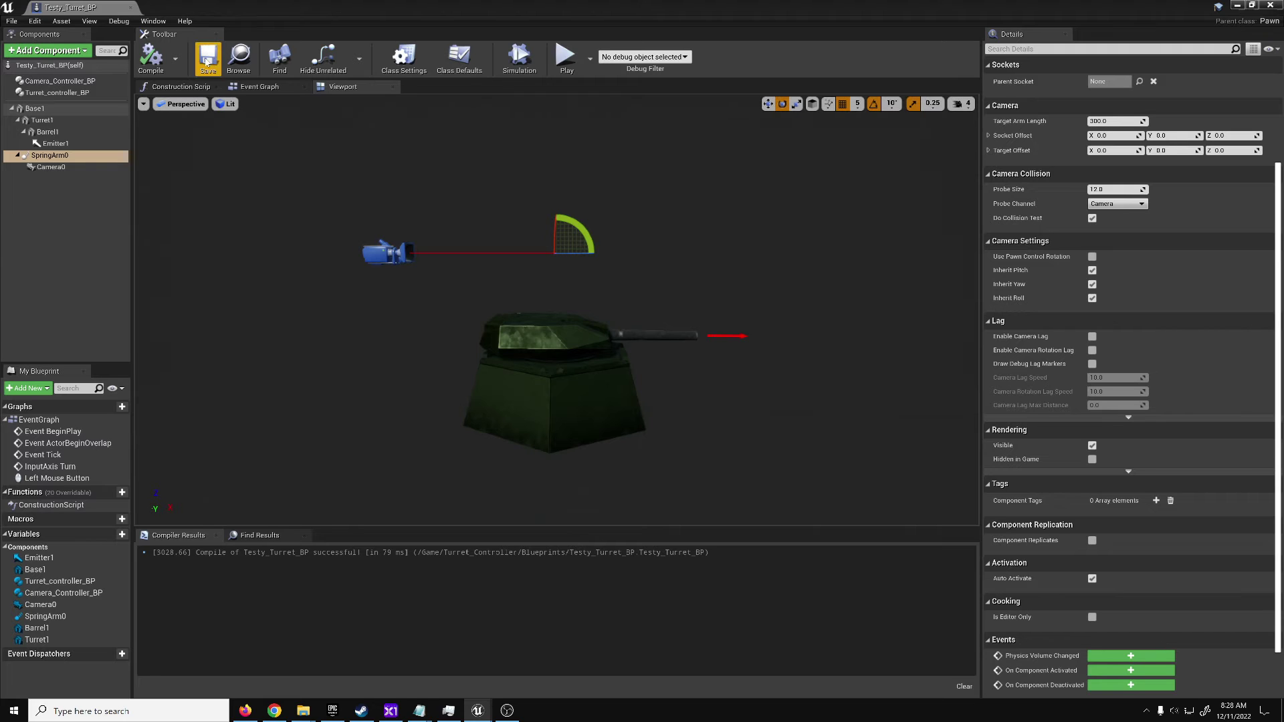
pyautogui.keyDown('alt'); pyautogui.moveTo(579, 186); pyautogui.dragTo(896, 214); pyautogui.keyUp('alt')
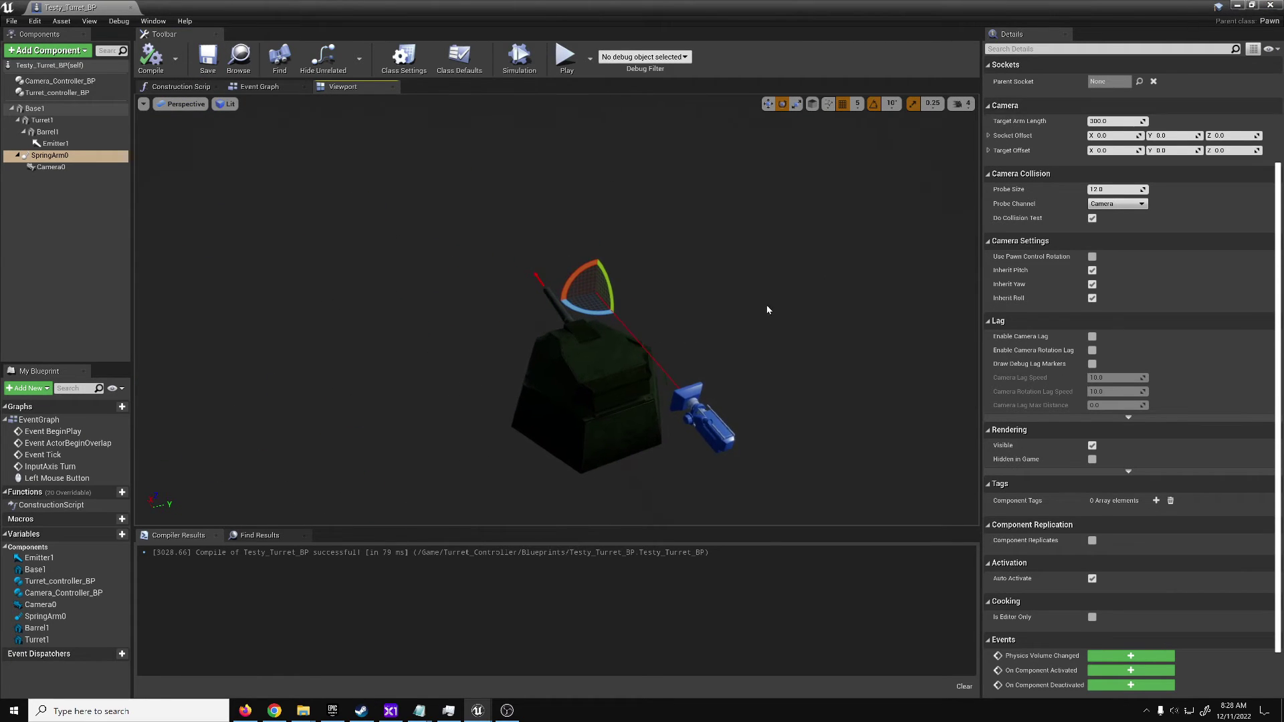
pyautogui.moveTo(735, 325); pyautogui.dragTo(1248, 25)
pyautogui.click(1269, 5)
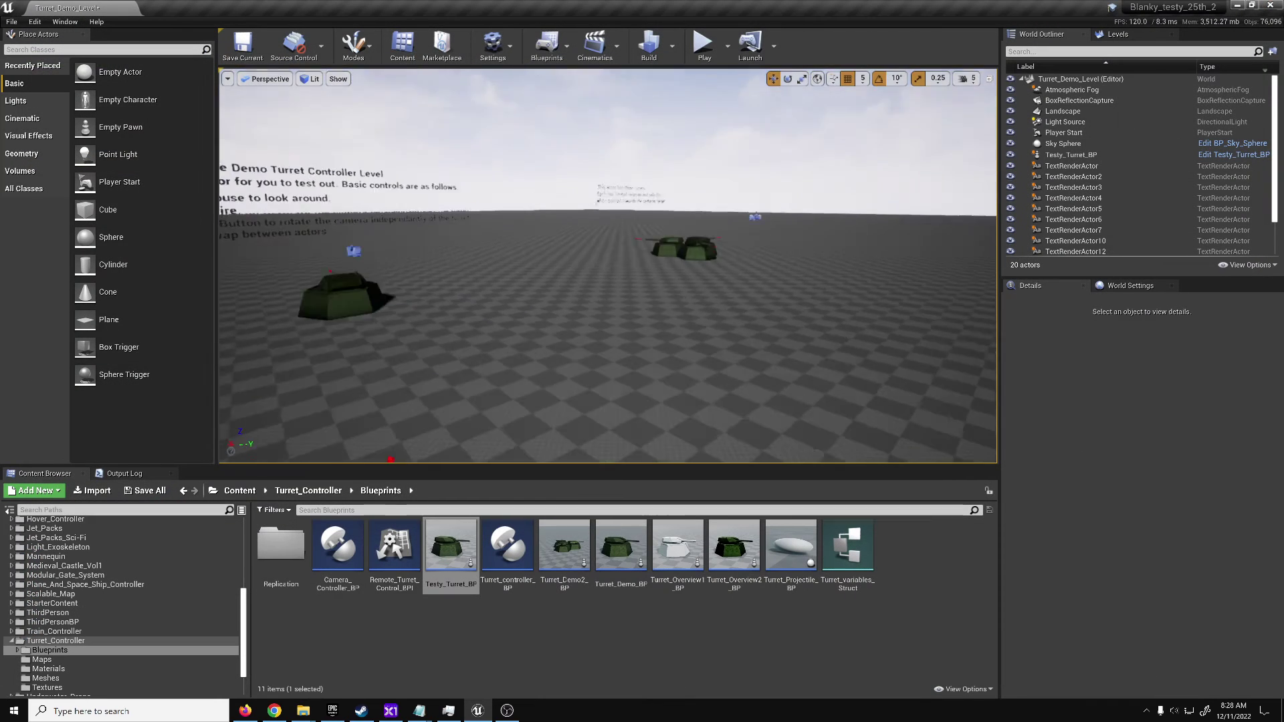
# Reset Auto Possess Player to default on the placed Testy_Turret_BP and set it to Player 0 on Turret_Demo2_BP.
pyautogui.moveTo(648, 281); pyautogui.dragTo(647, 325, button='right')
pyautogui.click(589, 435)
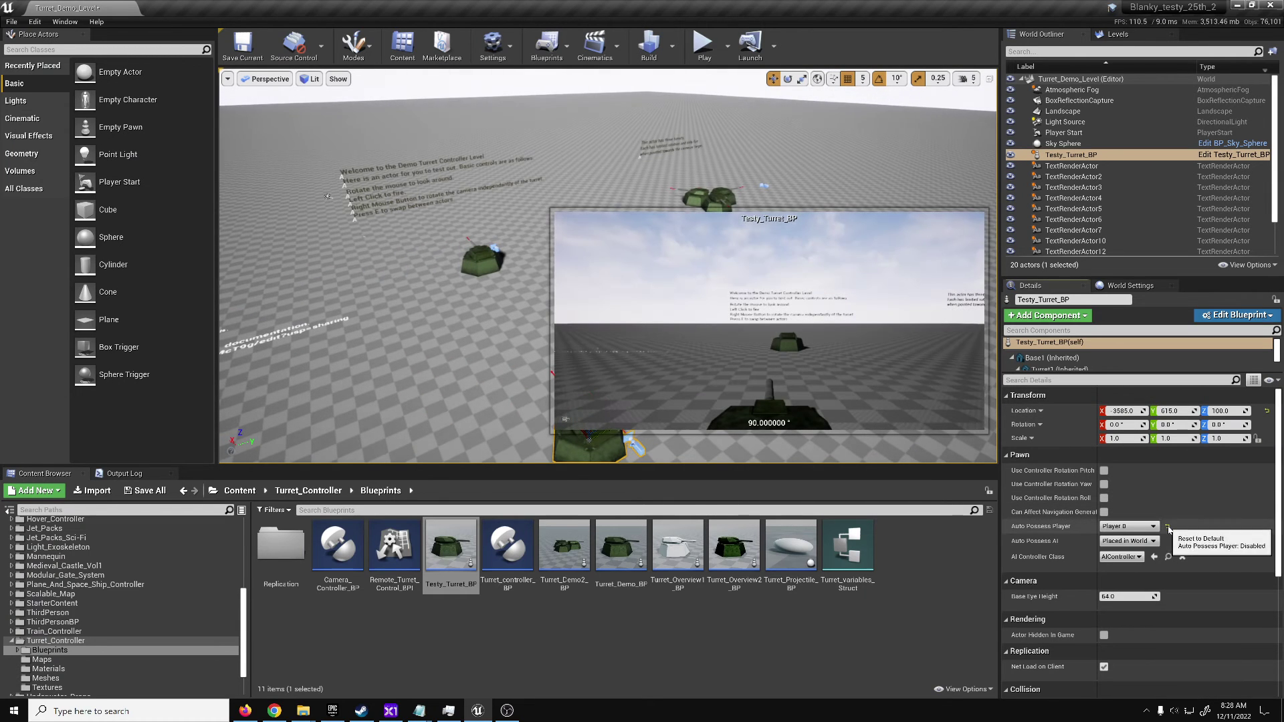
pyautogui.click(1167, 526)
pyautogui.click(709, 197)
pyautogui.moveTo(708, 198); pyautogui.dragTo(688, 198, button='right')
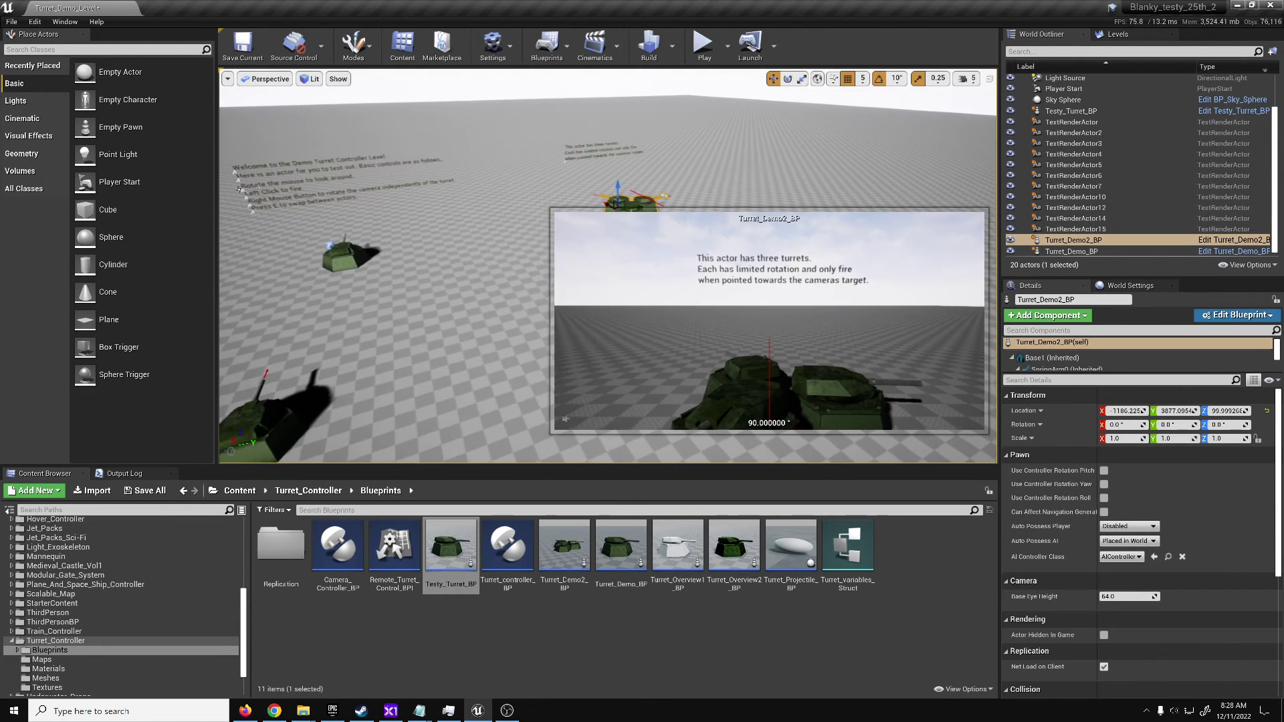
pyautogui.click(1128, 526)
pyautogui.click(1118, 545)
# Play the level as Turret_Demo2_BP to test its three turrets' aiming and firing, and end the session.
pyautogui.click(703, 44)
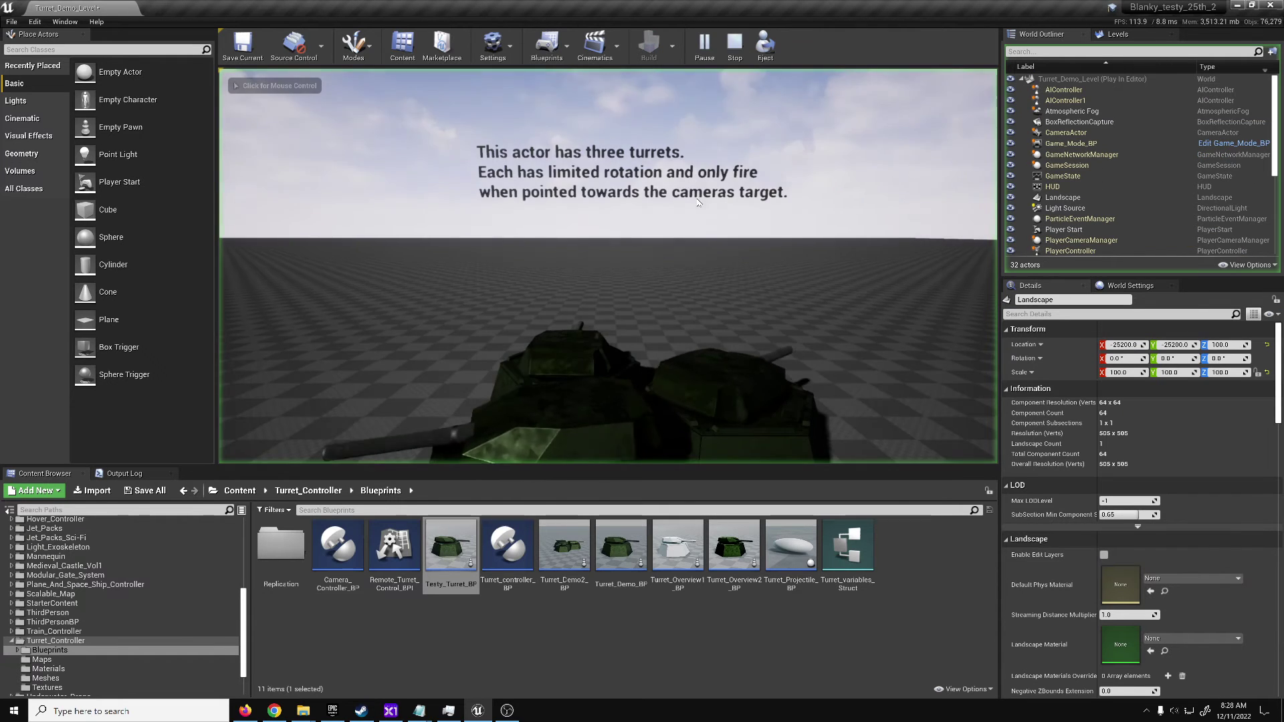
pyautogui.click(697, 202)
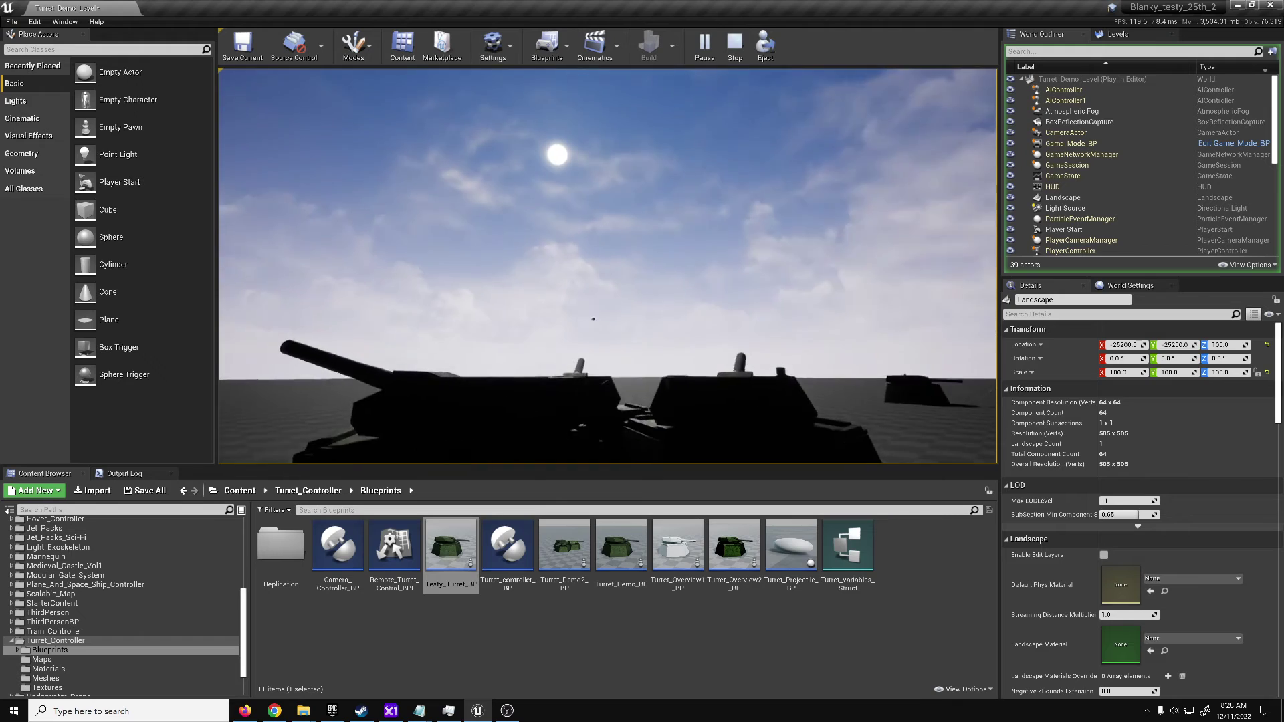
pyautogui.press('Escape')
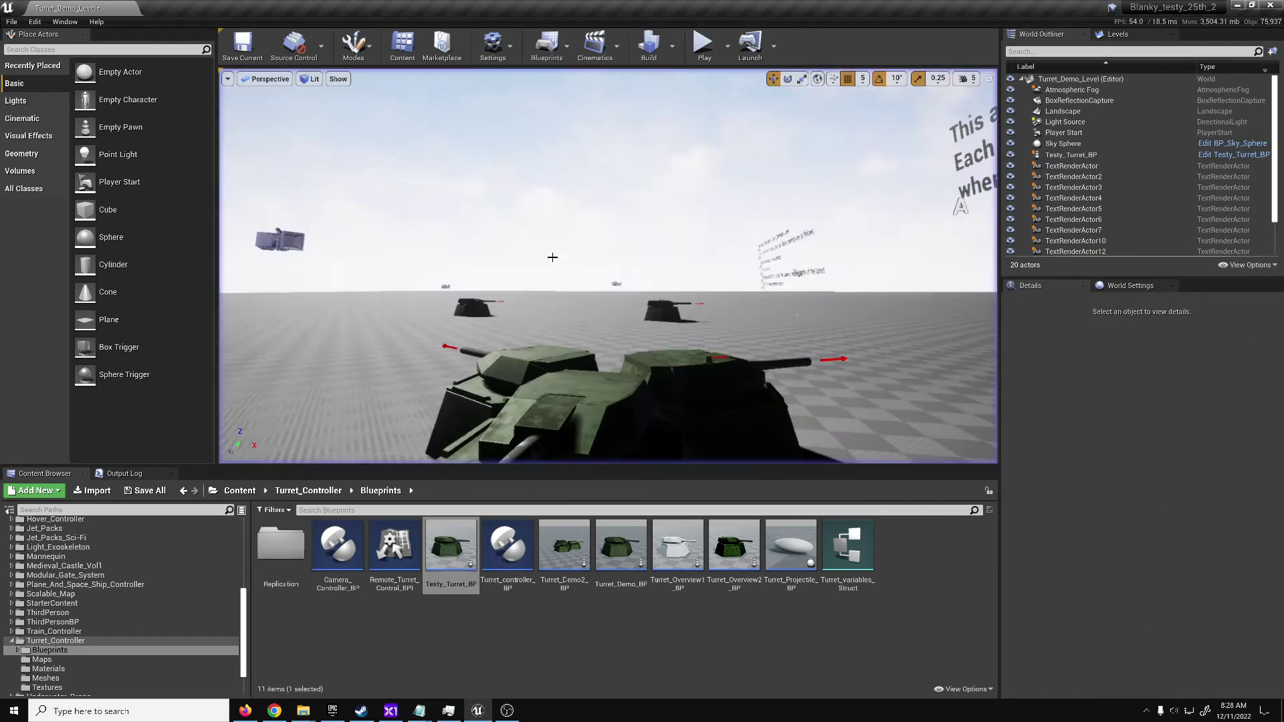
# Open the blueprint of the three-turret Turret_Demo2_BP actor from the level and show its 3D component view.
pyautogui.moveTo(556, 259); pyautogui.dragTo(593, 256, button='right')
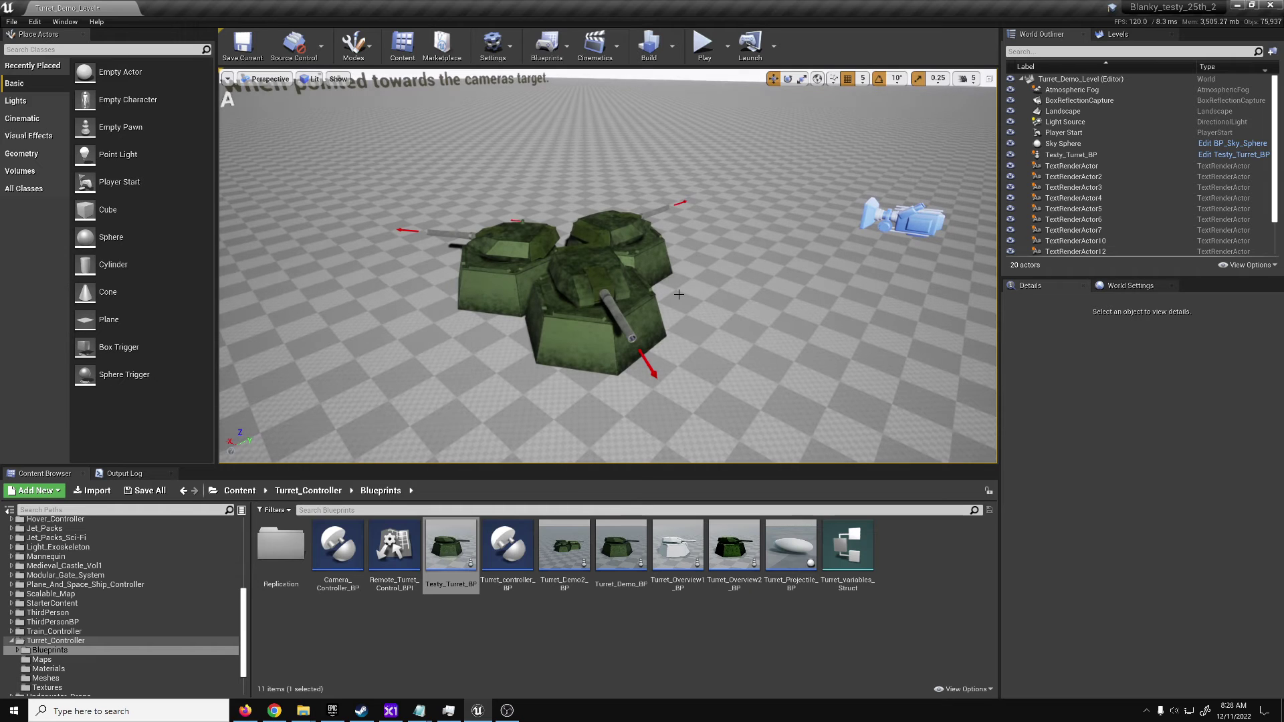
pyautogui.click(601, 288)
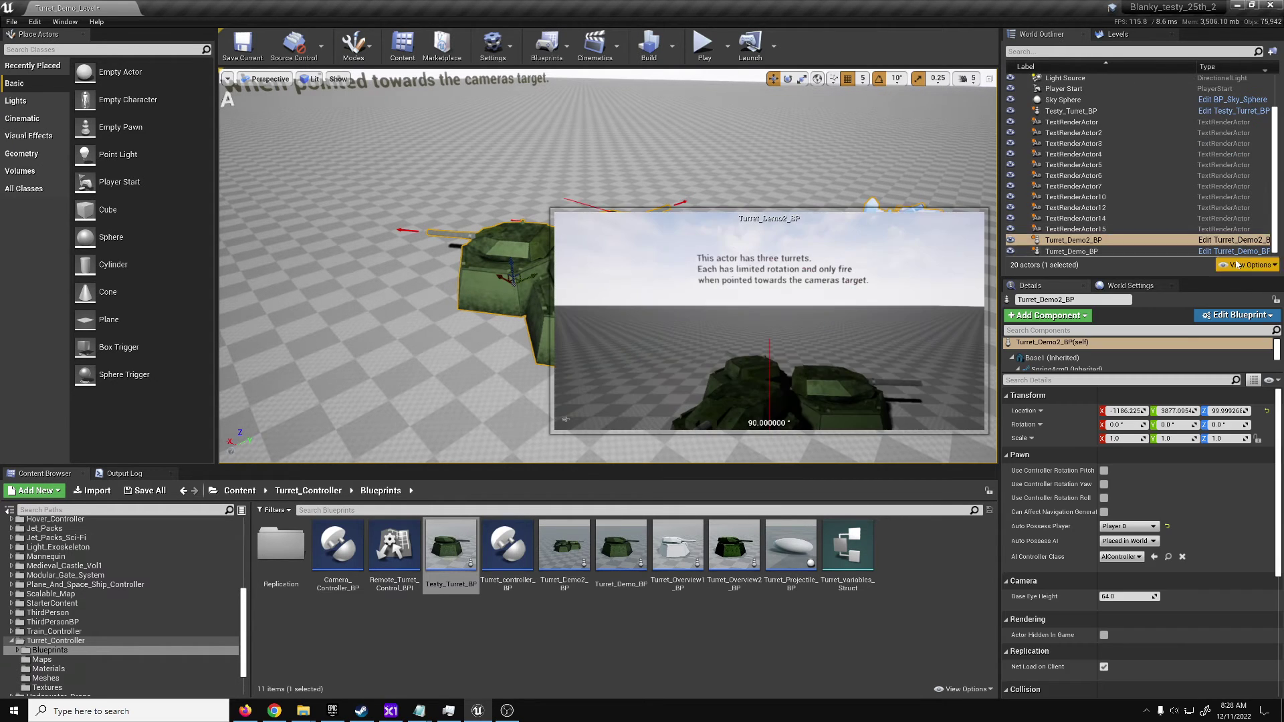
pyautogui.click(1215, 240)
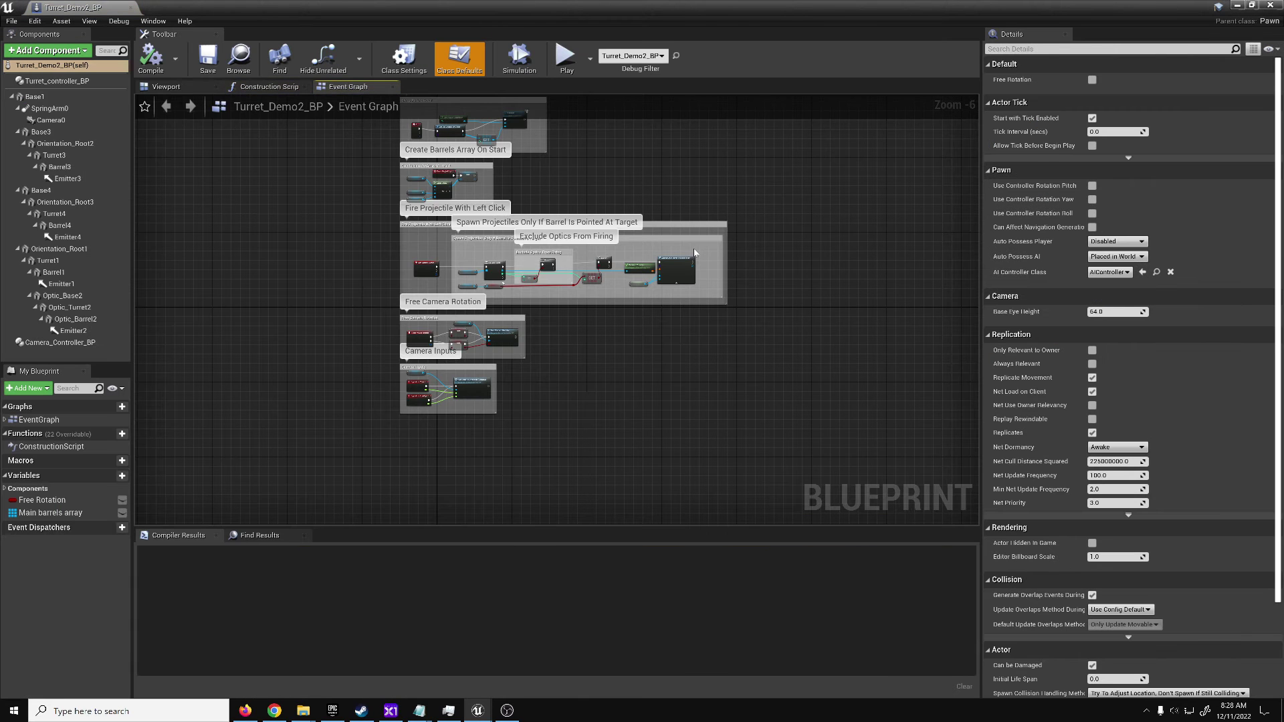
pyautogui.click(164, 87)
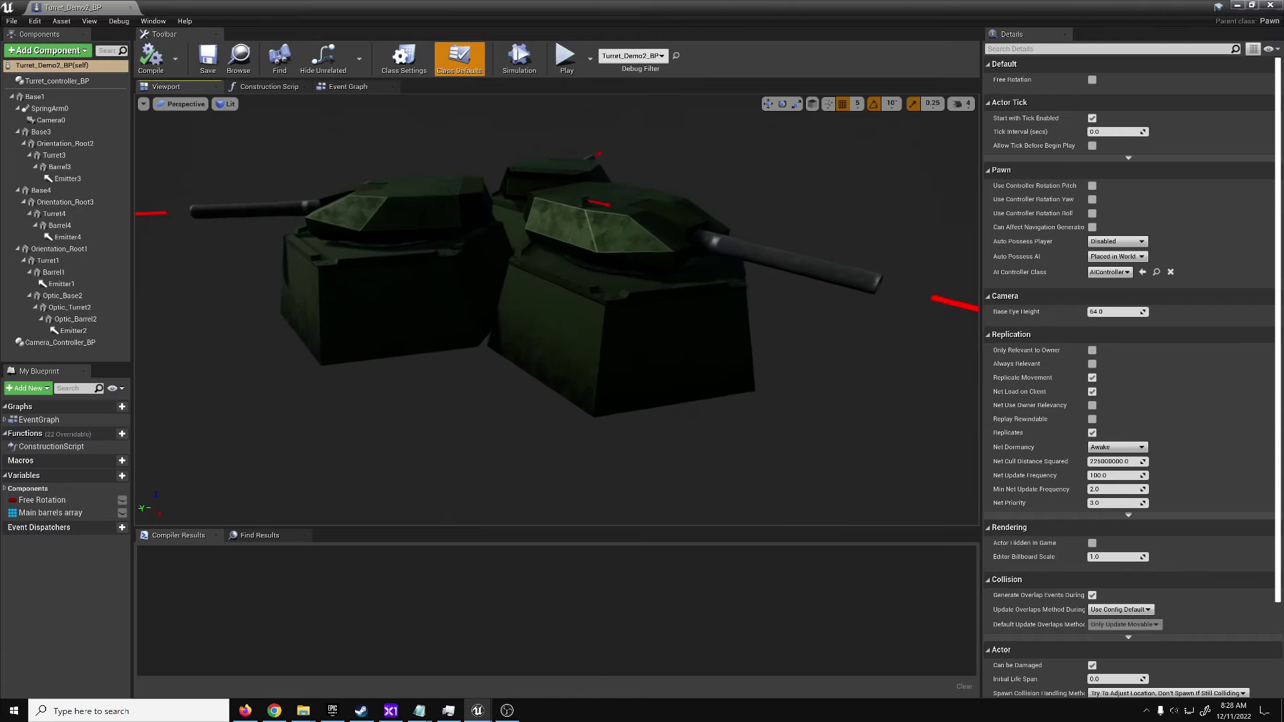
# Examine how the Base1, Barrel1 and optic components and the Base3, Turret3, Barrel3 and Emitter3 parts are arranged in Turret_Demo2_BP.
pyautogui.click(543, 308)
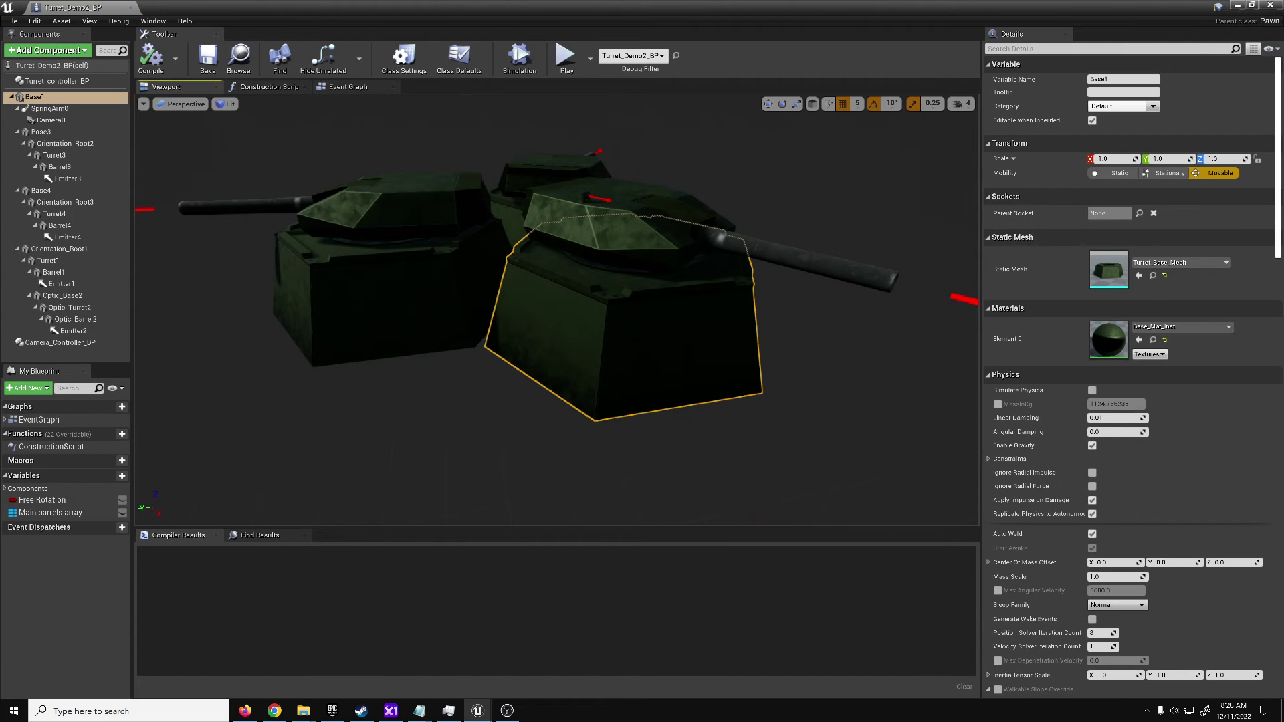
pyautogui.click(585, 199)
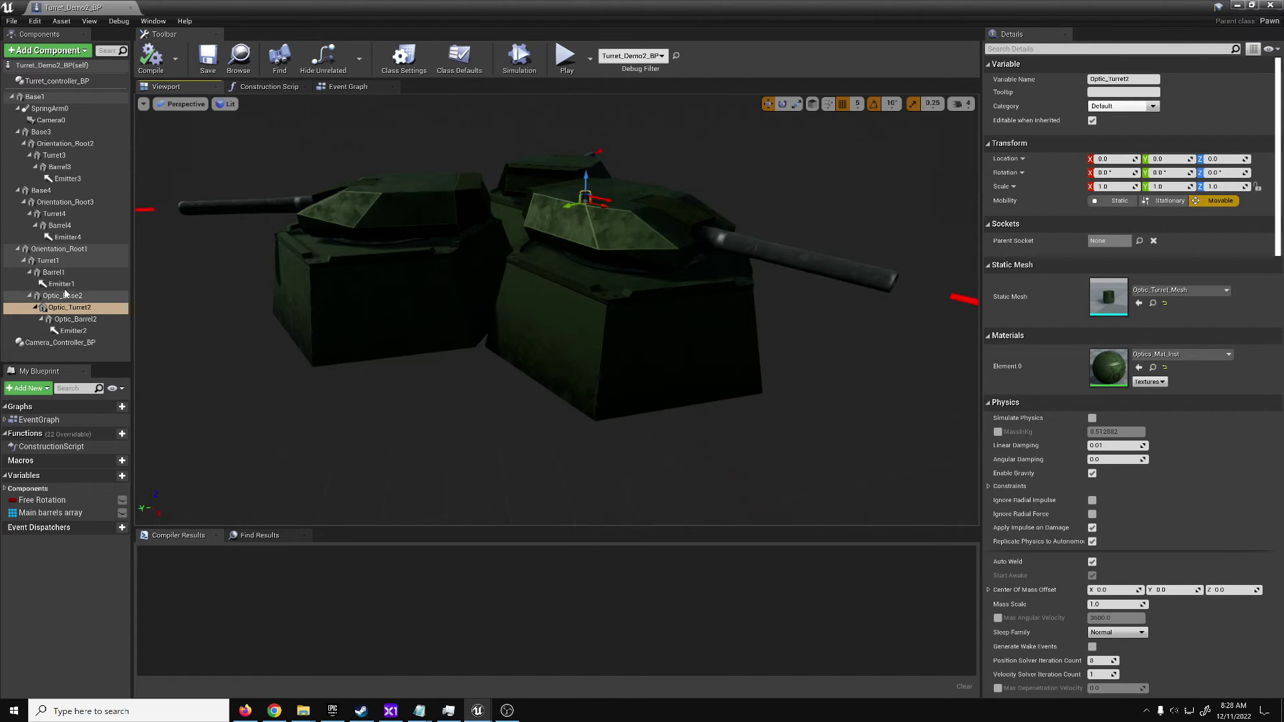
pyautogui.click(54, 273)
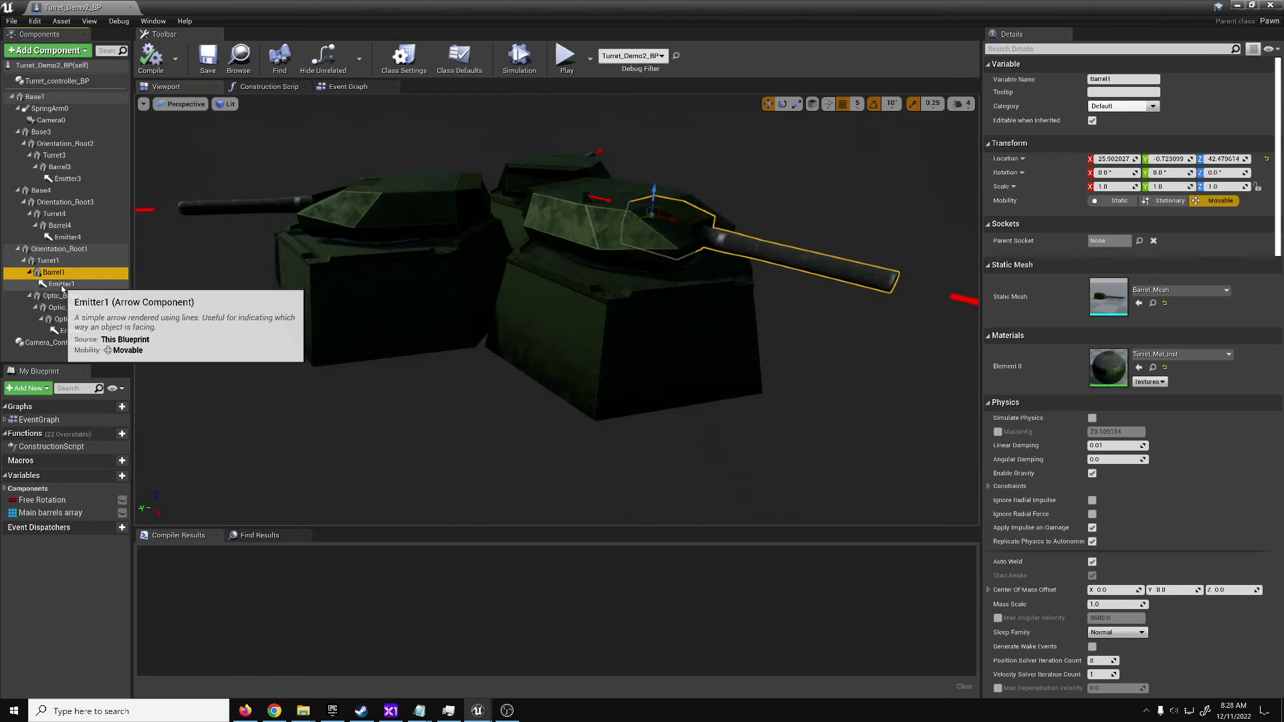
pyautogui.click(61, 295)
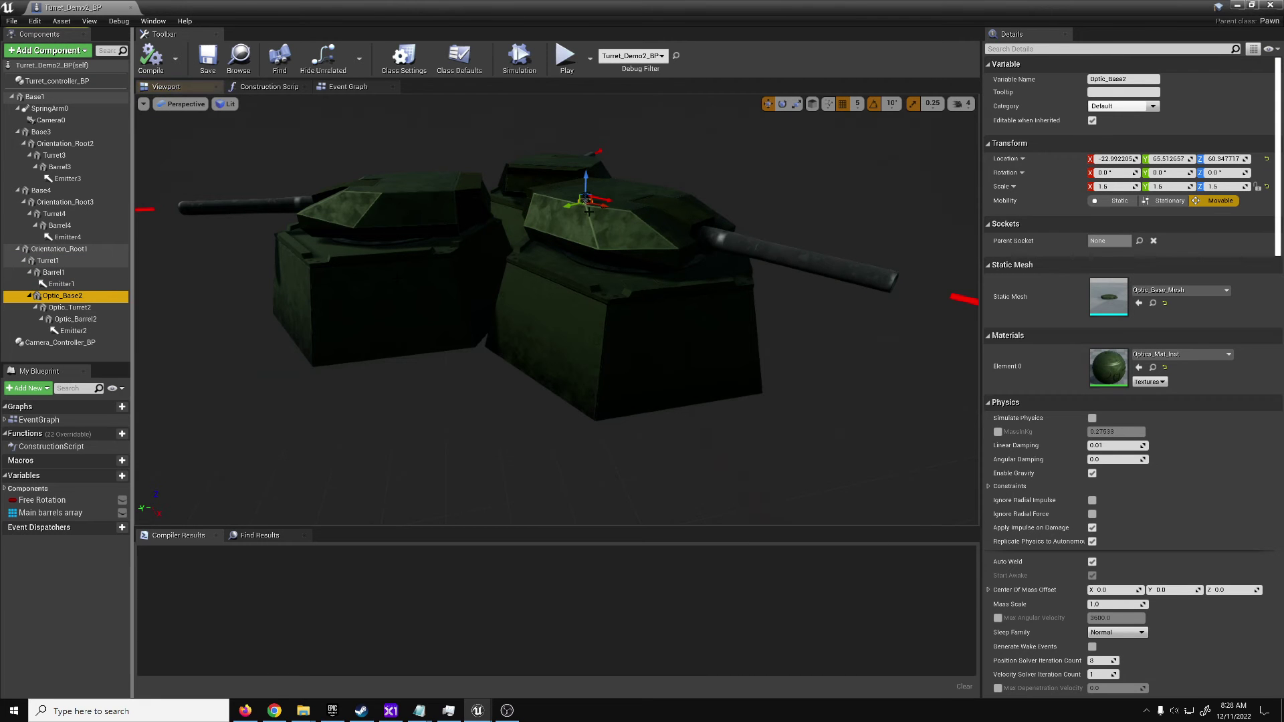
pyautogui.click(84, 332)
pyautogui.click(391, 301)
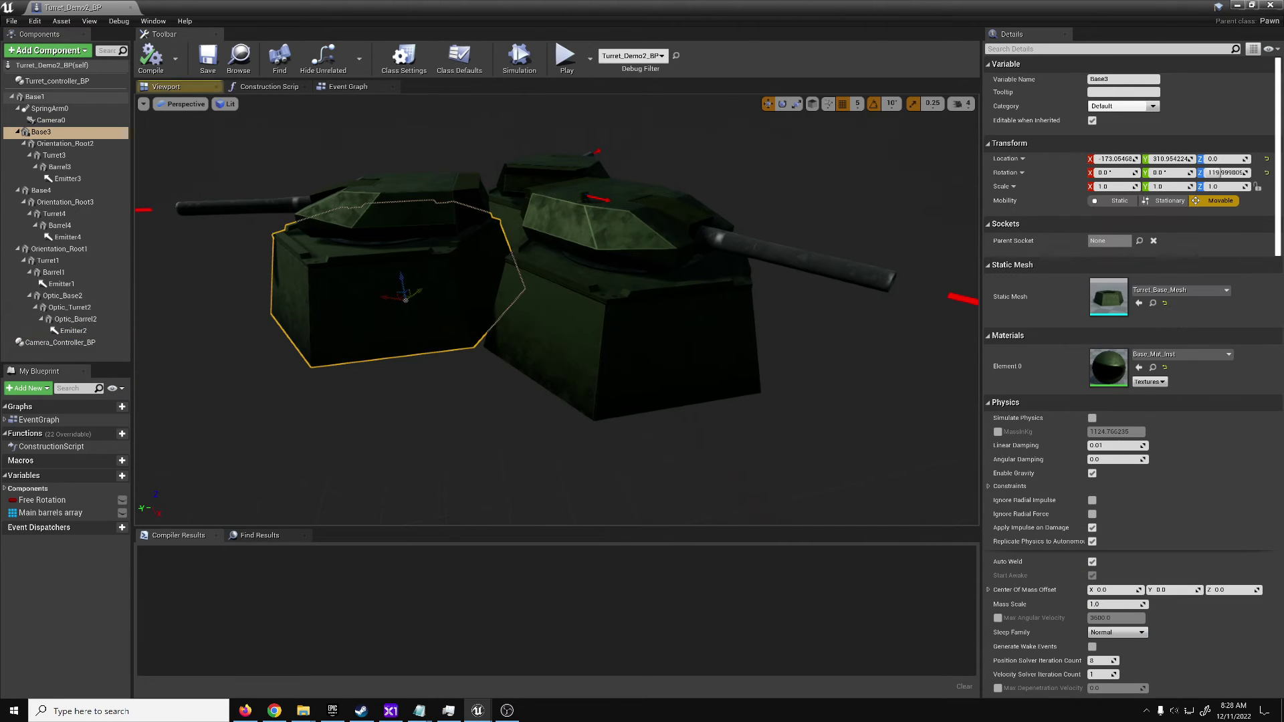
pyautogui.click(54, 156)
pyautogui.click(60, 168)
pyautogui.click(71, 180)
pyautogui.moveTo(314, 370)
pyautogui.mouseDown(button='right')
pyautogui.moveTo(281, 371)
pyautogui.moveTo(347, 354)
pyautogui.moveTo(315, 371)
pyautogui.mouseUp(button='right')
# Select Turret_controller_BP in Turret_Demo2_BP and locate its Turret Array entries.
pyautogui.click(44, 81)
pyautogui.scroll(-5, 1038, 347)
pyautogui.scroll(-6, 1038, 347)
pyautogui.scroll(5, 1079, 344)
pyautogui.click(990, 165)
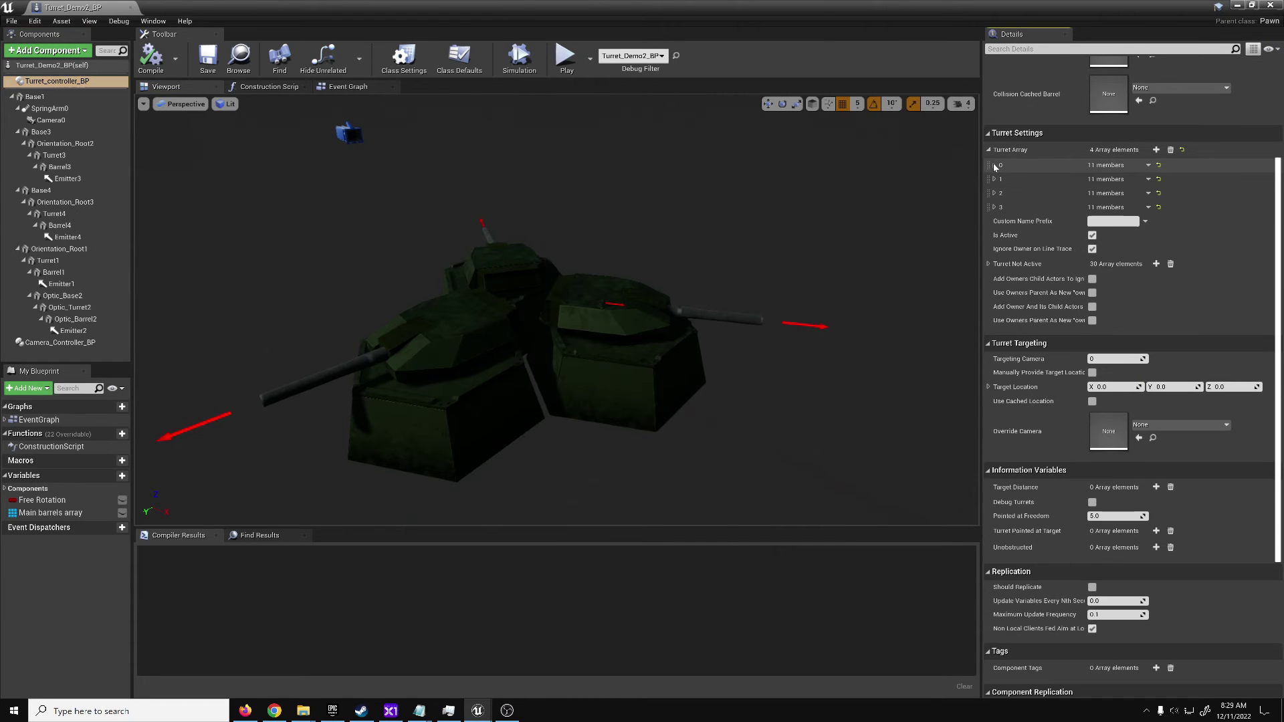
# Add two extra elements to the Turret Array and delete both of them.
pyautogui.click(1155, 150)
pyautogui.click(1155, 150)
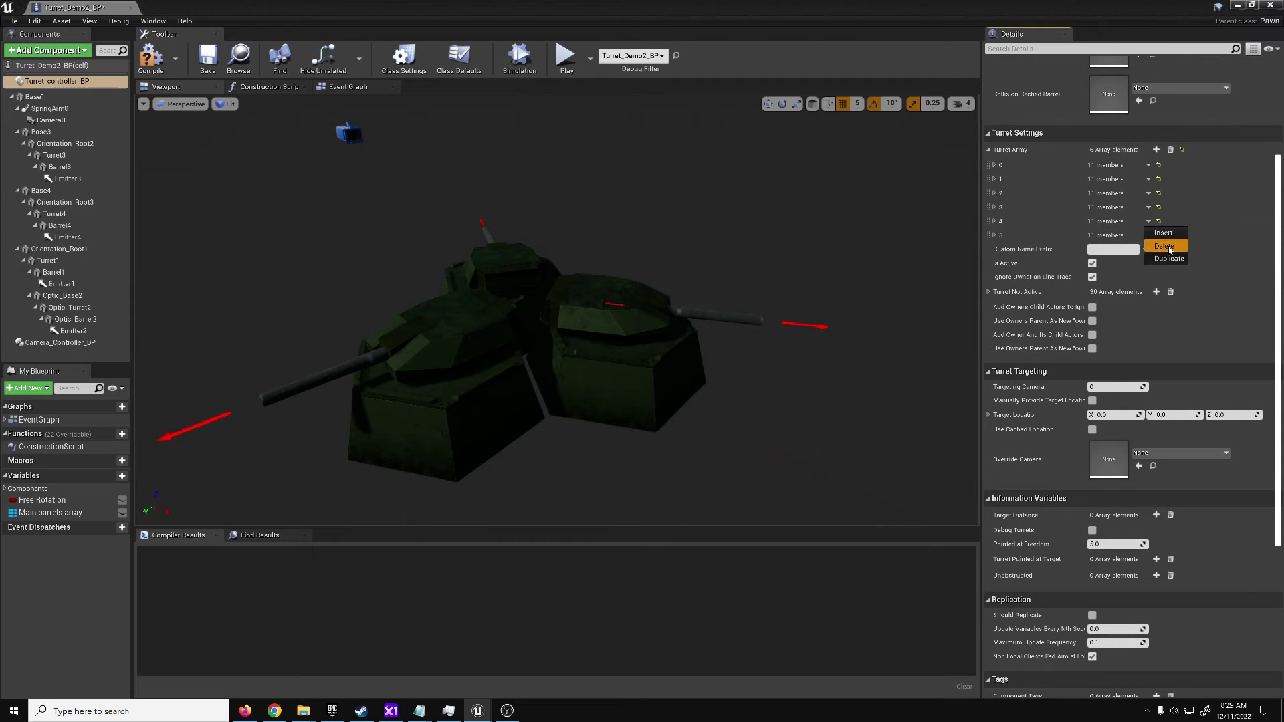
pyautogui.click(1164, 245)
pyautogui.click(1148, 221)
pyautogui.click(1164, 246)
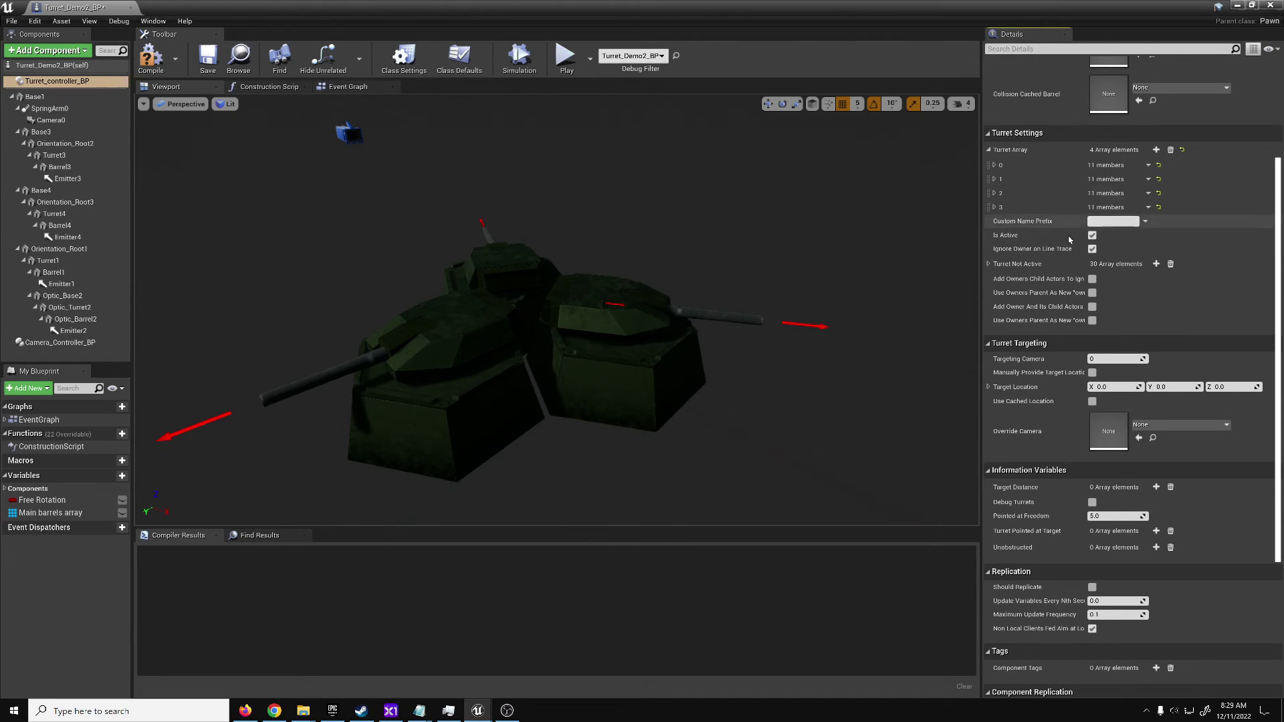
# Examine the rotation limits and speeds of Turret Array elements 1 and 2.
pyautogui.click(994, 180)
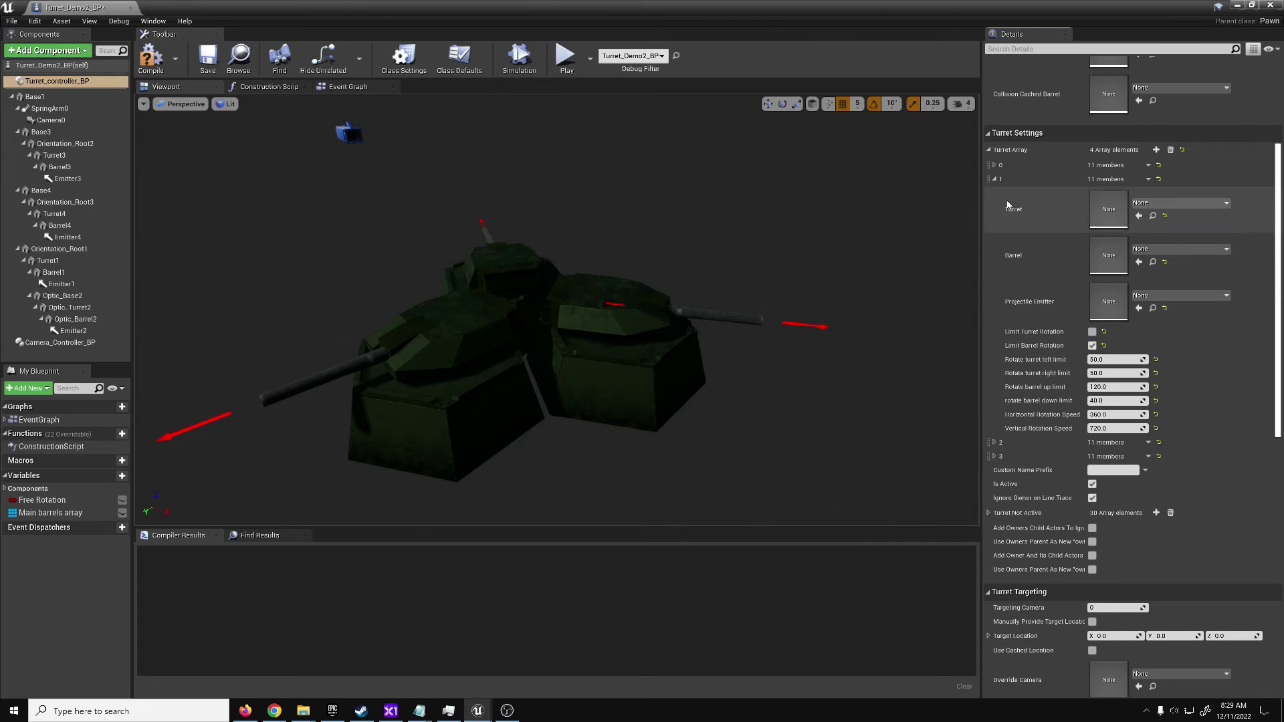
pyautogui.click(994, 442)
pyautogui.scroll(-5, 1094, 514)
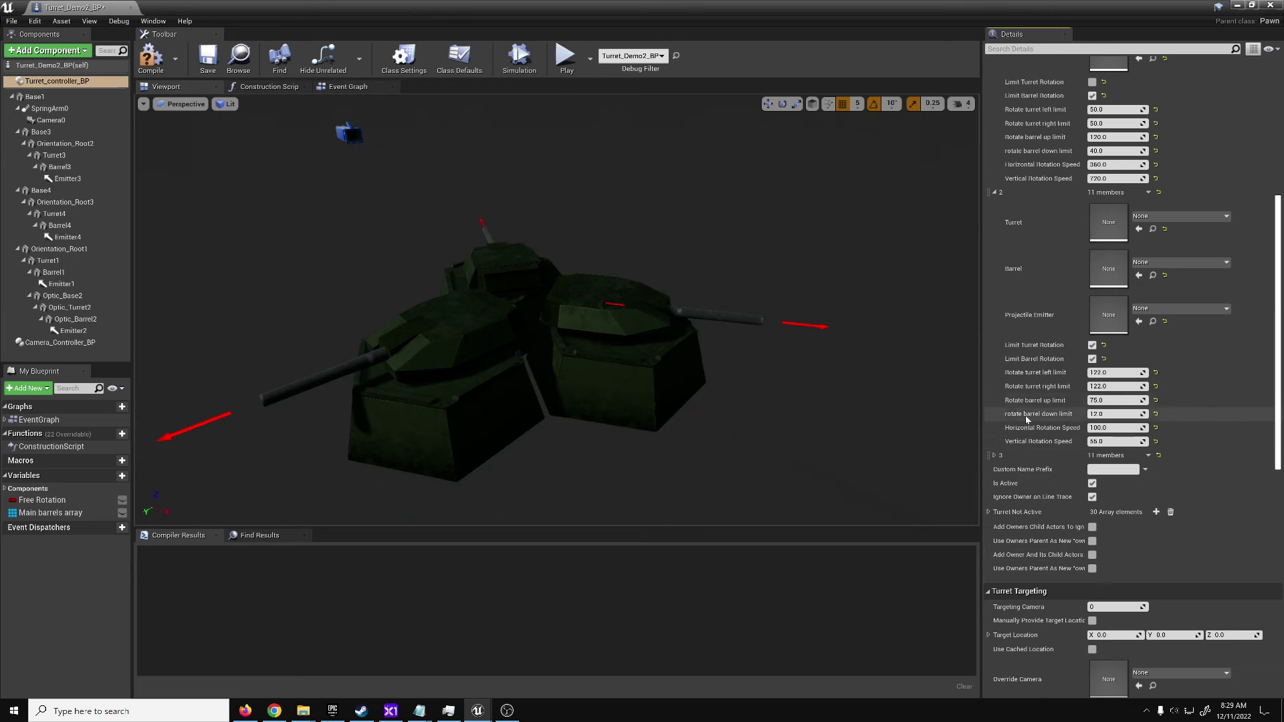
# Examine the spacing and facing of the three turrets from above in the 3D view, focusing on Base1 and Base3.
pyautogui.keyDown('alt'); pyautogui.moveTo(755, 307); pyautogui.dragTo(571, 438); pyautogui.keyUp('alt')
pyautogui.click(646, 420)
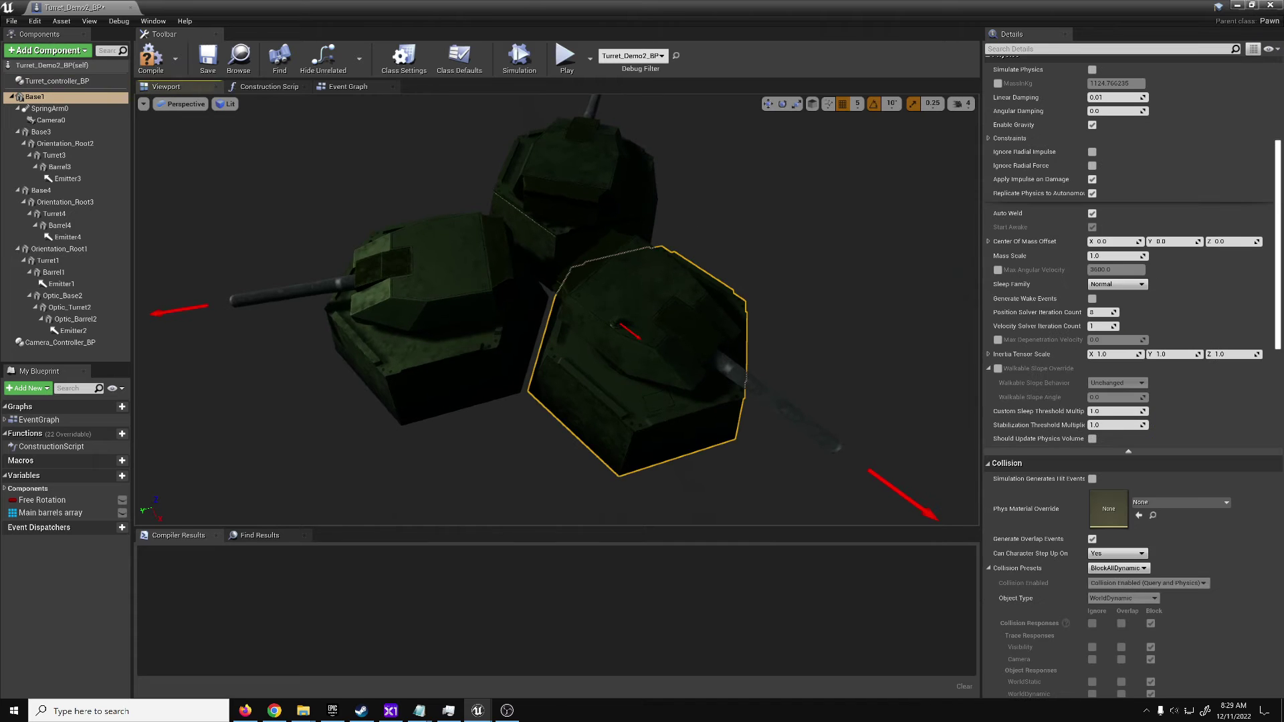
pyautogui.press('f')
pyautogui.moveTo(591, 152); pyautogui.dragTo(561, 114, button='right')
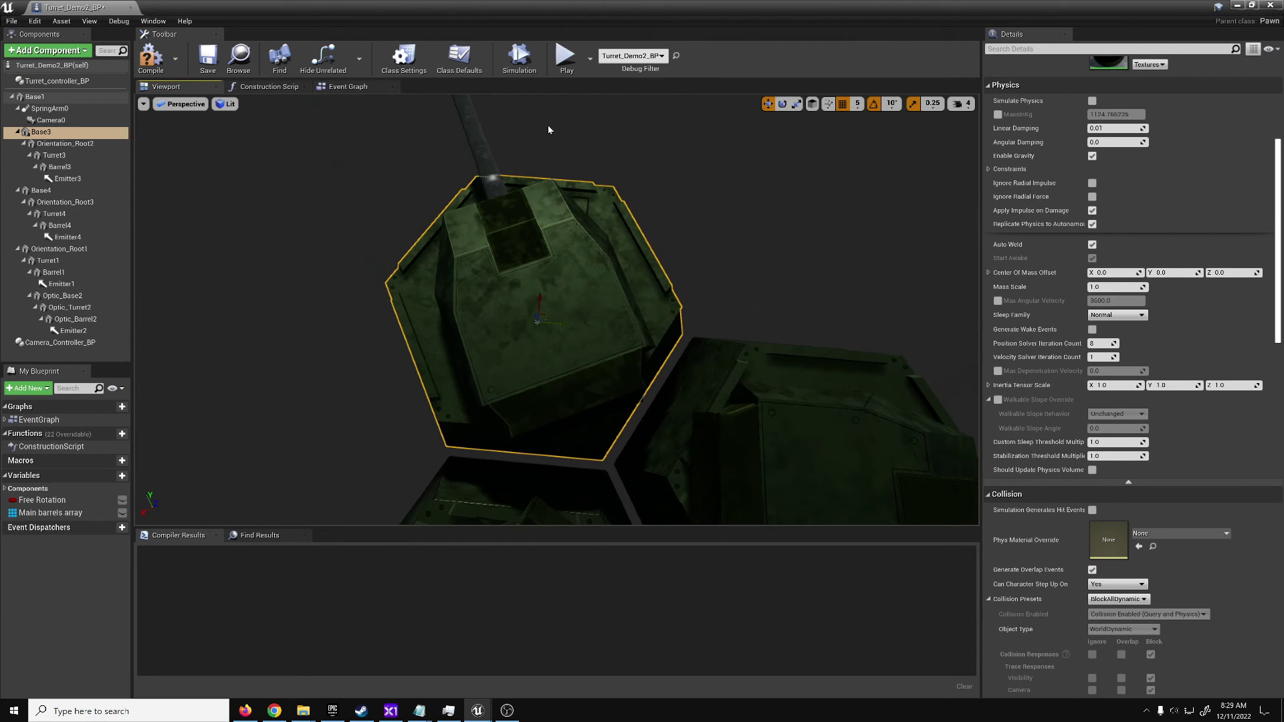
pyautogui.moveTo(542, 167); pyautogui.dragTo(541, 167)
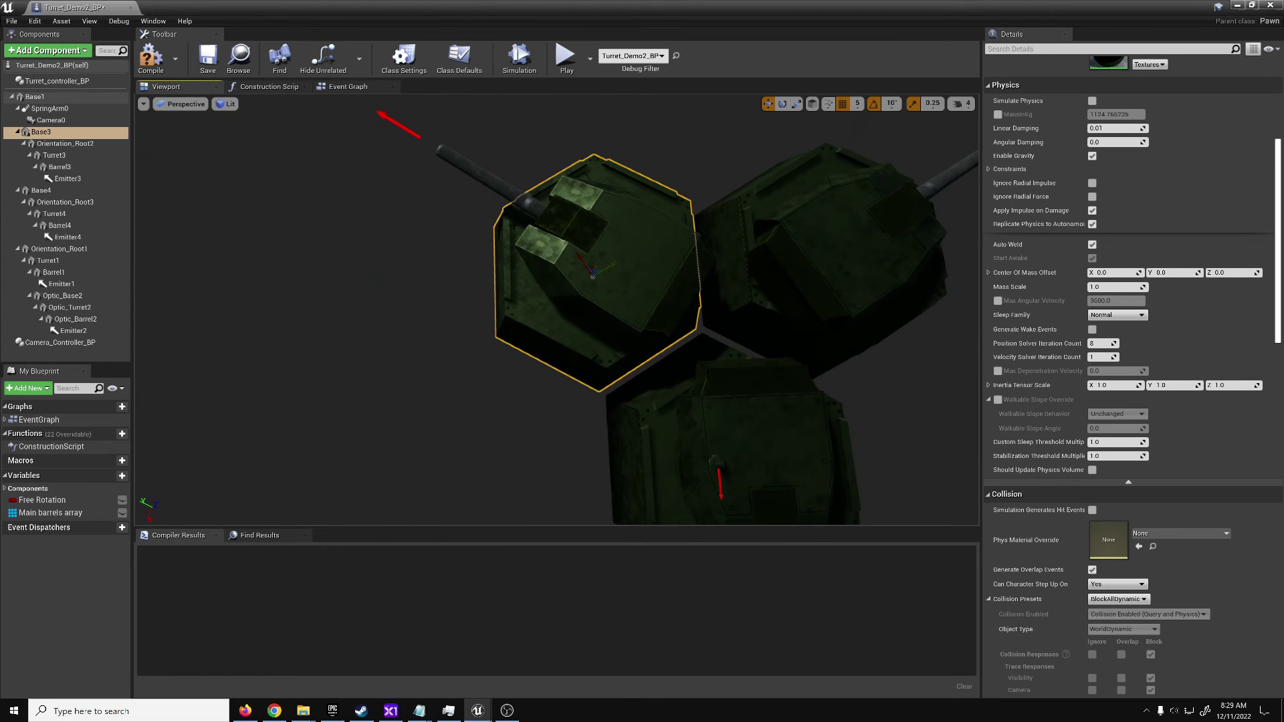
pyautogui.keyDown('alt'); pyautogui.moveTo(541, 167); pyautogui.dragTo(542, 168); pyautogui.keyUp('alt')
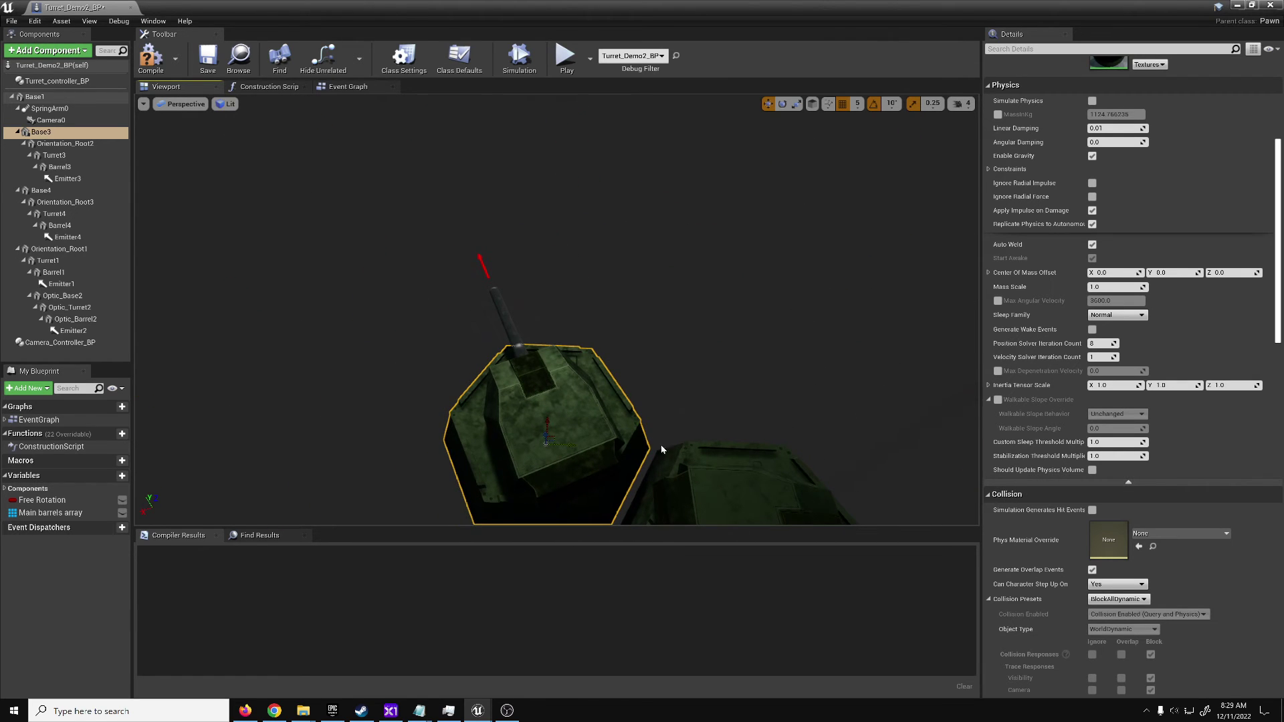
pyautogui.moveTo(664, 449); pyautogui.dragTo(714, 505, button='right')
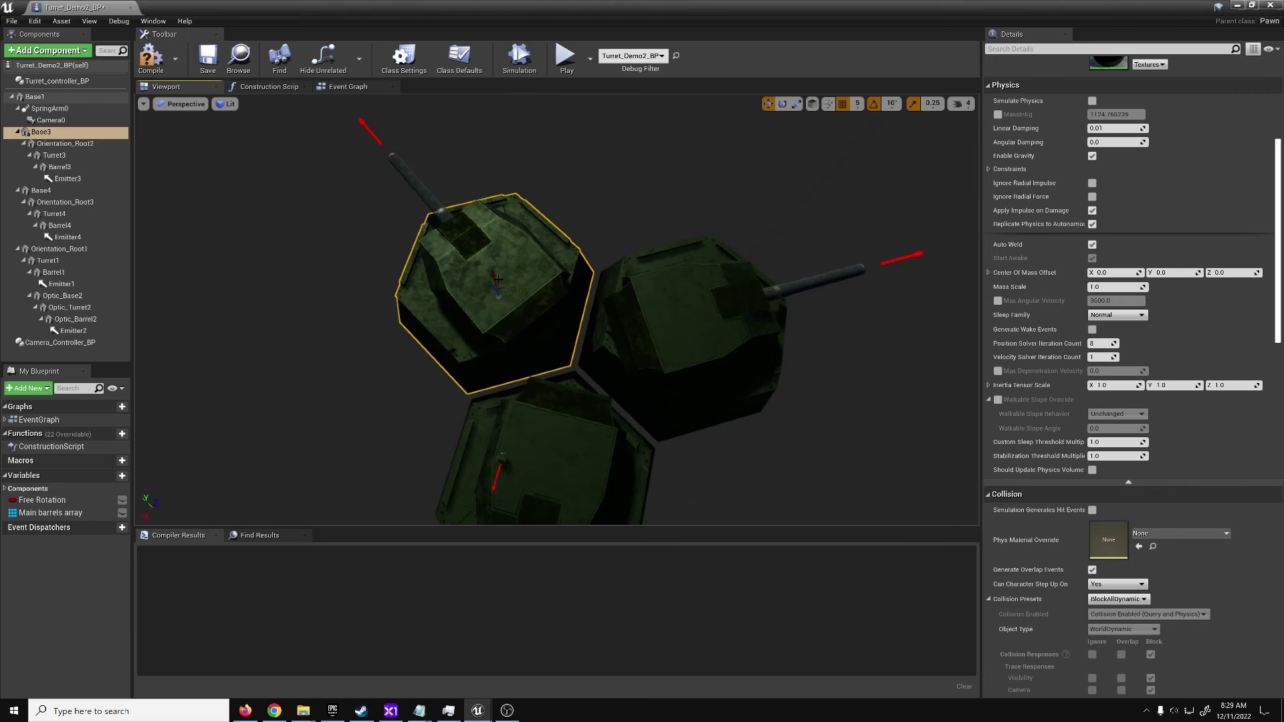
# Select Orientation_Root2 under Base3 and examine its transform, static mesh and other component properties.
pyautogui.moveTo(497, 293); pyautogui.dragTo(498, 293)
pyautogui.moveTo(565, 266); pyautogui.dragTo(564, 266)
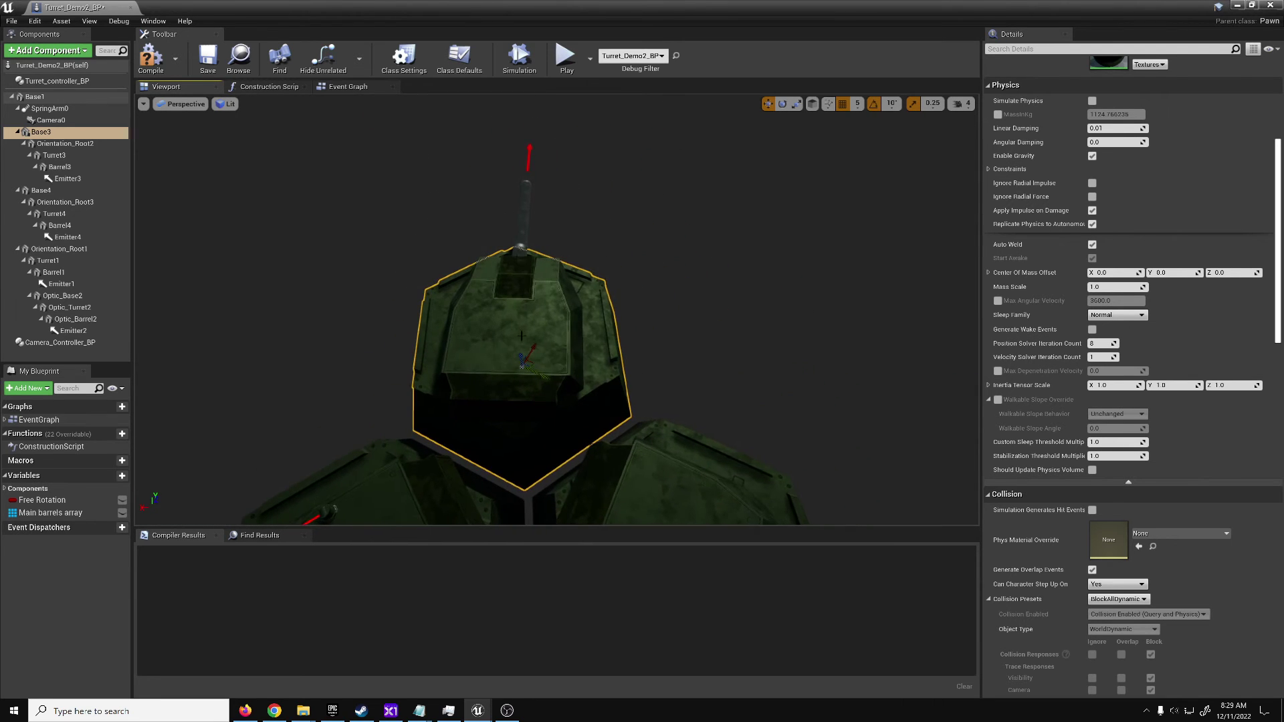
pyautogui.click(53, 144)
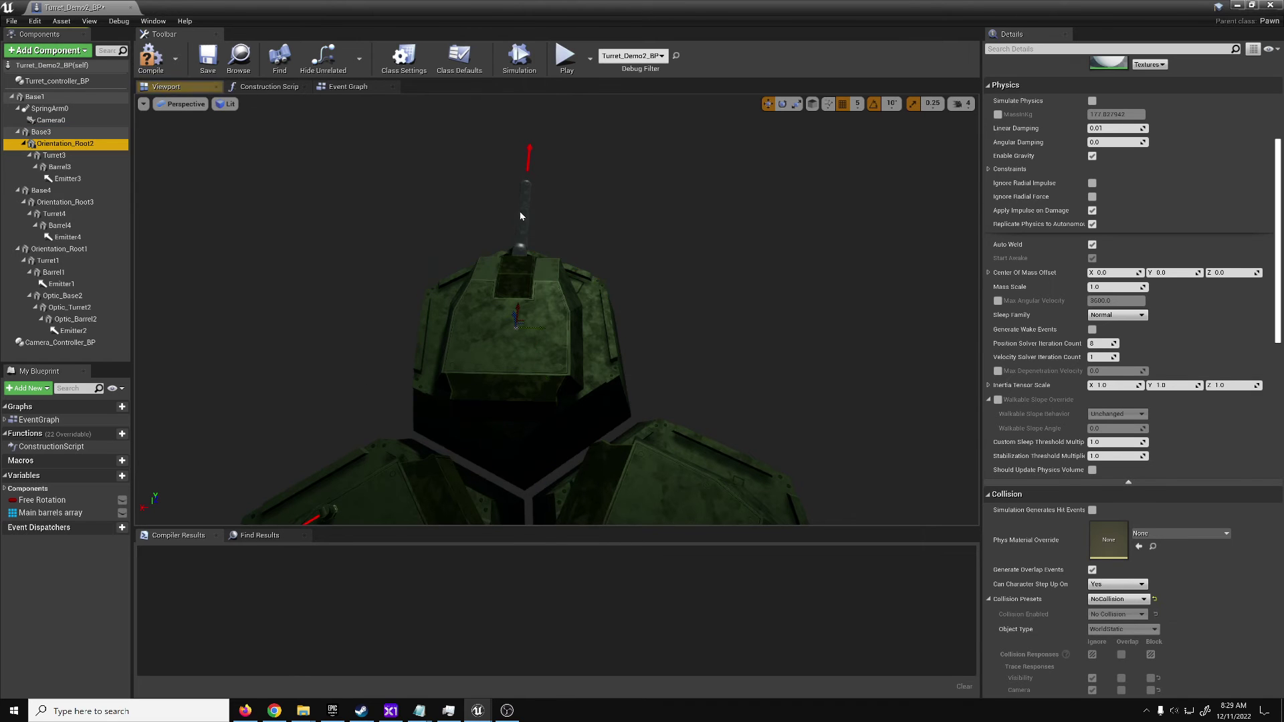
pyautogui.moveTo(722, 229); pyautogui.dragTo(722, 230)
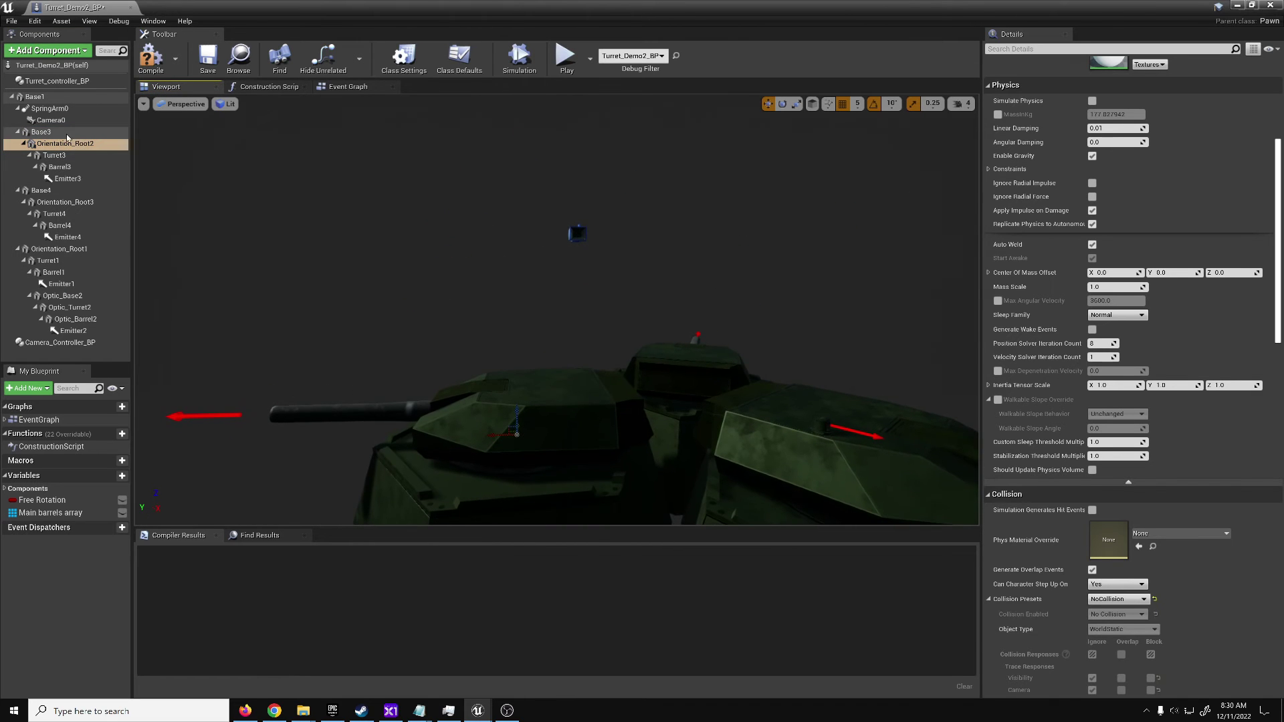
pyautogui.scroll(6, 1058, 221)
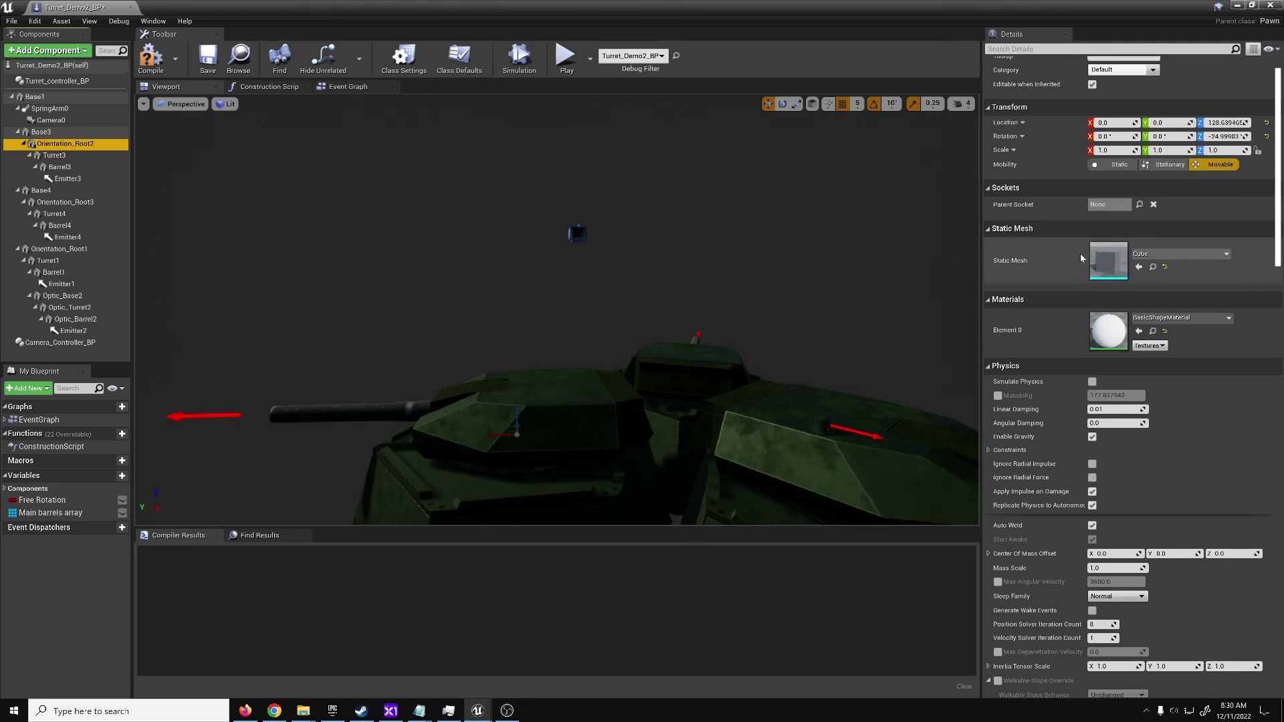
pyautogui.scroll(-5, 1121, 443)
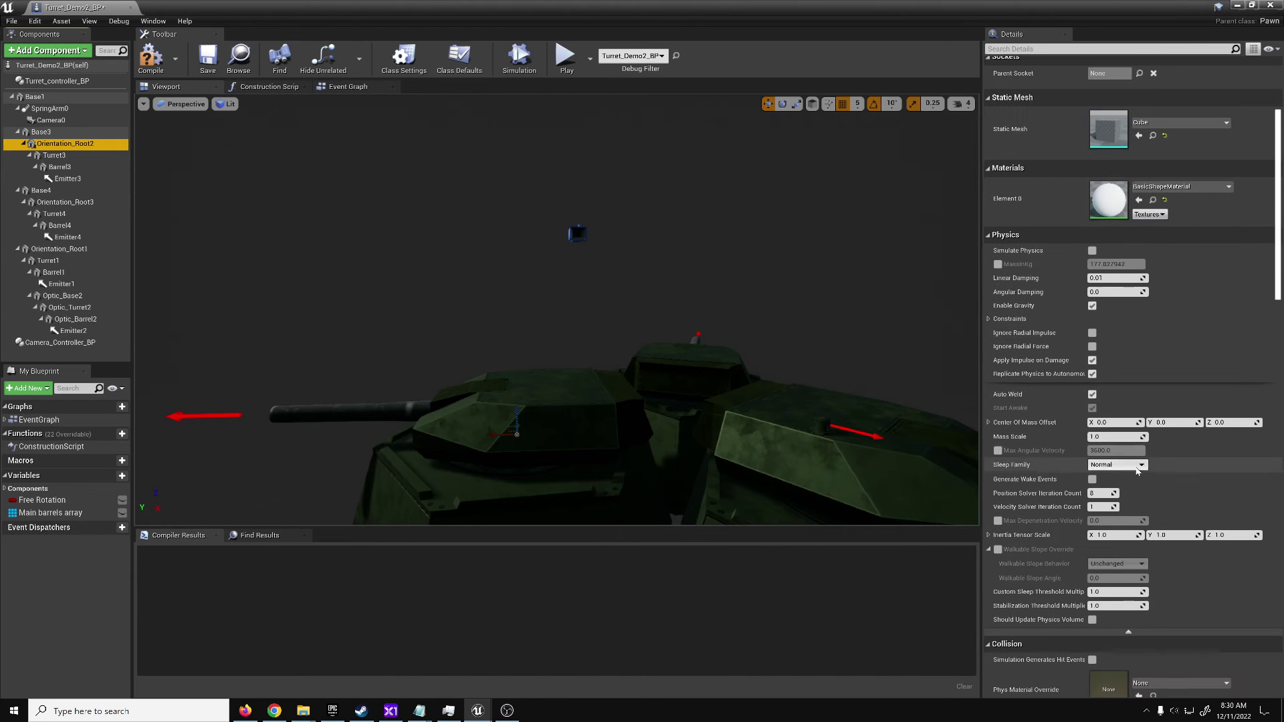
pyautogui.scroll(-10, 1000, 406)
pyautogui.moveTo(896, 461)
pyautogui.mouseDown(button='right')
pyautogui.moveTo(789, 508)
pyautogui.moveTo(855, 518)
pyautogui.moveTo(882, 461)
pyautogui.mouseUp(button='right')
pyautogui.scroll(16, 1106, 294)
pyautogui.moveTo(736, 296); pyautogui.dragTo(702, 328, button='right')
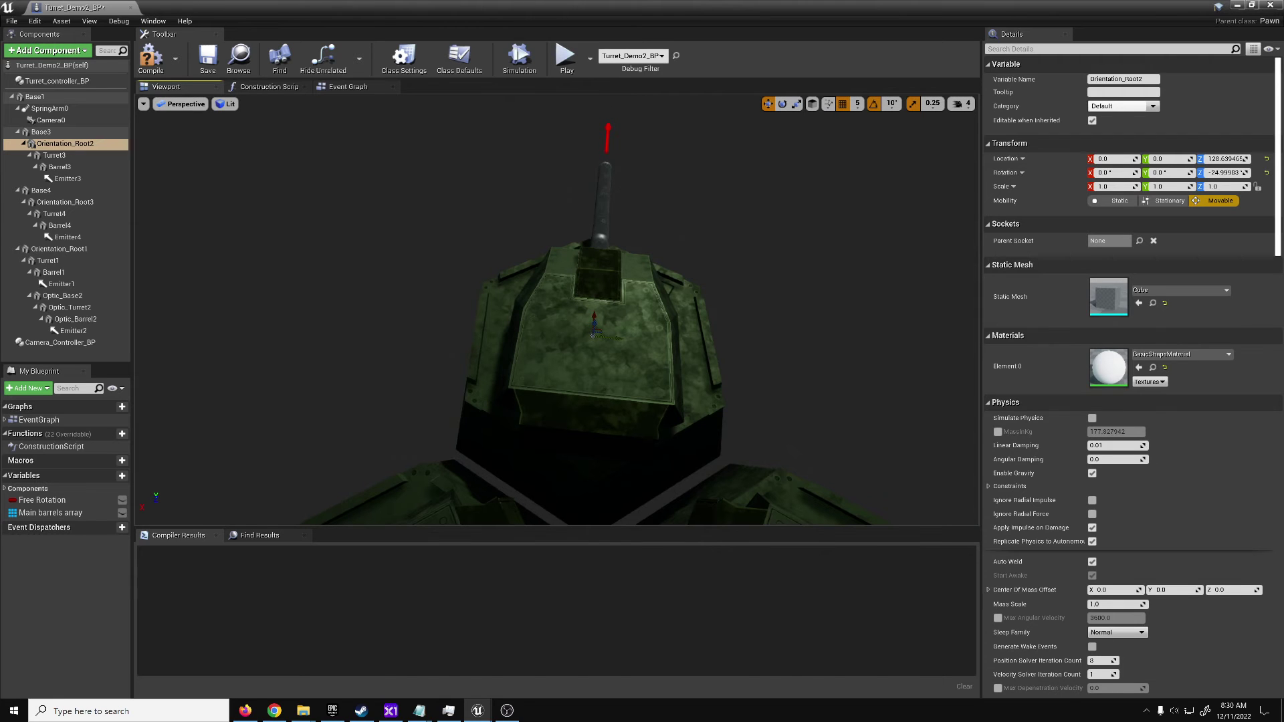
# Compare the rotation of Turret3 with that of its parent Orientation_Root2, viewing the barrel from several angles.
pyautogui.click(673, 323)
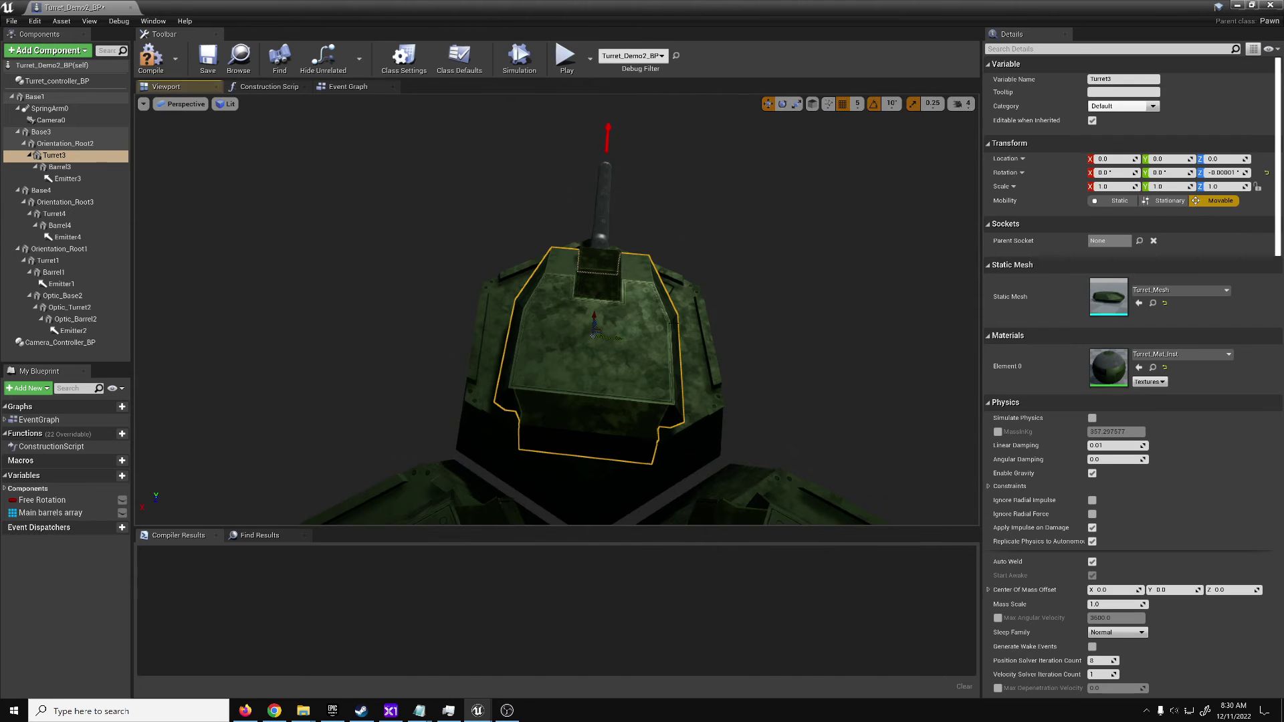
pyautogui.click(67, 143)
pyautogui.click(54, 157)
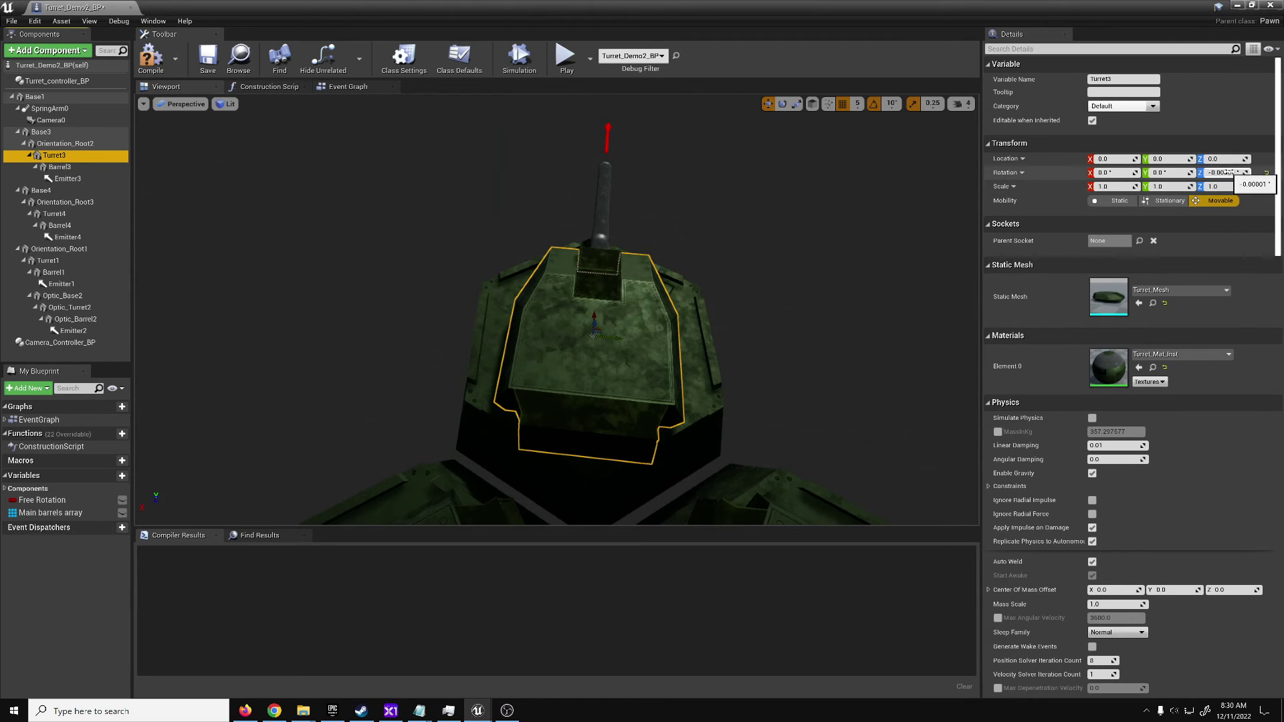
pyautogui.keyDown('alt'); pyautogui.moveTo(920, 266); pyautogui.dragTo(371, 269); pyautogui.keyUp('alt')
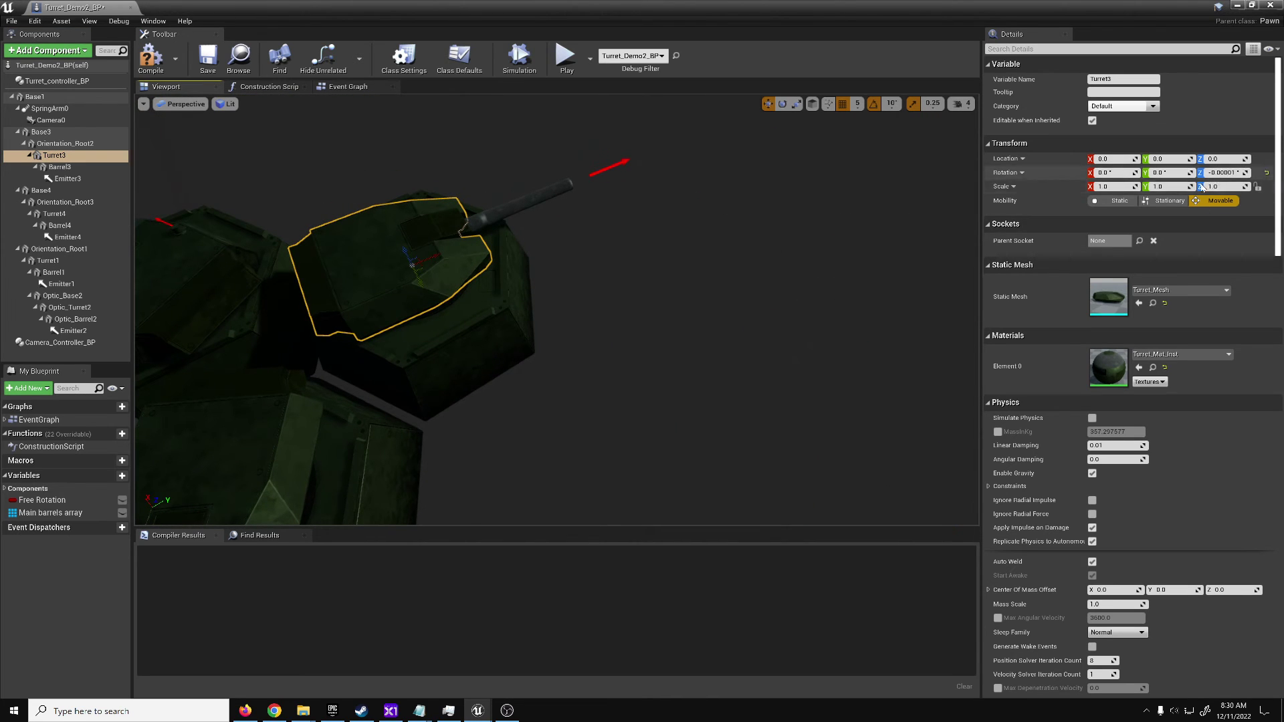
pyautogui.keyDown('alt'); pyautogui.moveTo(569, 281); pyautogui.dragTo(615, 318); pyautogui.keyUp('alt')
pyautogui.click(69, 144)
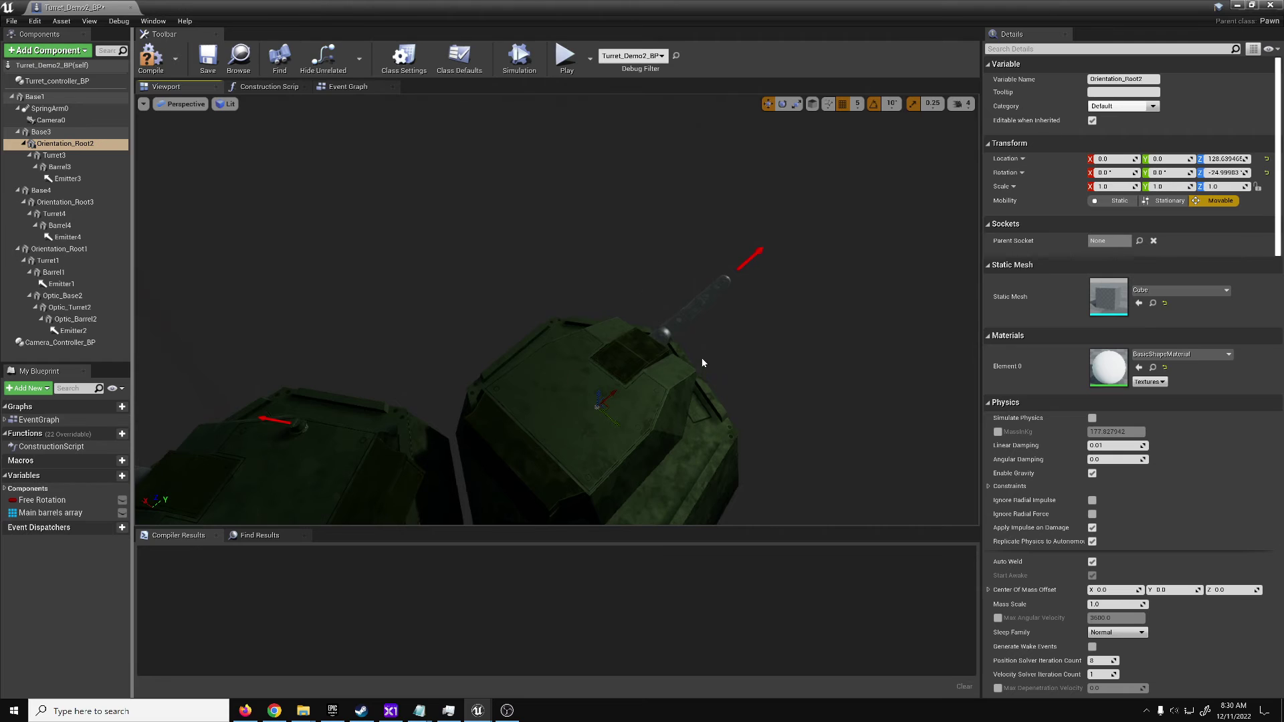
# Check the transforms of Turret3 and Base3, and examine from all sides how the three turrets face outward.
pyautogui.click(694, 456)
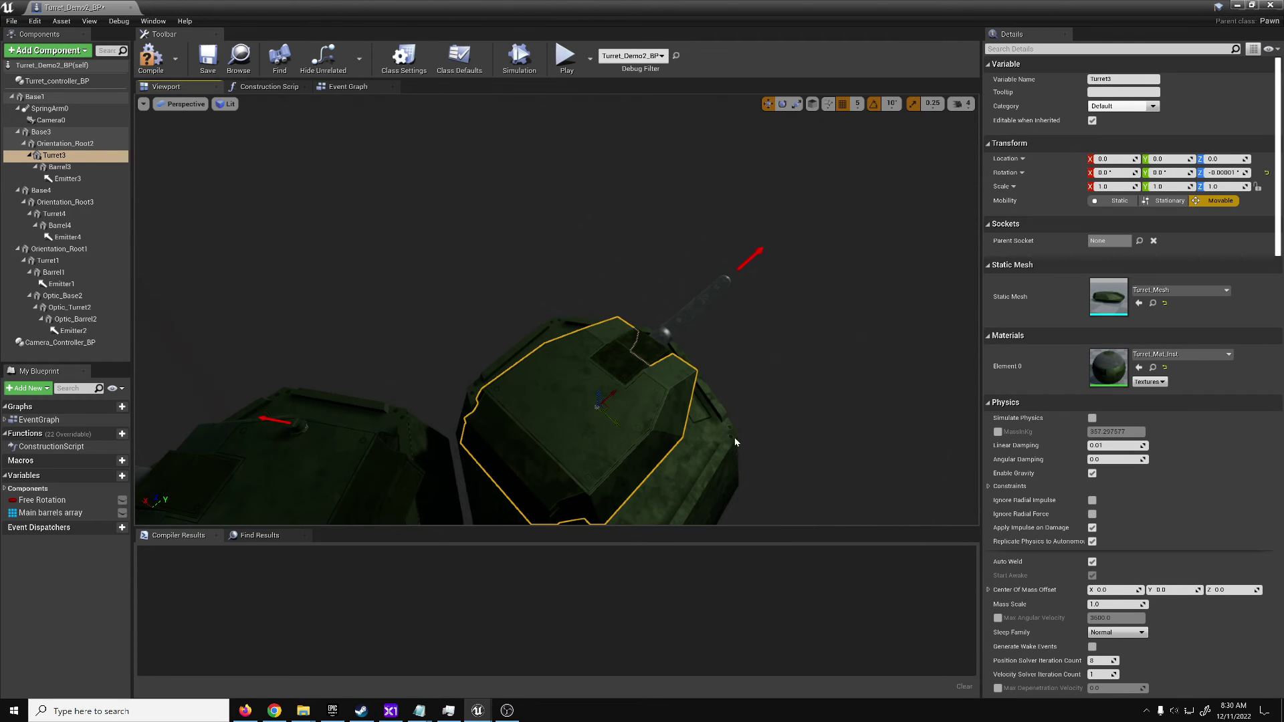
pyautogui.click(715, 408)
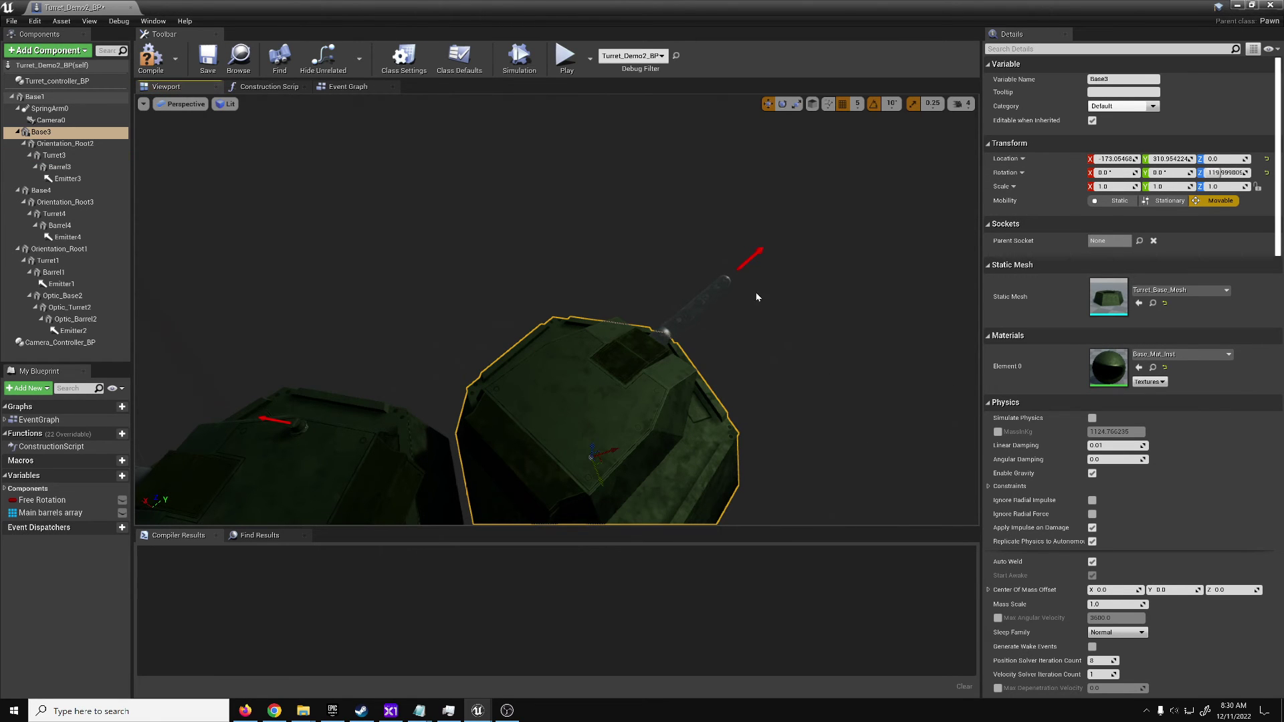
pyautogui.keyDown('alt'); pyautogui.moveTo(752, 299); pyautogui.dragTo(628, 187); pyautogui.keyUp('alt')
pyautogui.keyDown('alt'); pyautogui.moveTo(629, 187); pyautogui.dragTo(548, 201, button='right'); pyautogui.keyUp('alt')
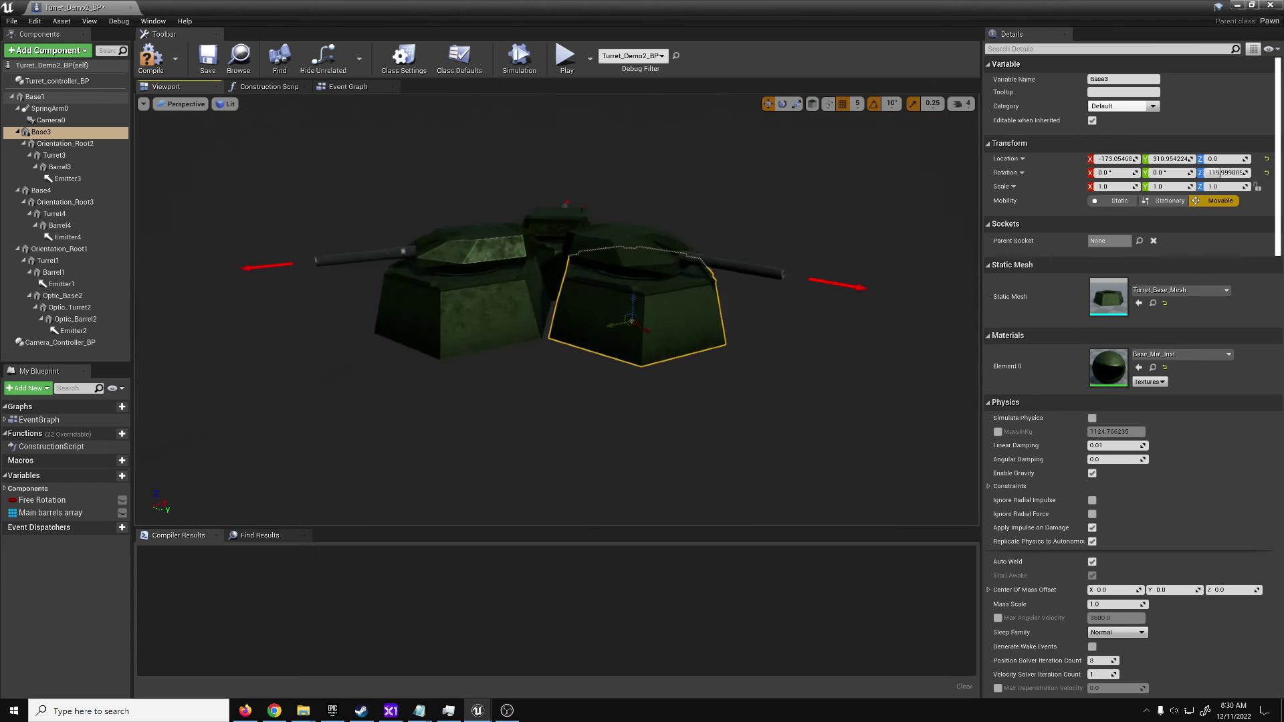
pyautogui.keyDown('alt'); pyautogui.moveTo(548, 201); pyautogui.dragTo(720, 295); pyautogui.keyUp('alt')
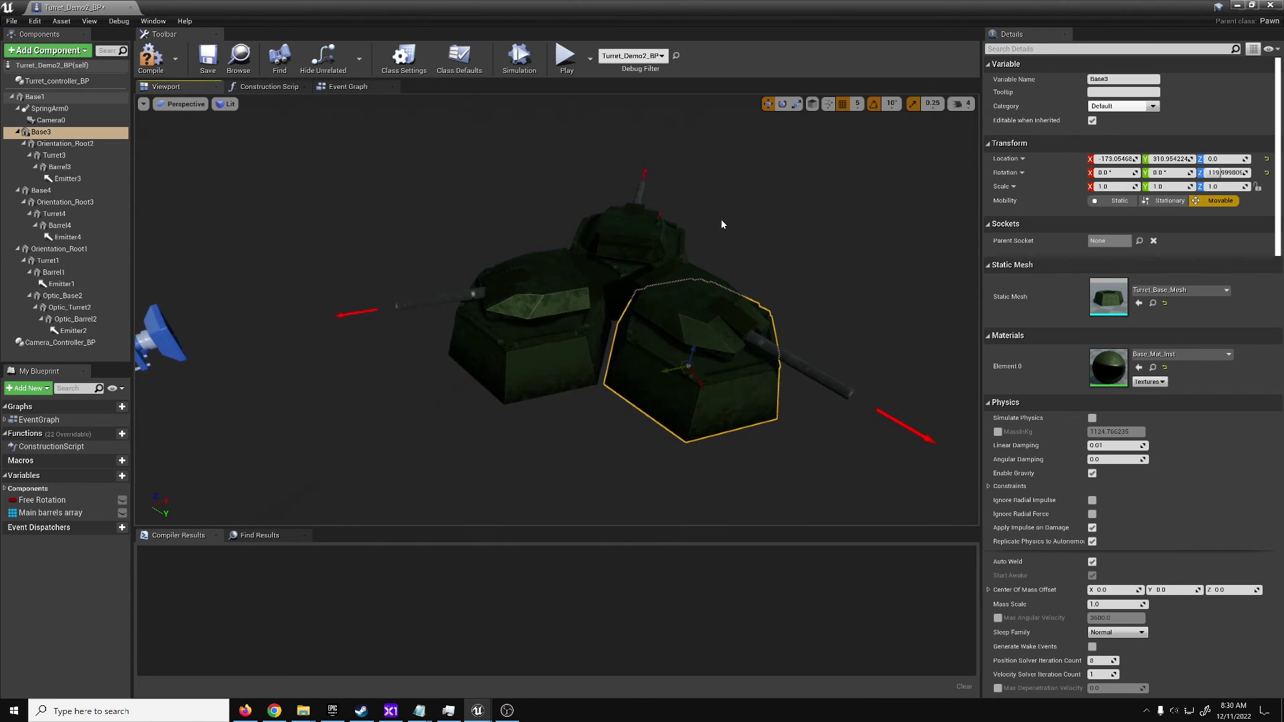
pyautogui.keyDown('alt'); pyautogui.moveTo(717, 240); pyautogui.dragTo(631, 331); pyautogui.keyUp('alt')
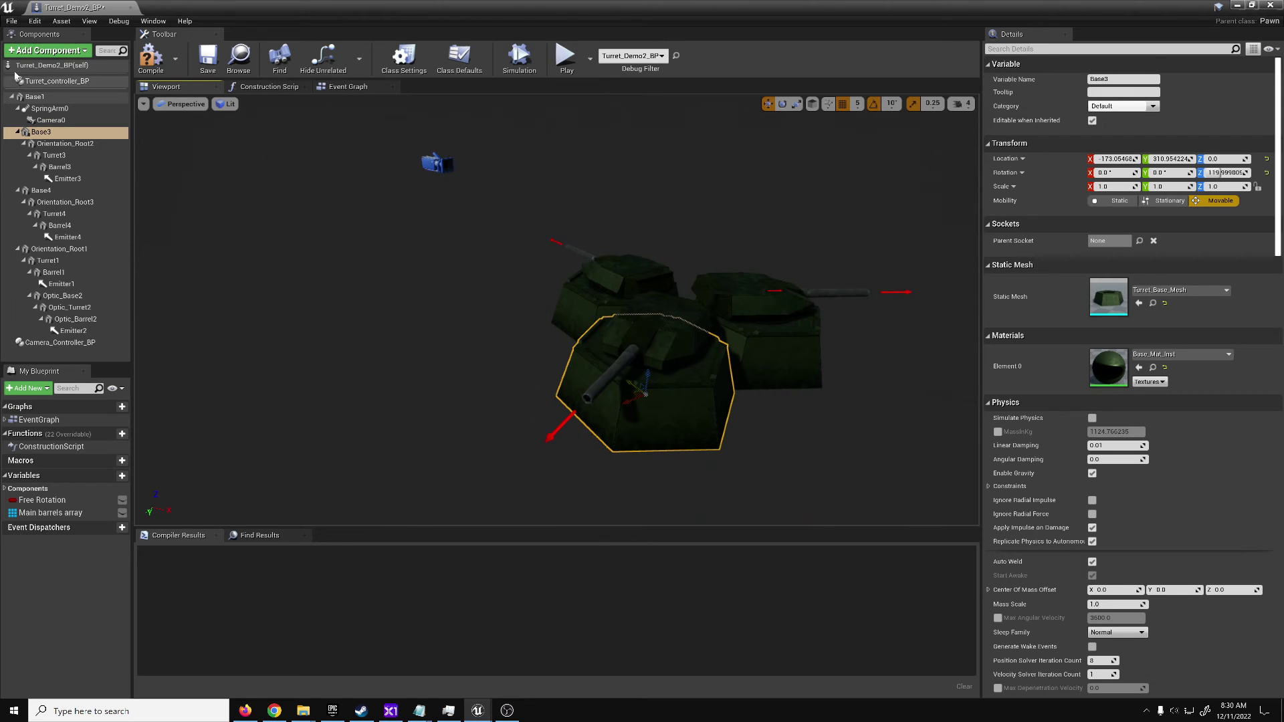
# Select Turret_controller_BP and examine the emitters feeding the Create Barrels Array On Start section of the Event Graph.
pyautogui.click(56, 81)
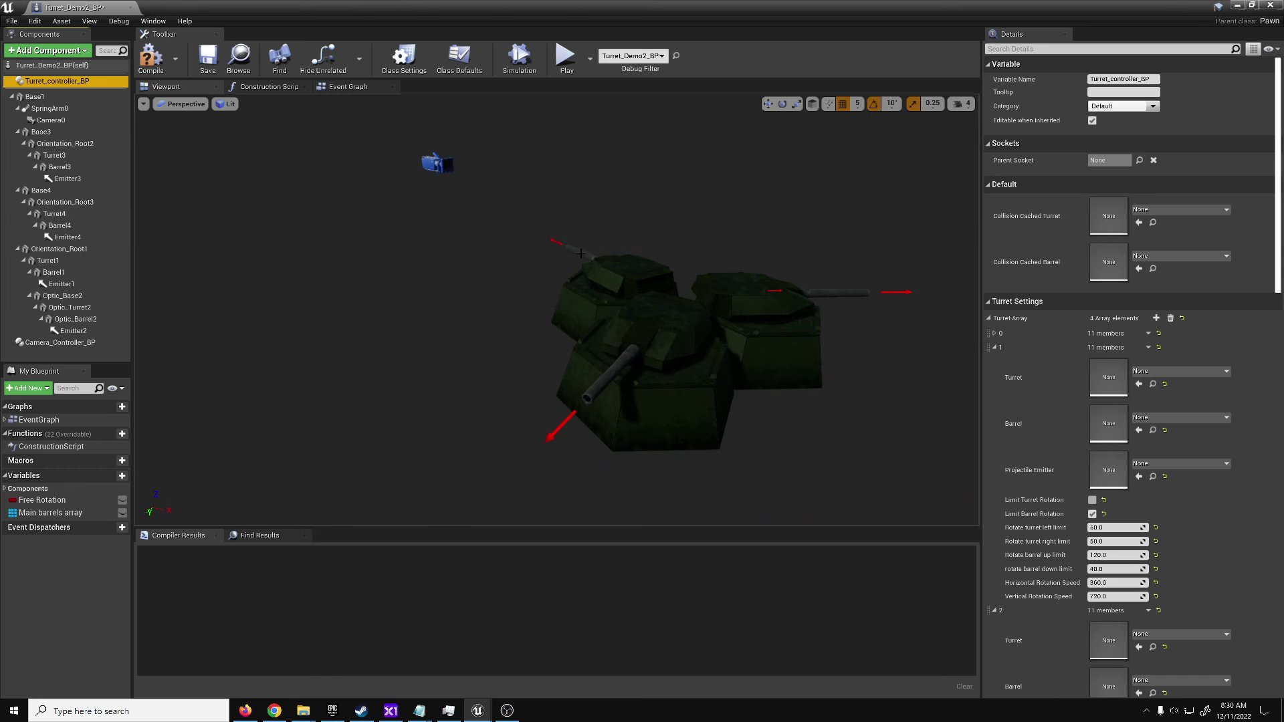
pyautogui.click(351, 88)
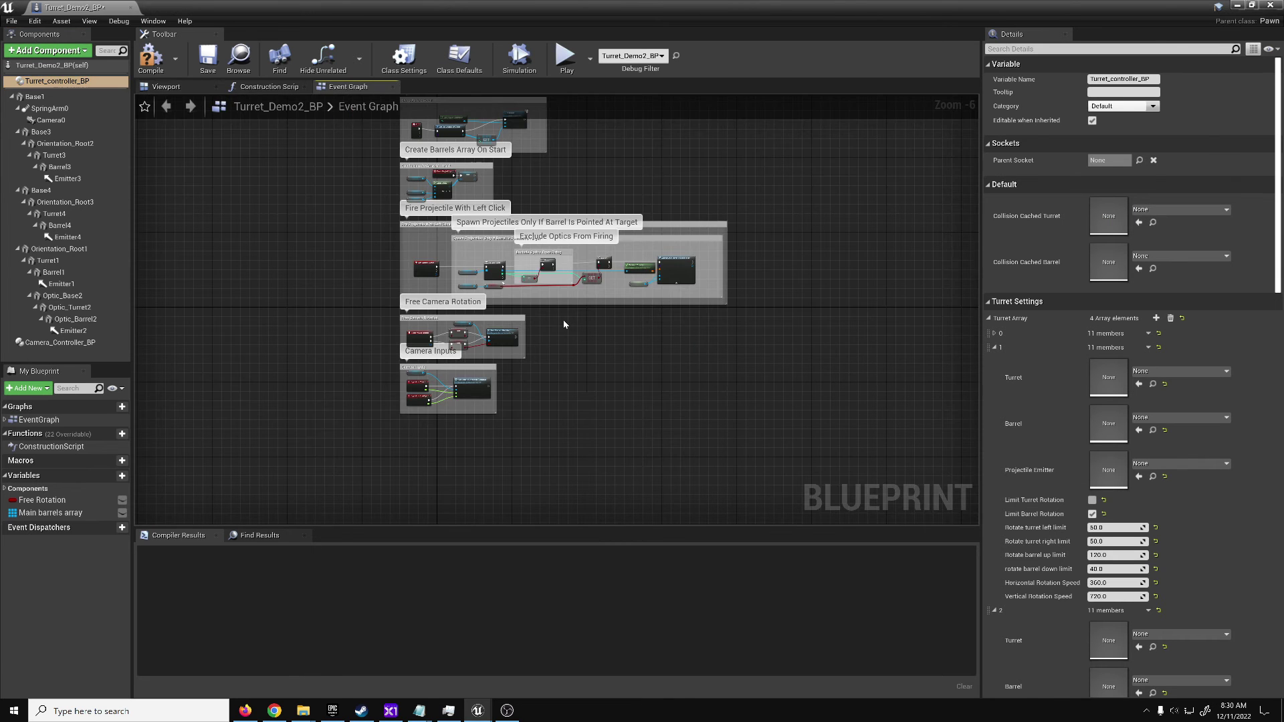
pyautogui.scroll(5, 553, 269)
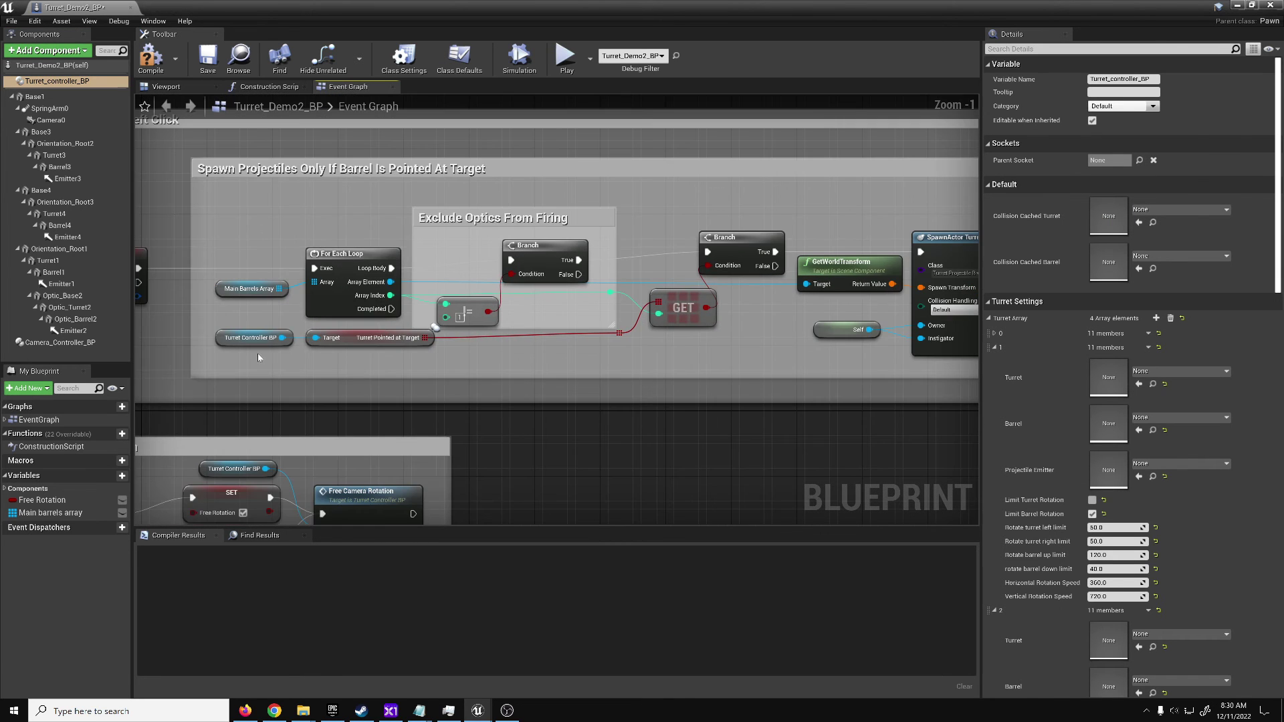
pyautogui.moveTo(258, 357); pyautogui.dragTo(486, 373, button='right')
pyautogui.scroll(-5, 435, 334)
pyautogui.scroll(7, 391, 262)
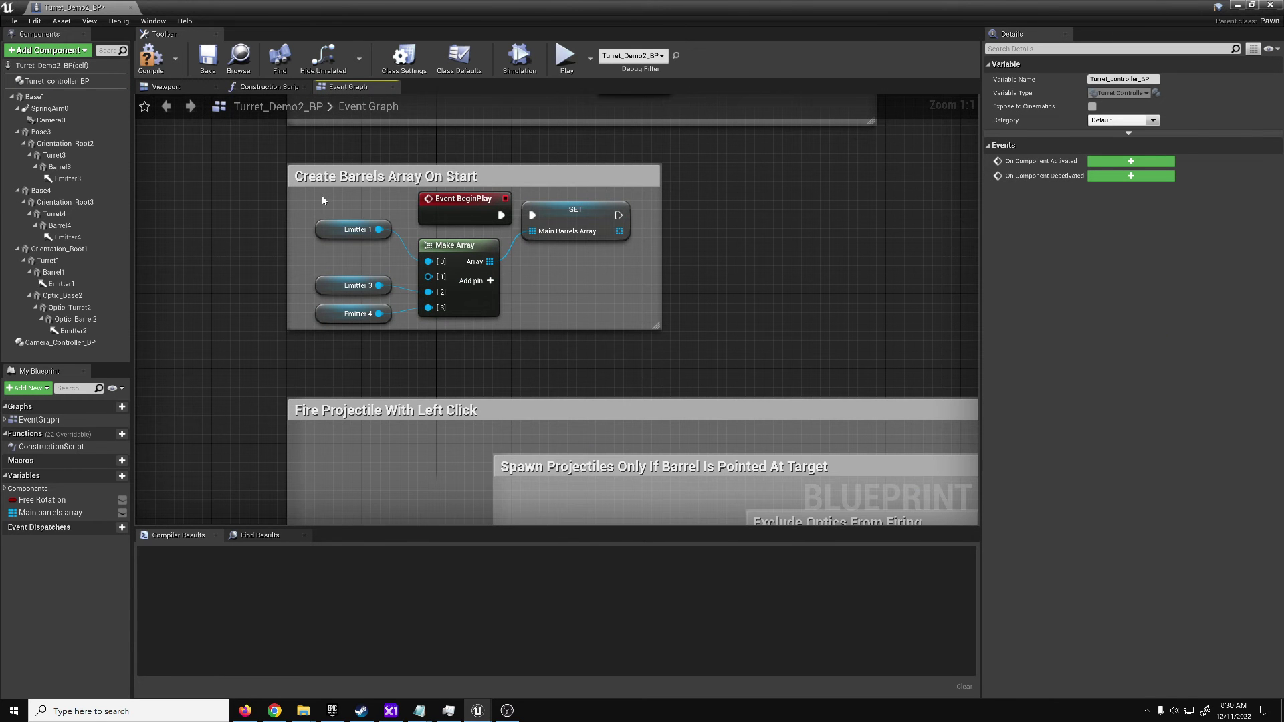
pyautogui.moveTo(485, 297); pyautogui.dragTo(487, 339, button='right')
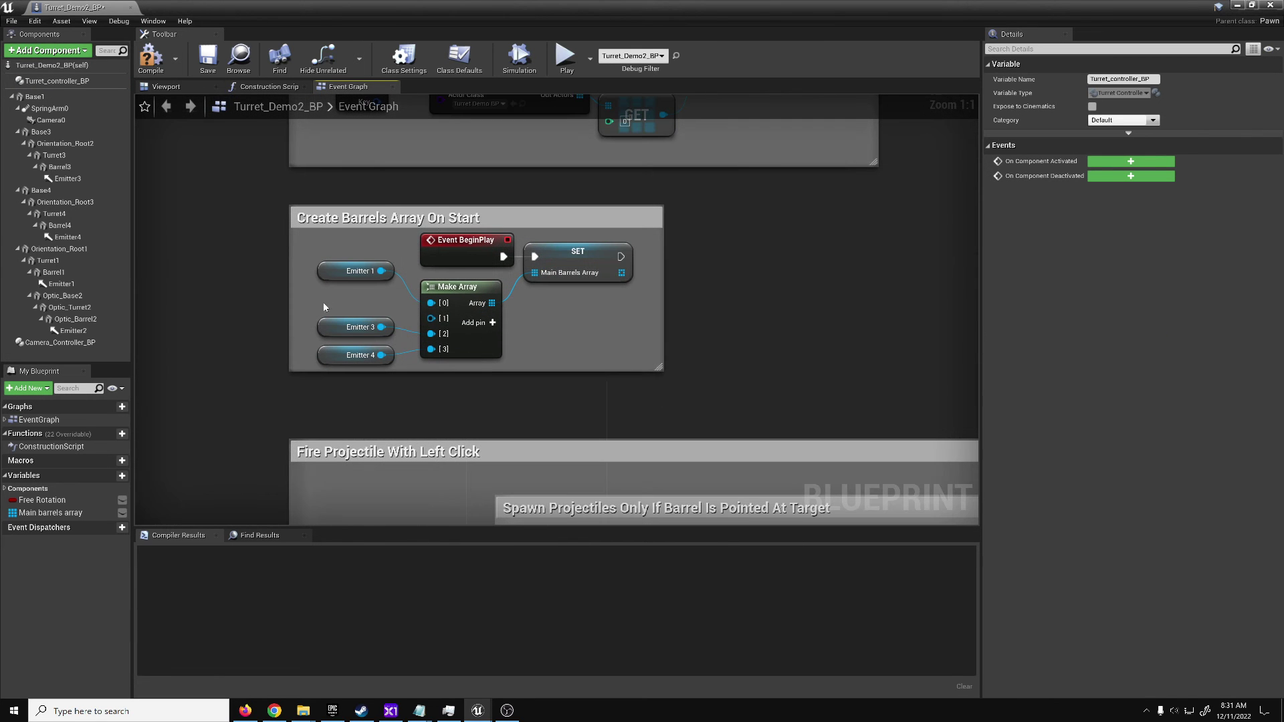
pyautogui.click(366, 273)
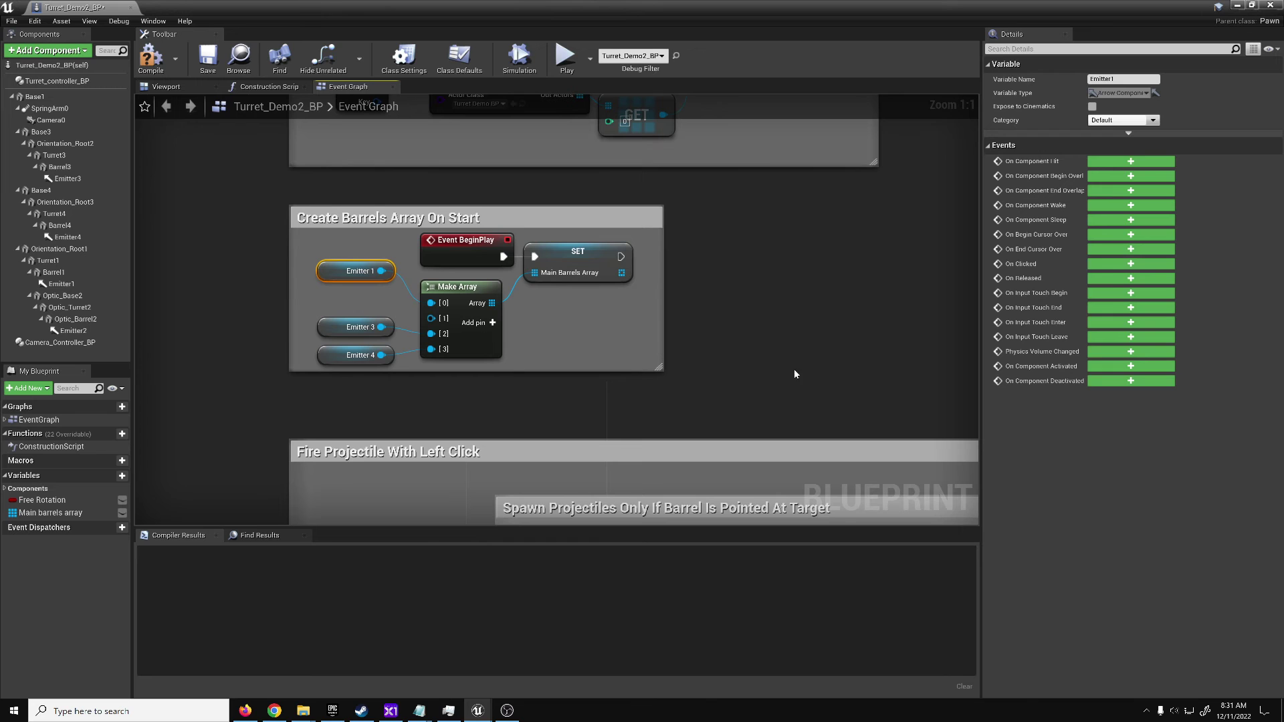
# Follow the Fire Projectile With Left Click logic through Main Barrels Array, the loop, the optics exclusion and Turret Pointed at Target.
pyautogui.moveTo(748, 371); pyautogui.dragTo(435, 276, button='right')
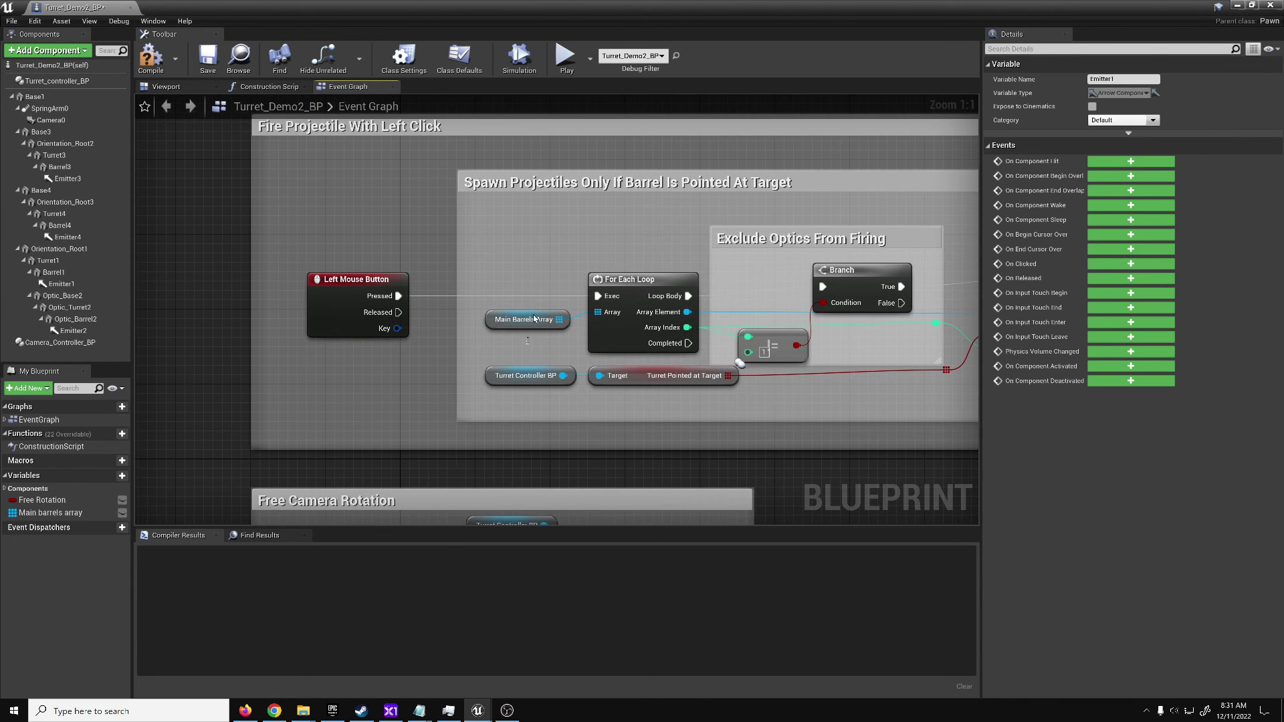
pyautogui.moveTo(649, 246); pyautogui.dragTo(588, 327, button='right')
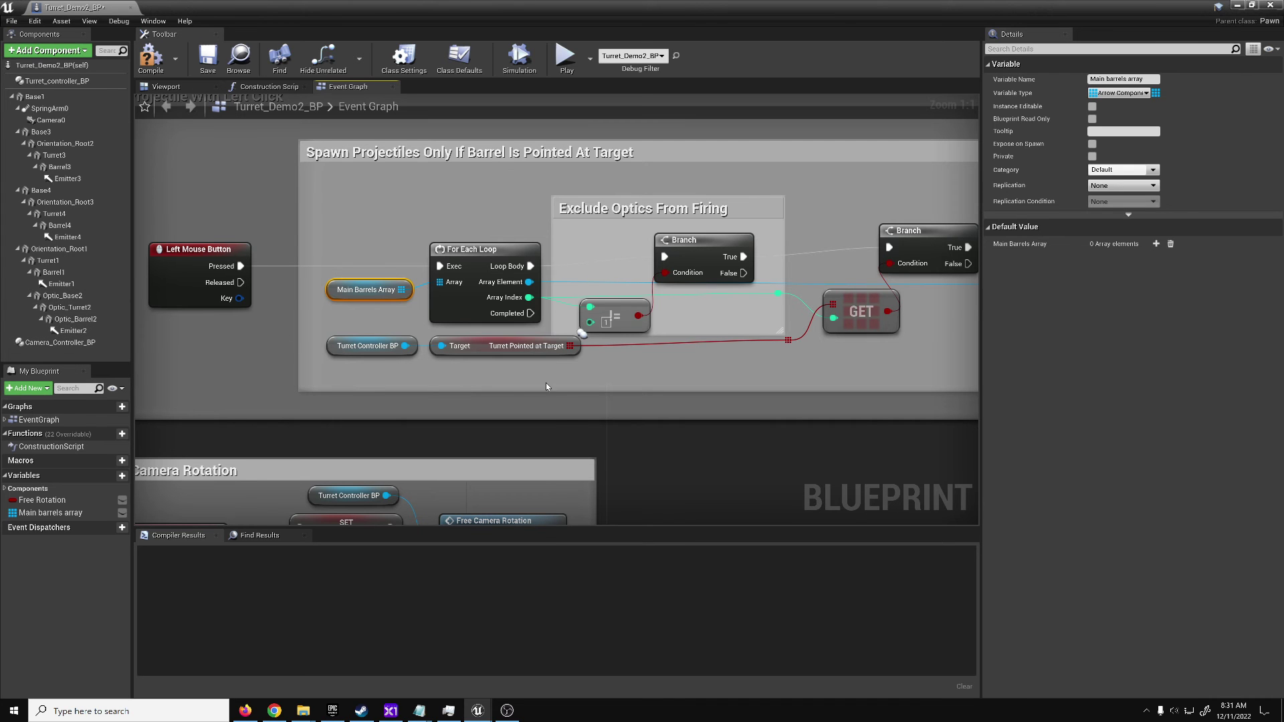
pyautogui.moveTo(708, 346); pyautogui.dragTo(639, 375, button='right')
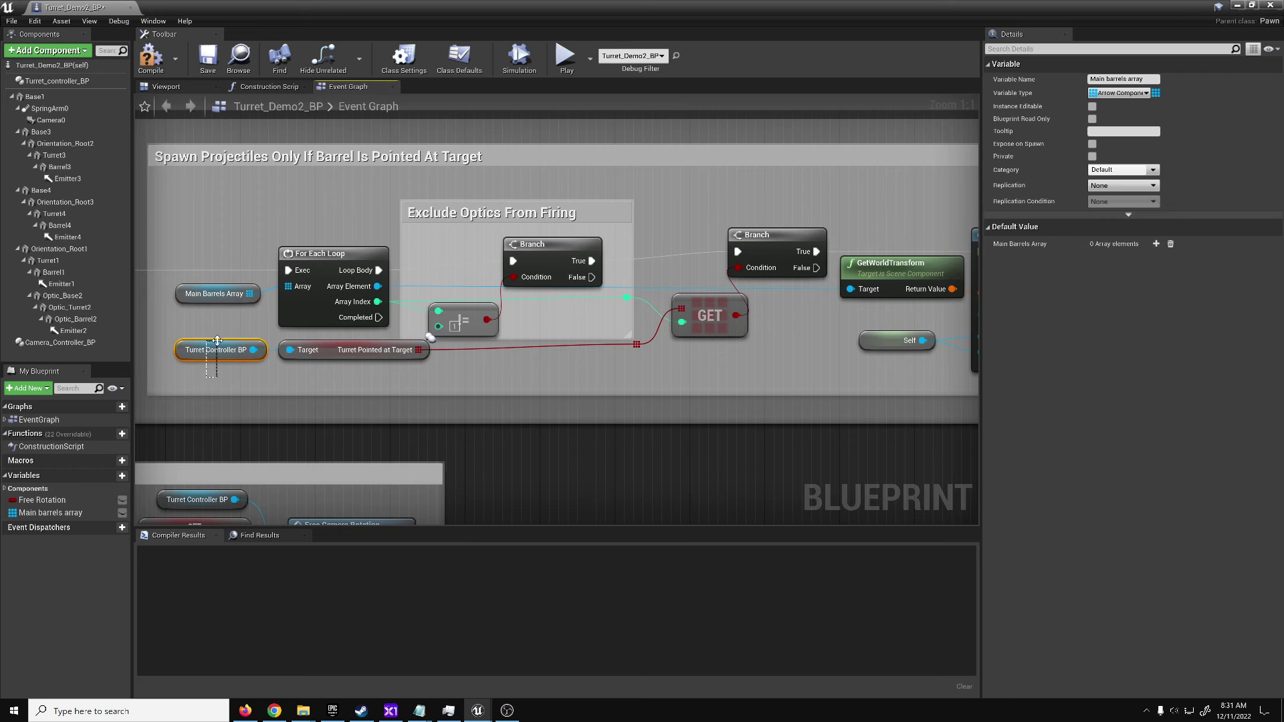
pyautogui.click(220, 344)
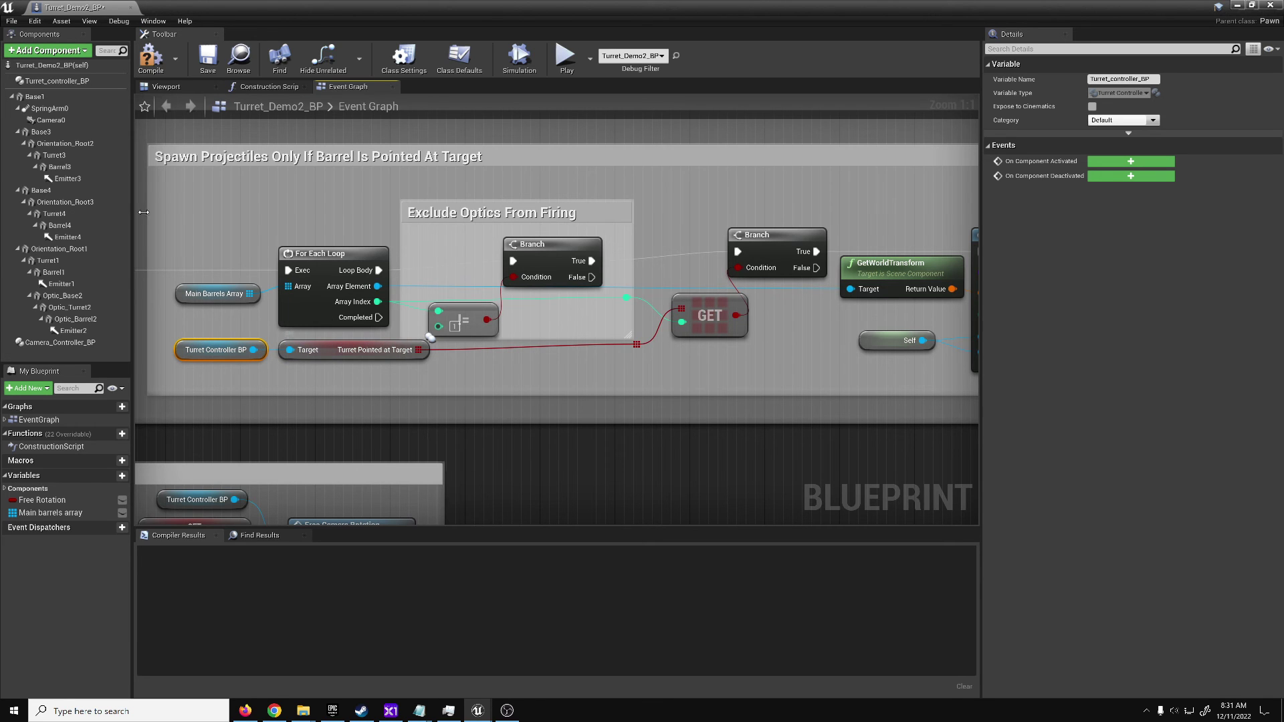
# Select the Turret_controller_BP component, collapse its Turret Array and review the targeting, information and replication settings.
pyautogui.click(65, 83)
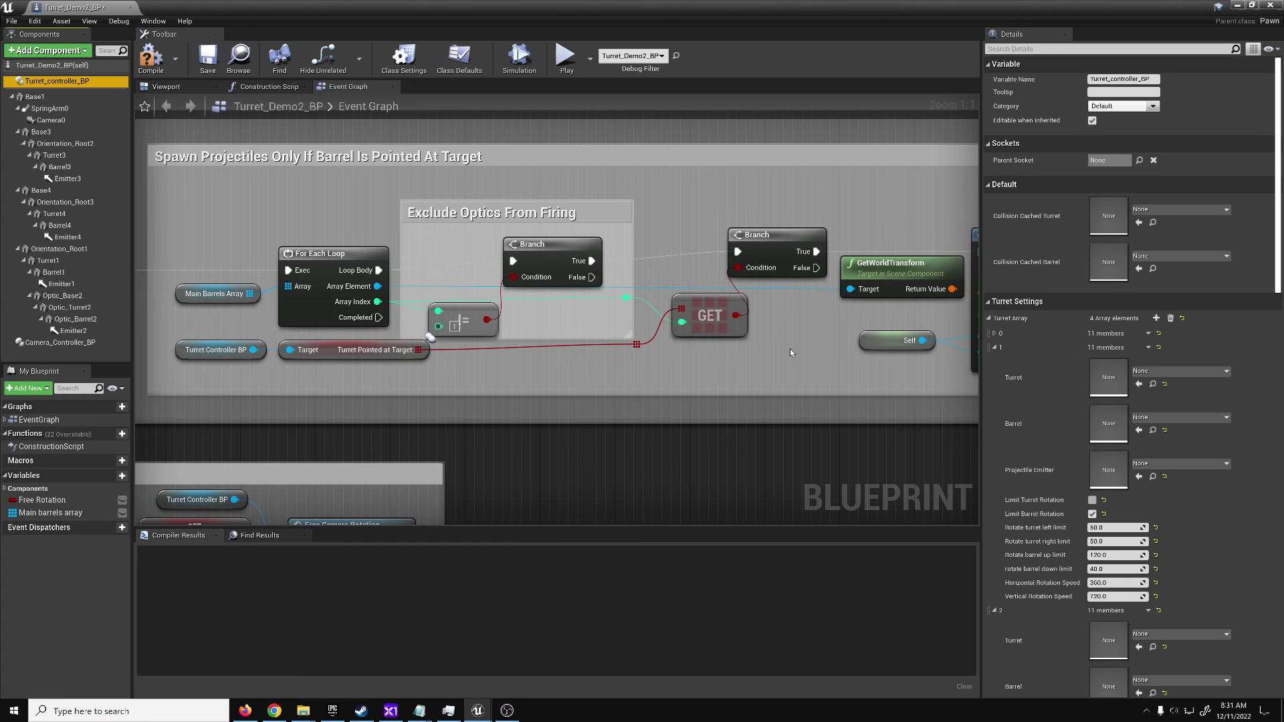
pyautogui.moveTo(789, 350); pyautogui.dragTo(510, 339, button='right')
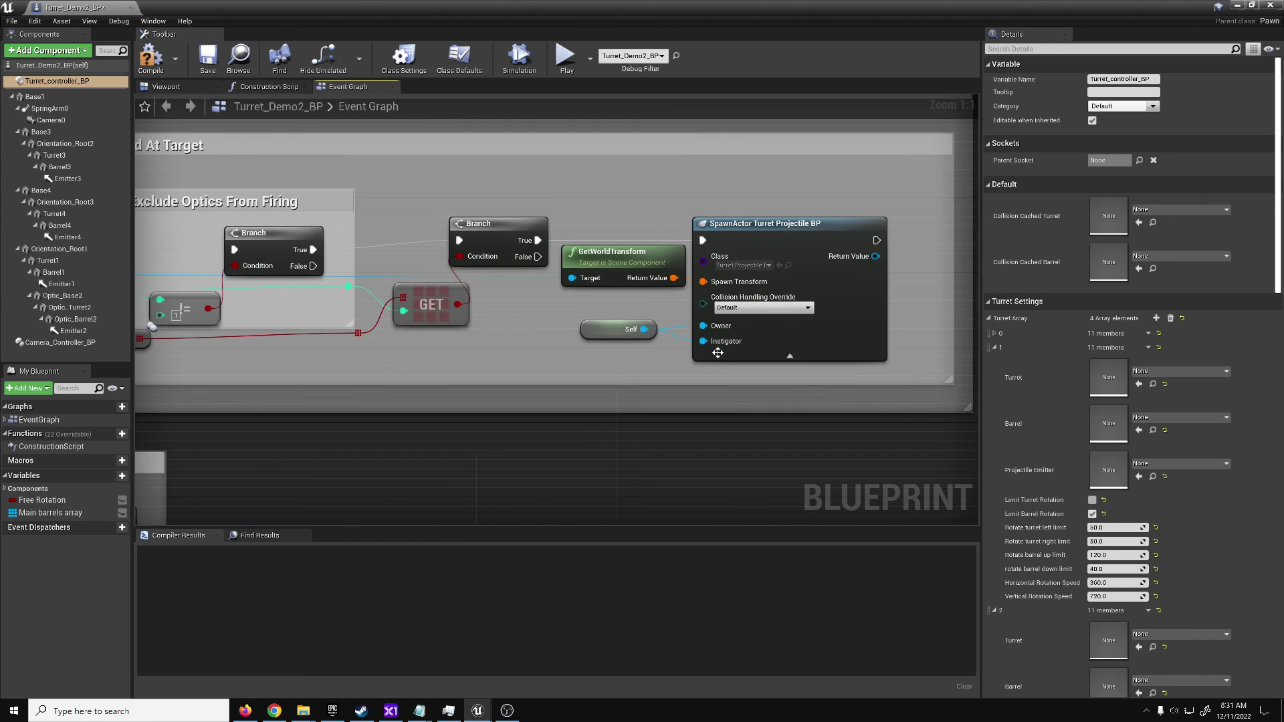
pyautogui.click(989, 319)
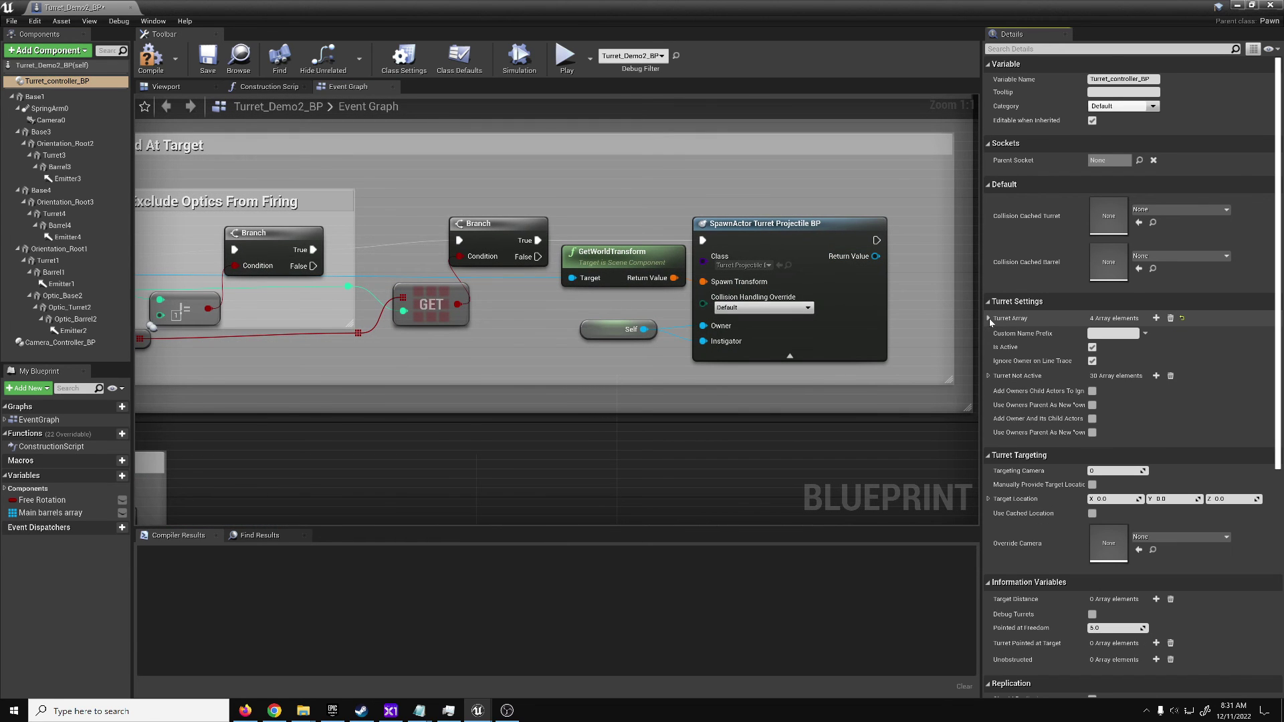
pyautogui.scroll(-3, 989, 319)
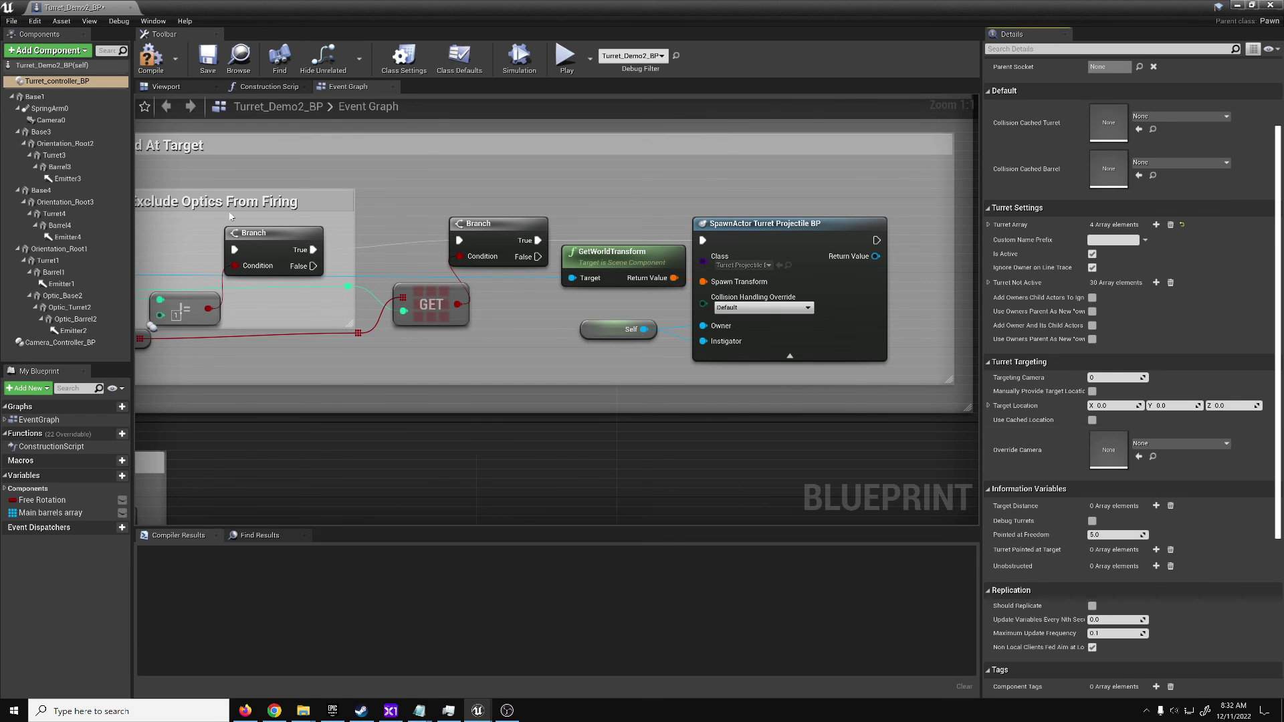
# Compile Turret_Demo2_BP, play the demo level to aim and fire its three turrets, and stop the play session.
pyautogui.click(151, 57)
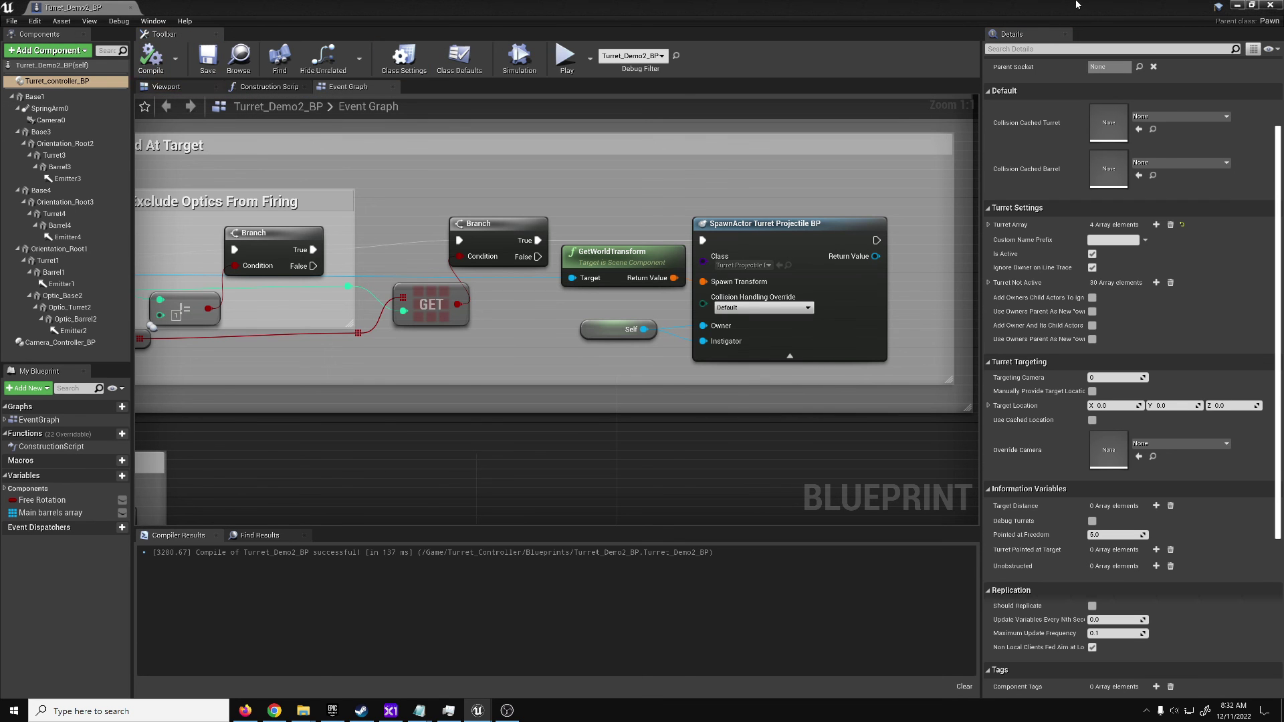
pyautogui.click(1237, 4)
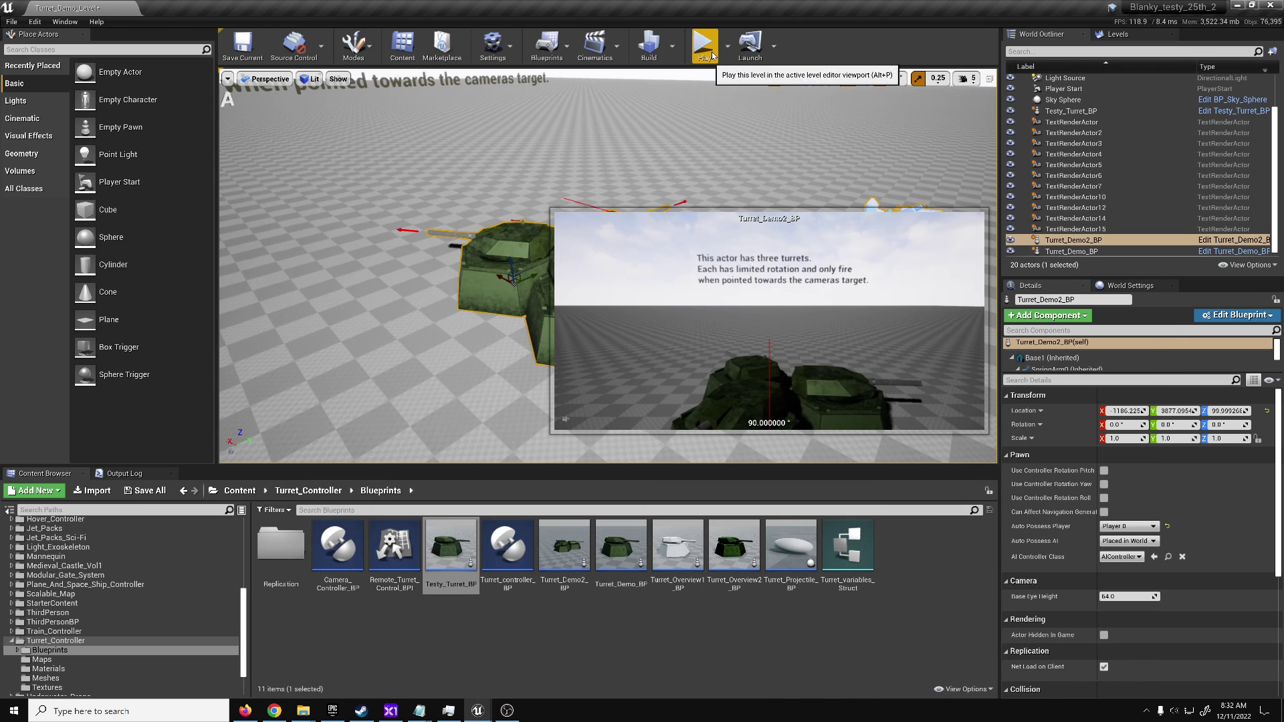
pyautogui.hotkey('alt', 'p')
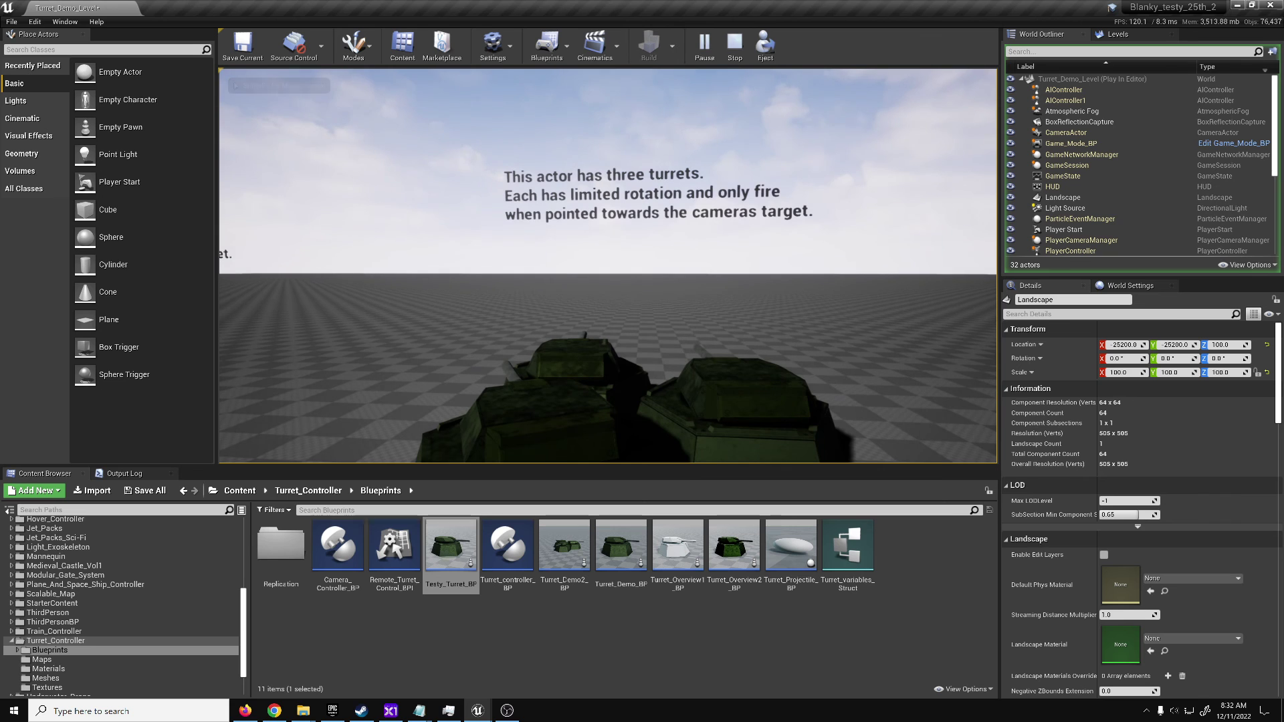
pyautogui.click(608, 265)
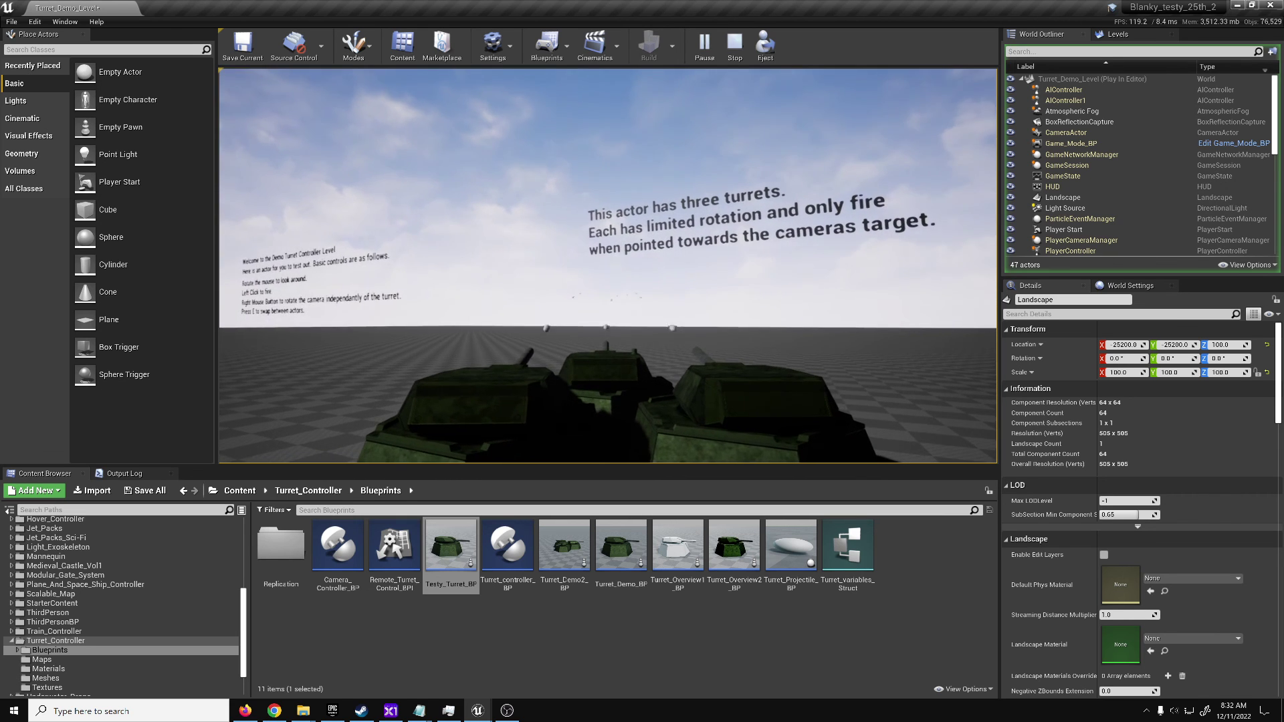
pyautogui.press('Escape')
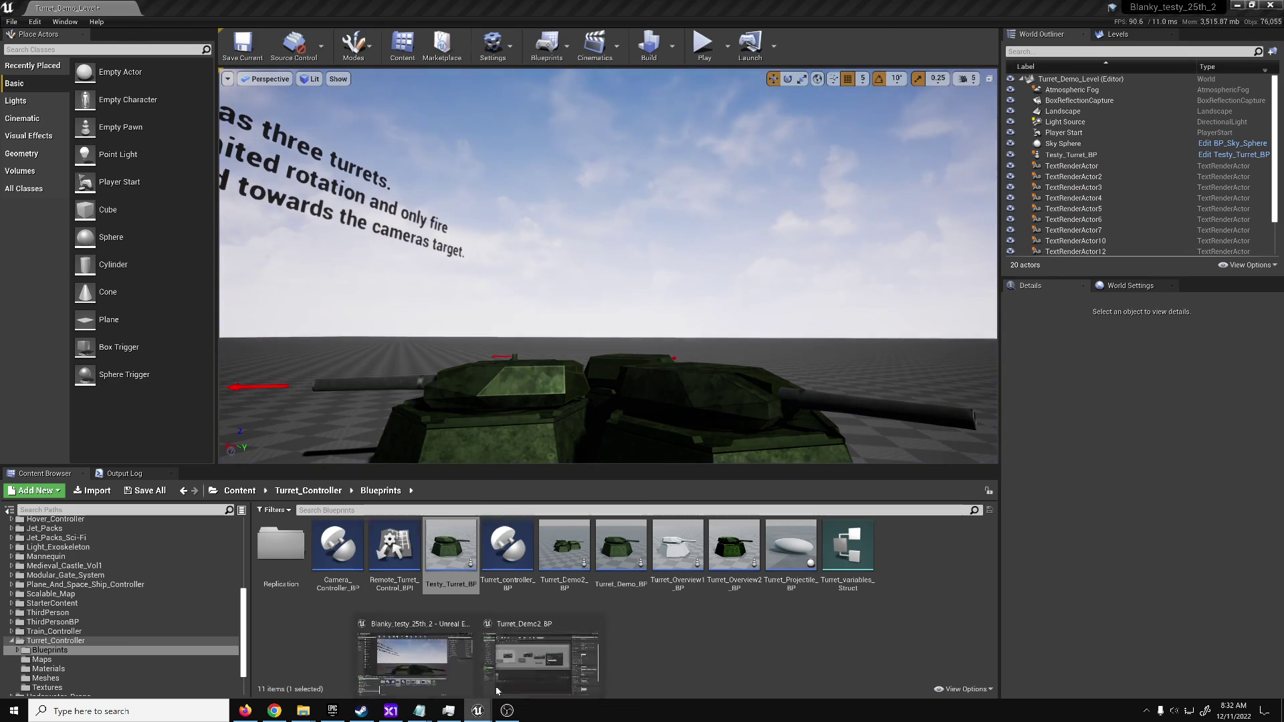
# Open Turret_Demo2_BP again and review its full Event Graph, from the barrels array setup and firing logic to the camera inputs.
pyautogui.doubleClick(565, 554)
pyautogui.scroll(-8, 683, 279)
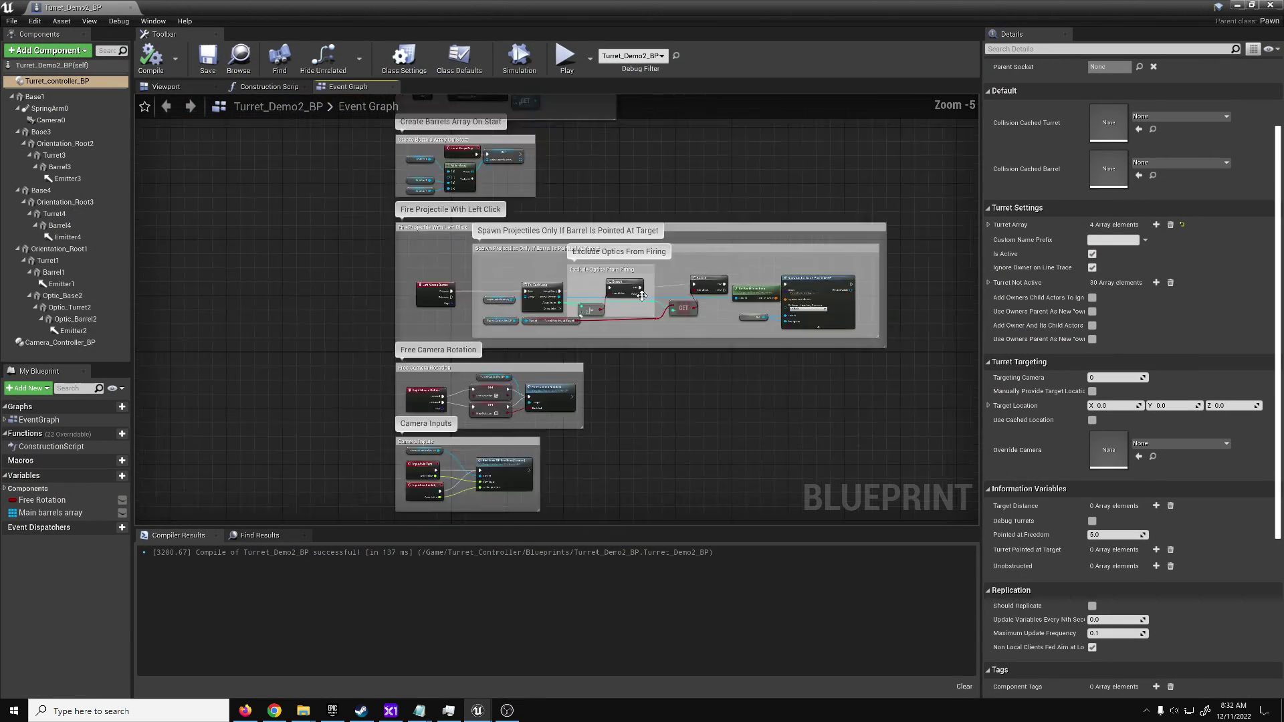
pyautogui.moveTo(728, 348); pyautogui.dragTo(640, 423, button='right')
pyautogui.click(1234, 5)
# Return to the demo level's turrets and select the placed Testy_Turret_BP actor.
pyautogui.press('w')
pyautogui.moveTo(949, 326); pyautogui.dragTo(949, 247, button='right')
pyautogui.press('s')
pyautogui.moveTo(862, 276); pyautogui.dragTo(841, 258, button='right')
pyautogui.moveTo(596, 254); pyautogui.dragTo(624, 313, button='right')
pyautogui.click(624, 312)
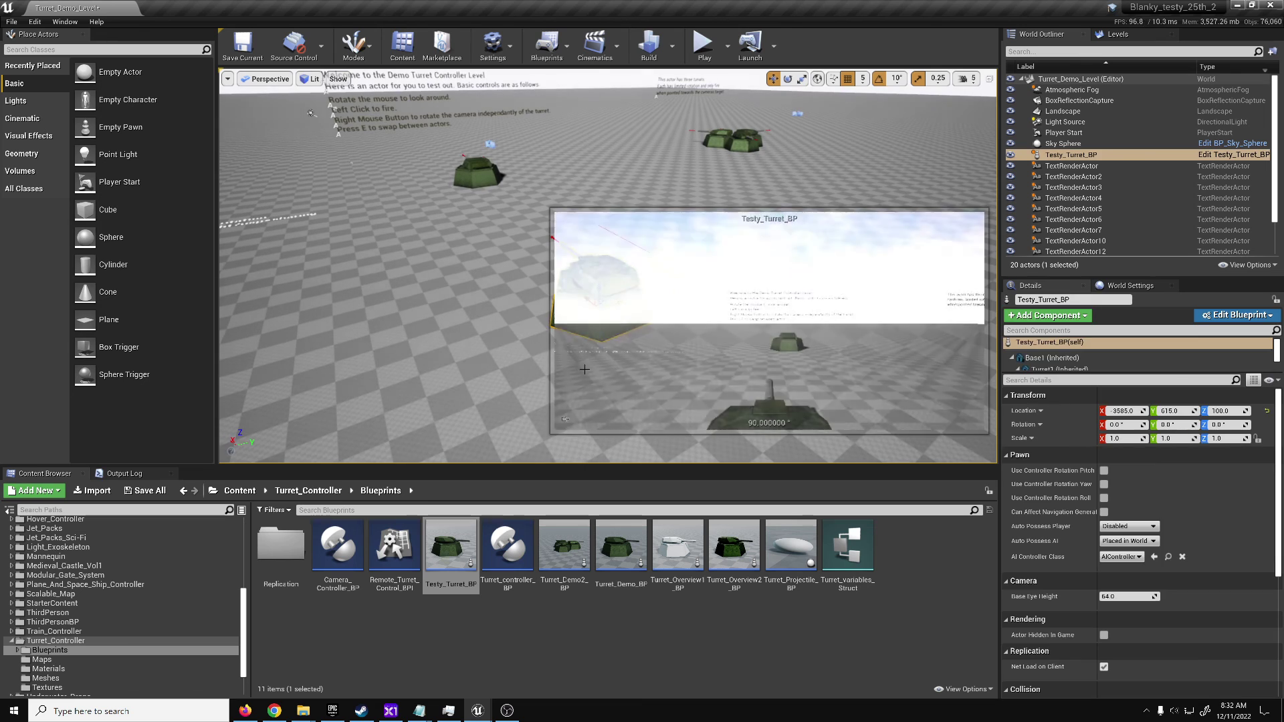
# Open the Testy_Turret_BP blueprint and inspect its turret and barrel meshes in the 3D preview.
pyautogui.doubleClick(432, 541)
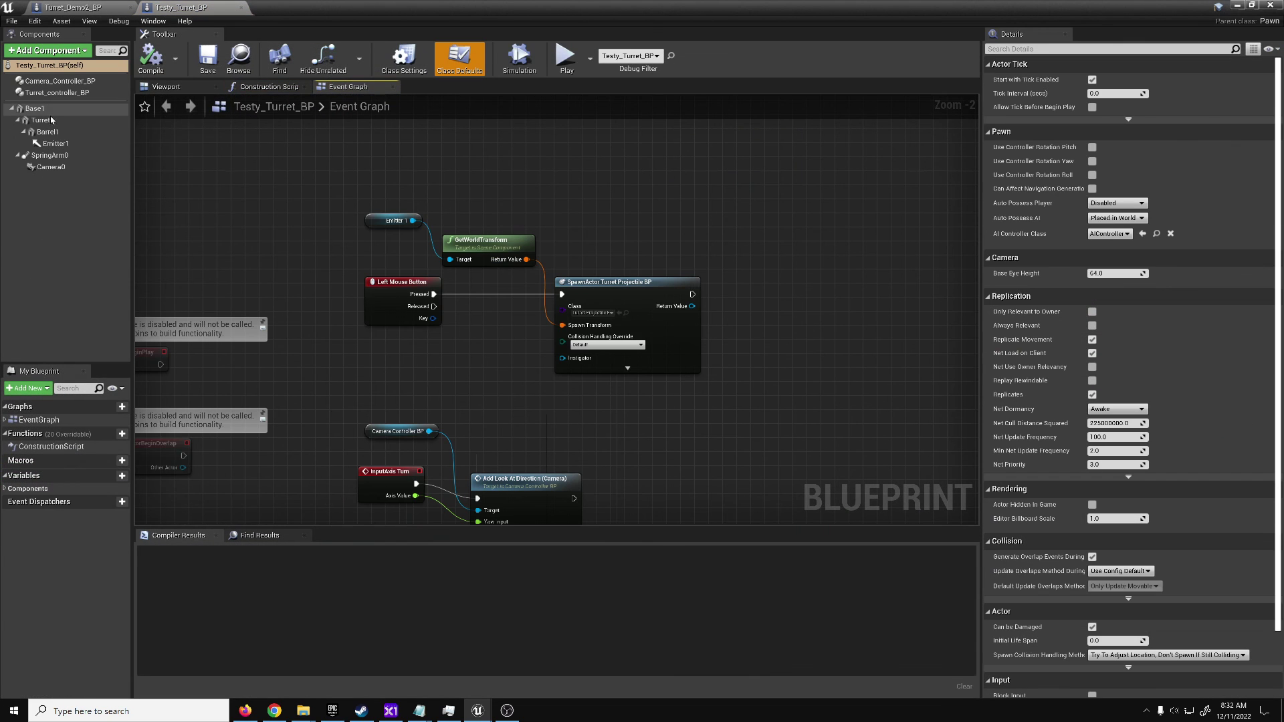
pyautogui.click(175, 86)
pyautogui.click(565, 234)
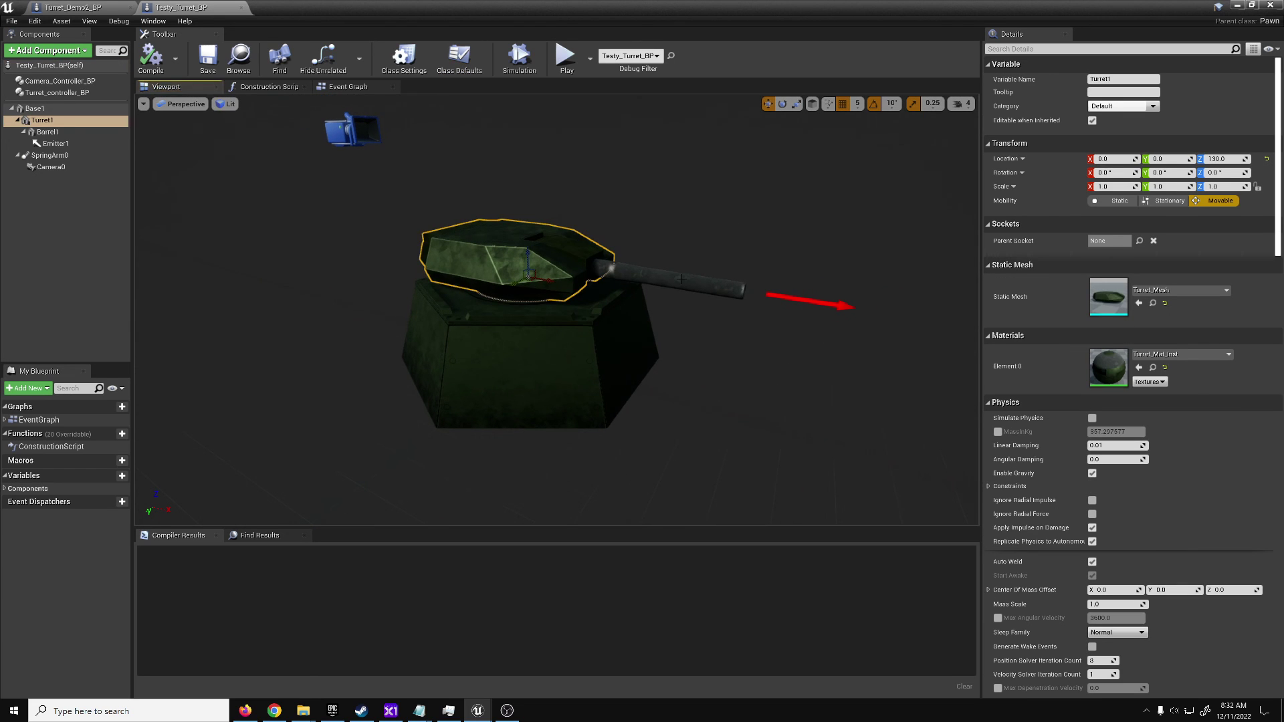
pyautogui.click(658, 278)
pyautogui.moveTo(768, 285); pyautogui.dragTo(914, 291, button='right')
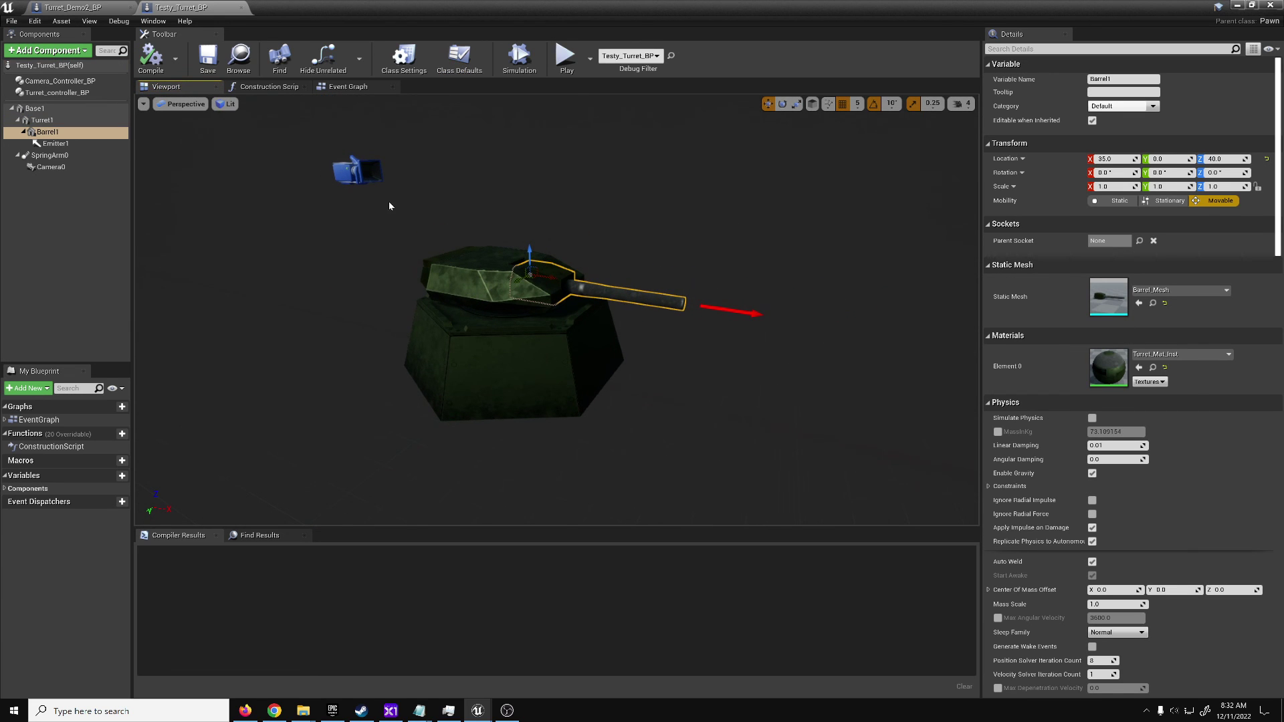
# Select the Turret_controller_BP component and expand the first Turret Array element to review its mesh references, rotation limits and speeds.
pyautogui.click(57, 92)
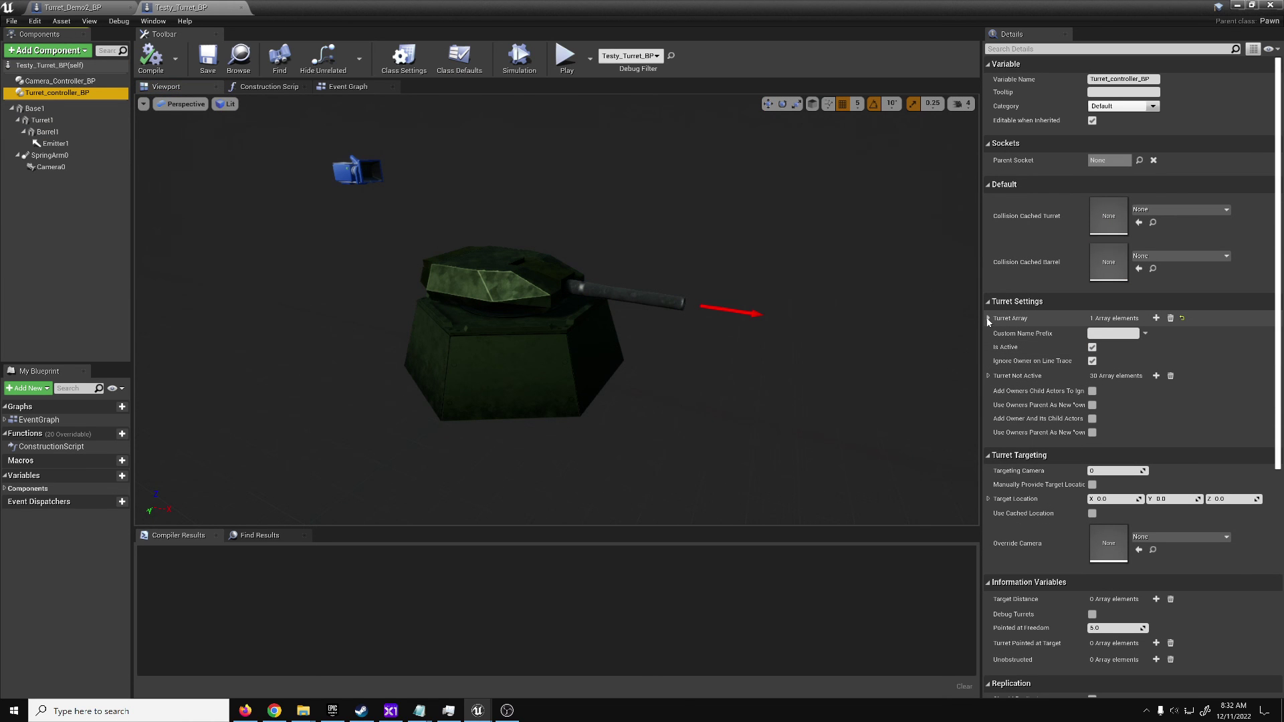
pyautogui.click(987, 319)
pyautogui.click(994, 333)
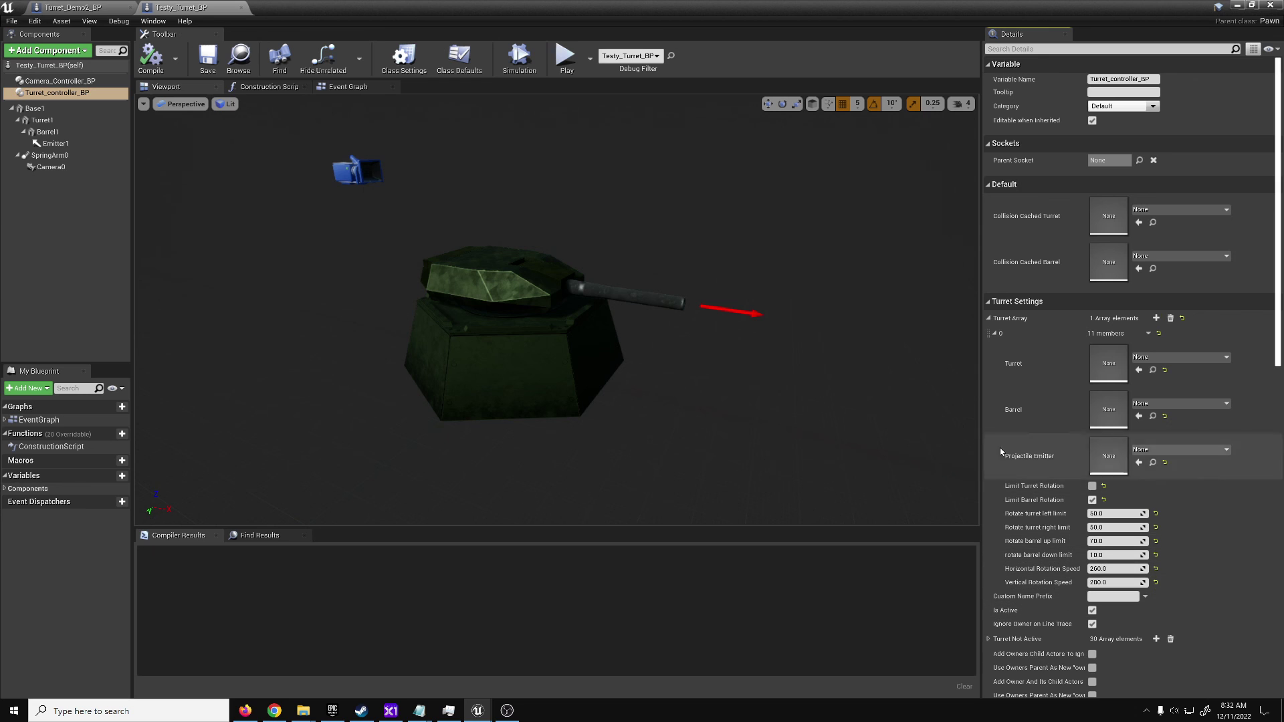
pyautogui.keyDown('alt'); pyautogui.moveTo(312, 132); pyautogui.dragTo(368, 151); pyautogui.keyUp('alt')
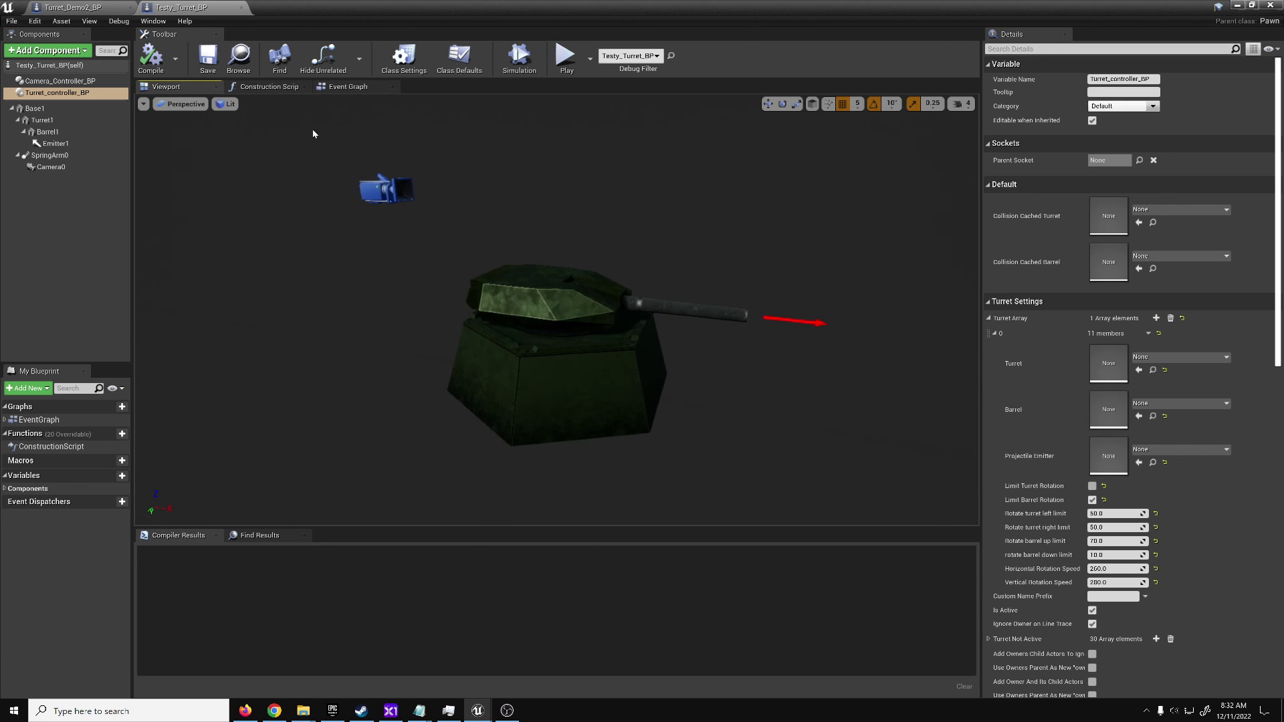
# Examine the Left Mouse Button logic that spawns Turret Projectile BP at the emitter's world transform in Testy_Turret_BP's Event Graph.
pyautogui.click(360, 92)
pyautogui.scroll(4, 486, 294)
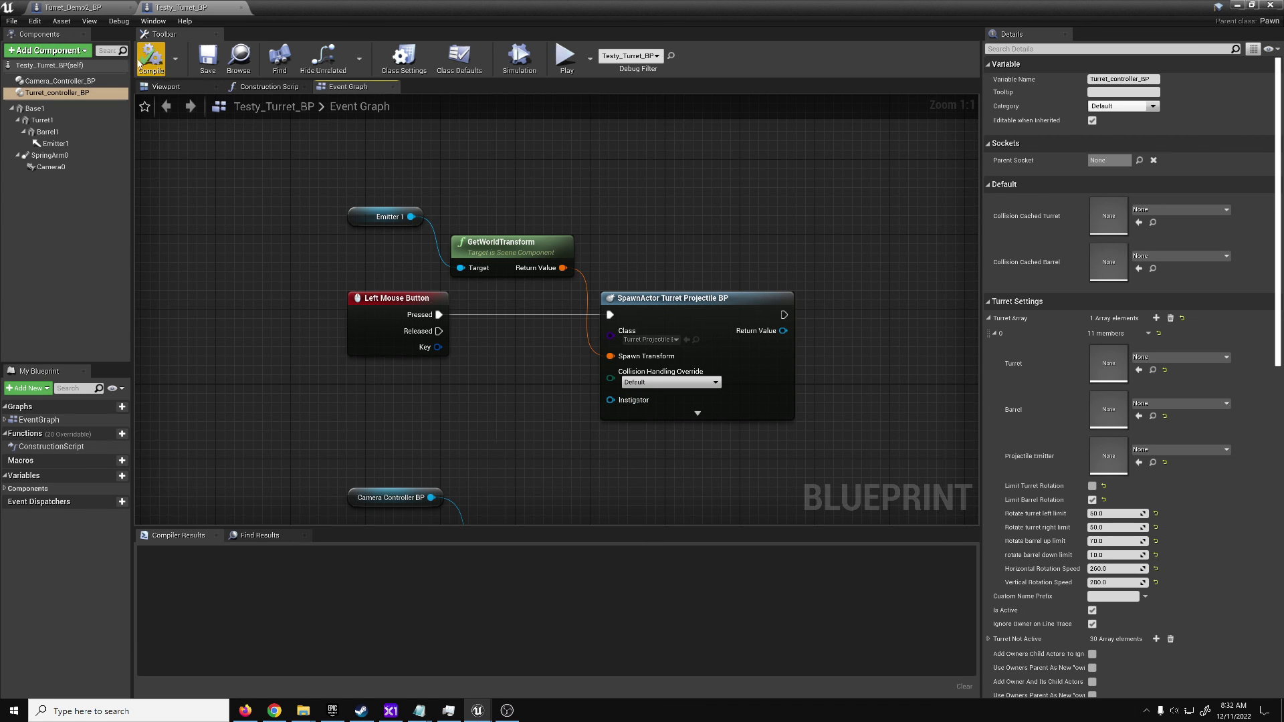
pyautogui.click(1236, 6)
pyautogui.moveTo(481, 143); pyautogui.dragTo(435, 191, button='right')
pyautogui.click(482, 142)
pyautogui.moveTo(521, 187); pyautogui.dragTo(616, 198, button='right')
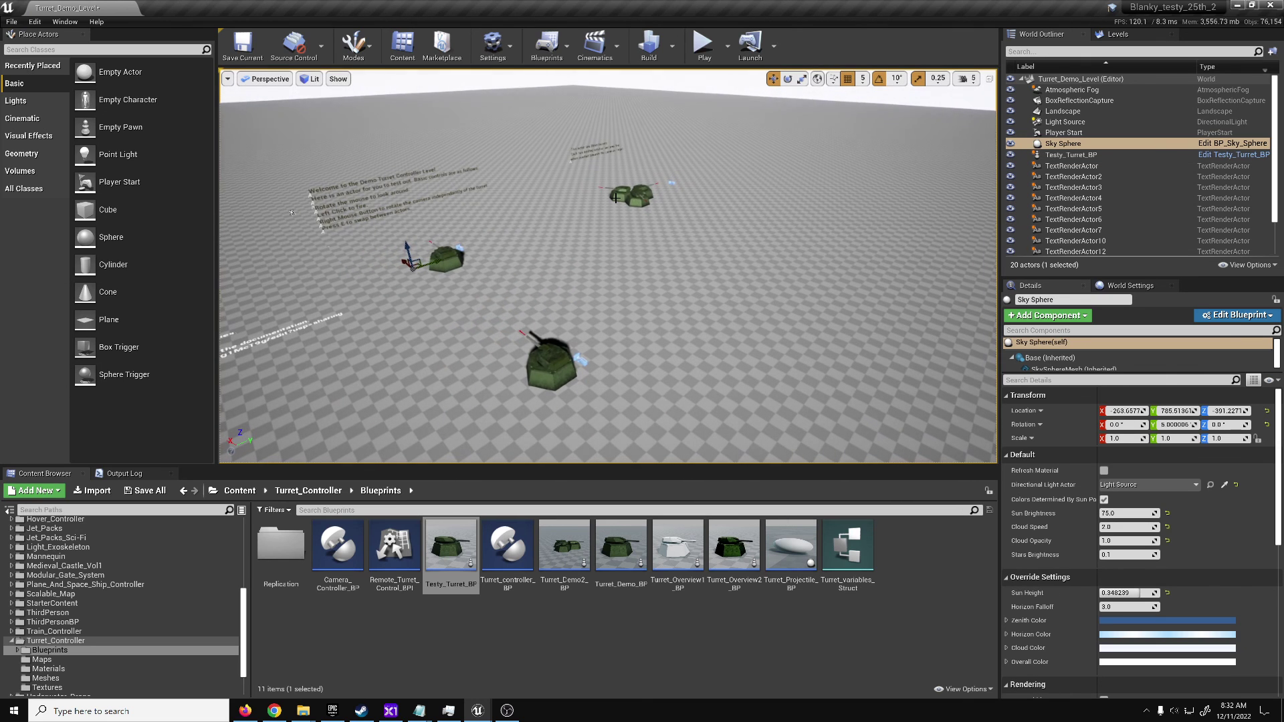